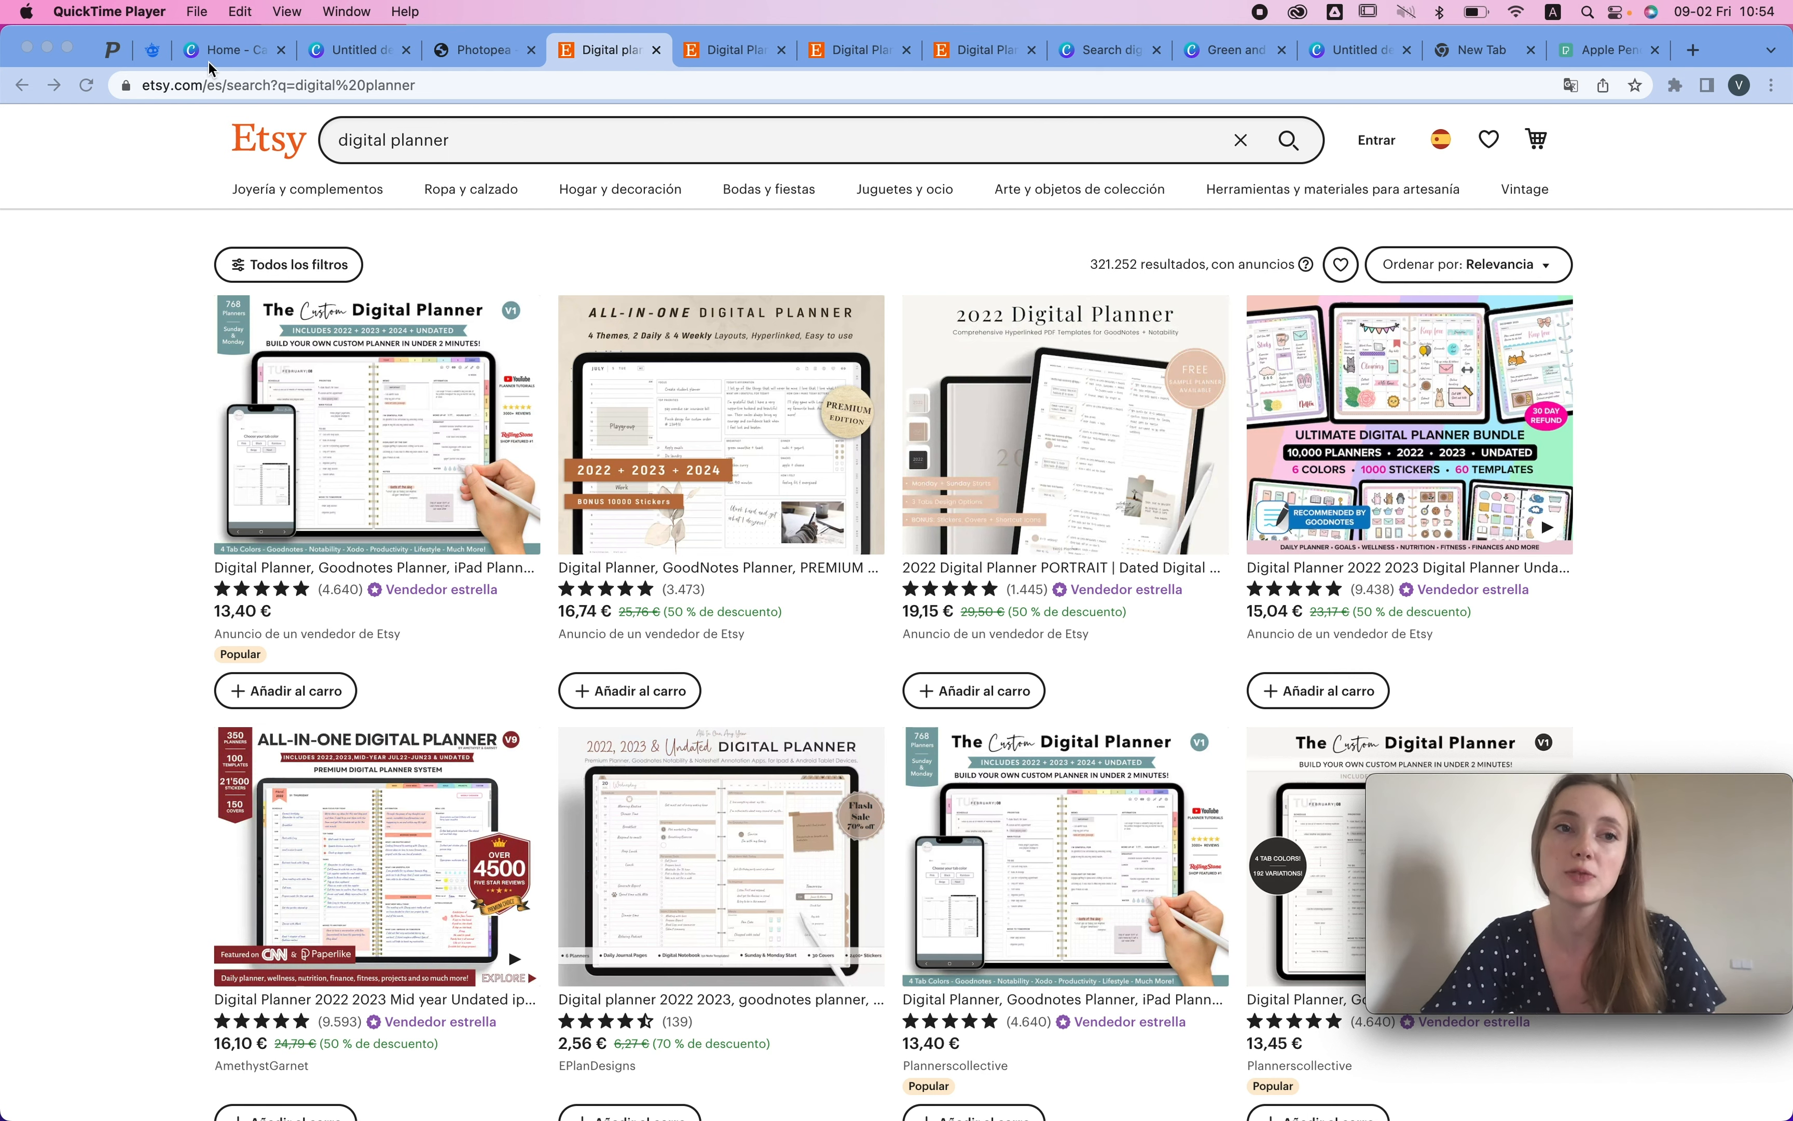
# - Switch to Canva, search its templates for "digital planner" and open the Green and Off White Organic Minimalist daily schedule template for editing
pyautogui.click(575, 30)
pyautogui.click(267, 49)
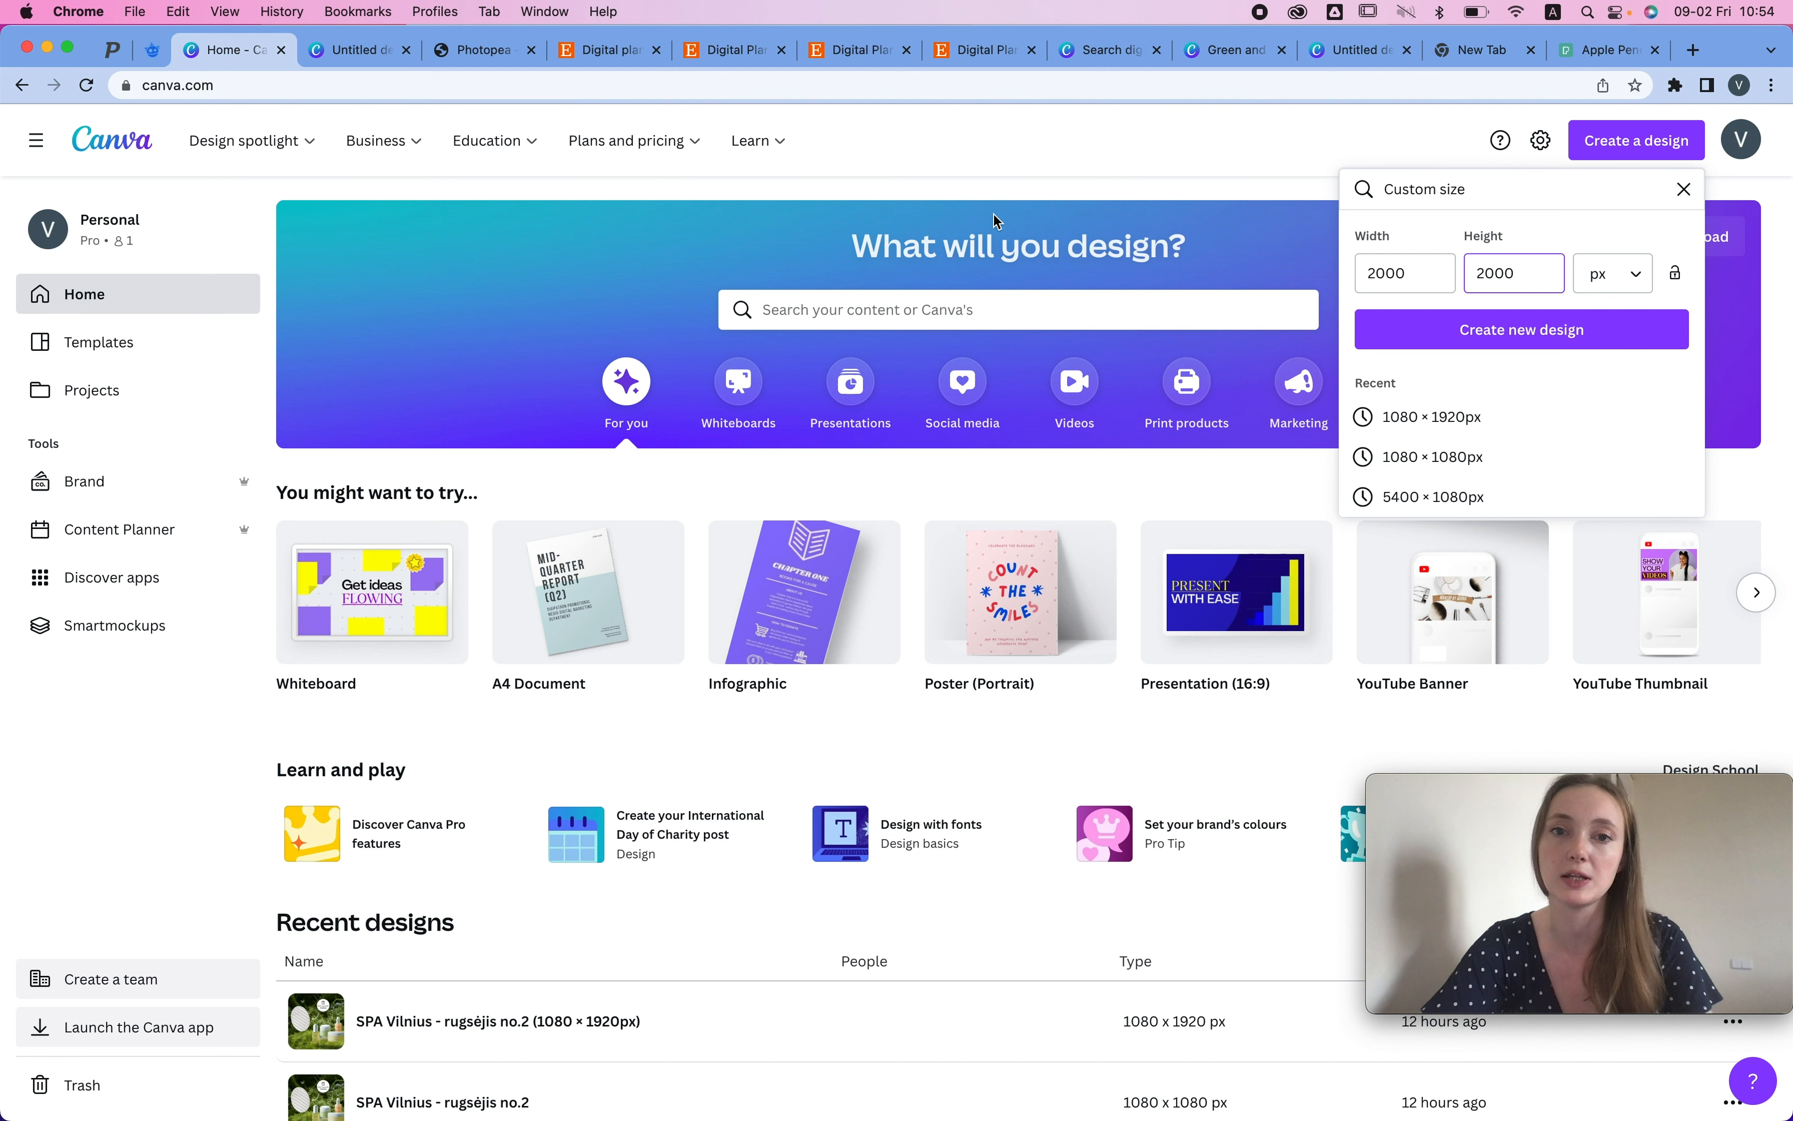
pyautogui.click(848, 308)
pyautogui.write('di')
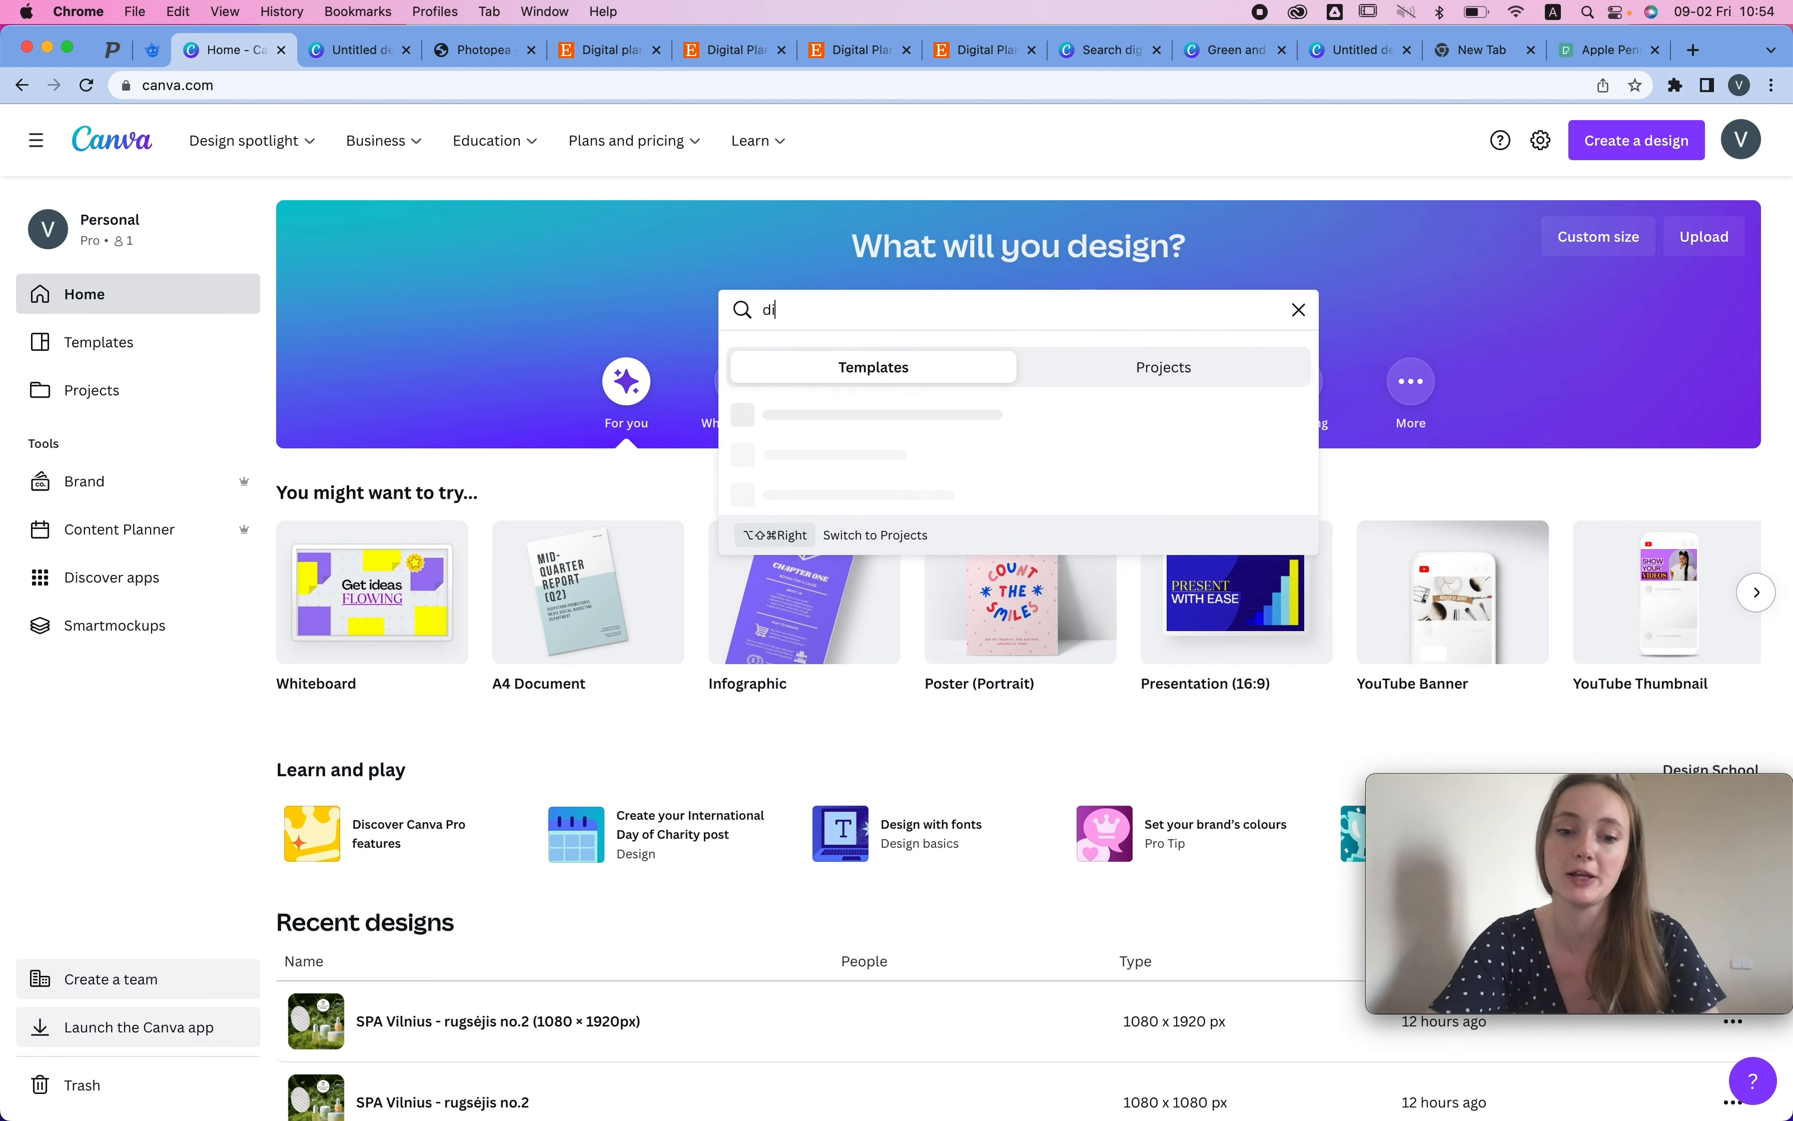
pyautogui.write('gital planner')
pyautogui.press('Return')
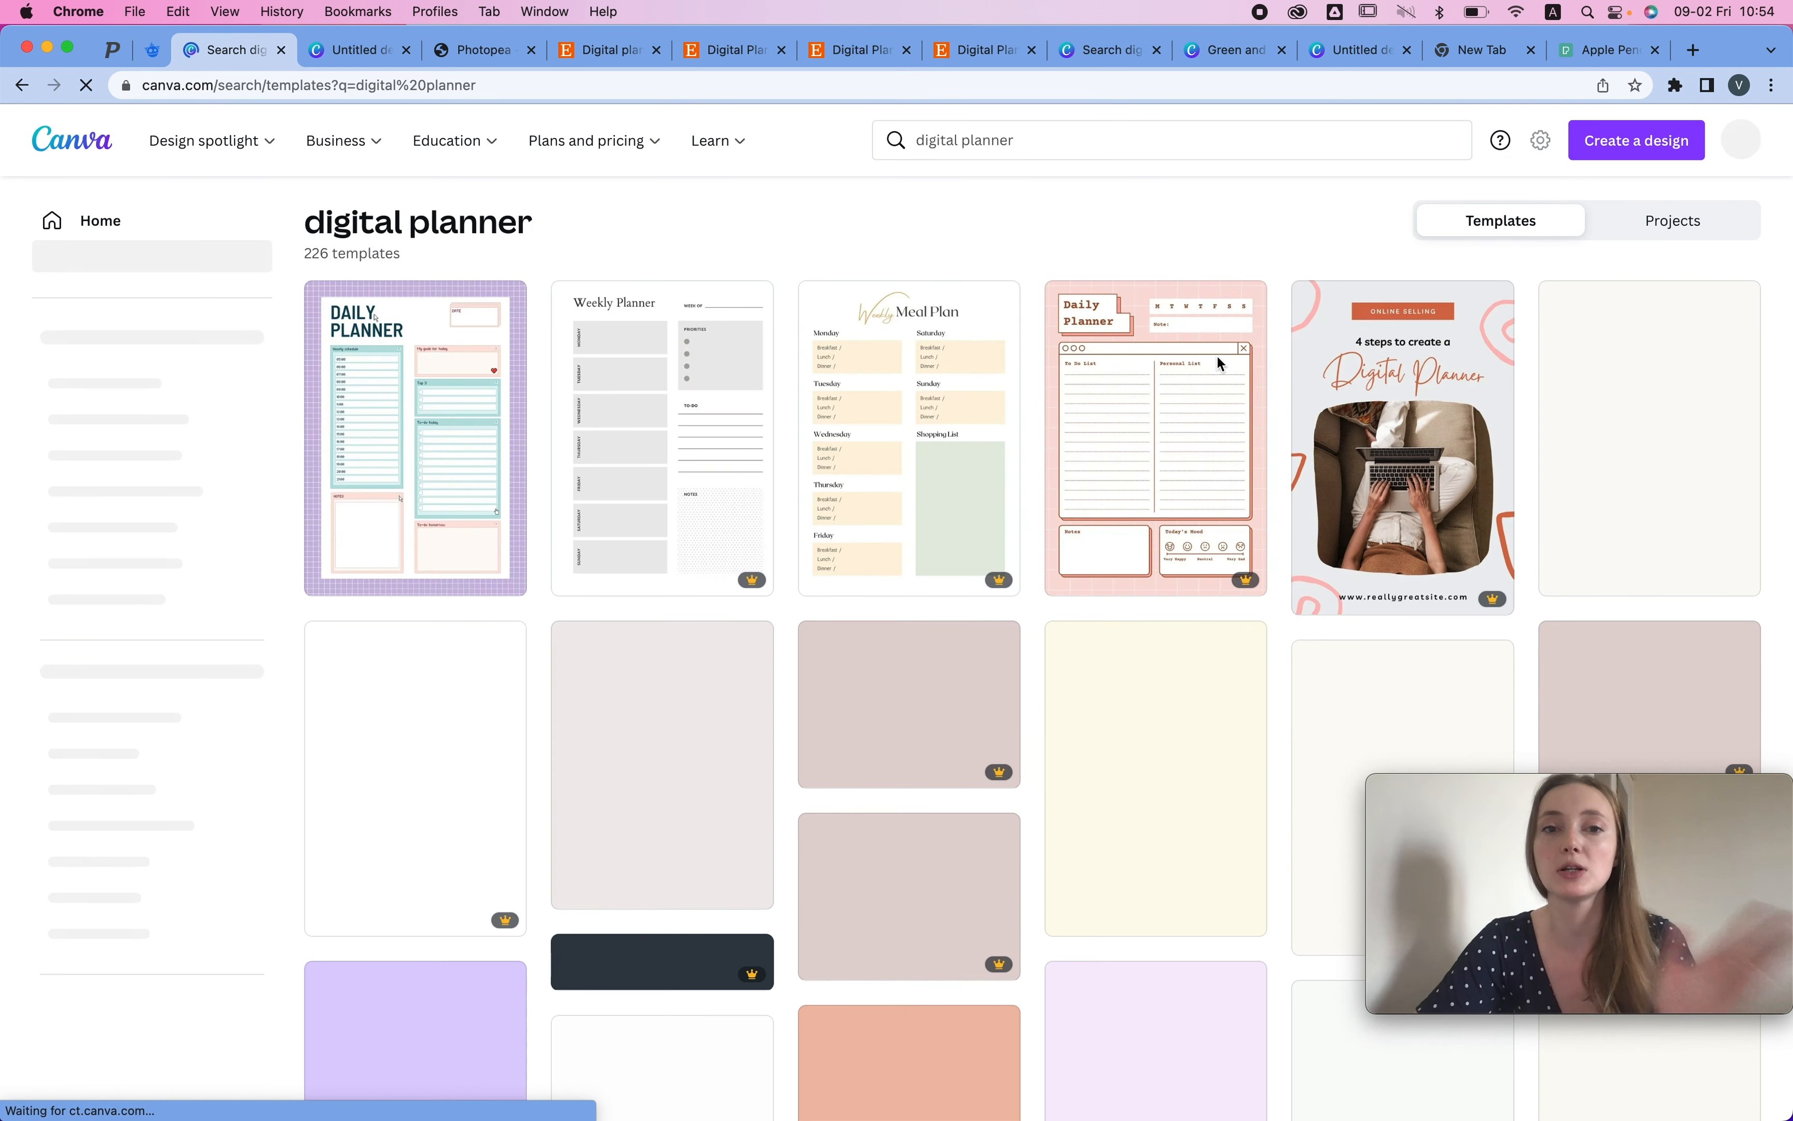
pyautogui.click(1216, 355)
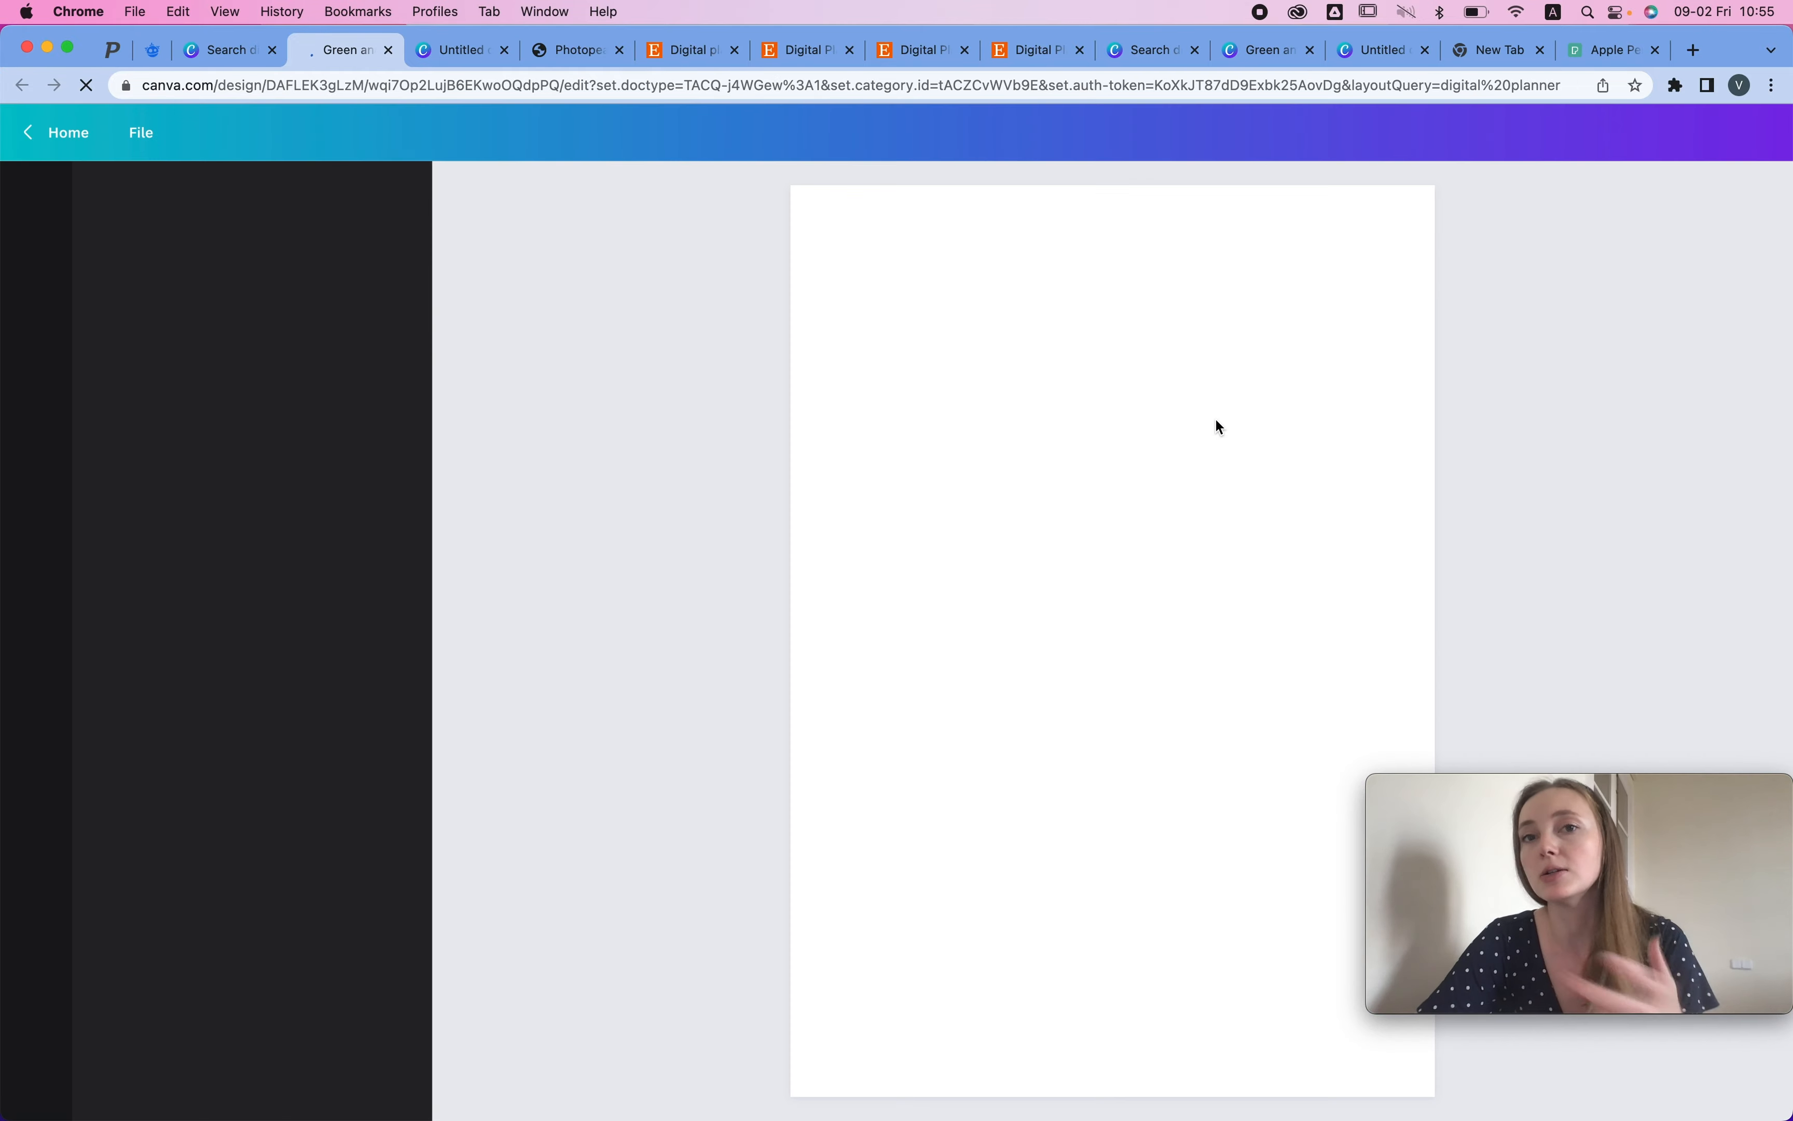
# - Delete the floral illustrations from all four corners of the Daily Schedule page
pyautogui.click(946, 358)
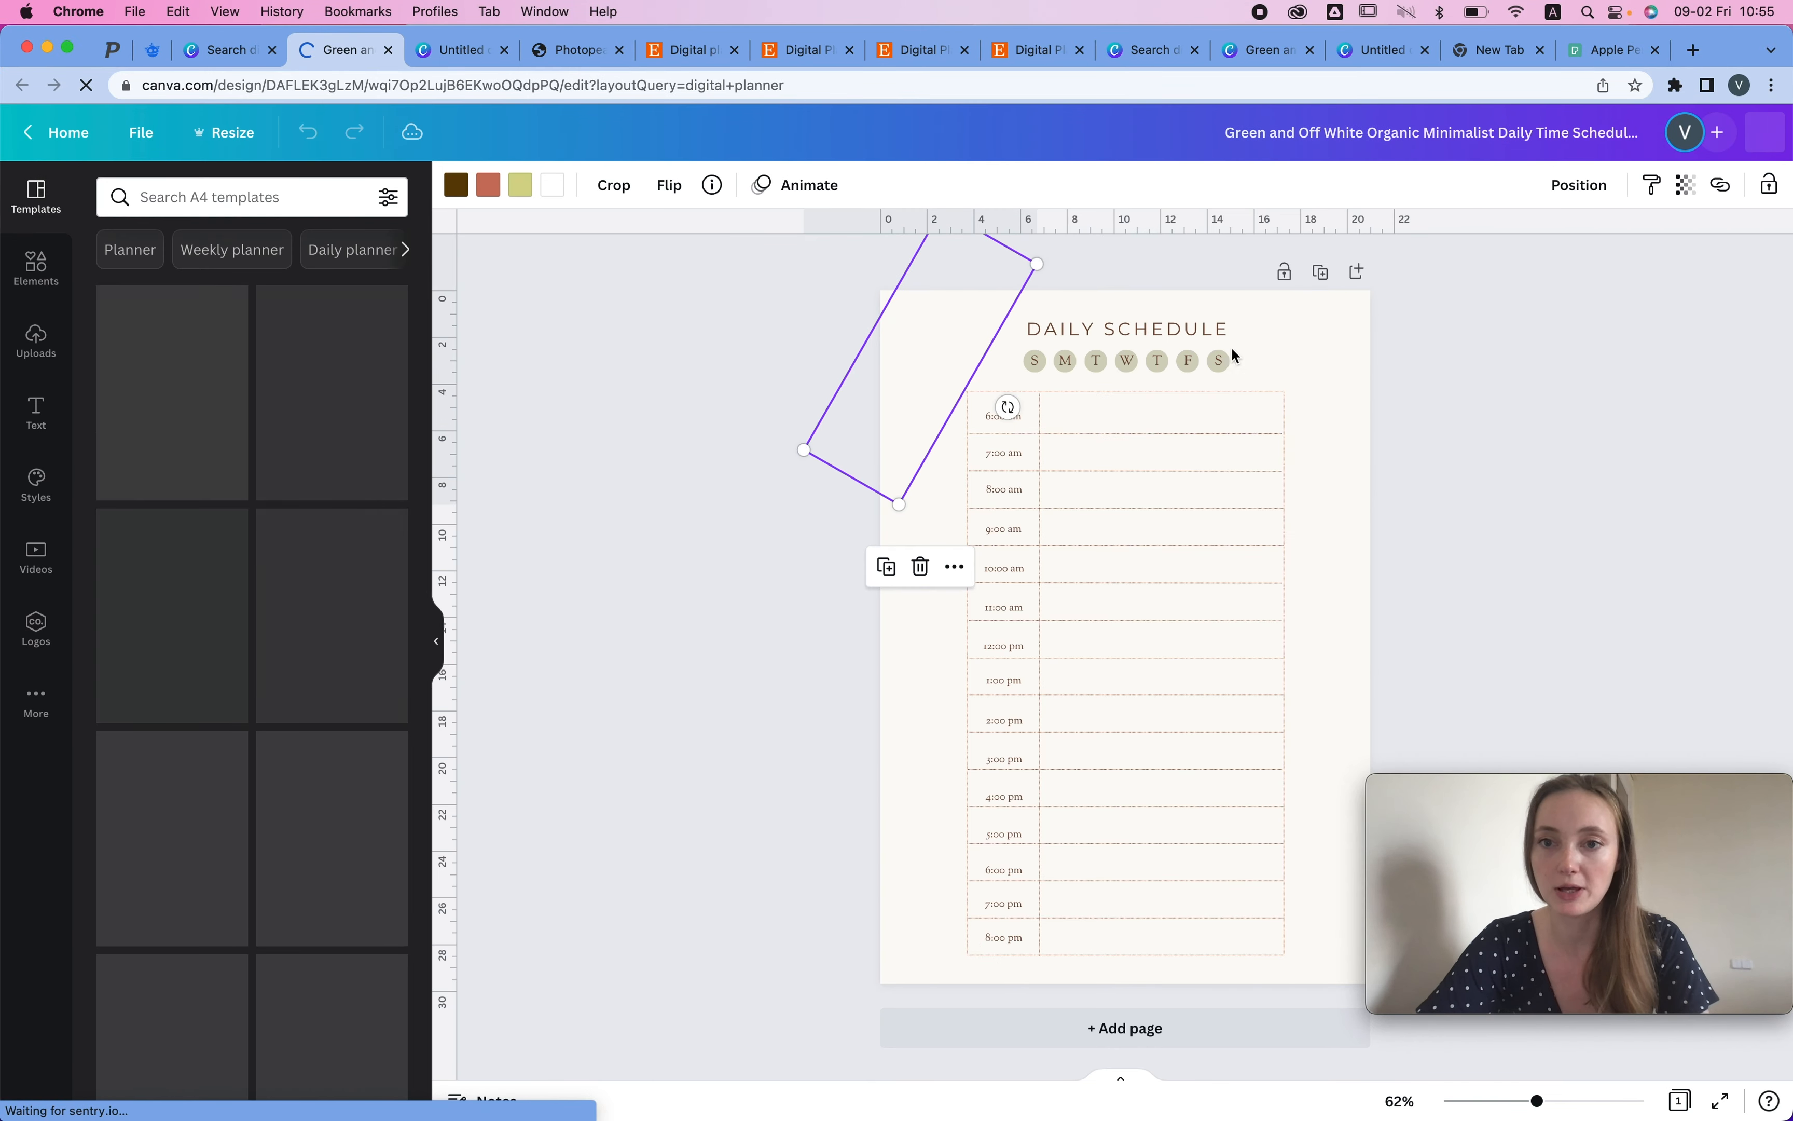
pyautogui.click(1252, 348)
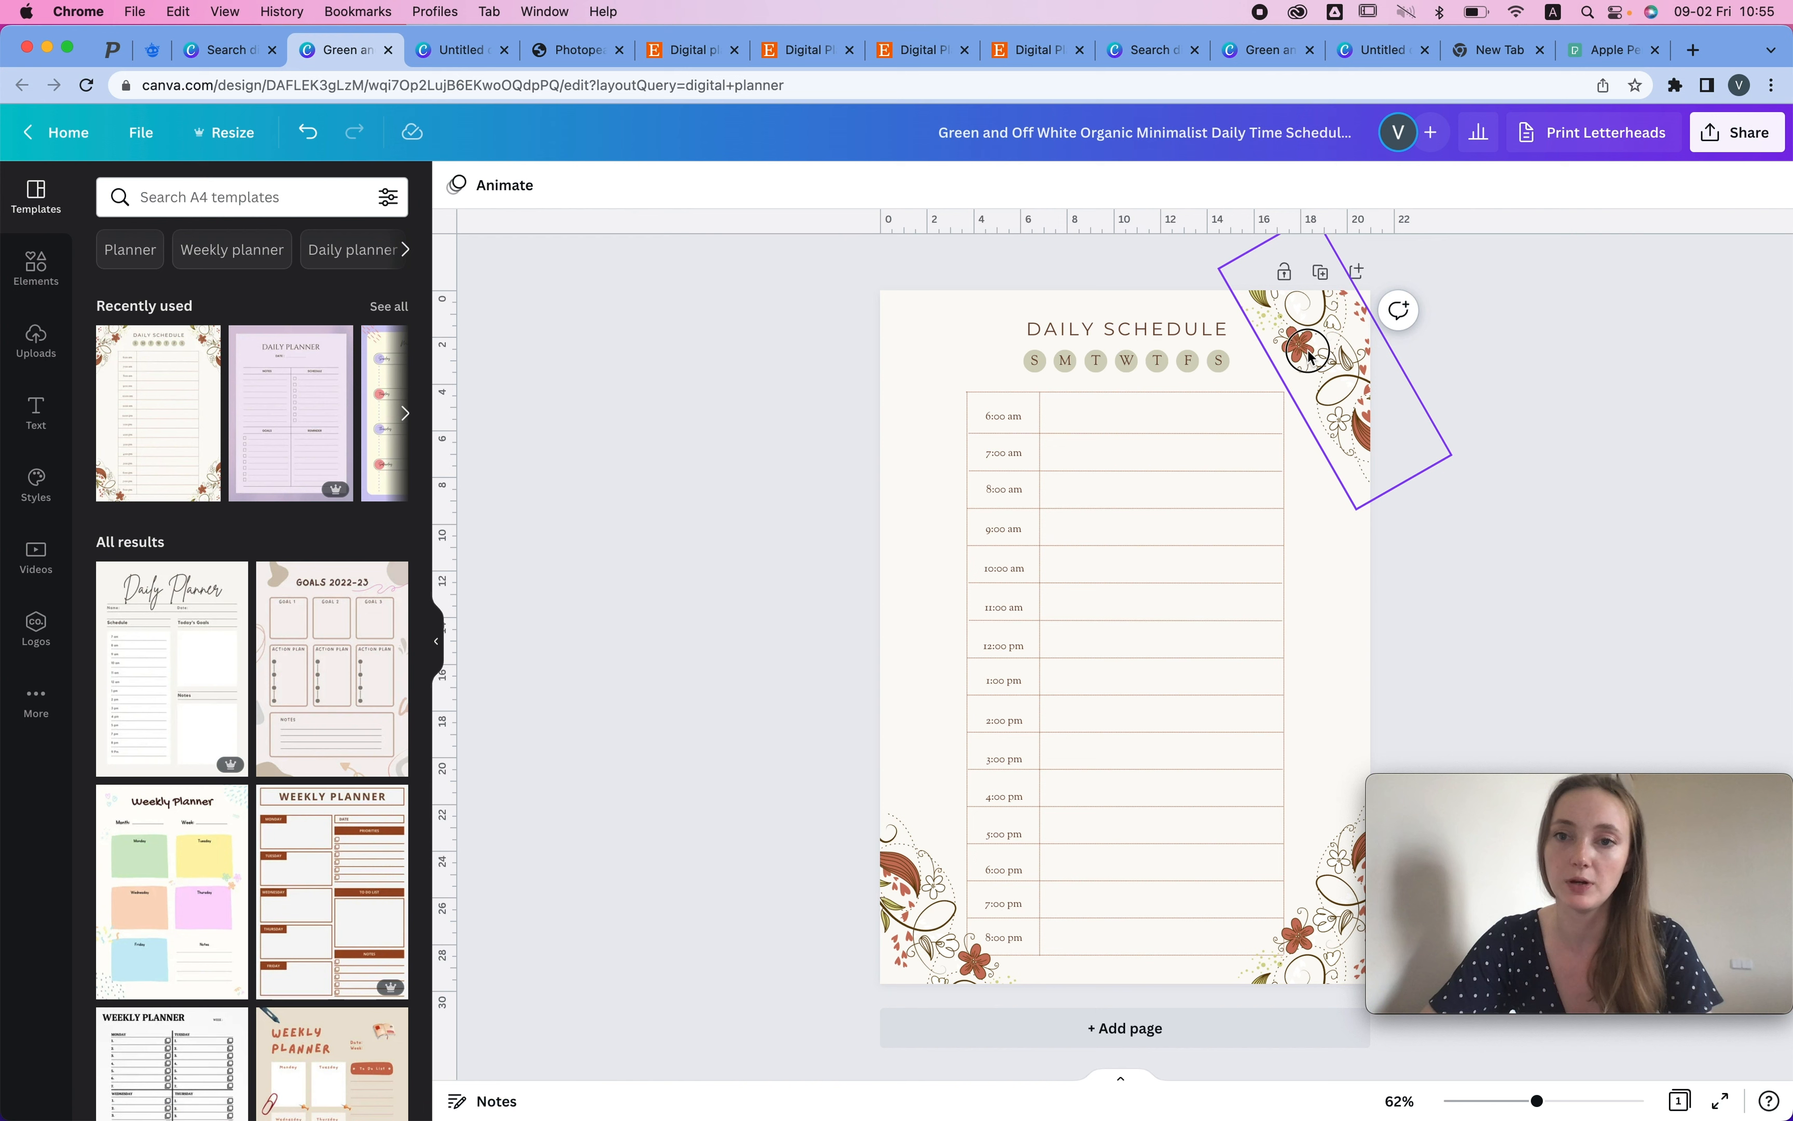
pyautogui.click(919, 926)
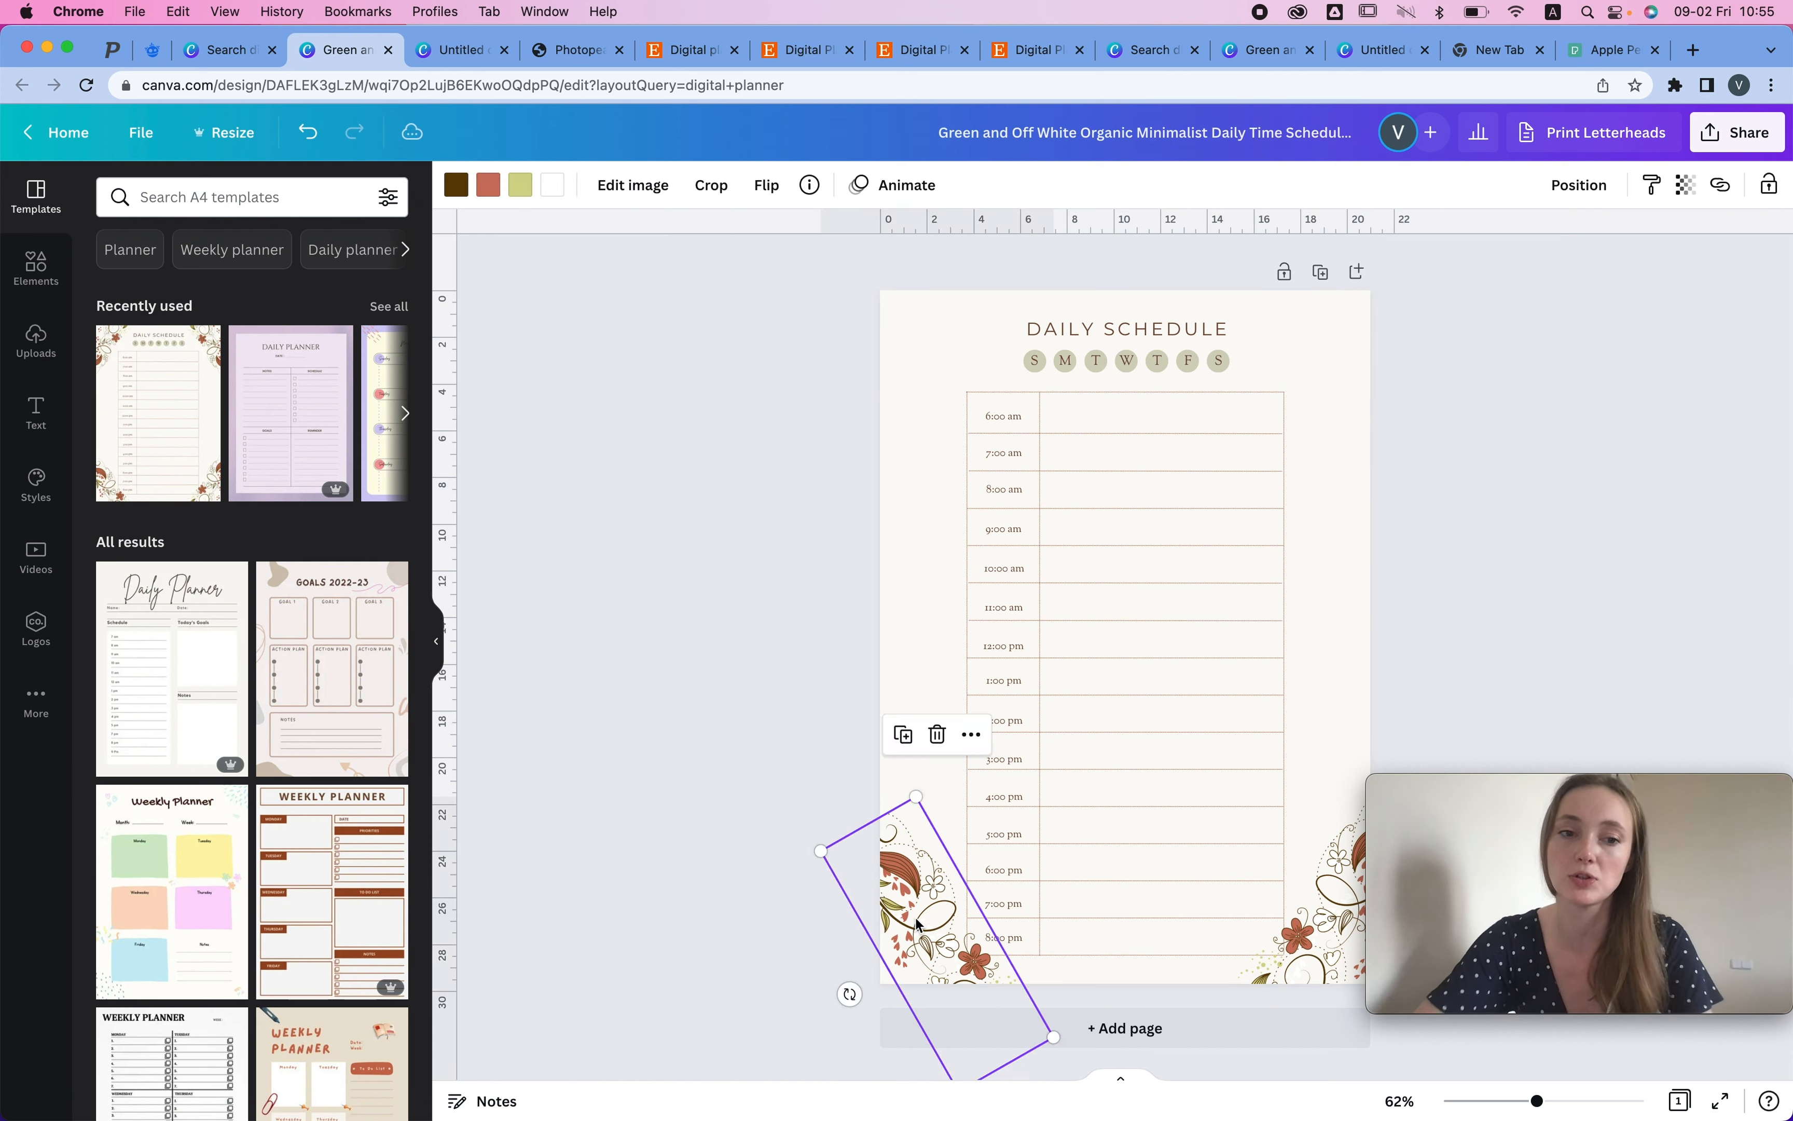
pyautogui.press('Delete')
pyautogui.click(1330, 905)
pyautogui.press('Delete')
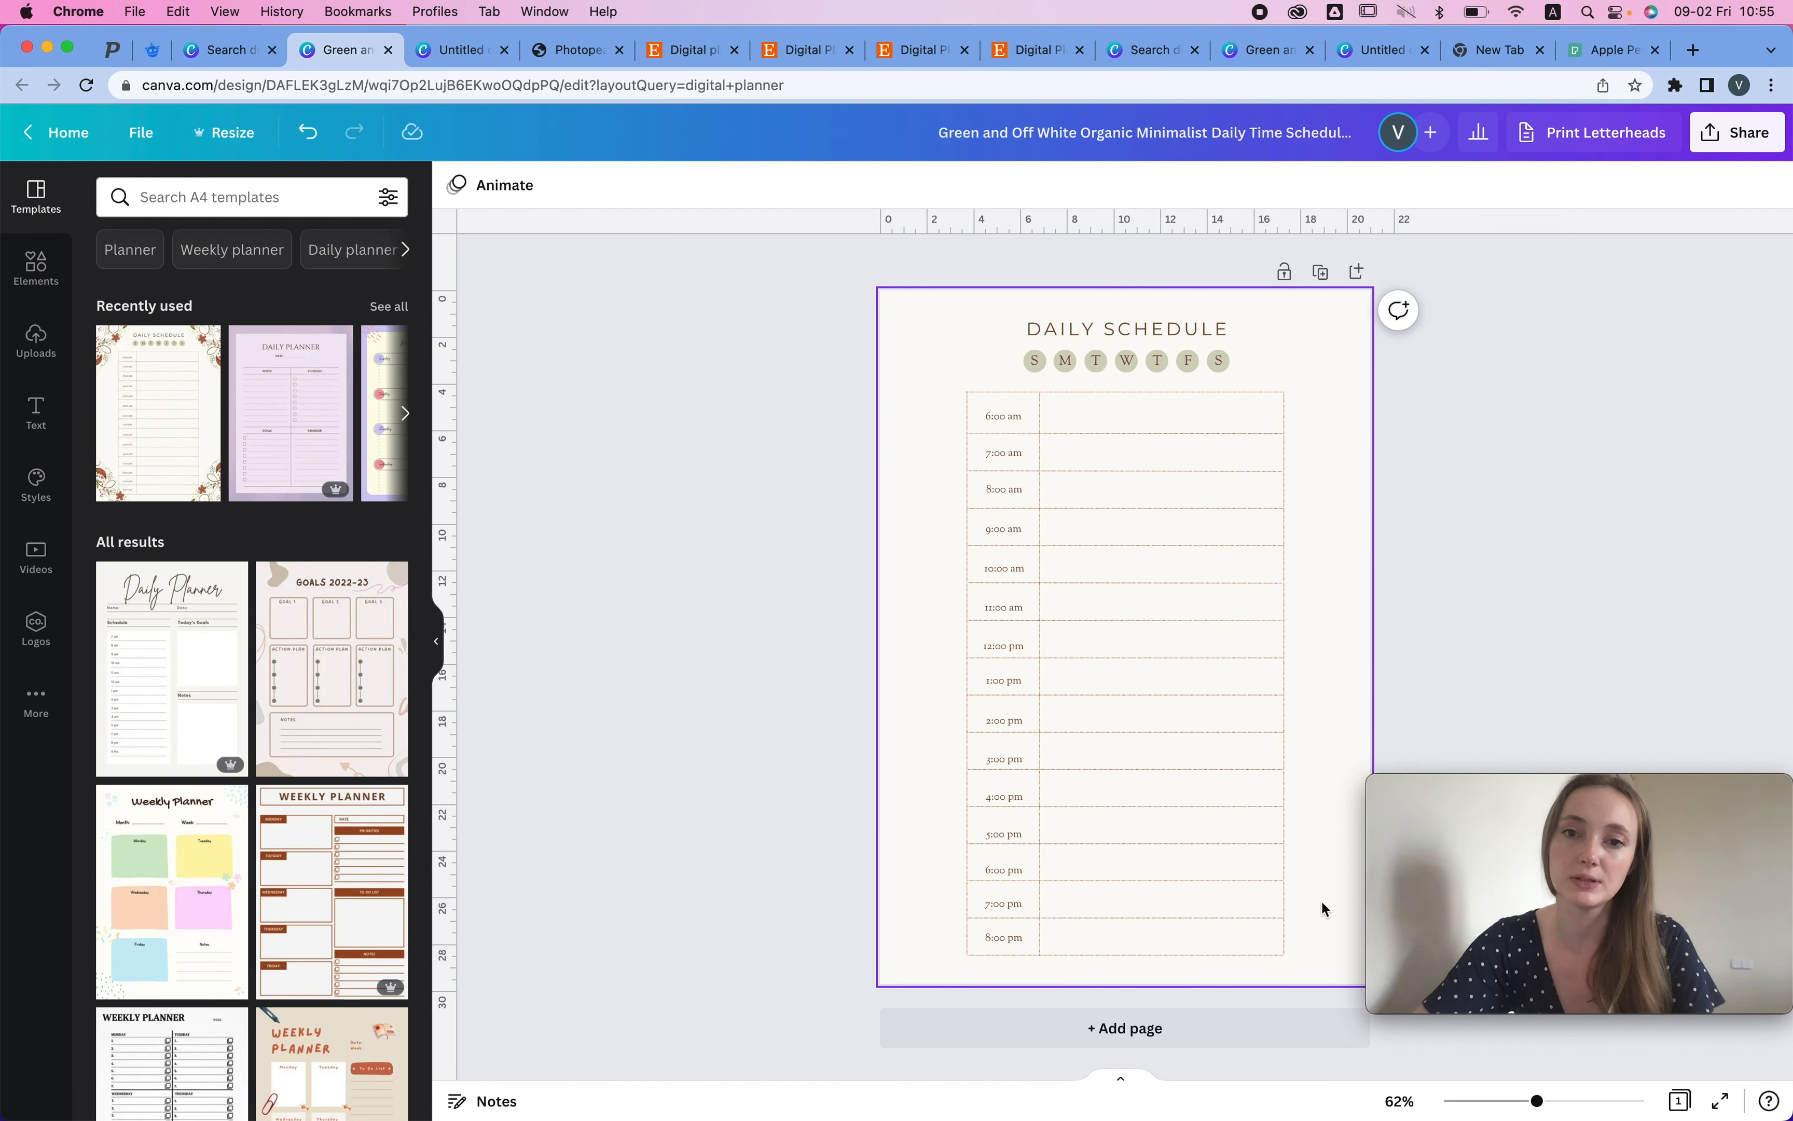
# - Change the Daily Schedule page's background to a custom very light pink
pyautogui.click(944, 426)
pyautogui.click(456, 185)
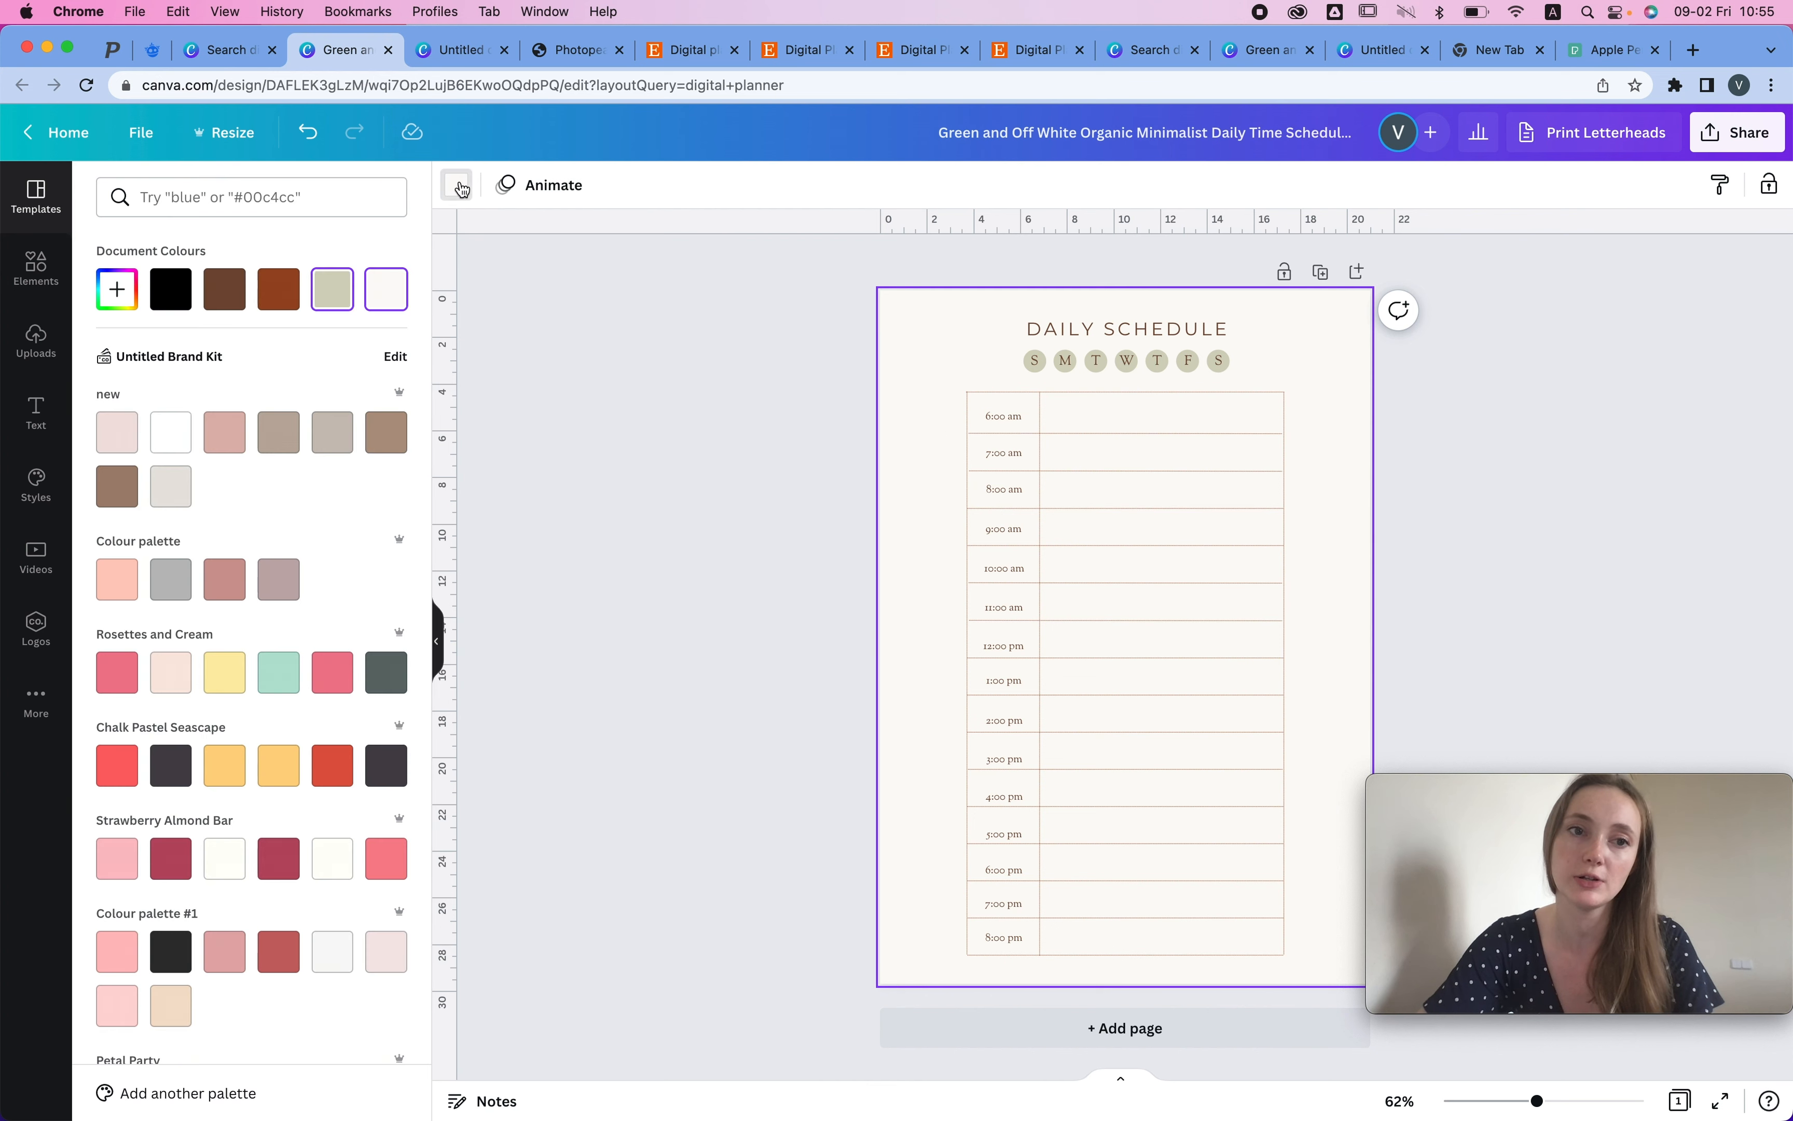
pyautogui.click(111, 427)
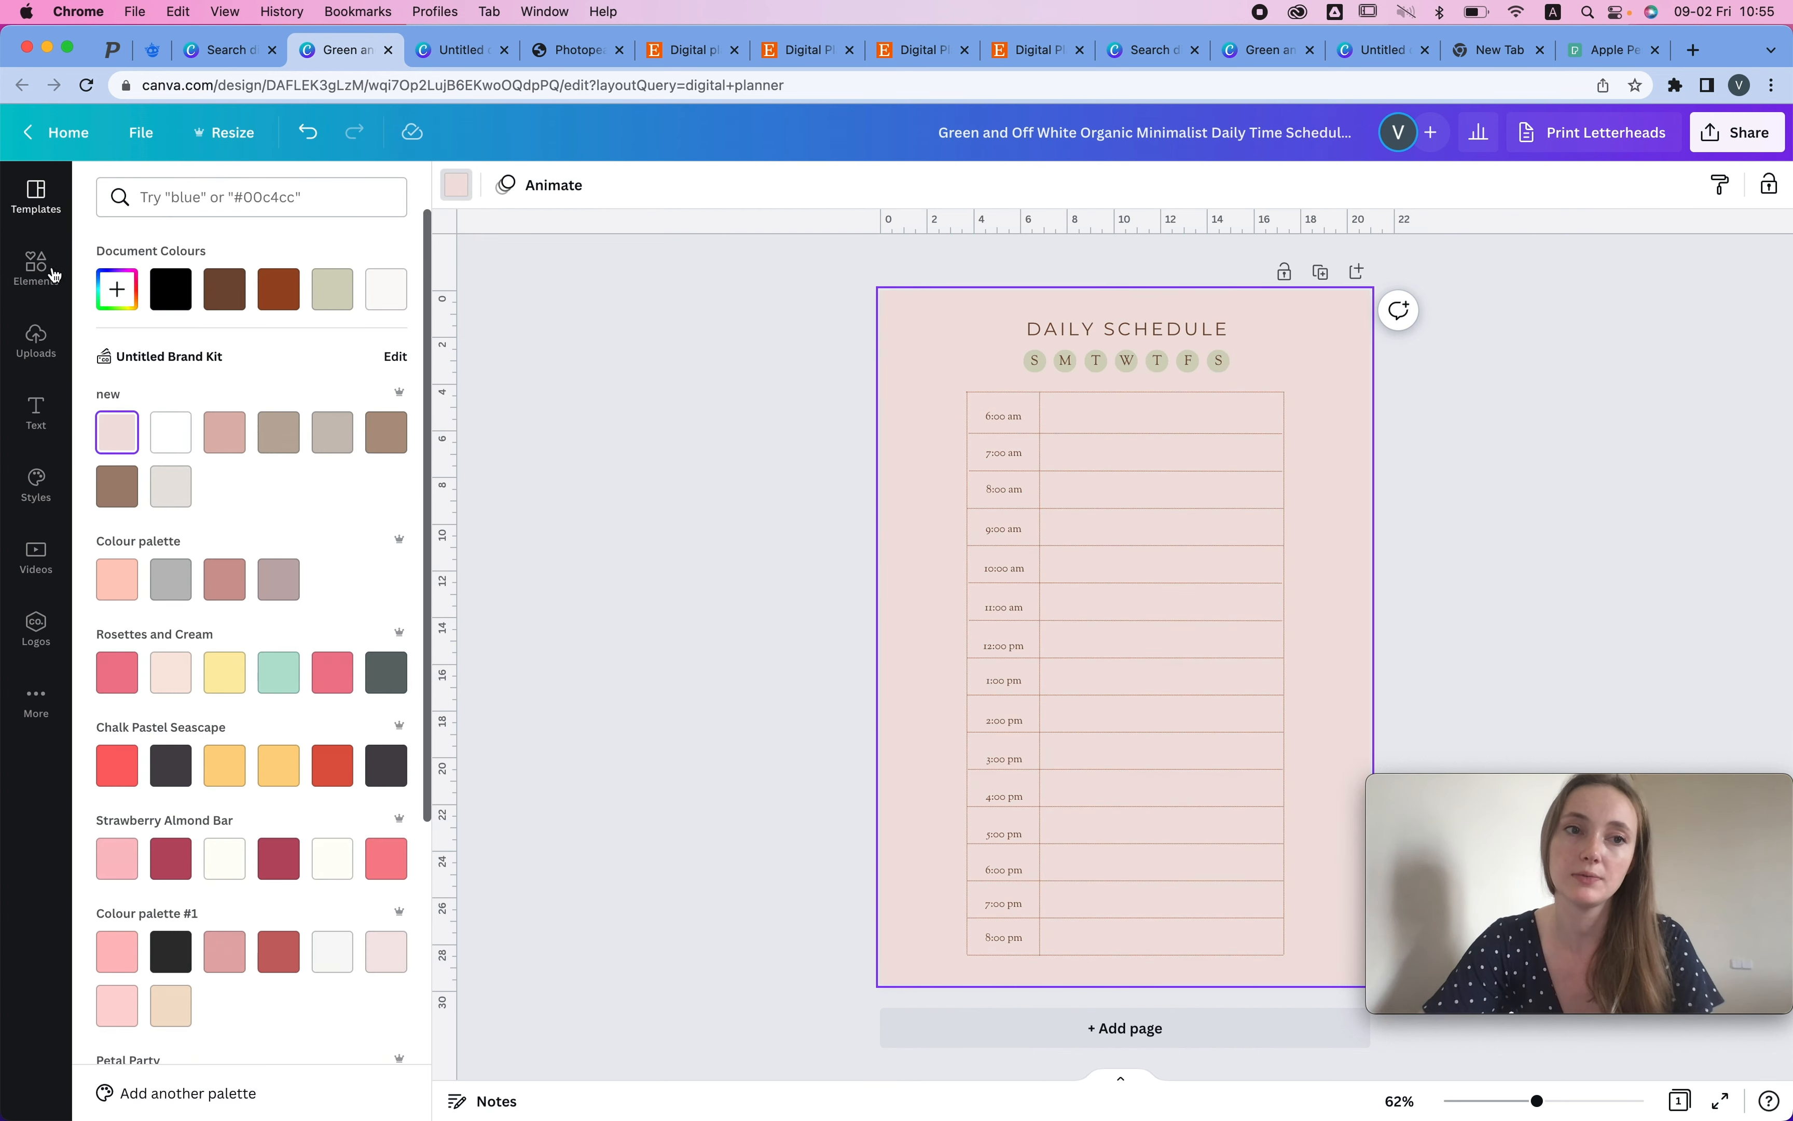
pyautogui.click(117, 289)
pyautogui.moveTo(130, 343); pyautogui.dragTo(134, 336)
# - Recolour all the weekday circles below the title with the dusty pink from the "new" brand palette
pyautogui.moveTo(1252, 375); pyautogui.dragTo(1014, 344)
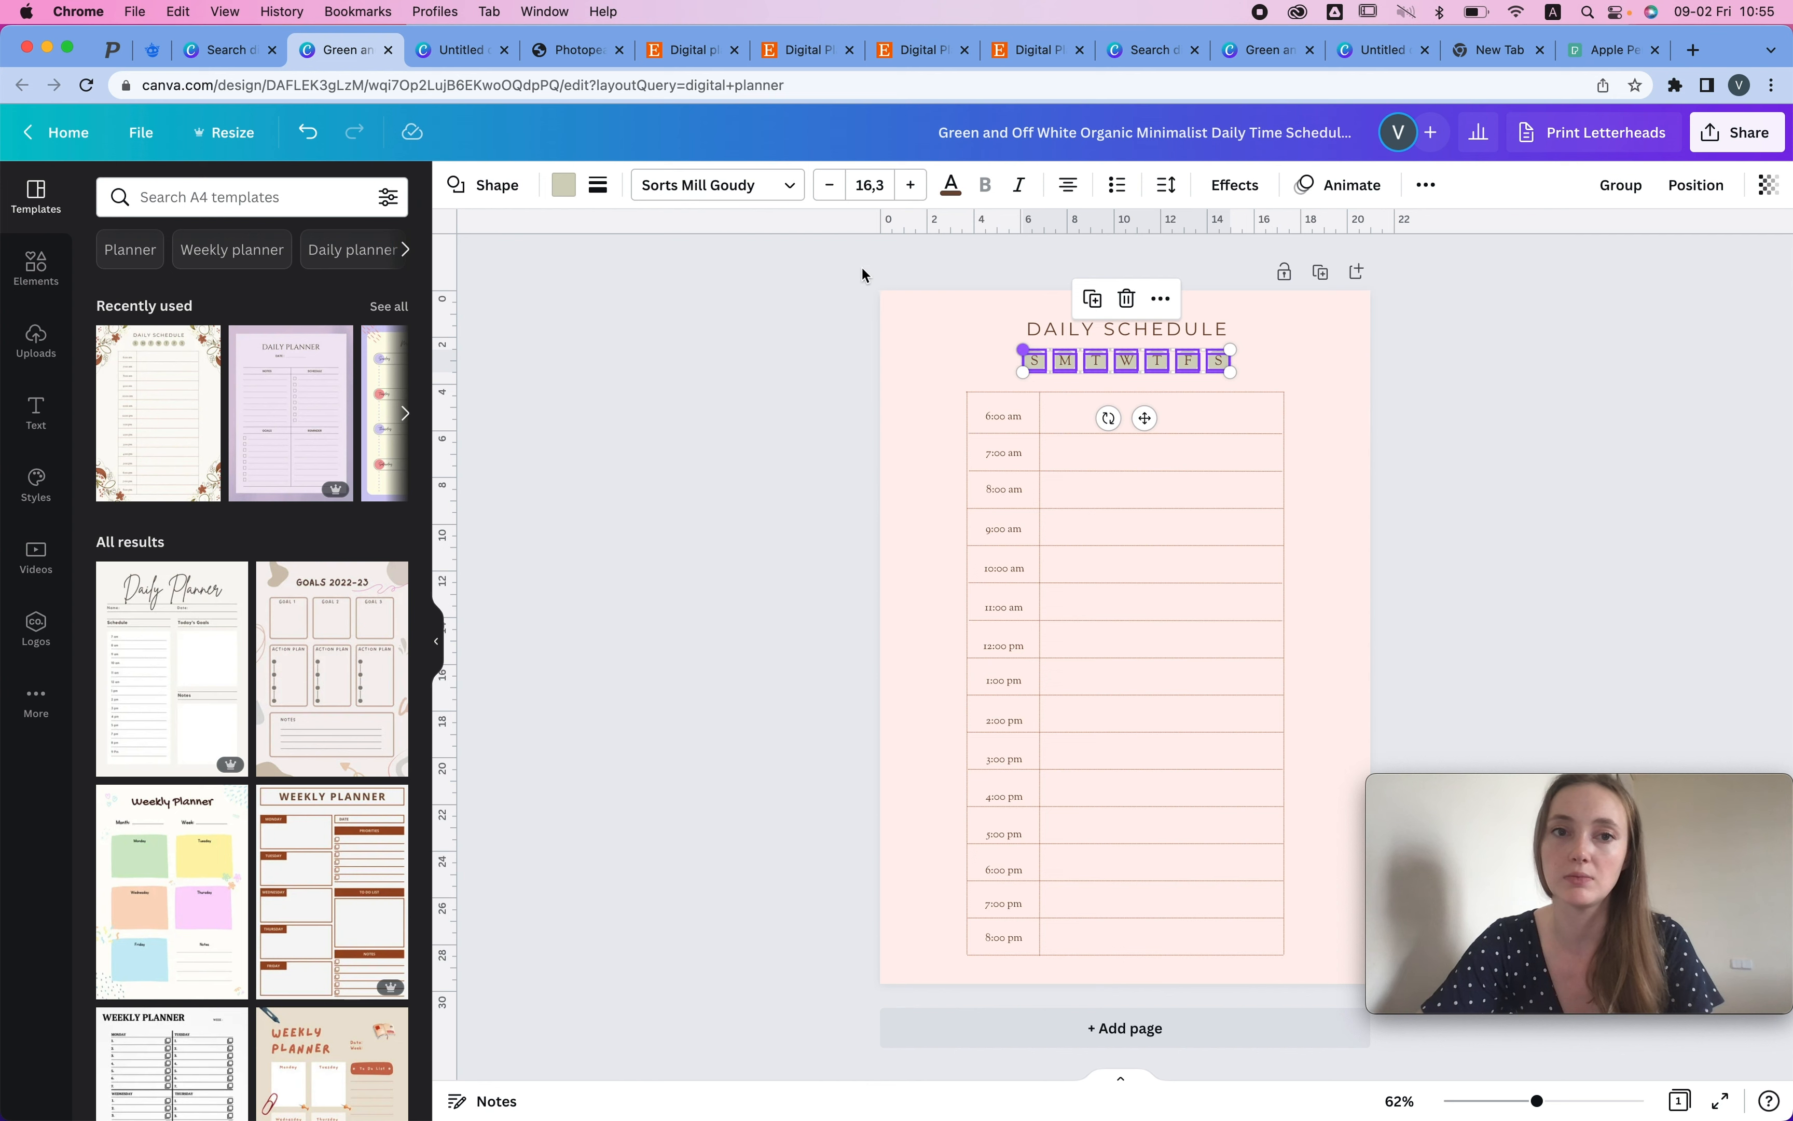
pyautogui.click(564, 185)
pyautogui.click(232, 501)
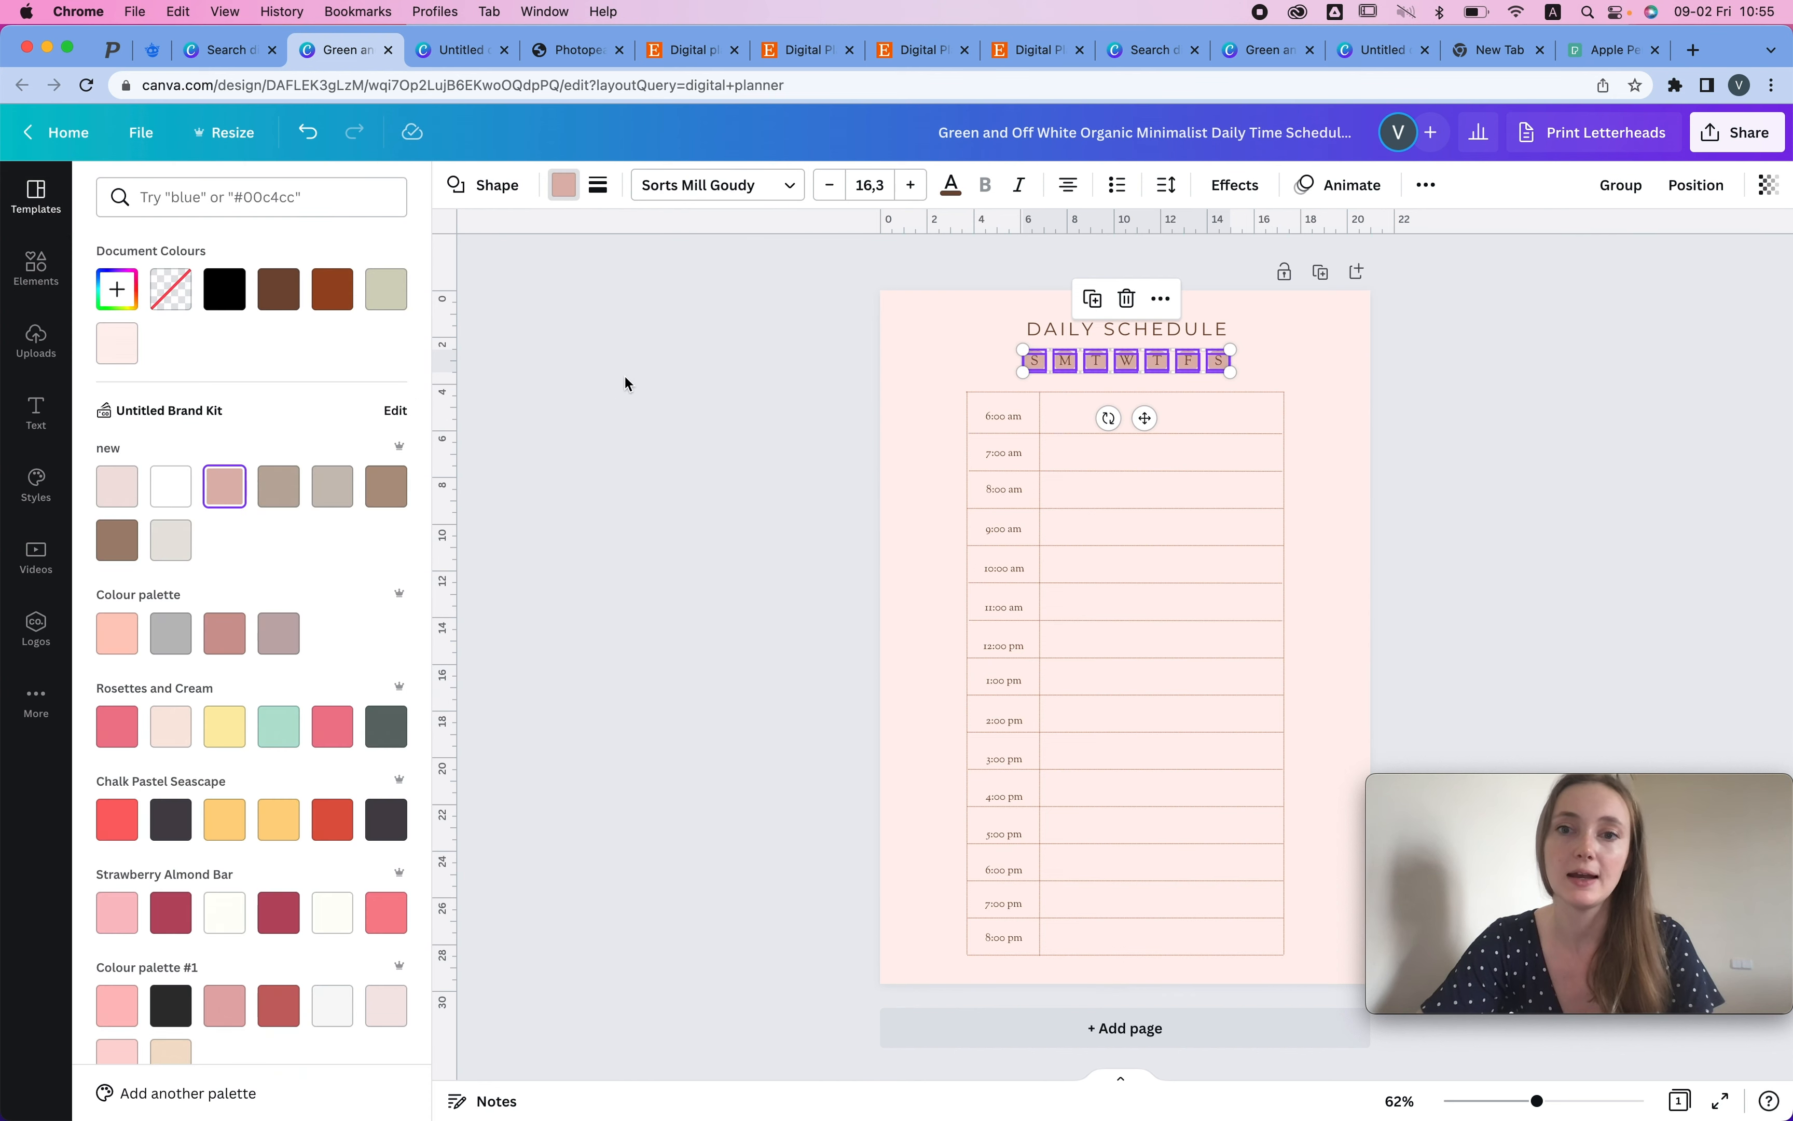
pyautogui.click(624, 374)
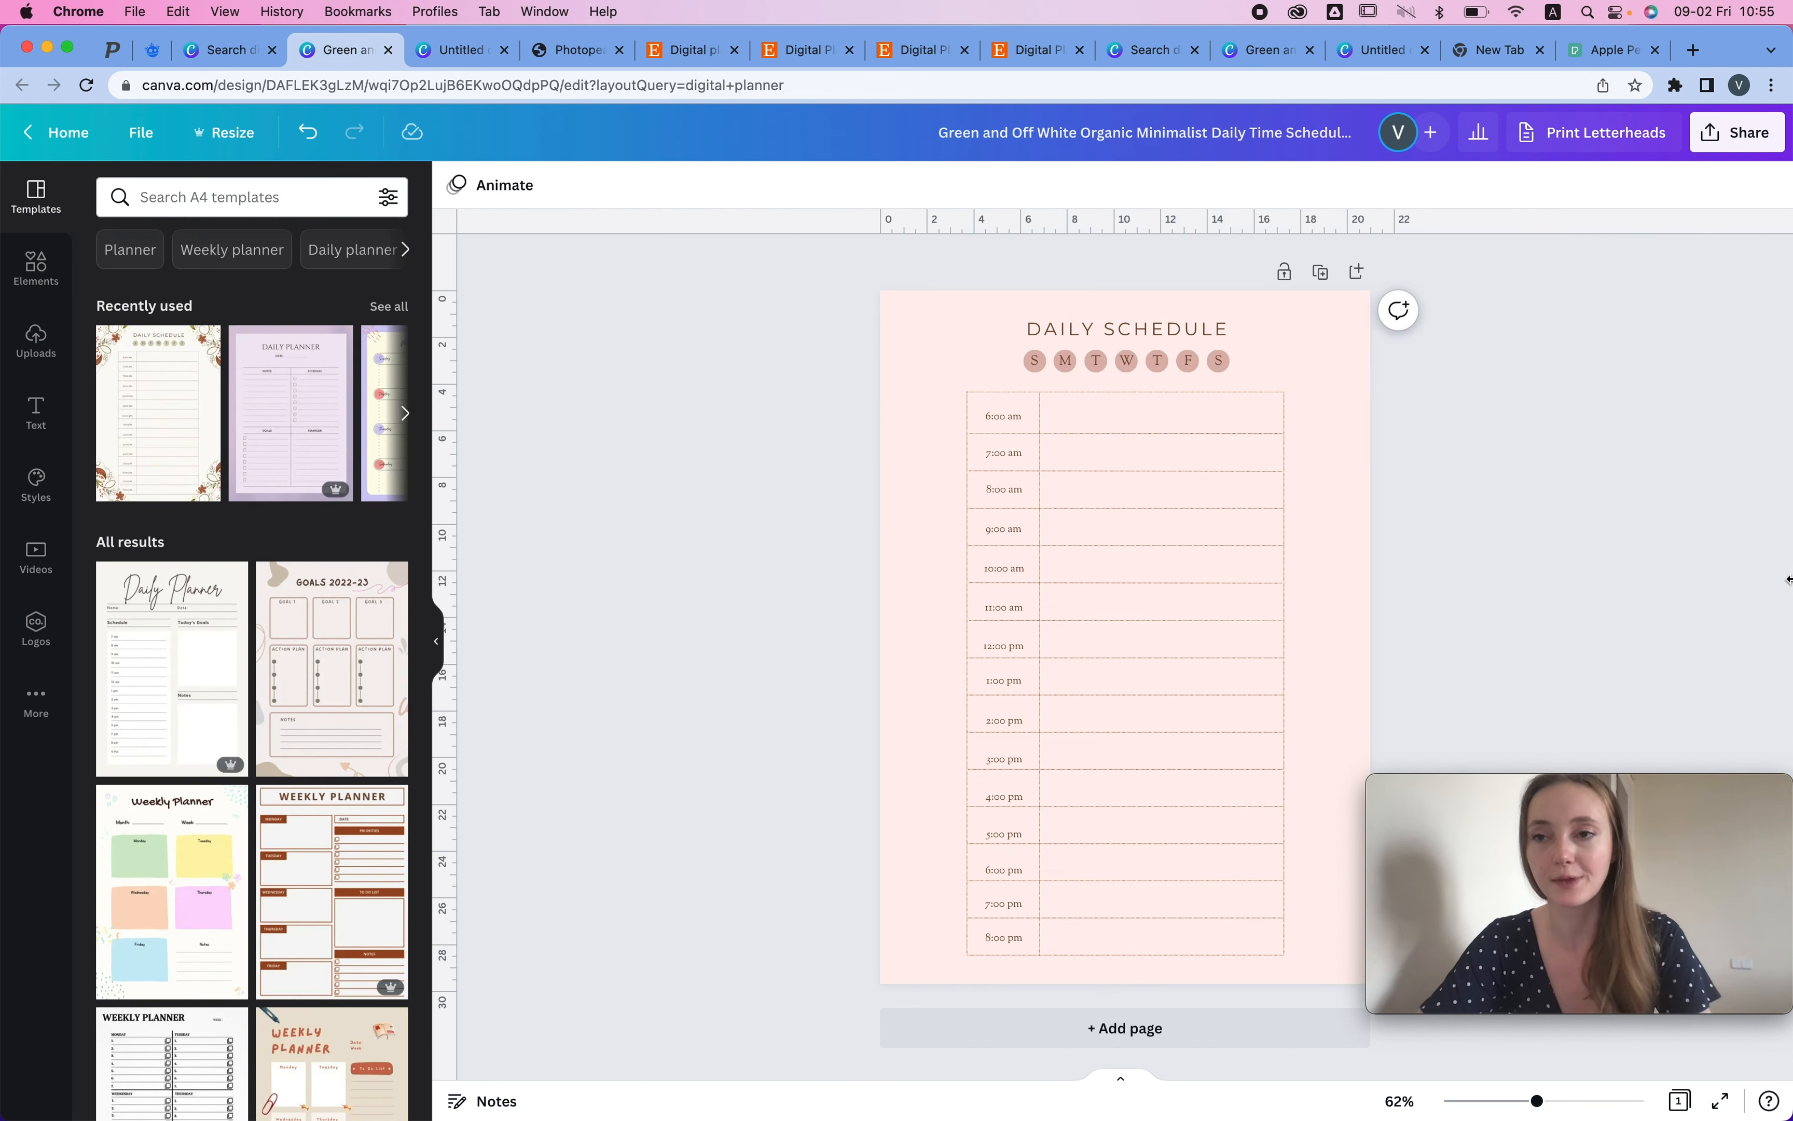
# - Download the planner page as a PNG at size 1 and capture a screenshot of the whole page
pyautogui.click(1774, 133)
pyautogui.click(1537, 615)
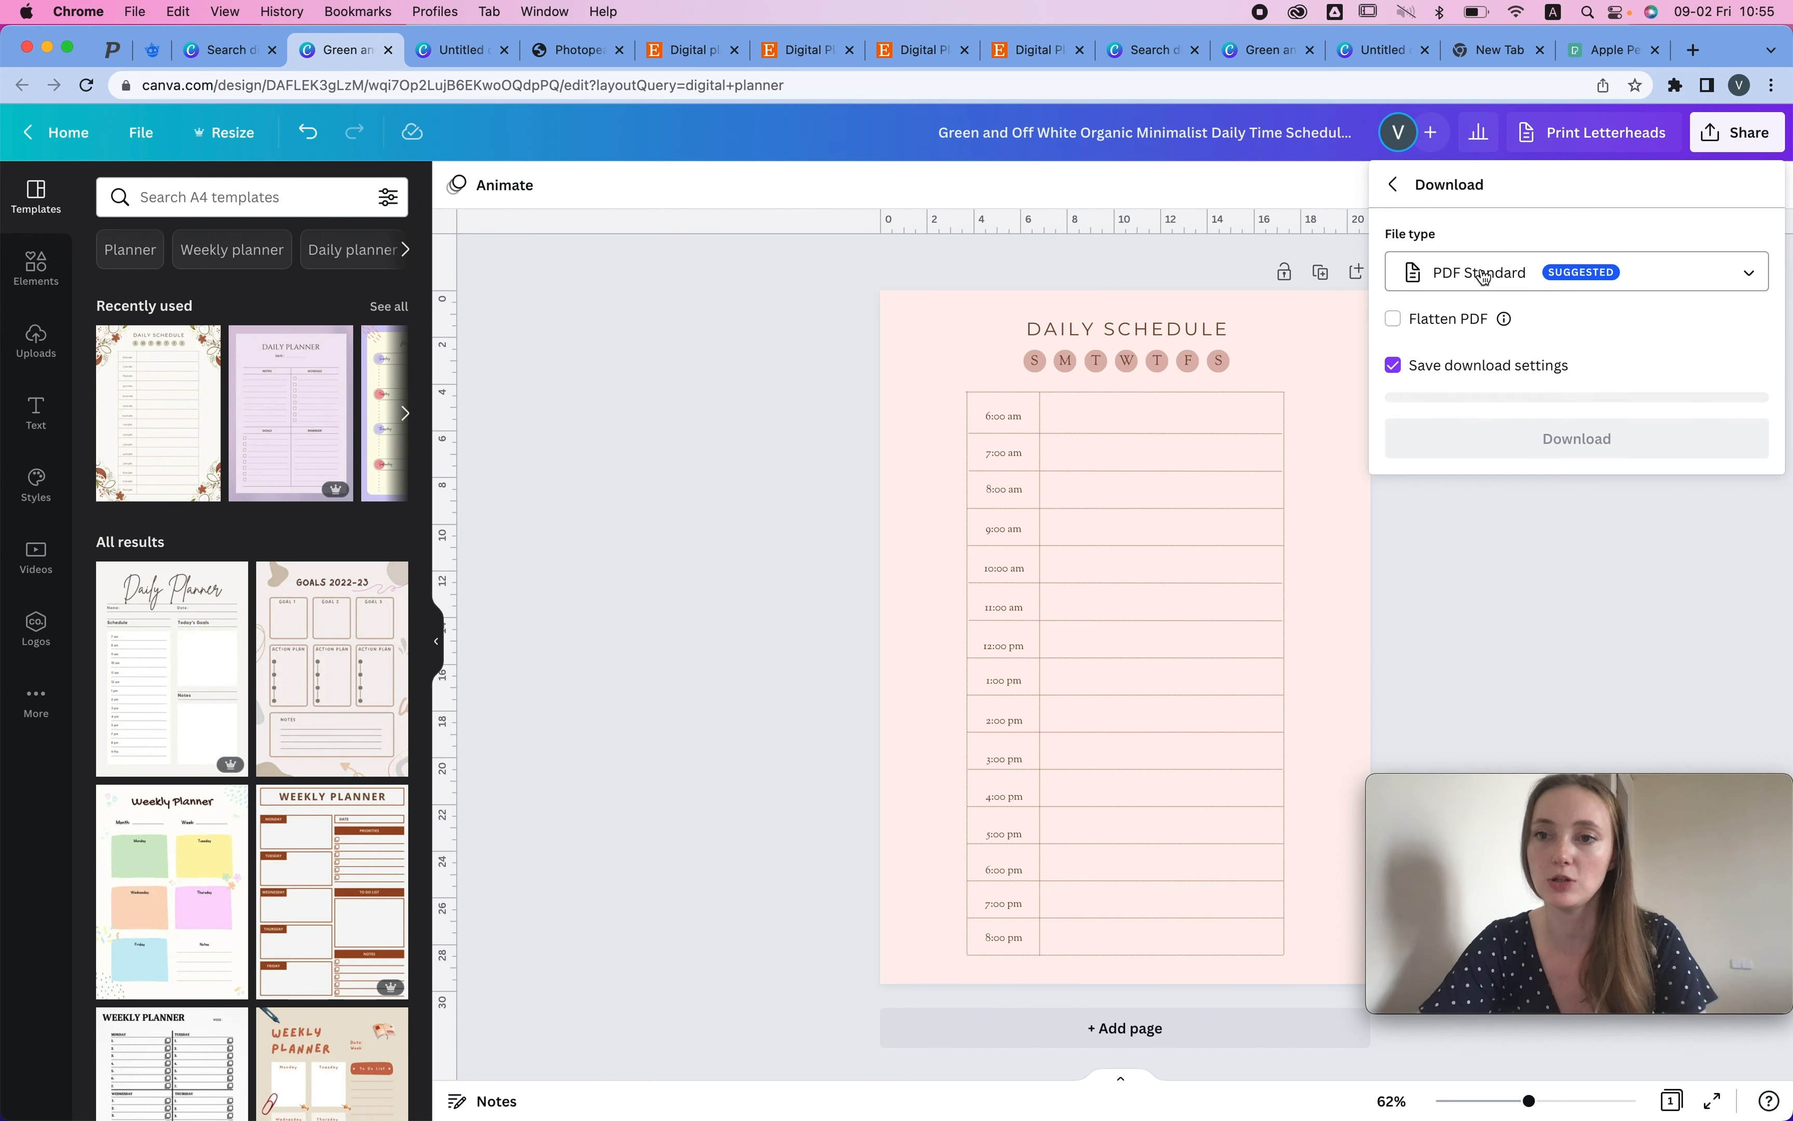
pyautogui.click(1571, 274)
pyautogui.click(1466, 161)
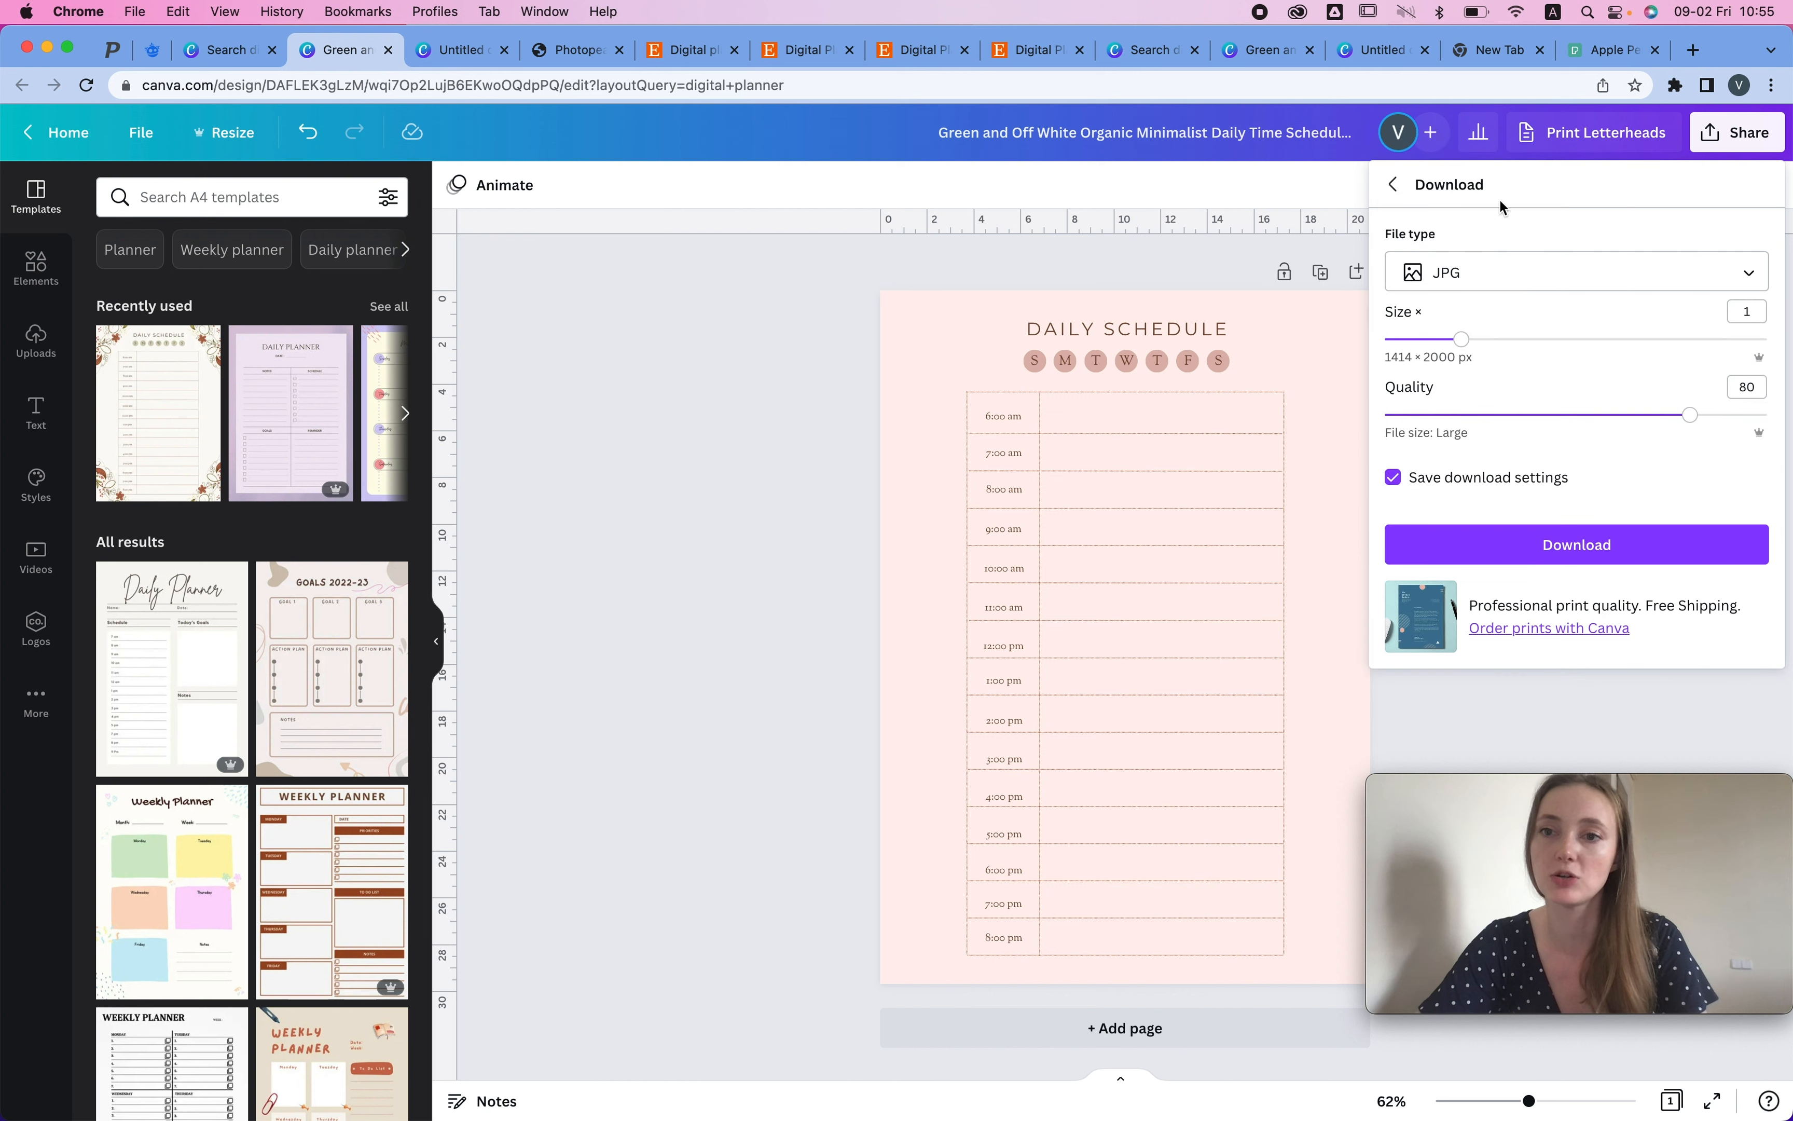
pyautogui.click(1505, 263)
pyautogui.click(1549, 339)
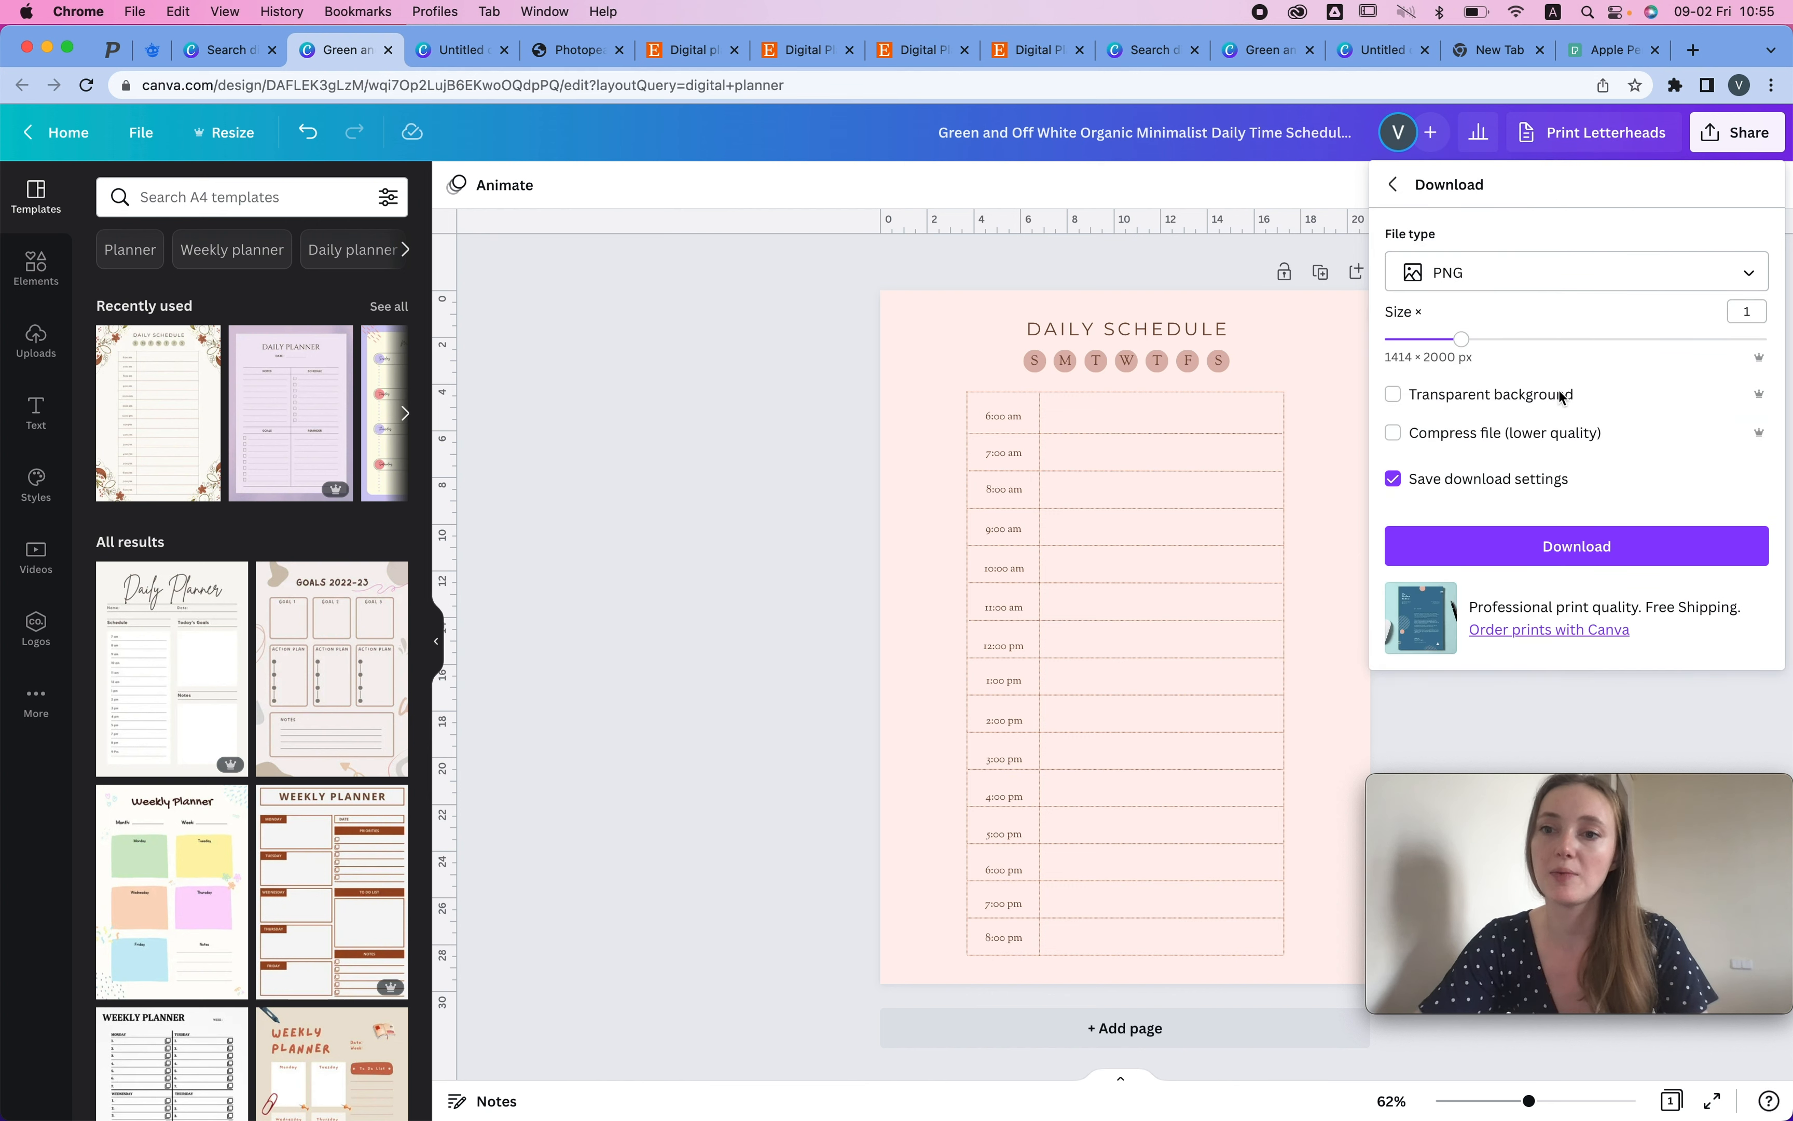
pyautogui.click(1537, 549)
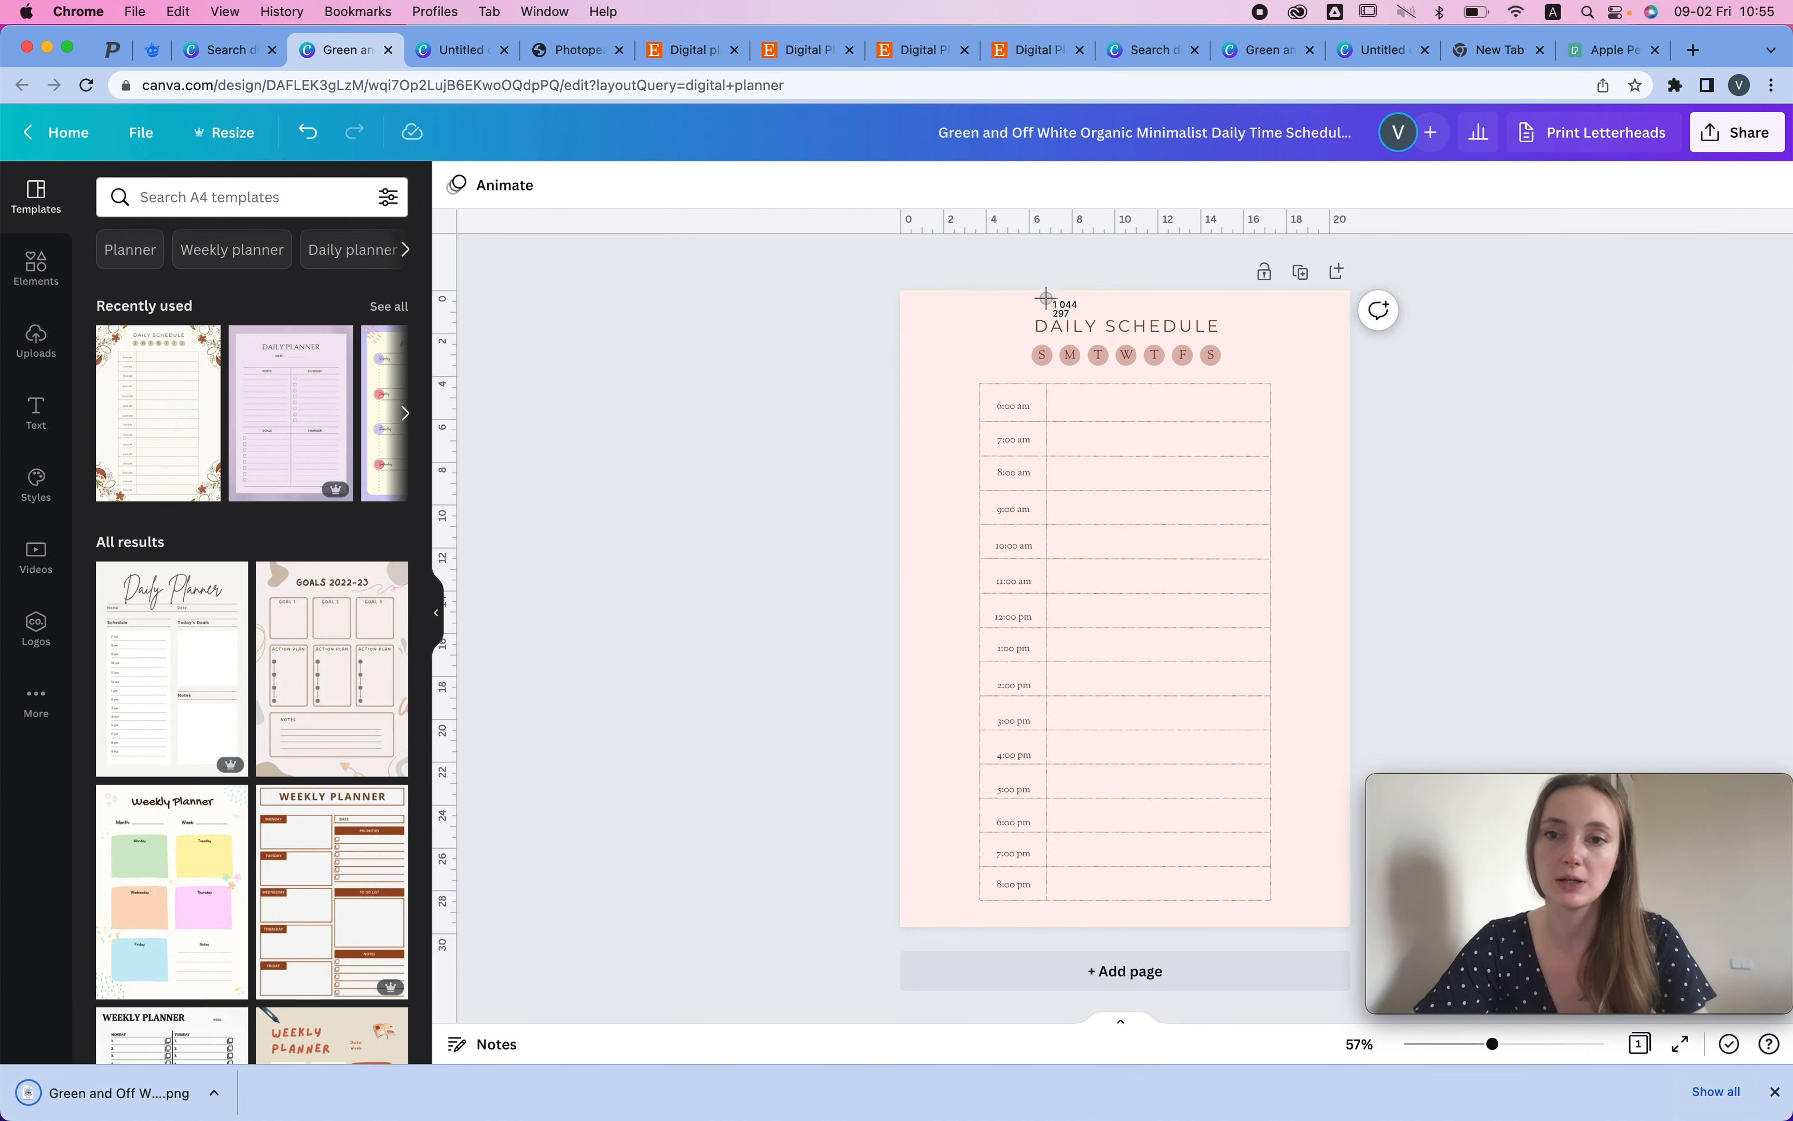
pyautogui.moveTo(900, 292); pyautogui.dragTo(1347, 927)
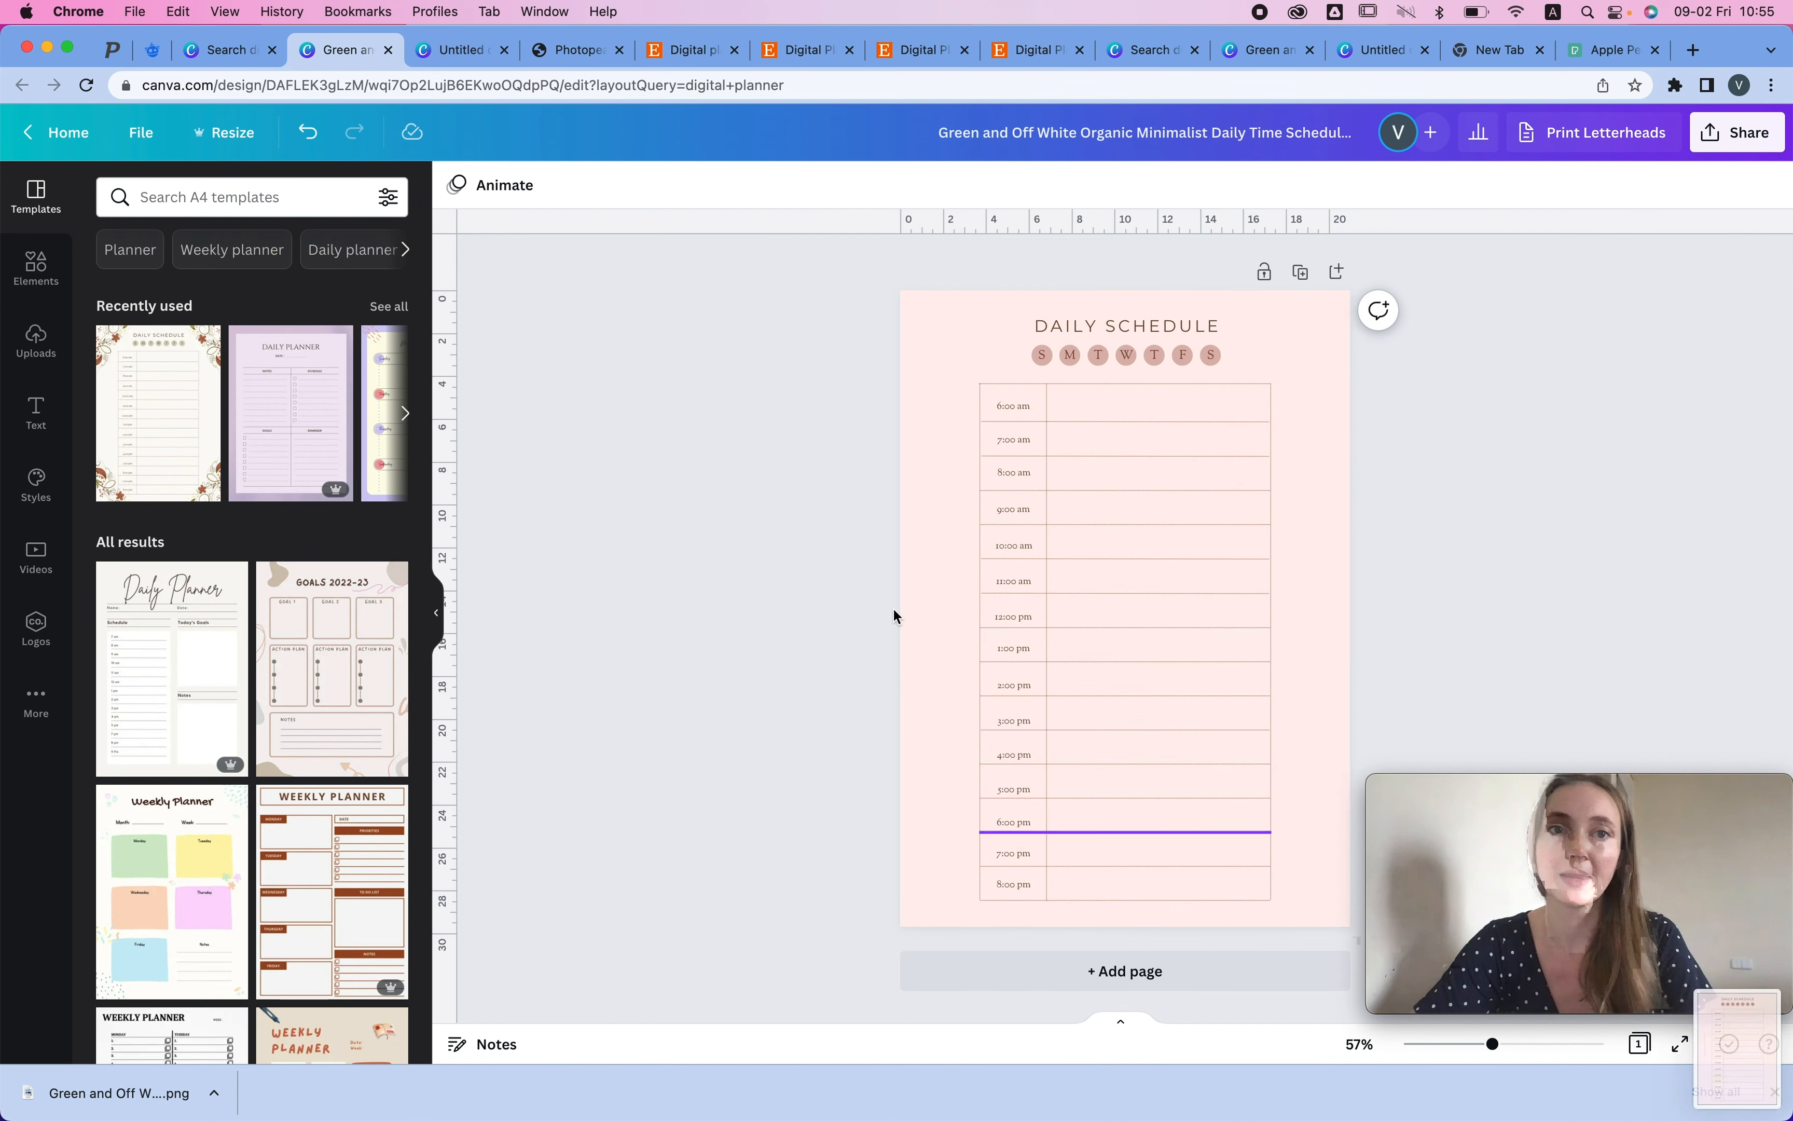
# - Upload the planner PNG to the blank 2000 × 2000 px design and place the image on the page
pyautogui.click(454, 52)
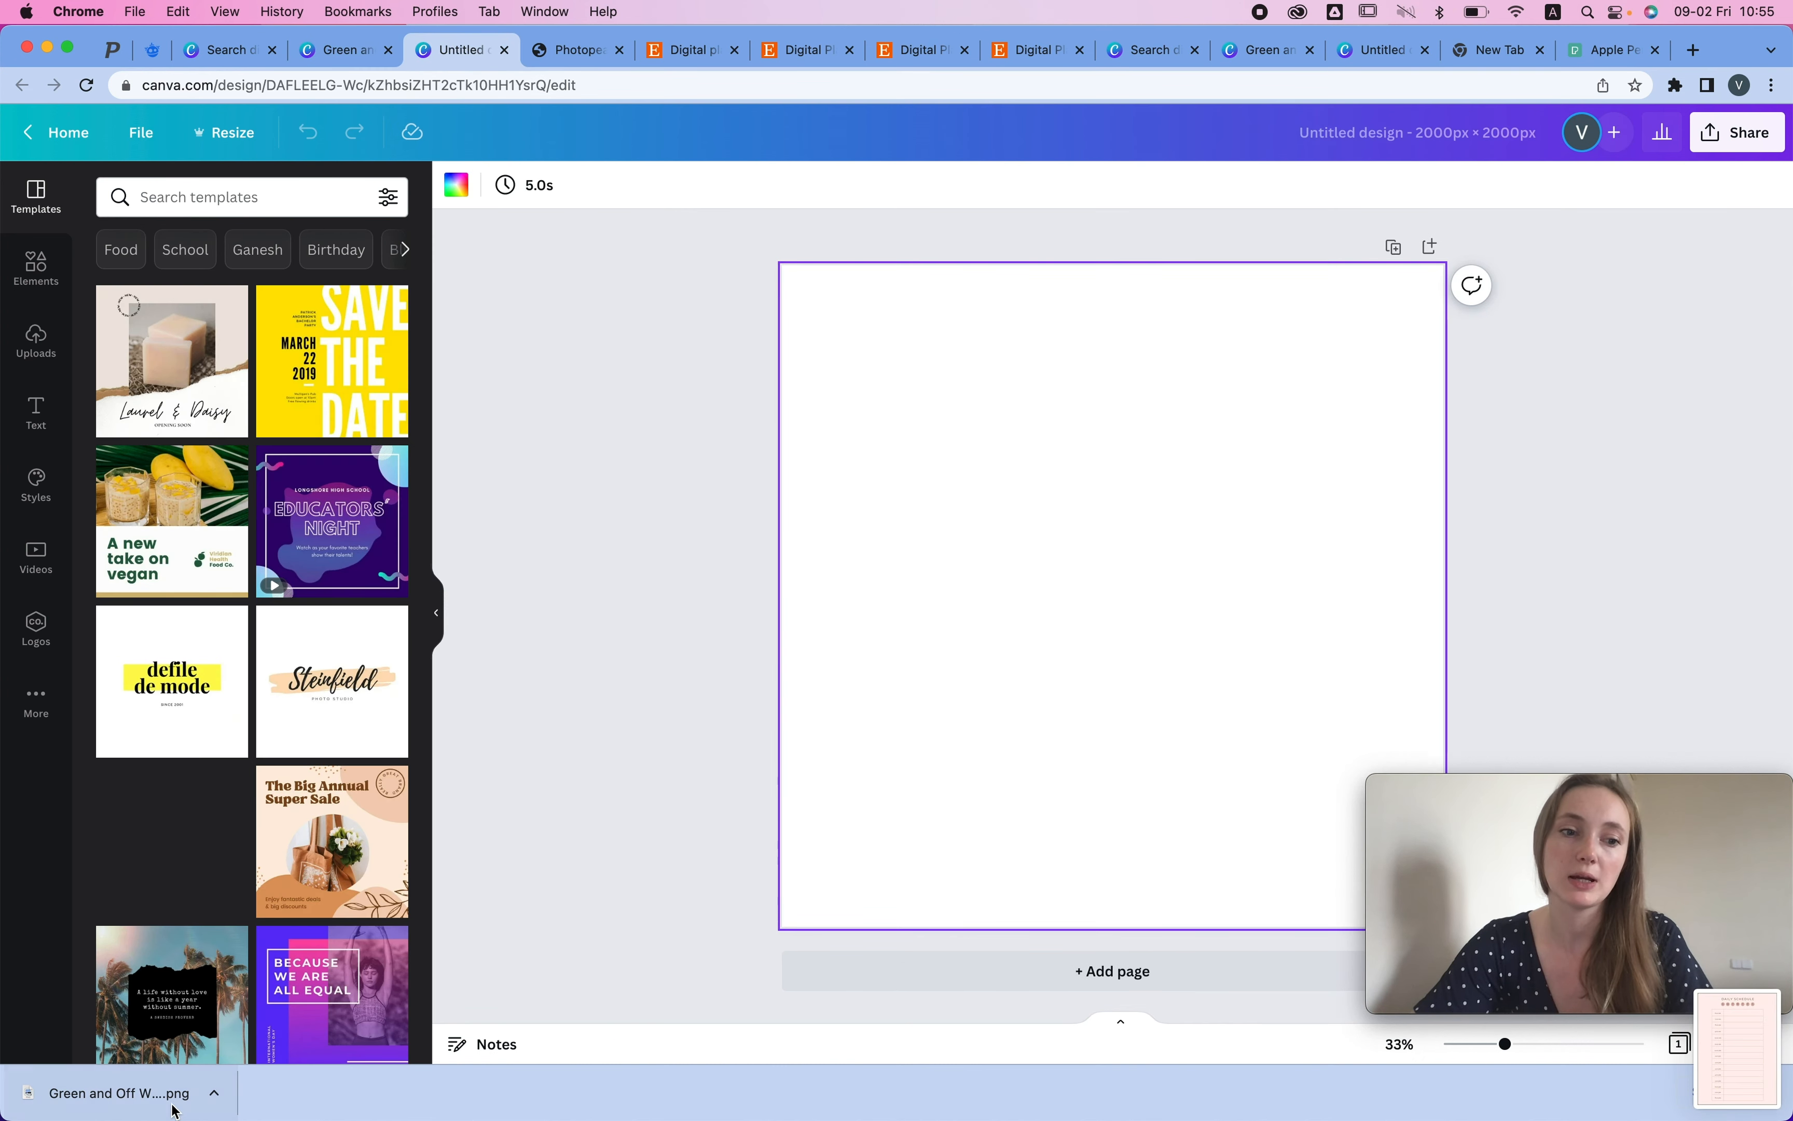
pyautogui.click(36, 340)
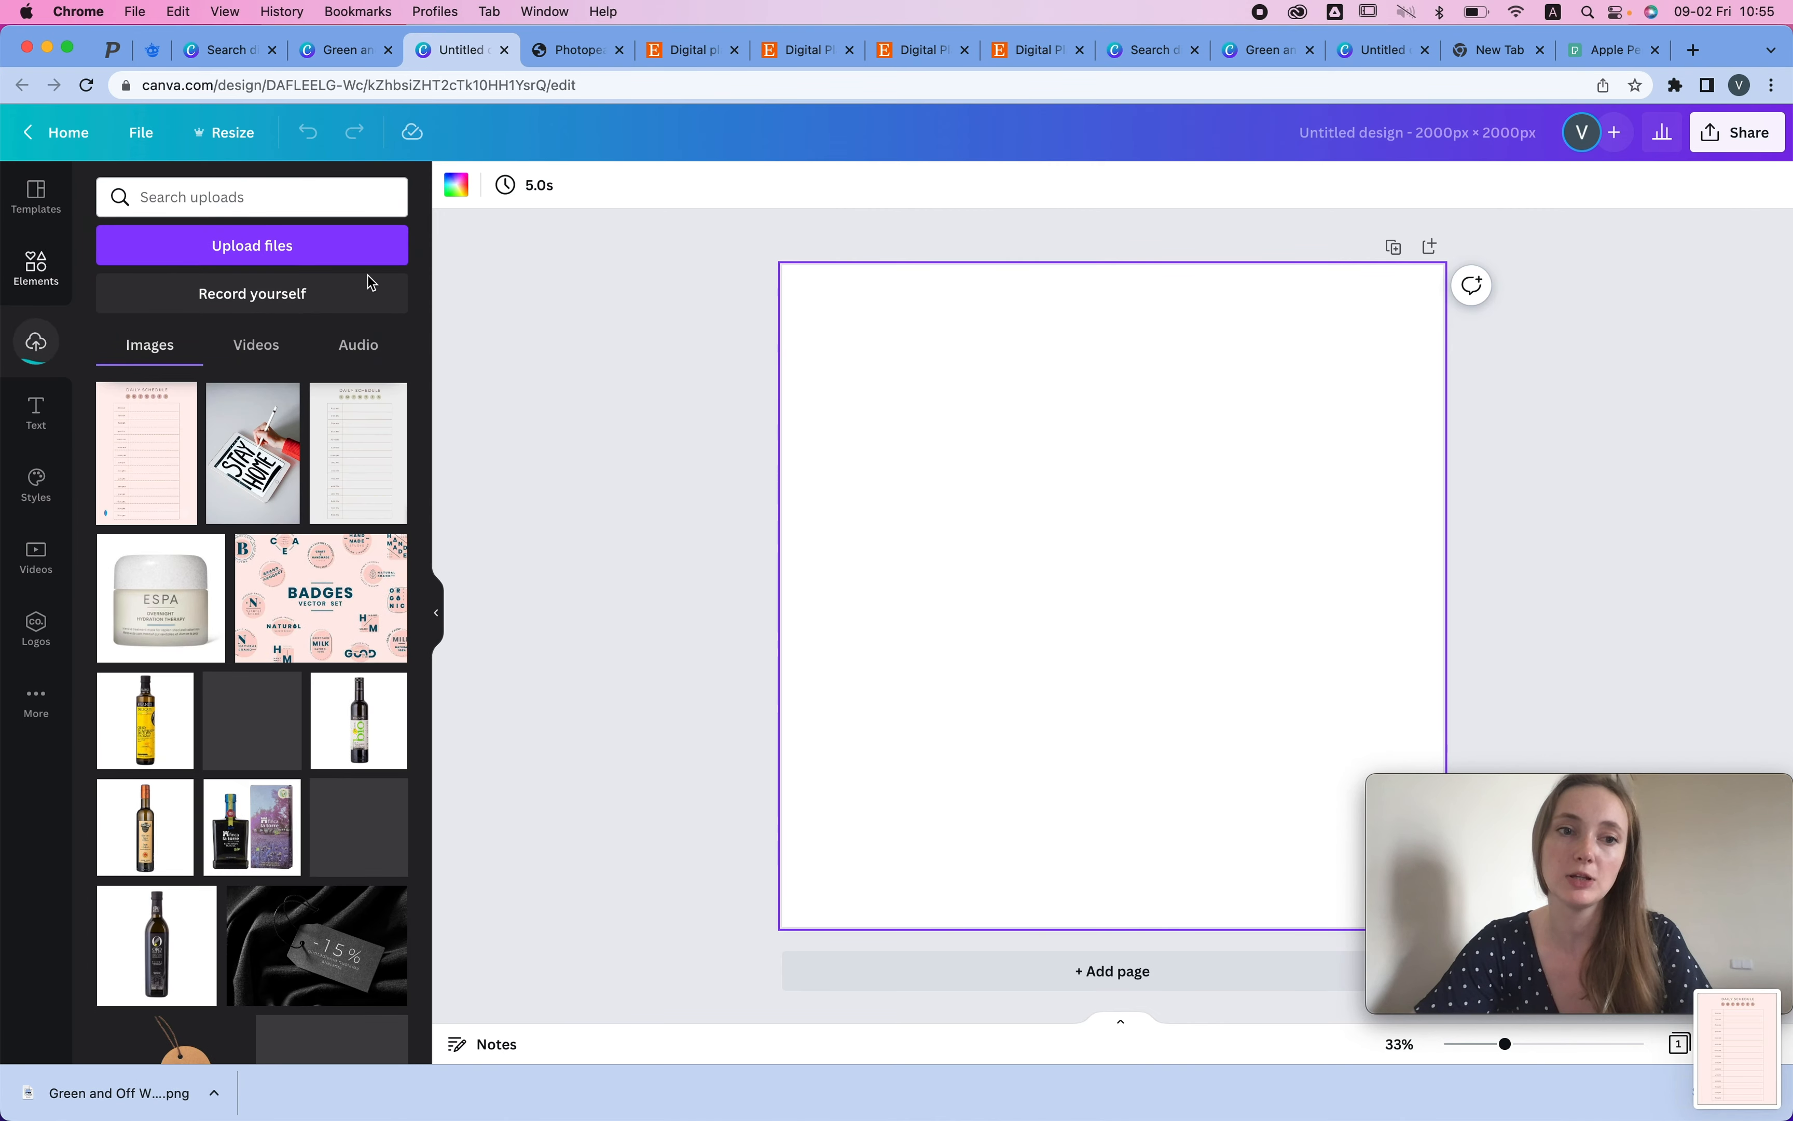
pyautogui.click(36, 269)
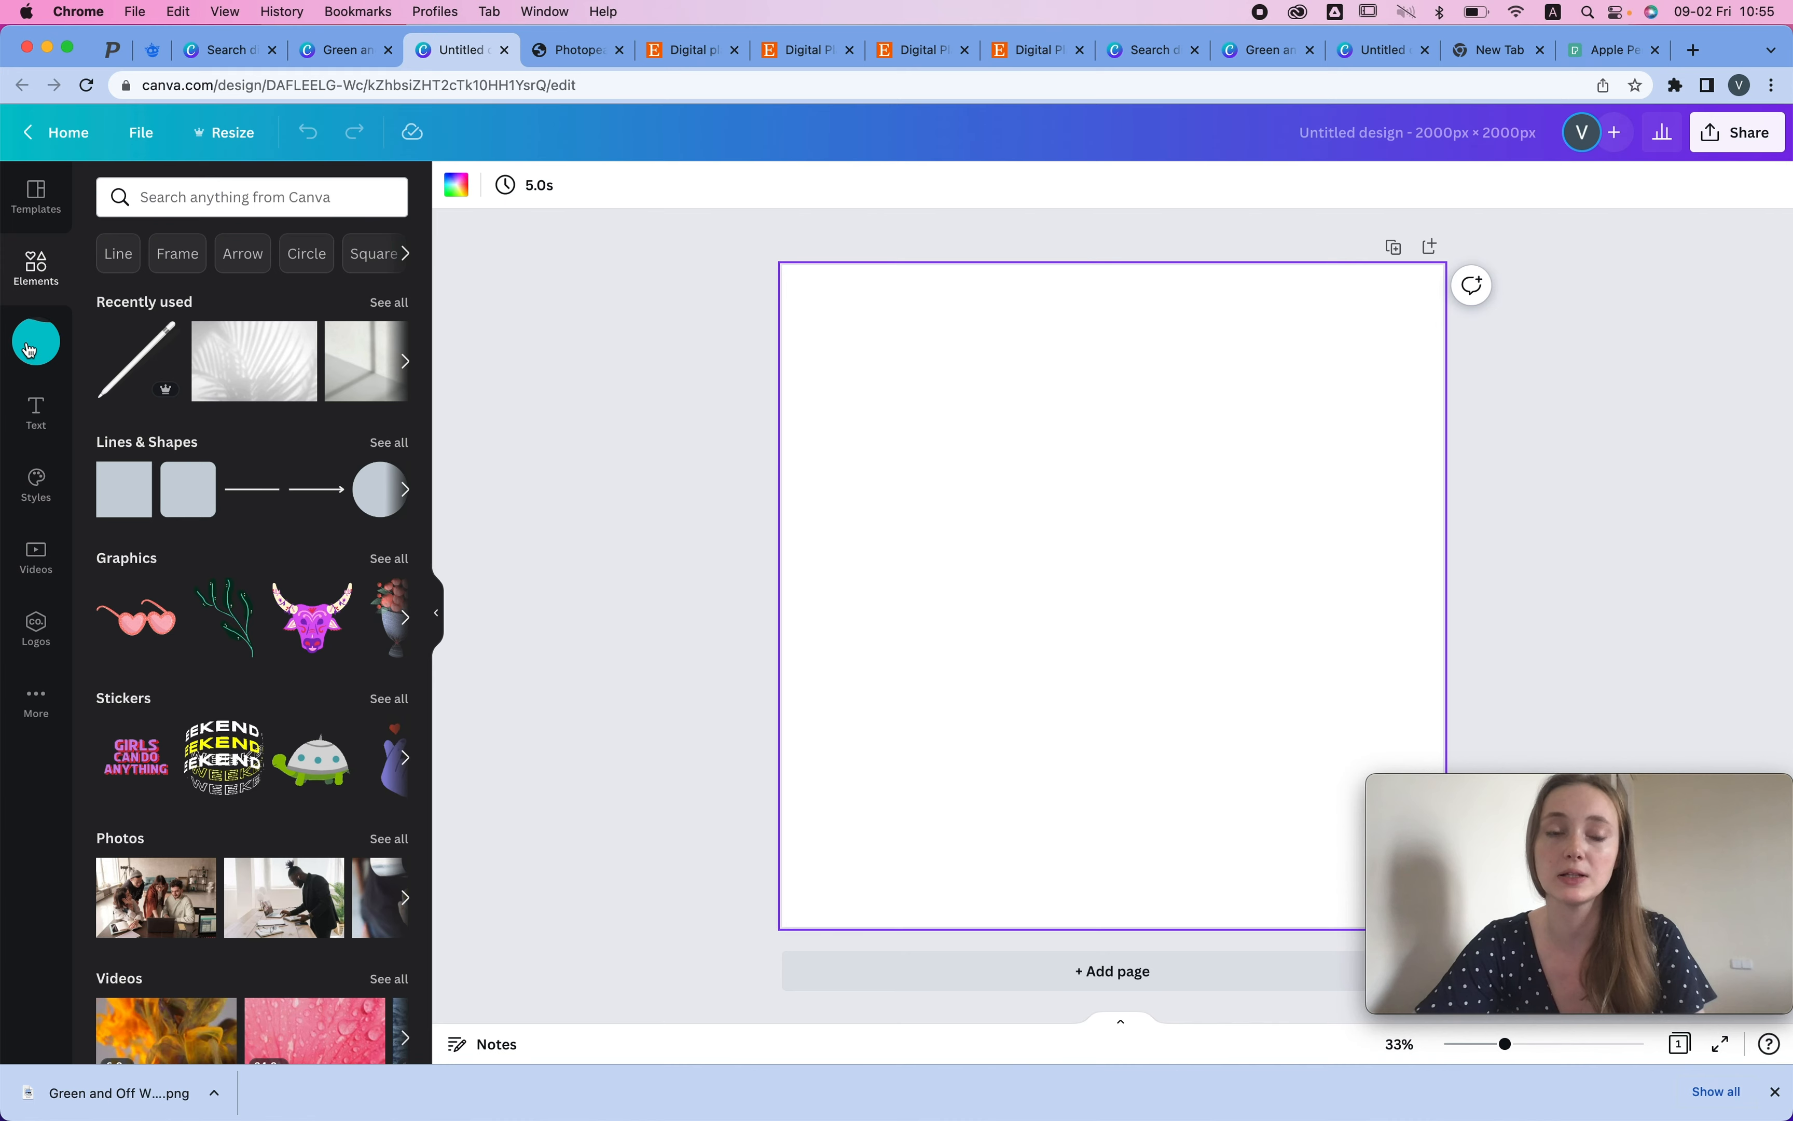
pyautogui.click(30, 348)
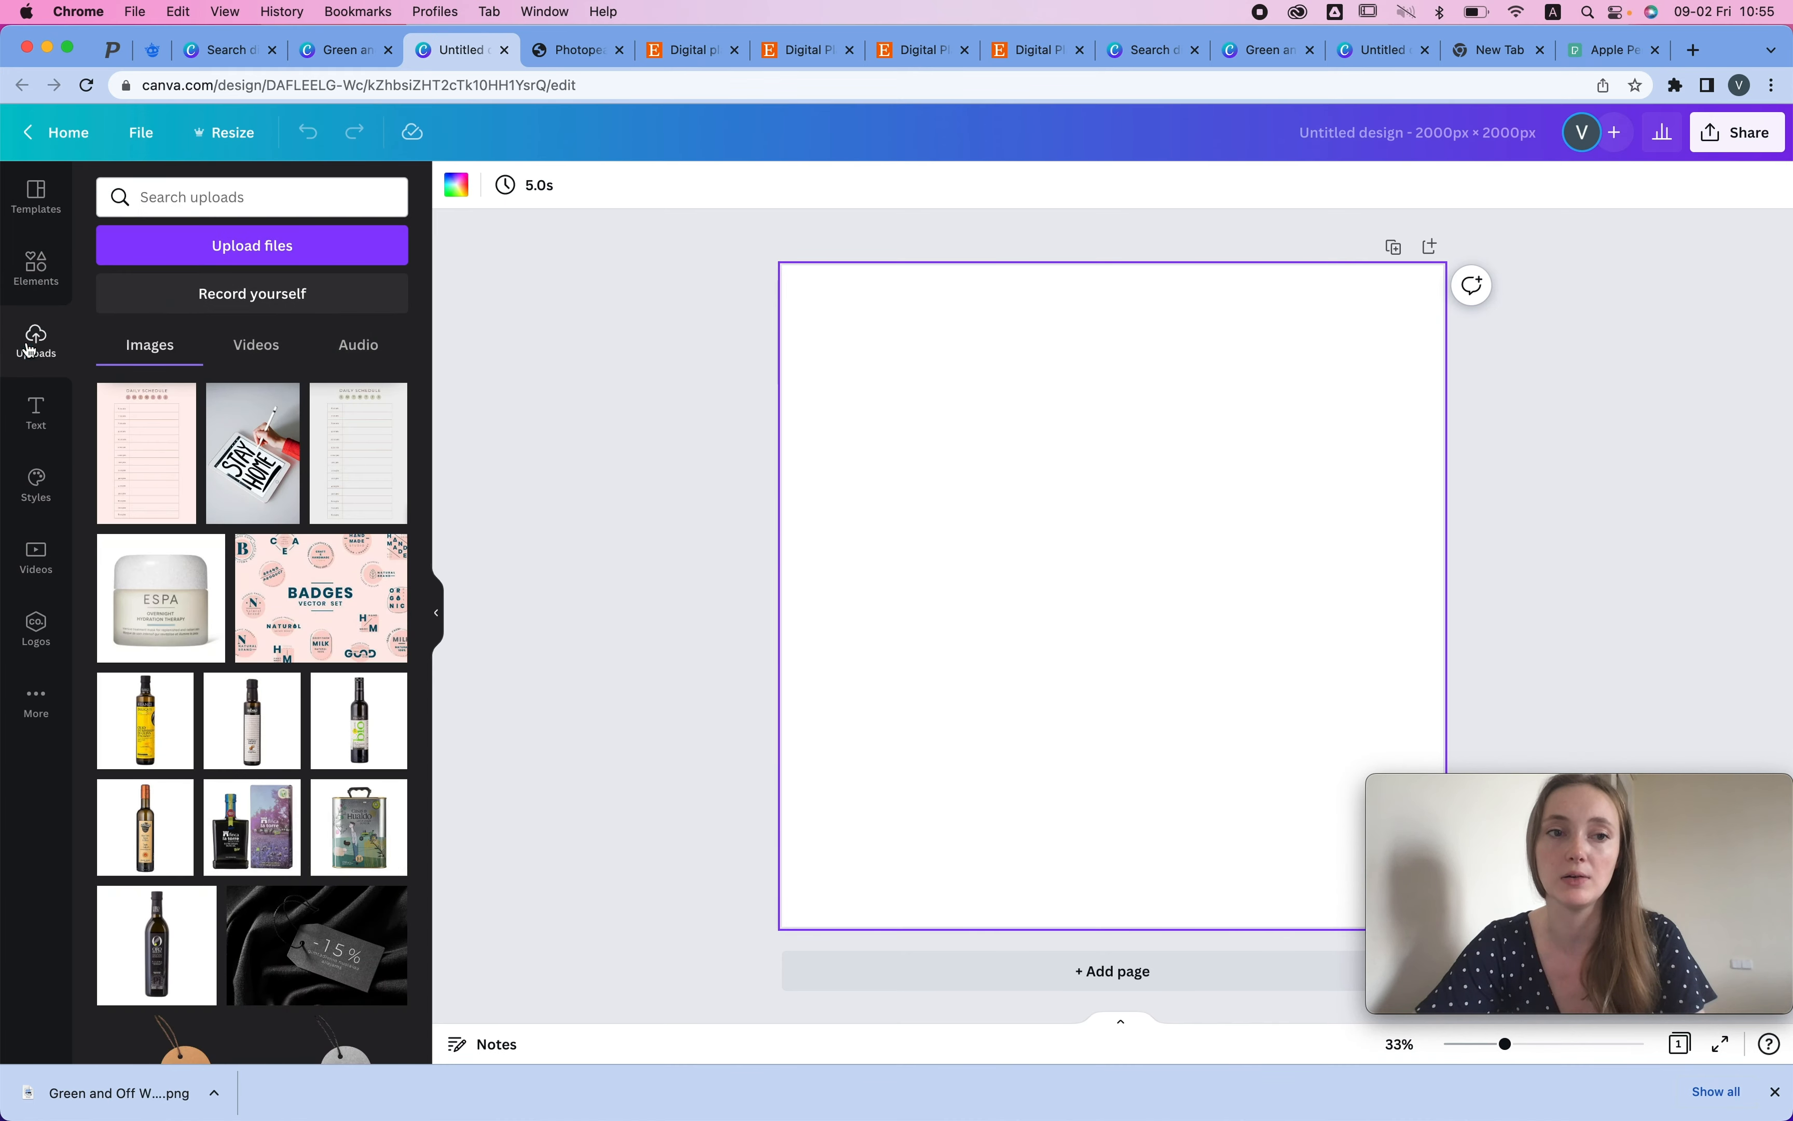
pyautogui.click(147, 453)
pyautogui.click(33, 265)
# - Fill the 2000 × 2000 px page's background with the pale pink from the "new" brand palette
pyautogui.click(829, 340)
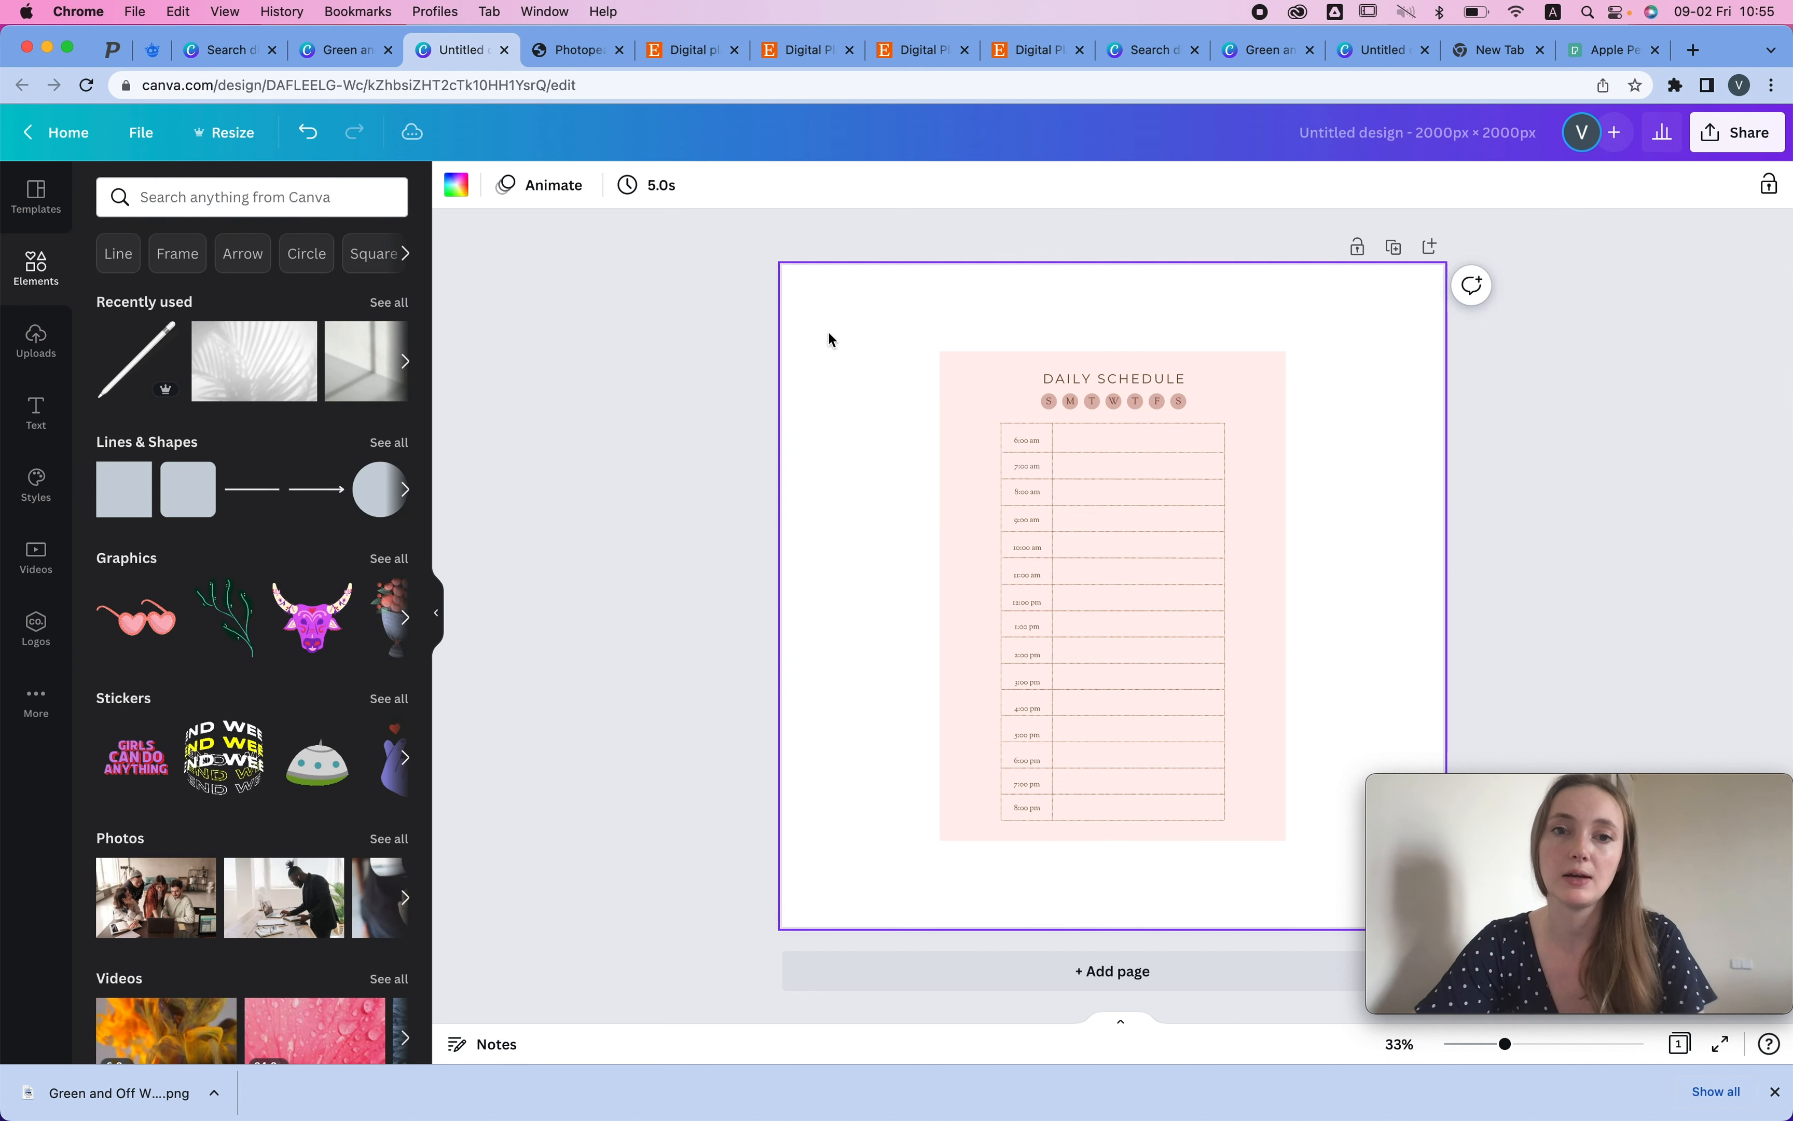
pyautogui.click(450, 191)
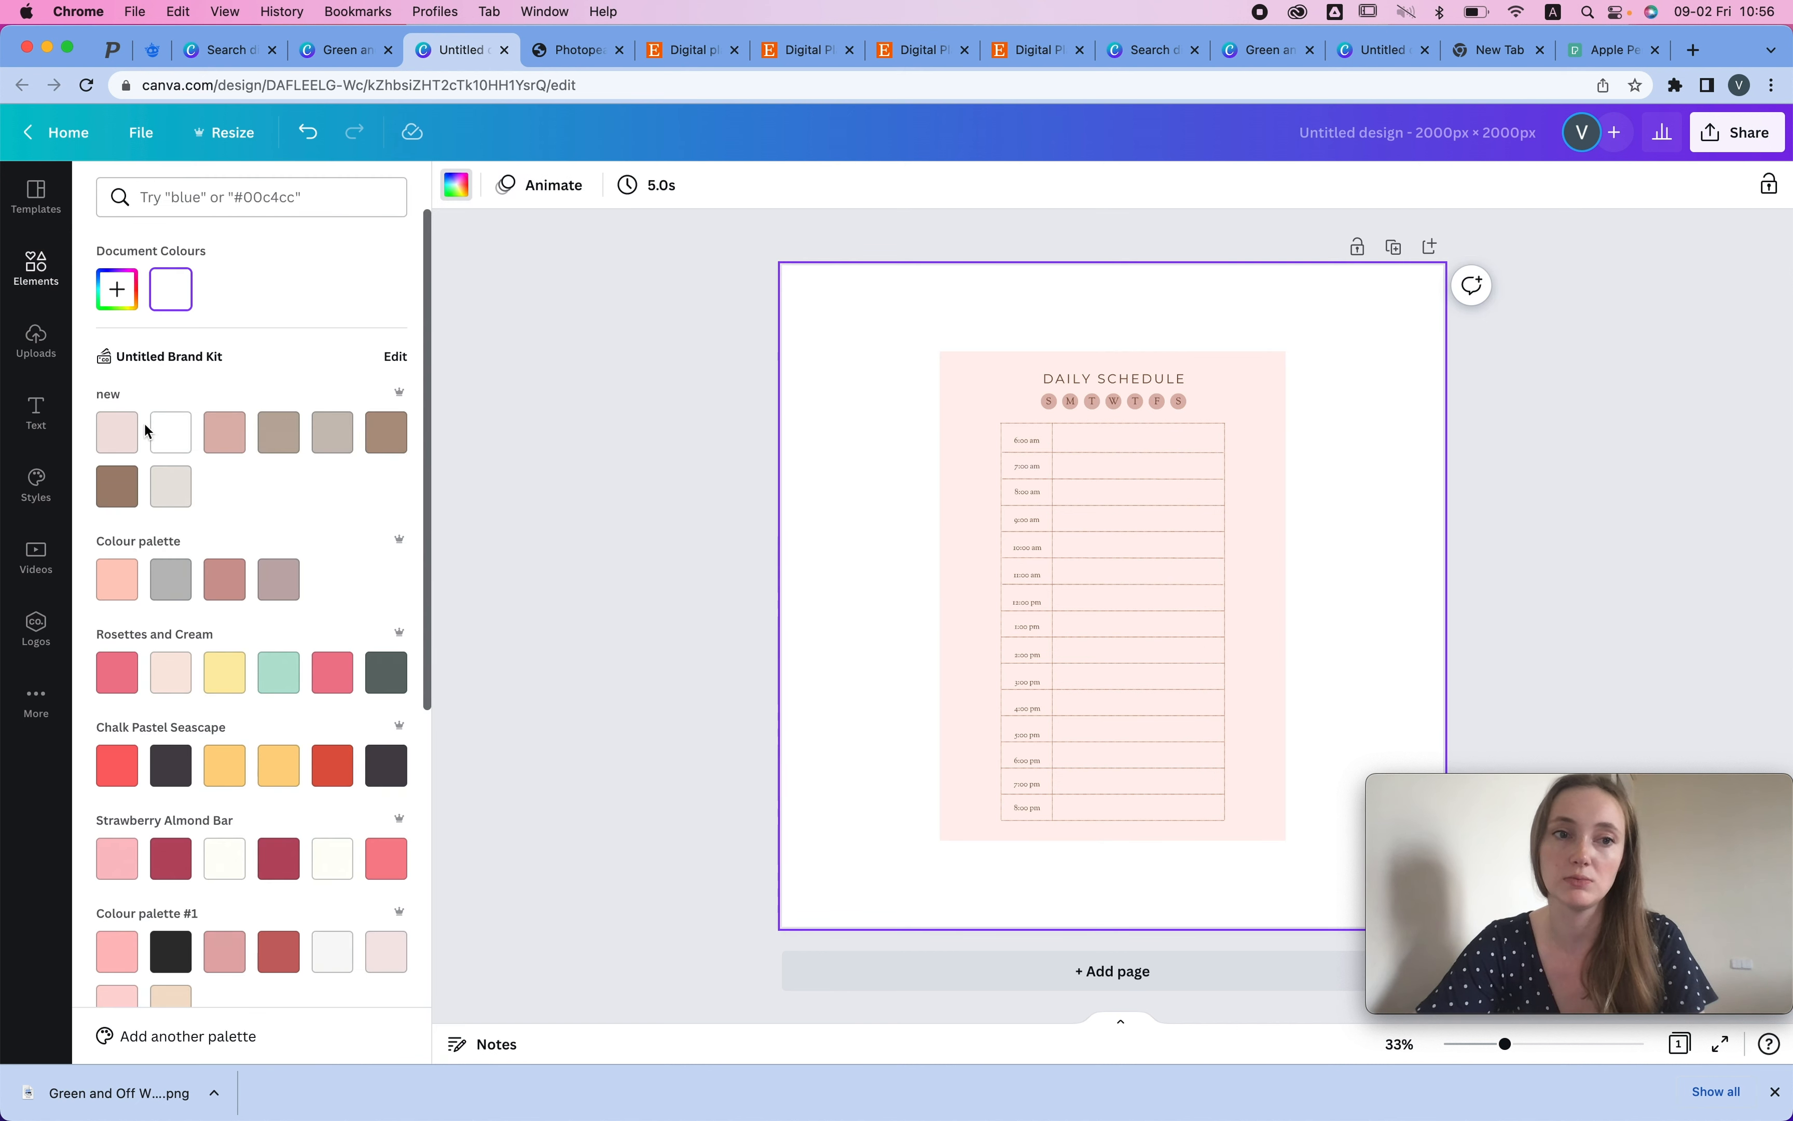
pyautogui.click(117, 433)
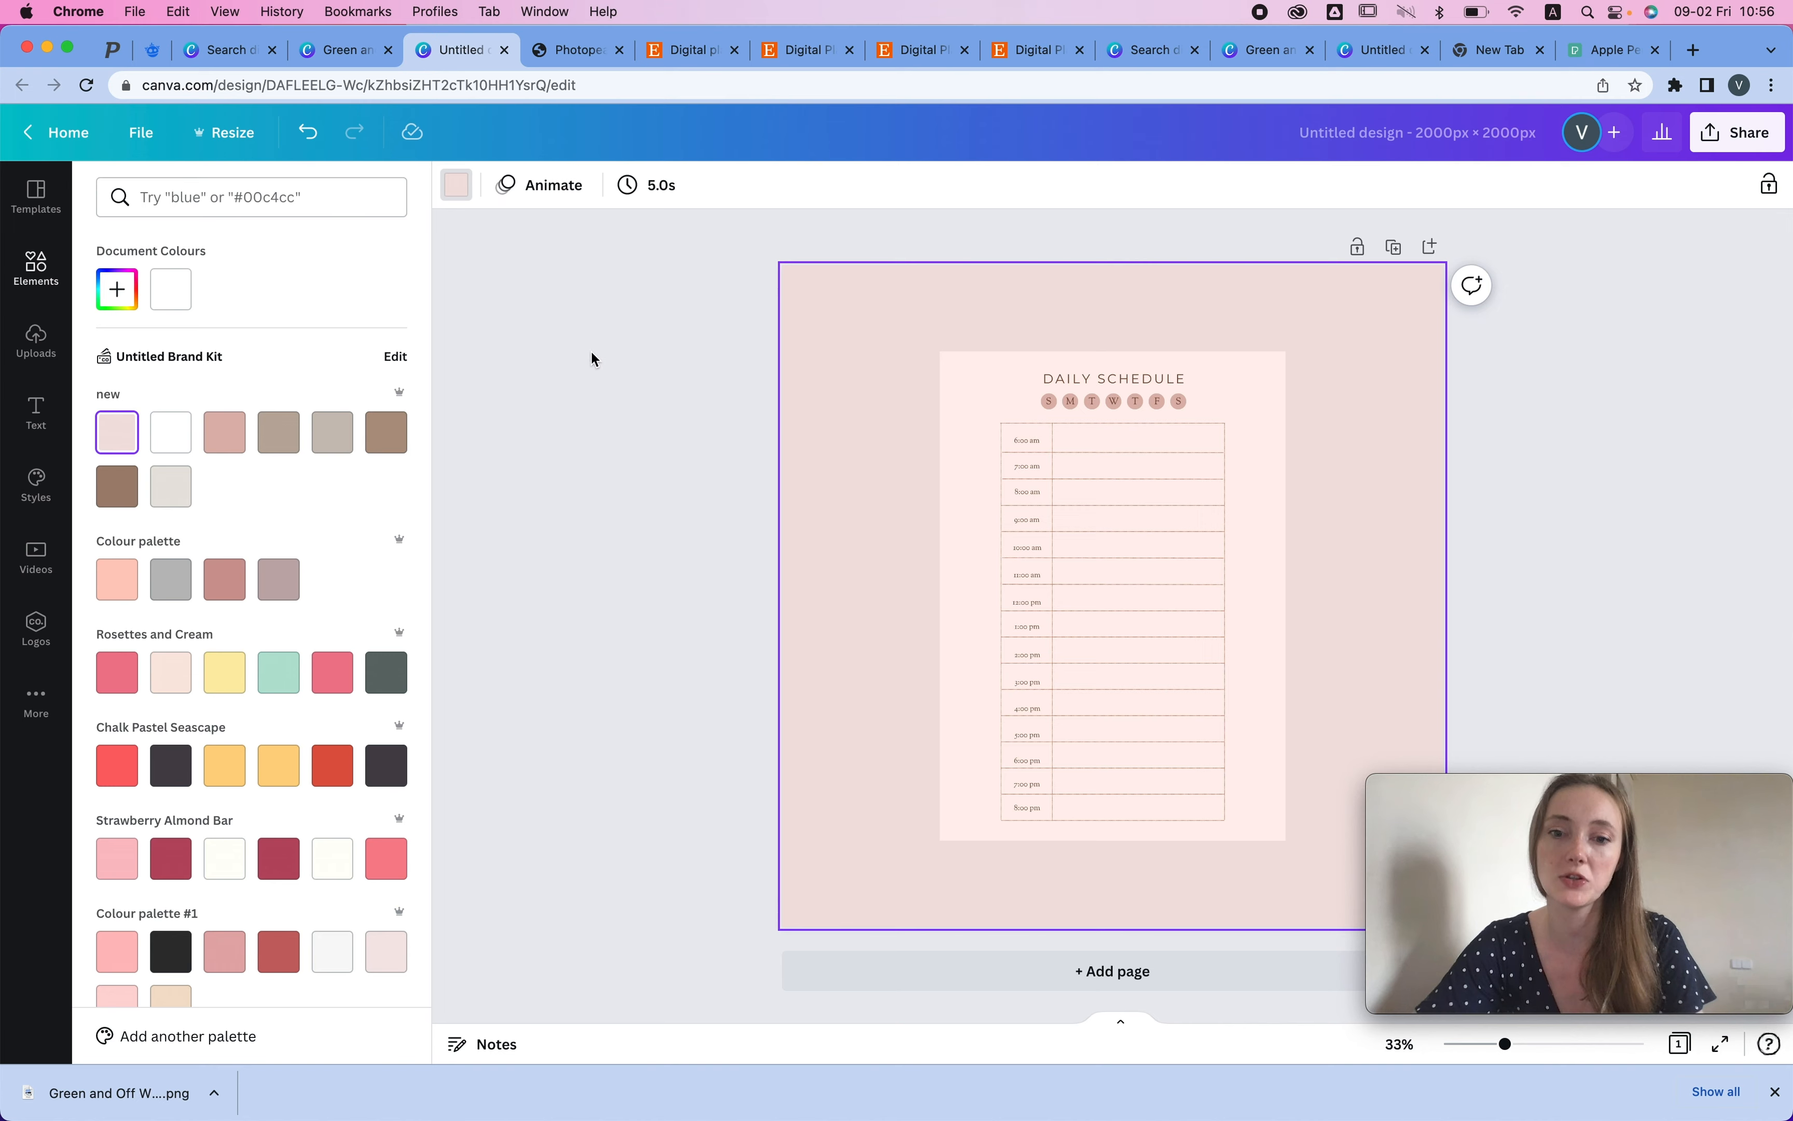
pyautogui.click(627, 371)
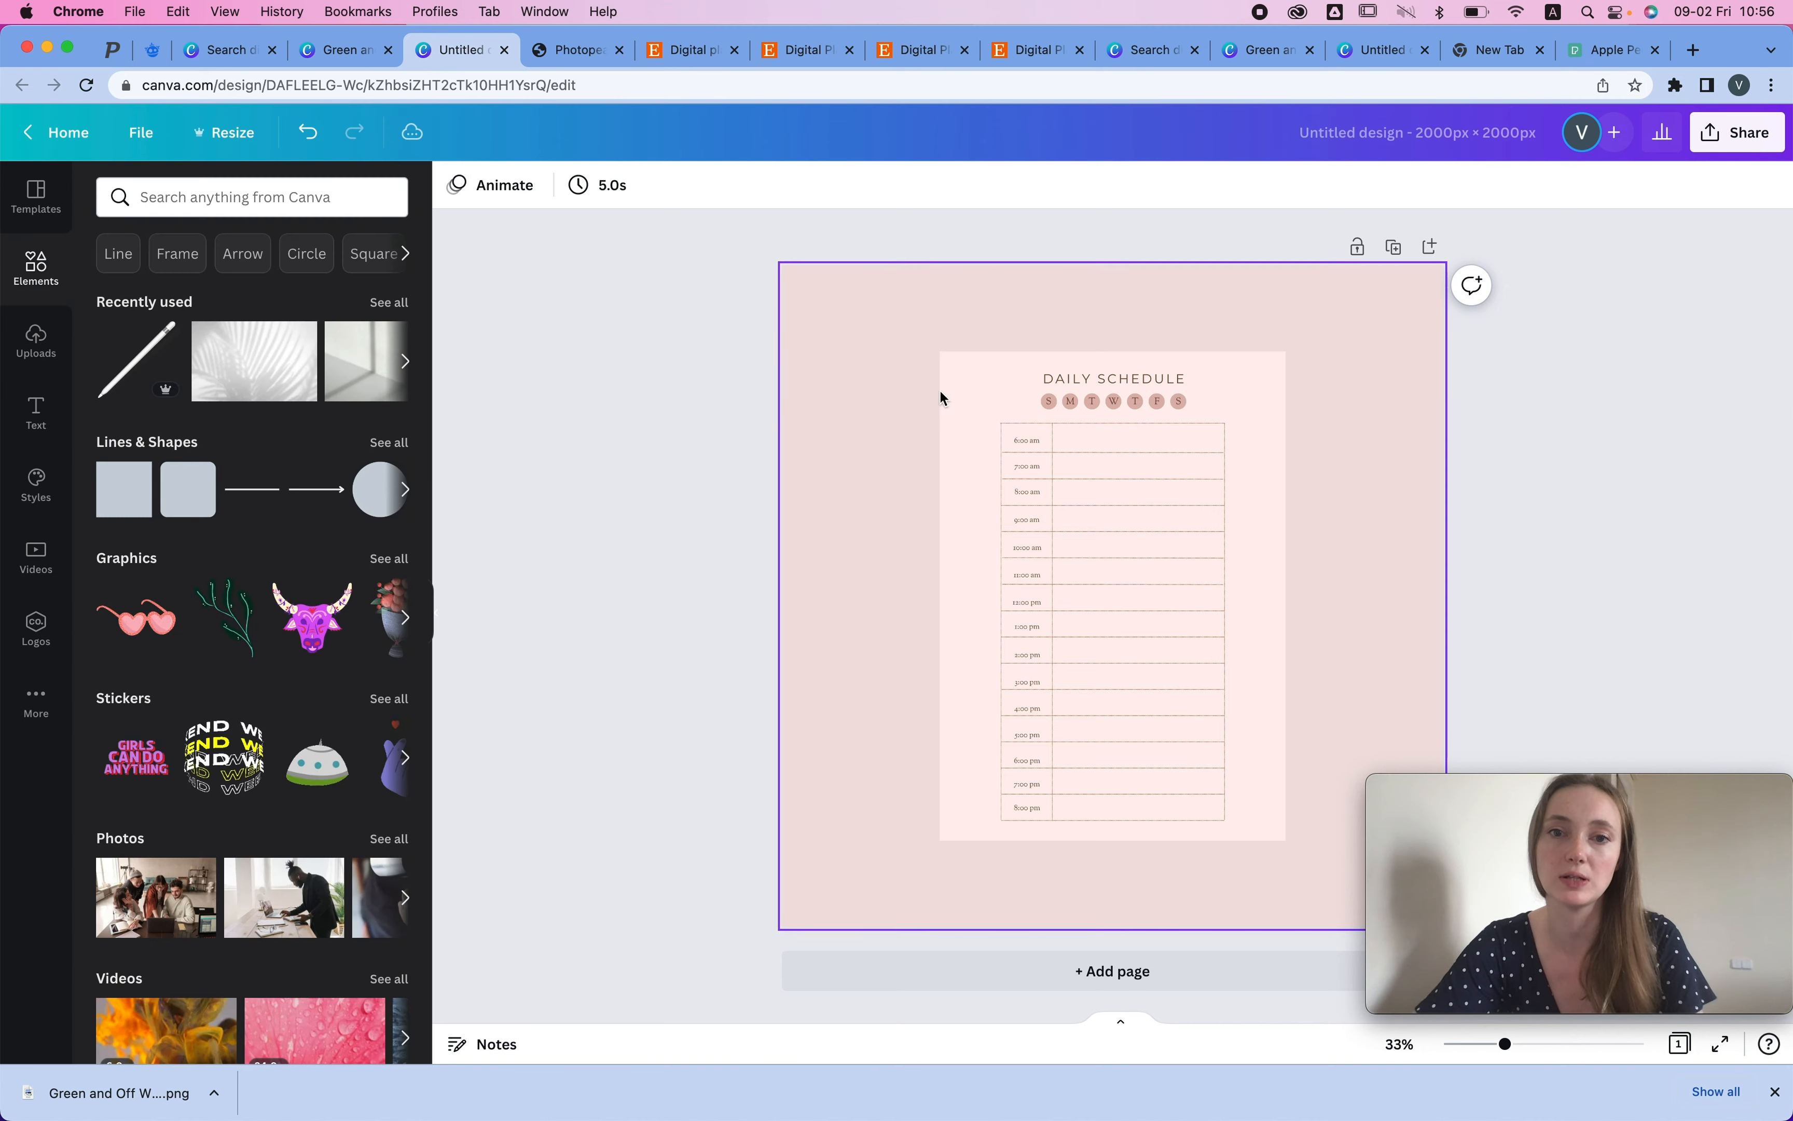
# - Set the recently used palm-leaf shadow photo as the page background and reduce its transparency value to 28
pyautogui.click(1302, 303)
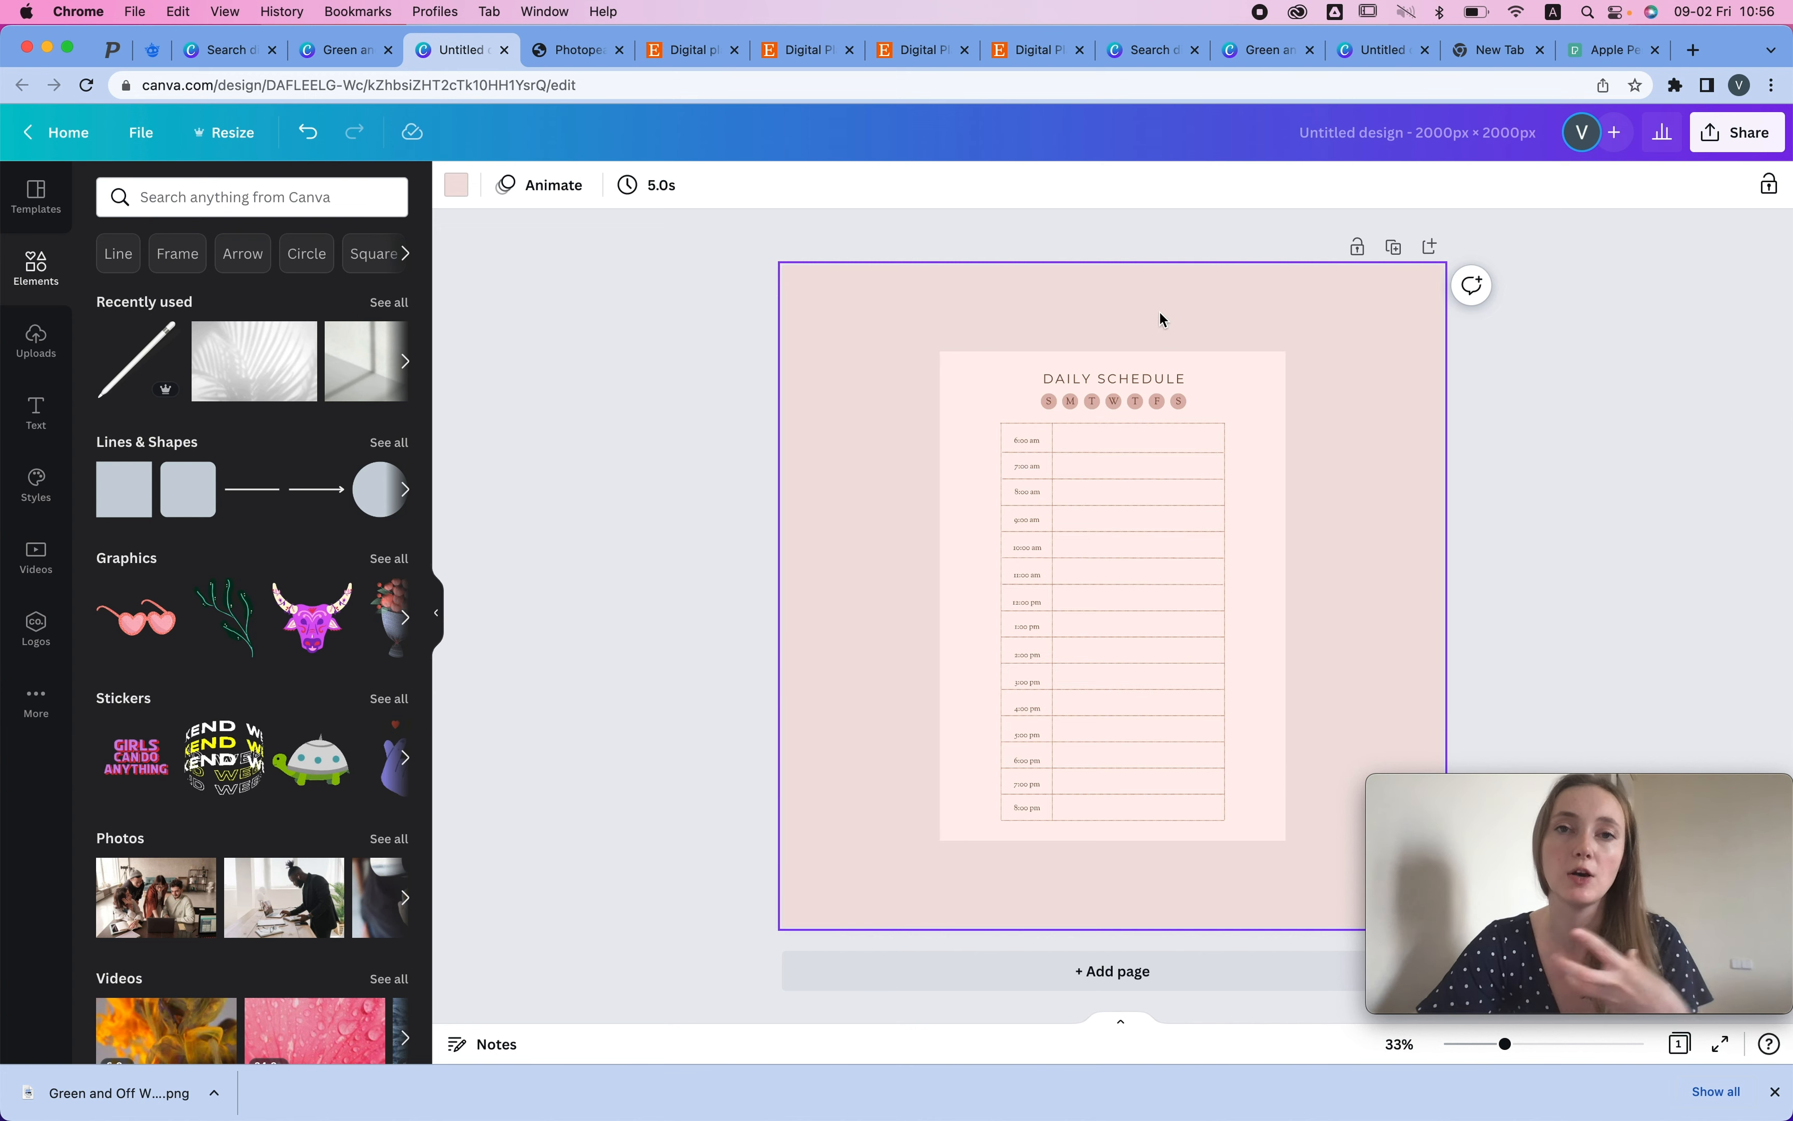
pyautogui.moveTo(254, 361); pyautogui.dragTo(919, 361)
pyautogui.click(1720, 182)
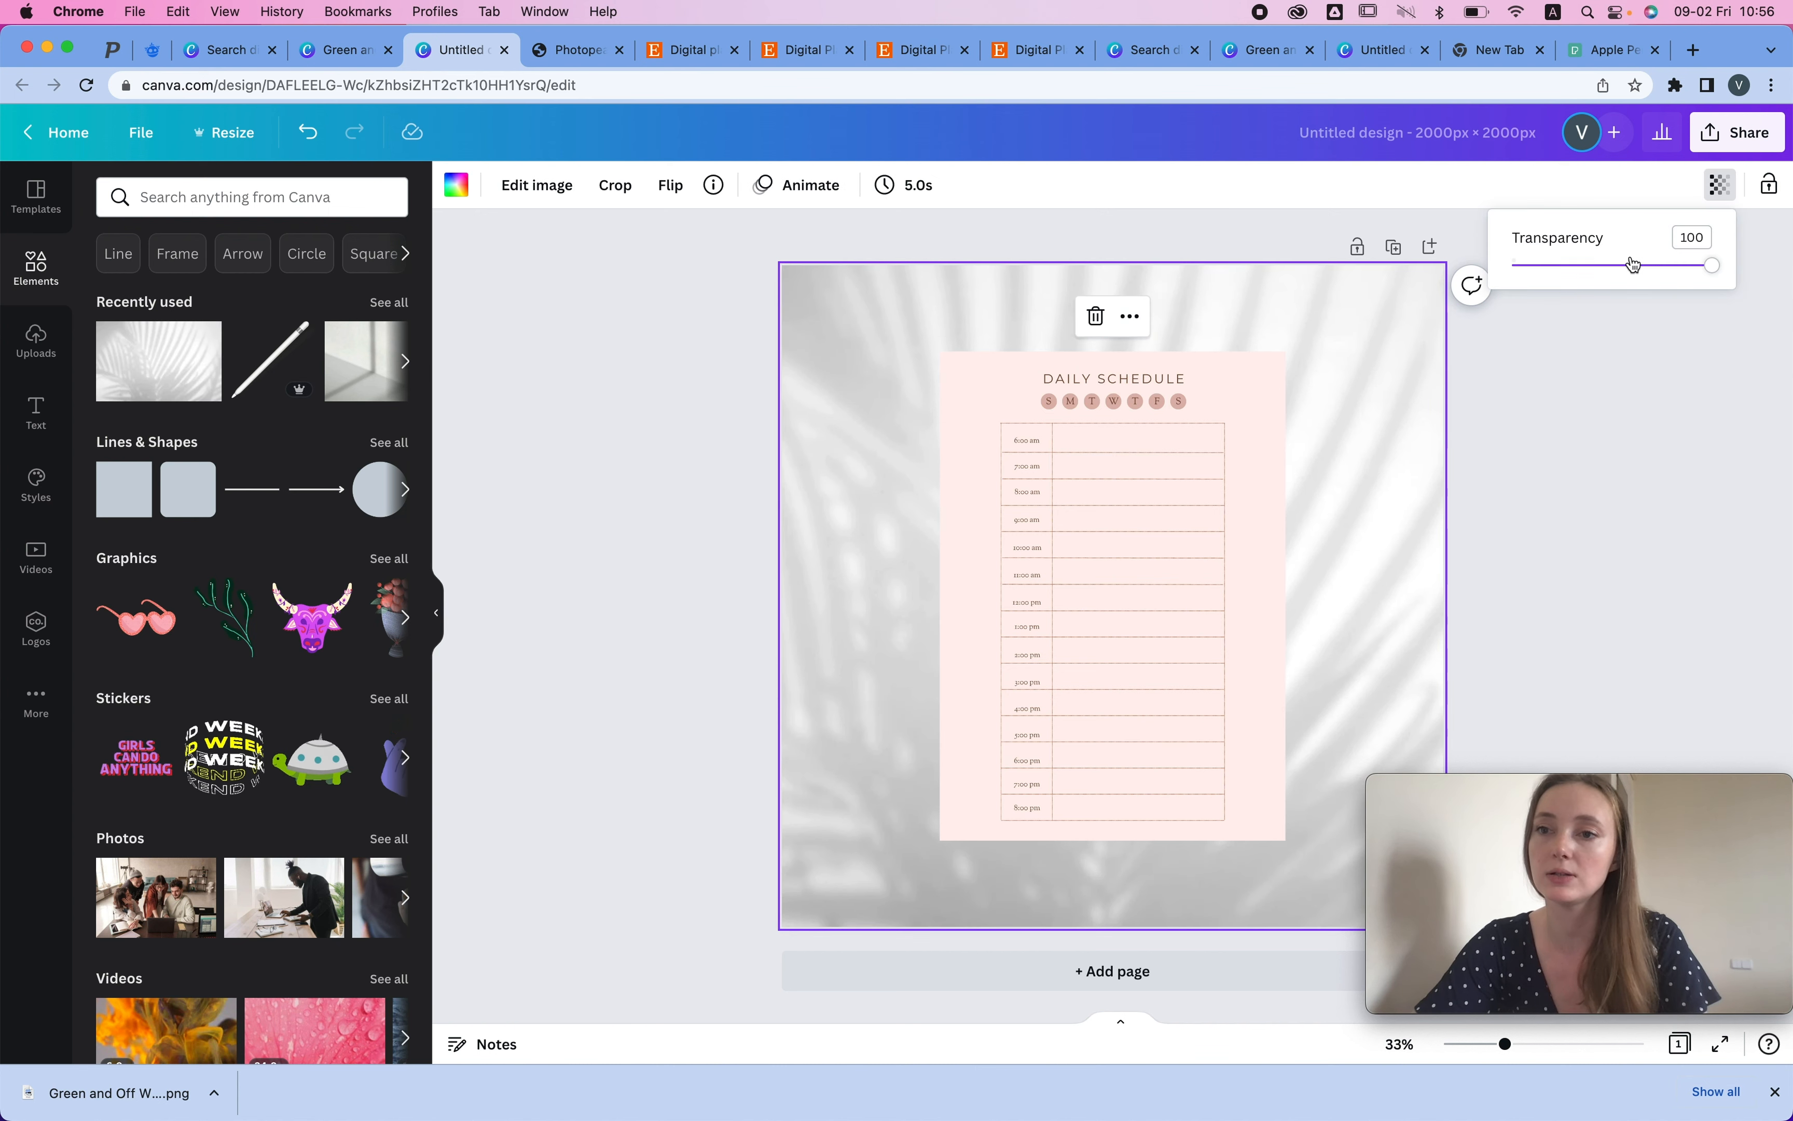
pyautogui.click(1568, 264)
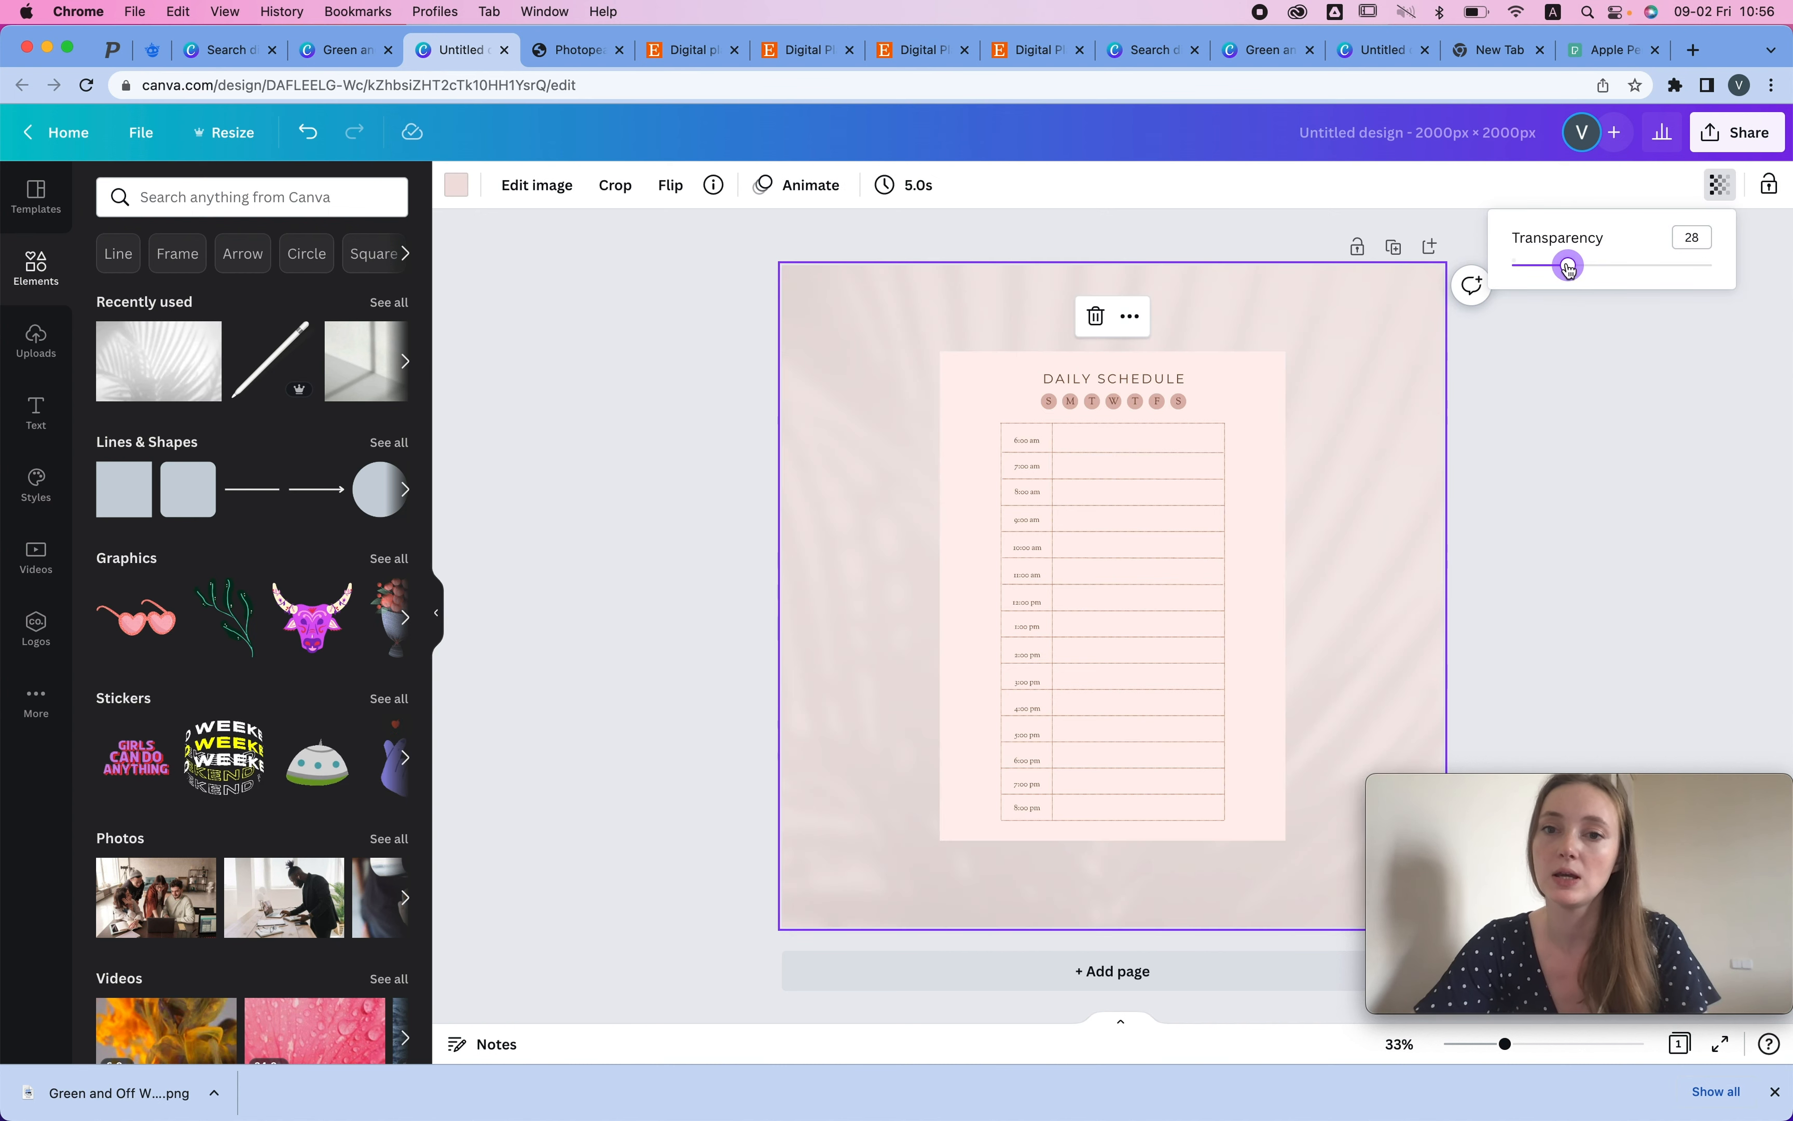
# - Search the elements for "shadow" and limit the results to photos
pyautogui.click(314, 194)
pyautogui.write('shadow')
pyautogui.press('Return')
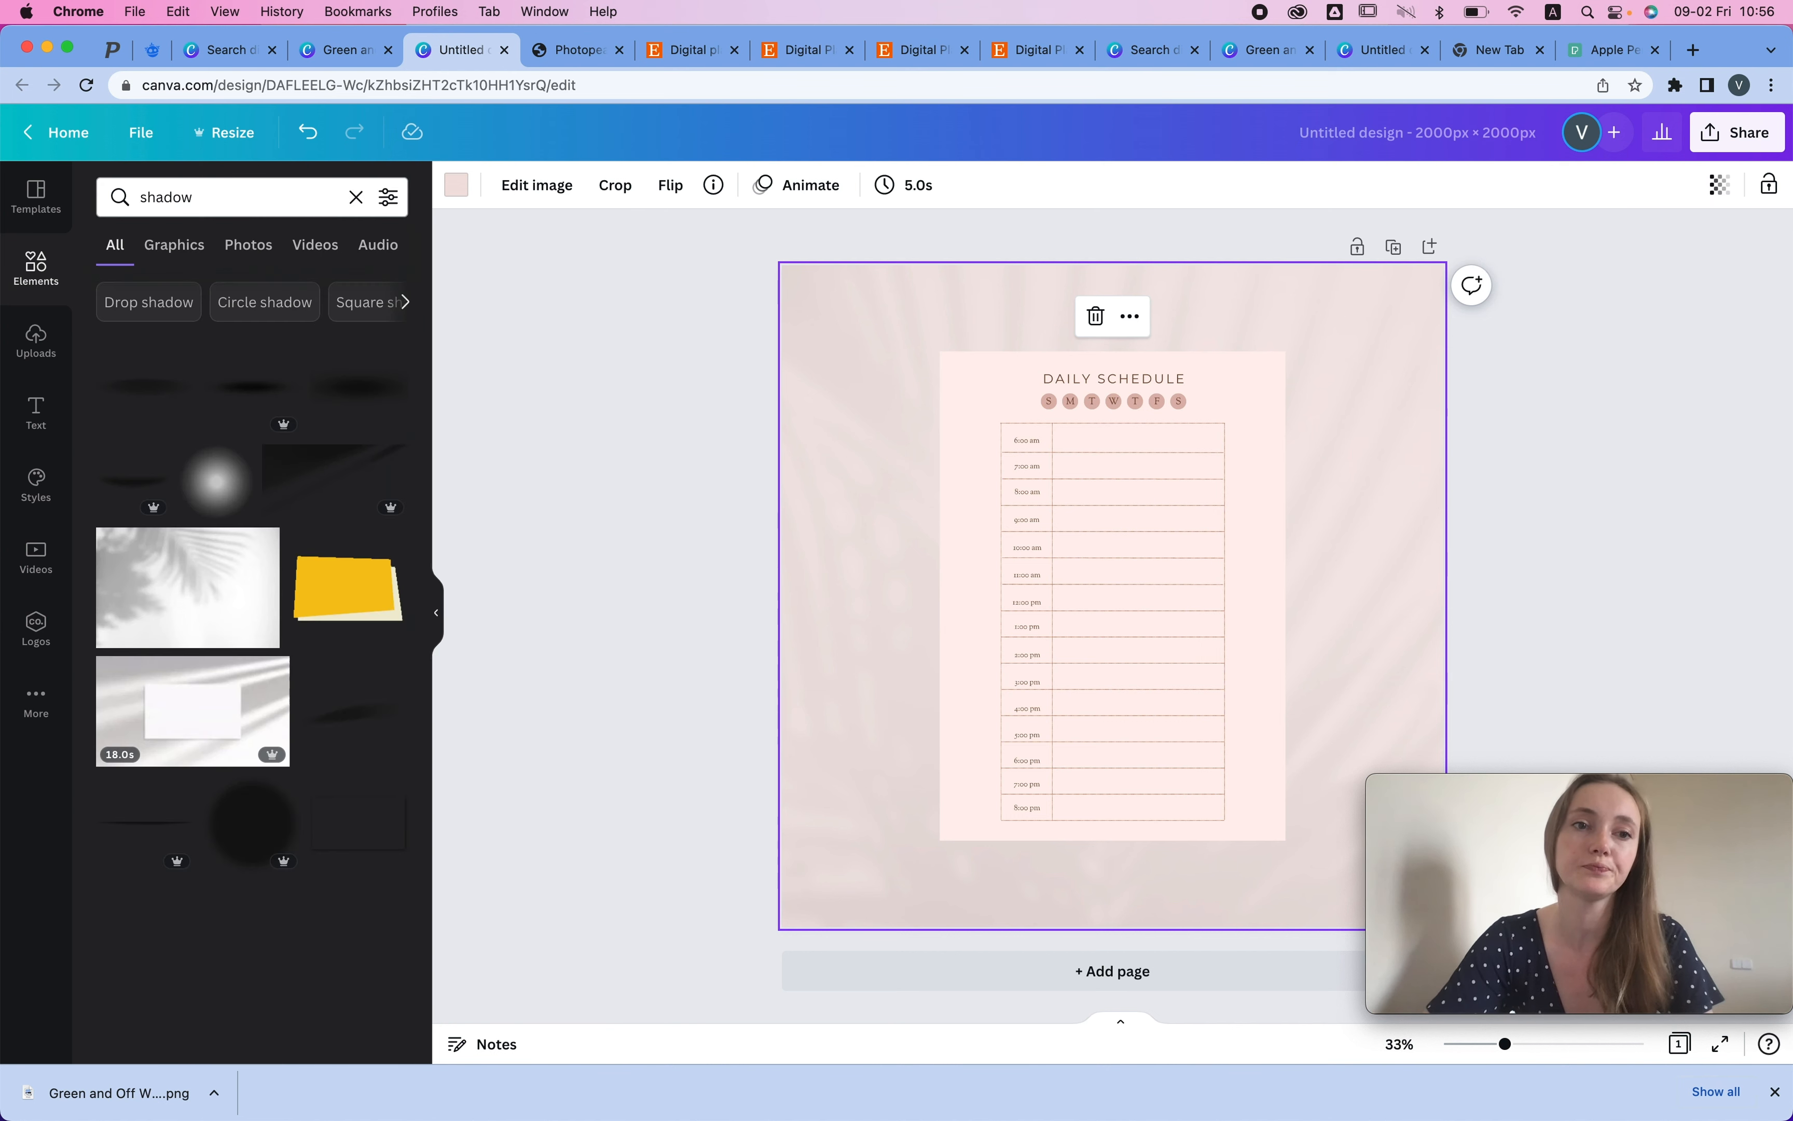
pyautogui.moveTo(202, 551); pyautogui.dragTo(93, 652)
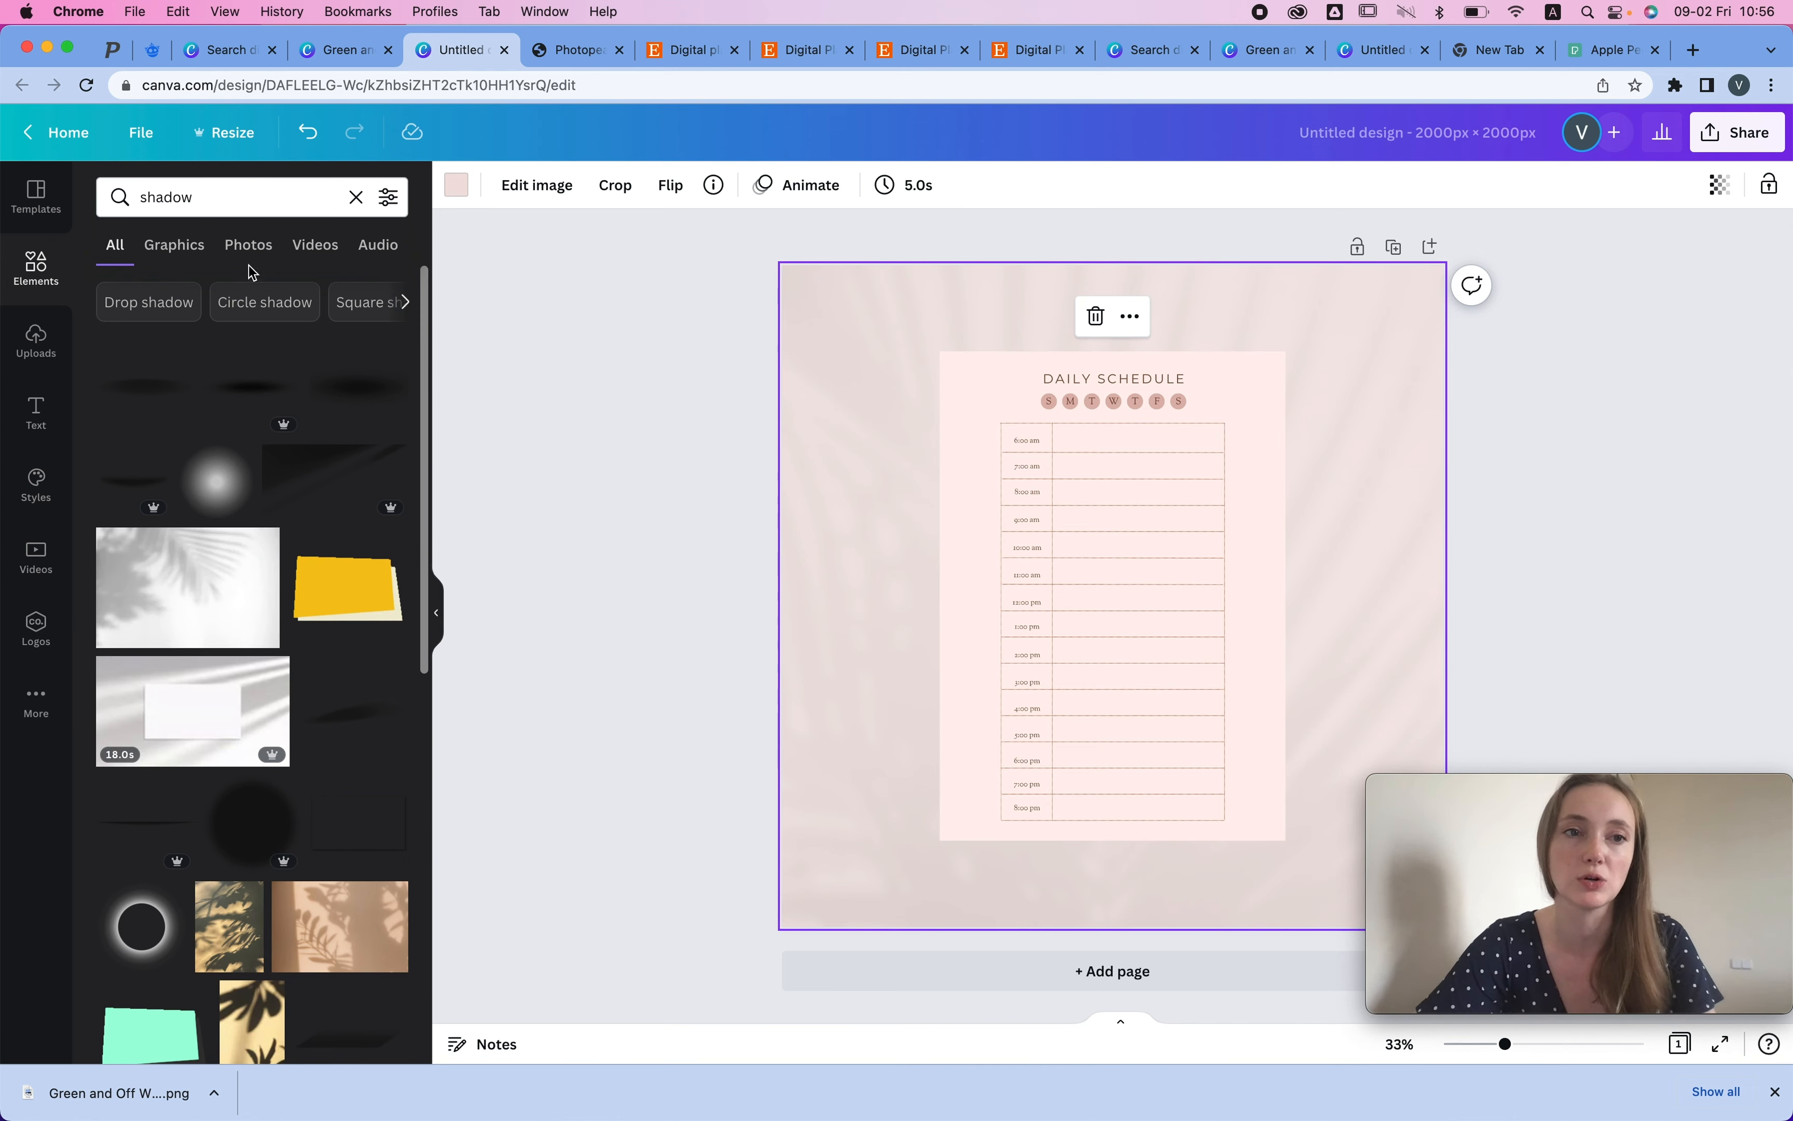
pyautogui.click(238, 253)
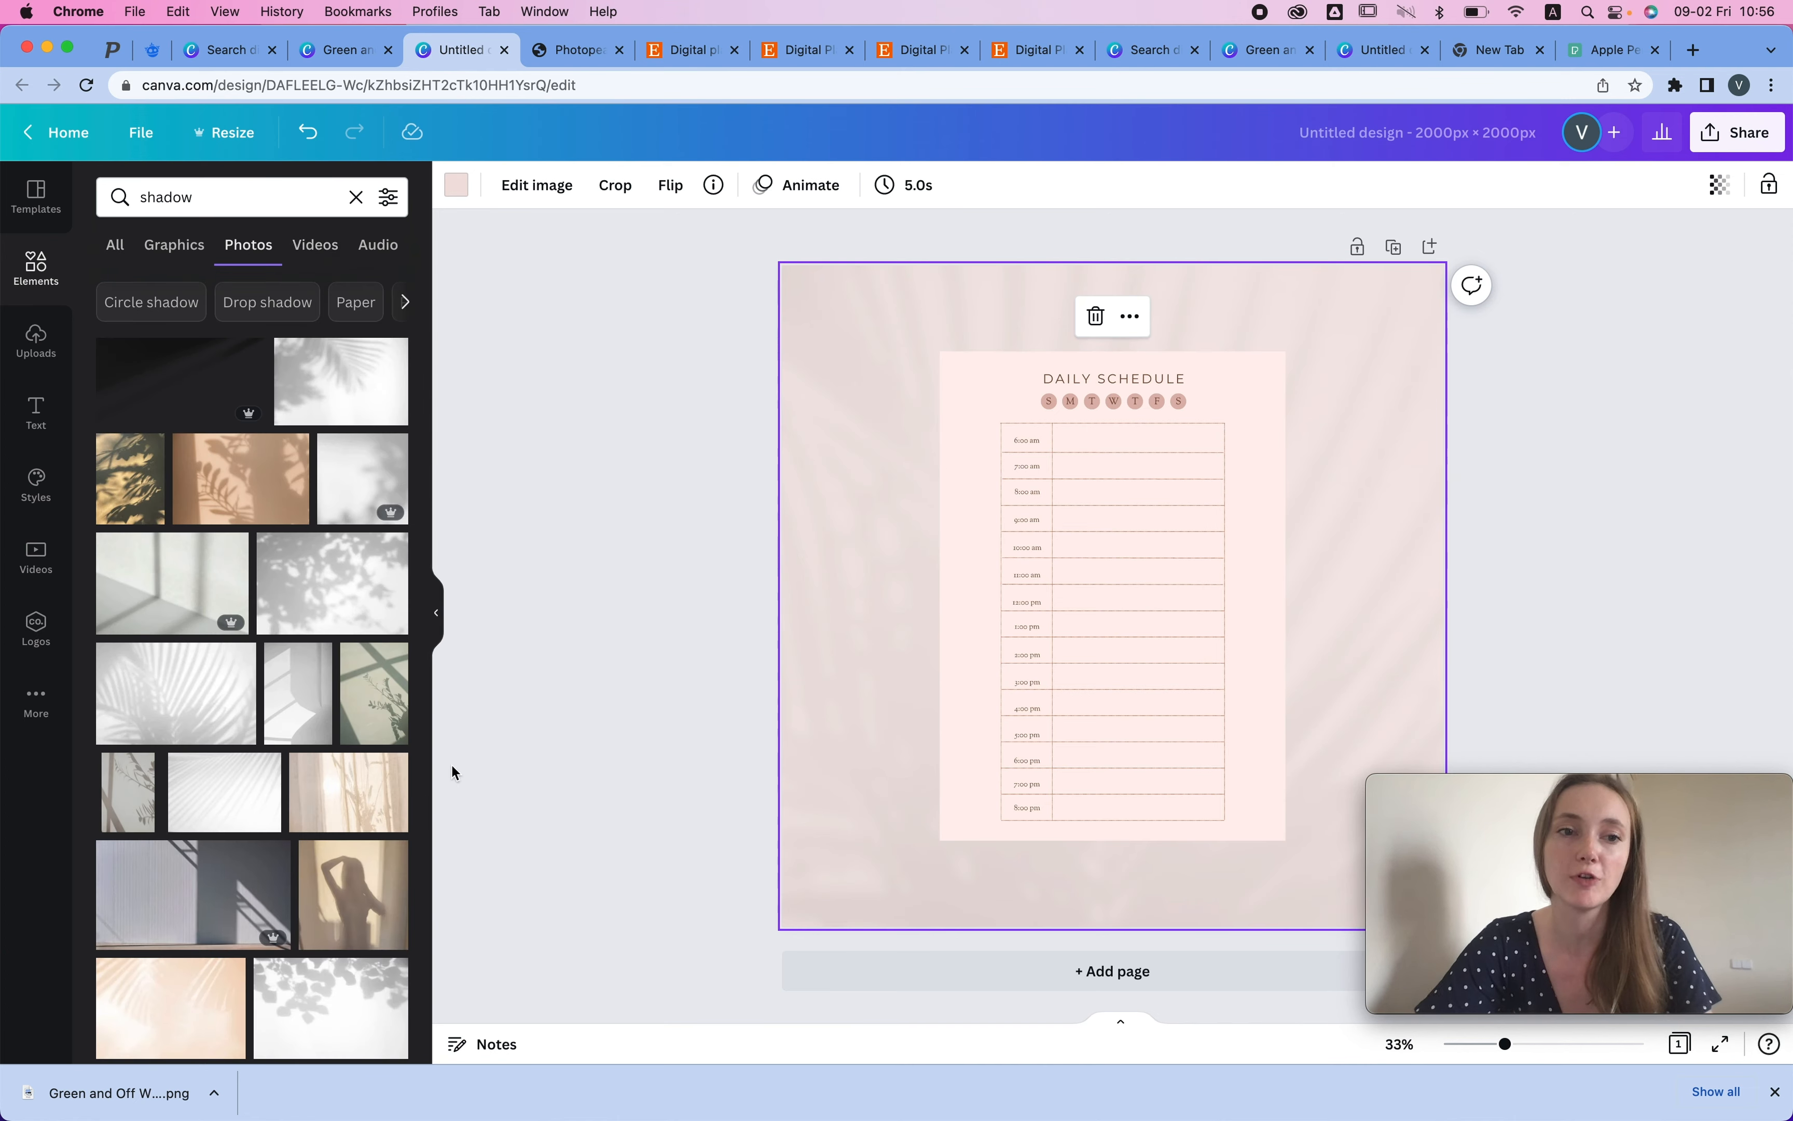
# - Replace the background photo with the soft grey light-and-shadow photo and duplicate the page
pyautogui.moveTo(118, 560); pyautogui.dragTo(74, 547)
pyautogui.moveTo(334, 790); pyautogui.dragTo(234, 636)
pyautogui.scroll(-8, 234, 638)
pyautogui.moveTo(171, 521); pyautogui.dragTo(874, 319)
pyautogui.click(1393, 247)
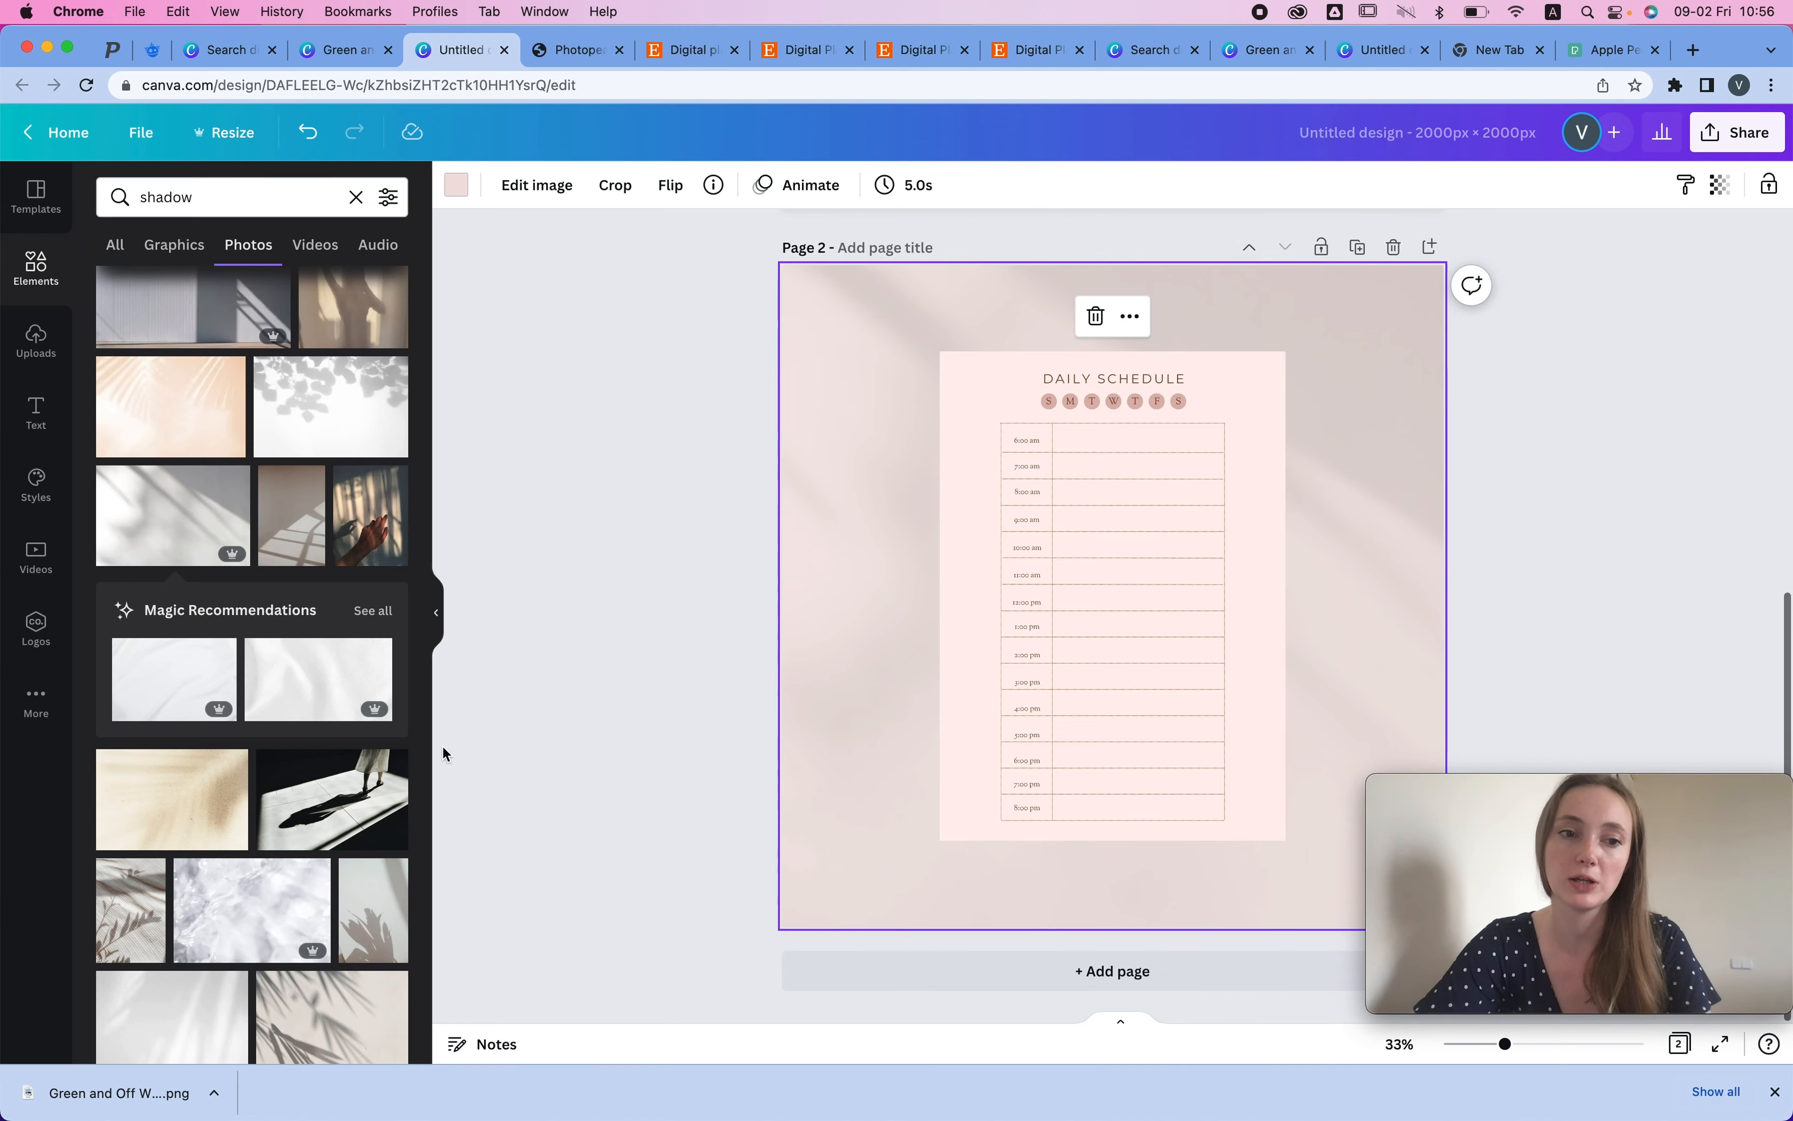
# - Replace page 2's background photo with the shadow photo of hanging leafy branches
pyautogui.scroll(-4, 290, 793)
pyautogui.moveTo(196, 673); pyautogui.dragTo(933, 304)
pyautogui.scroll(-6, 124, 575)
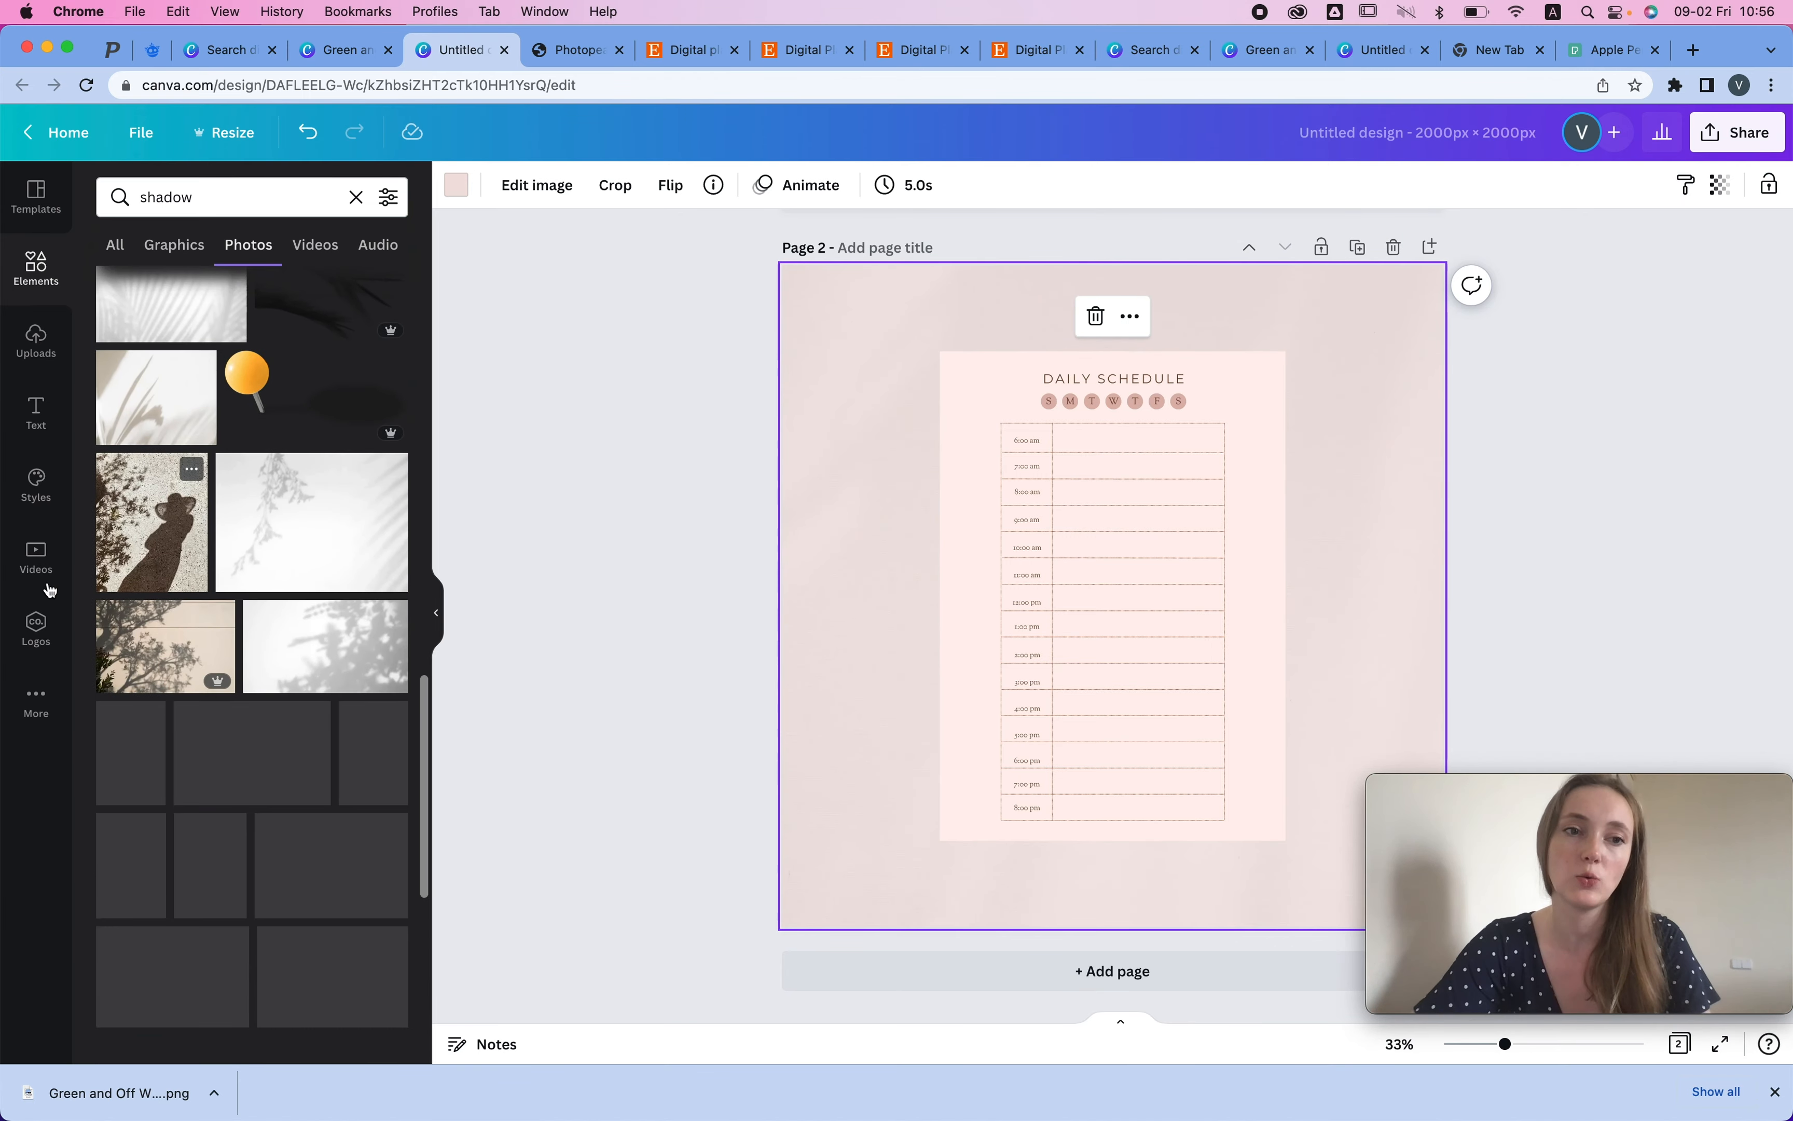
pyautogui.moveTo(311, 523); pyautogui.dragTo(852, 315)
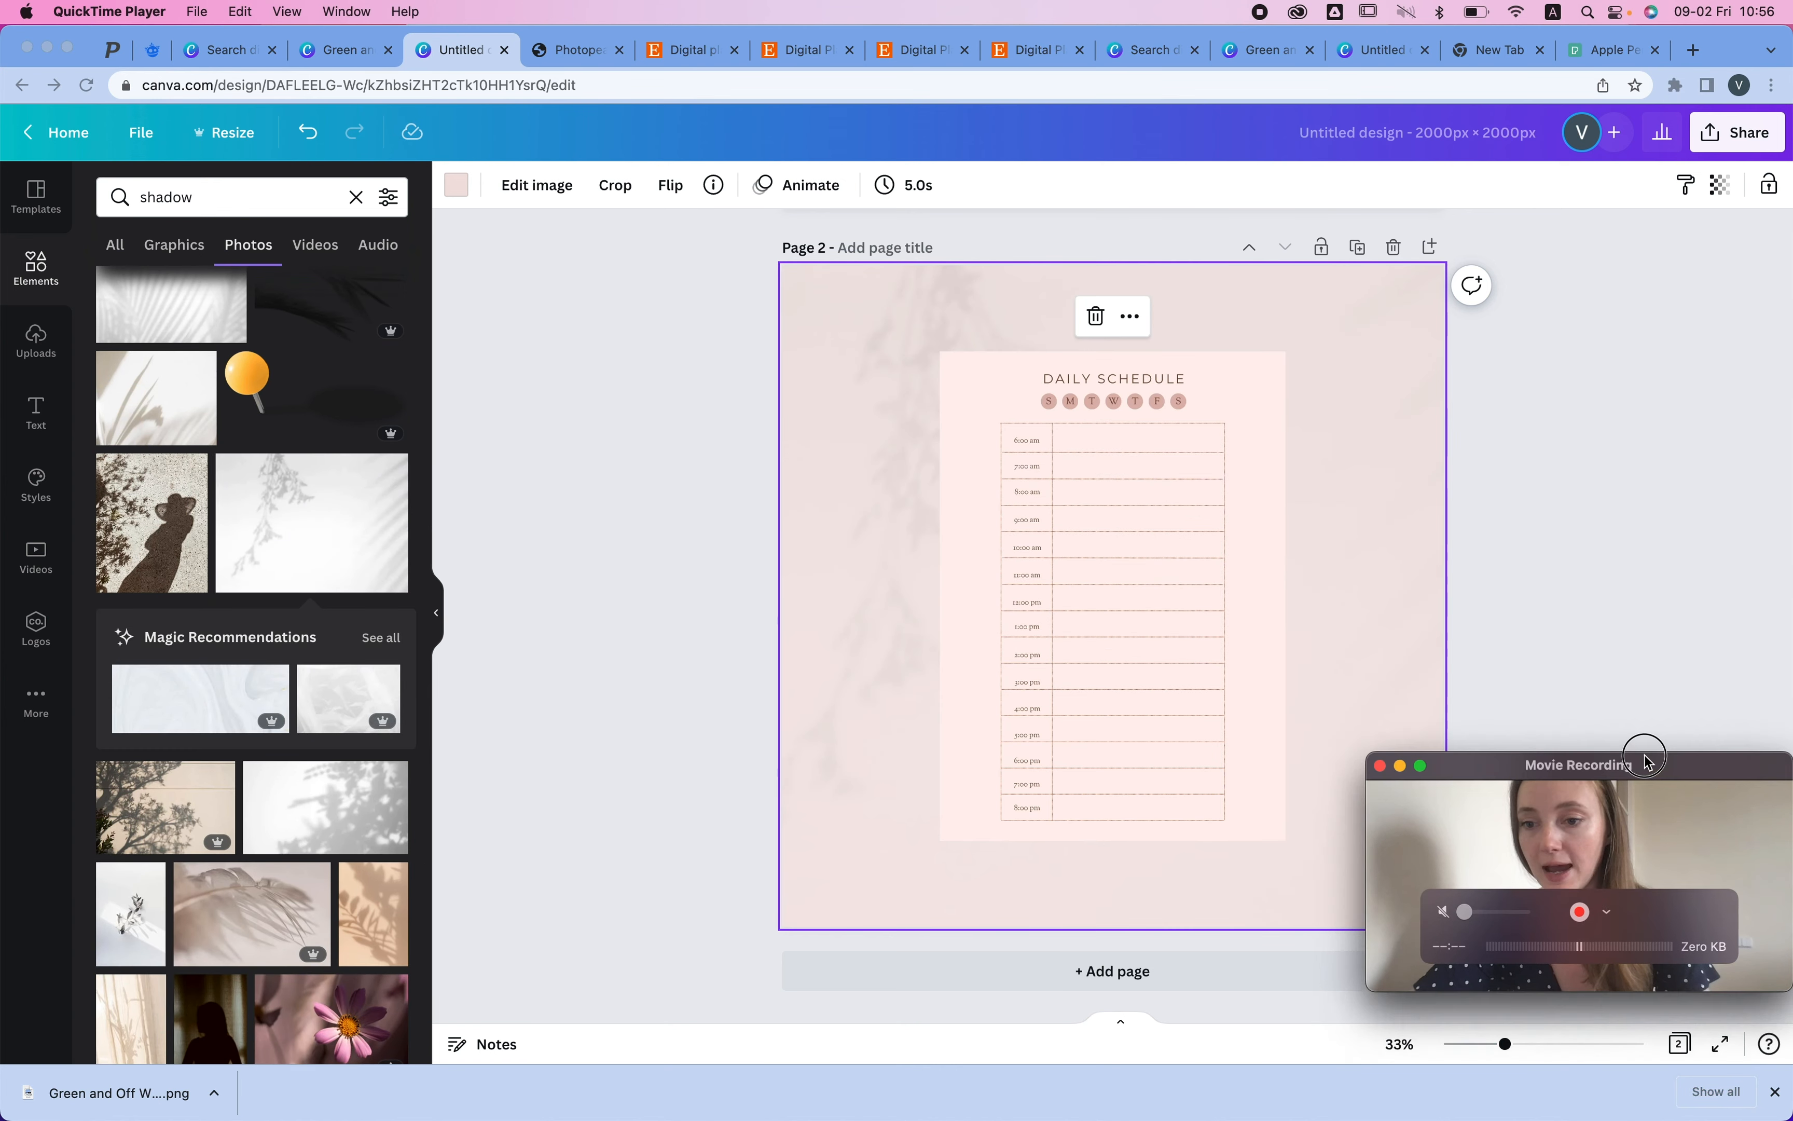
# - Delete page 2 from the page overview and open page 1 for editing
pyautogui.moveTo(1651, 779); pyautogui.dragTo(1652, 525)
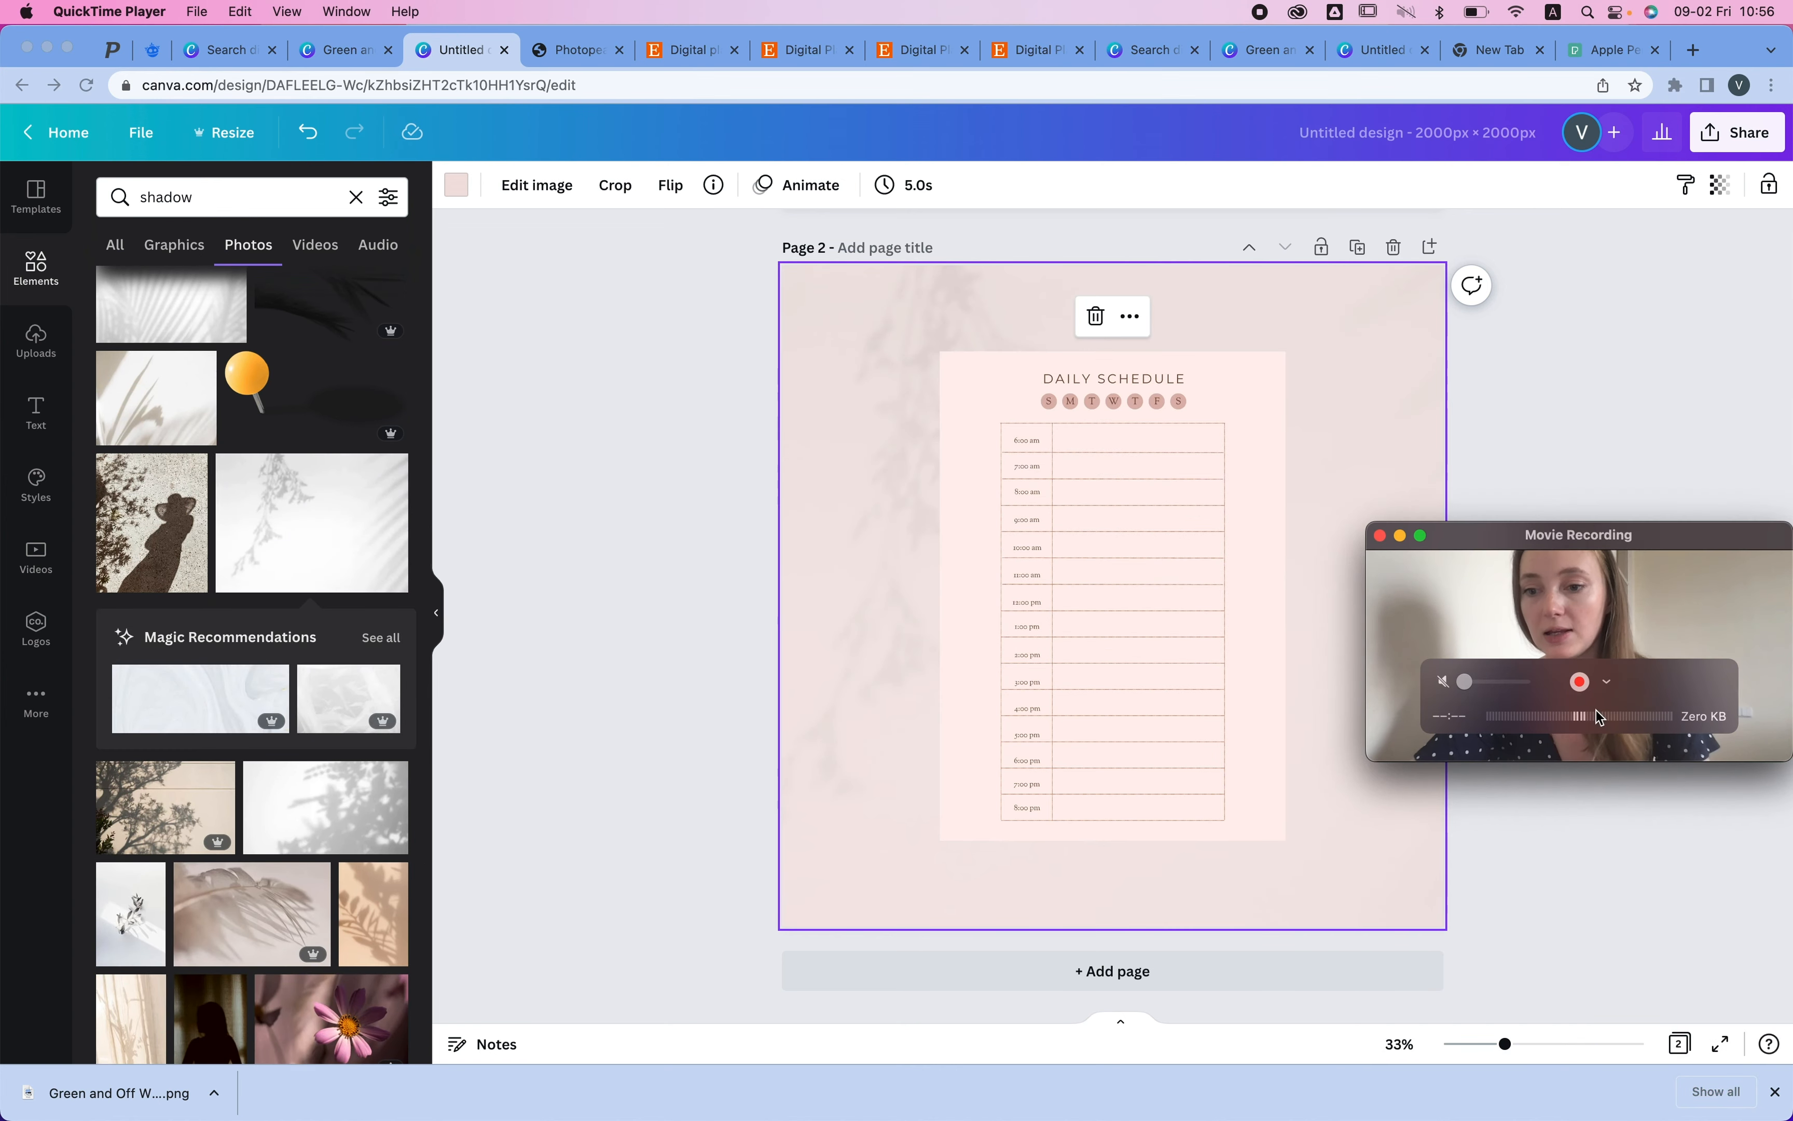
pyautogui.click(1678, 1043)
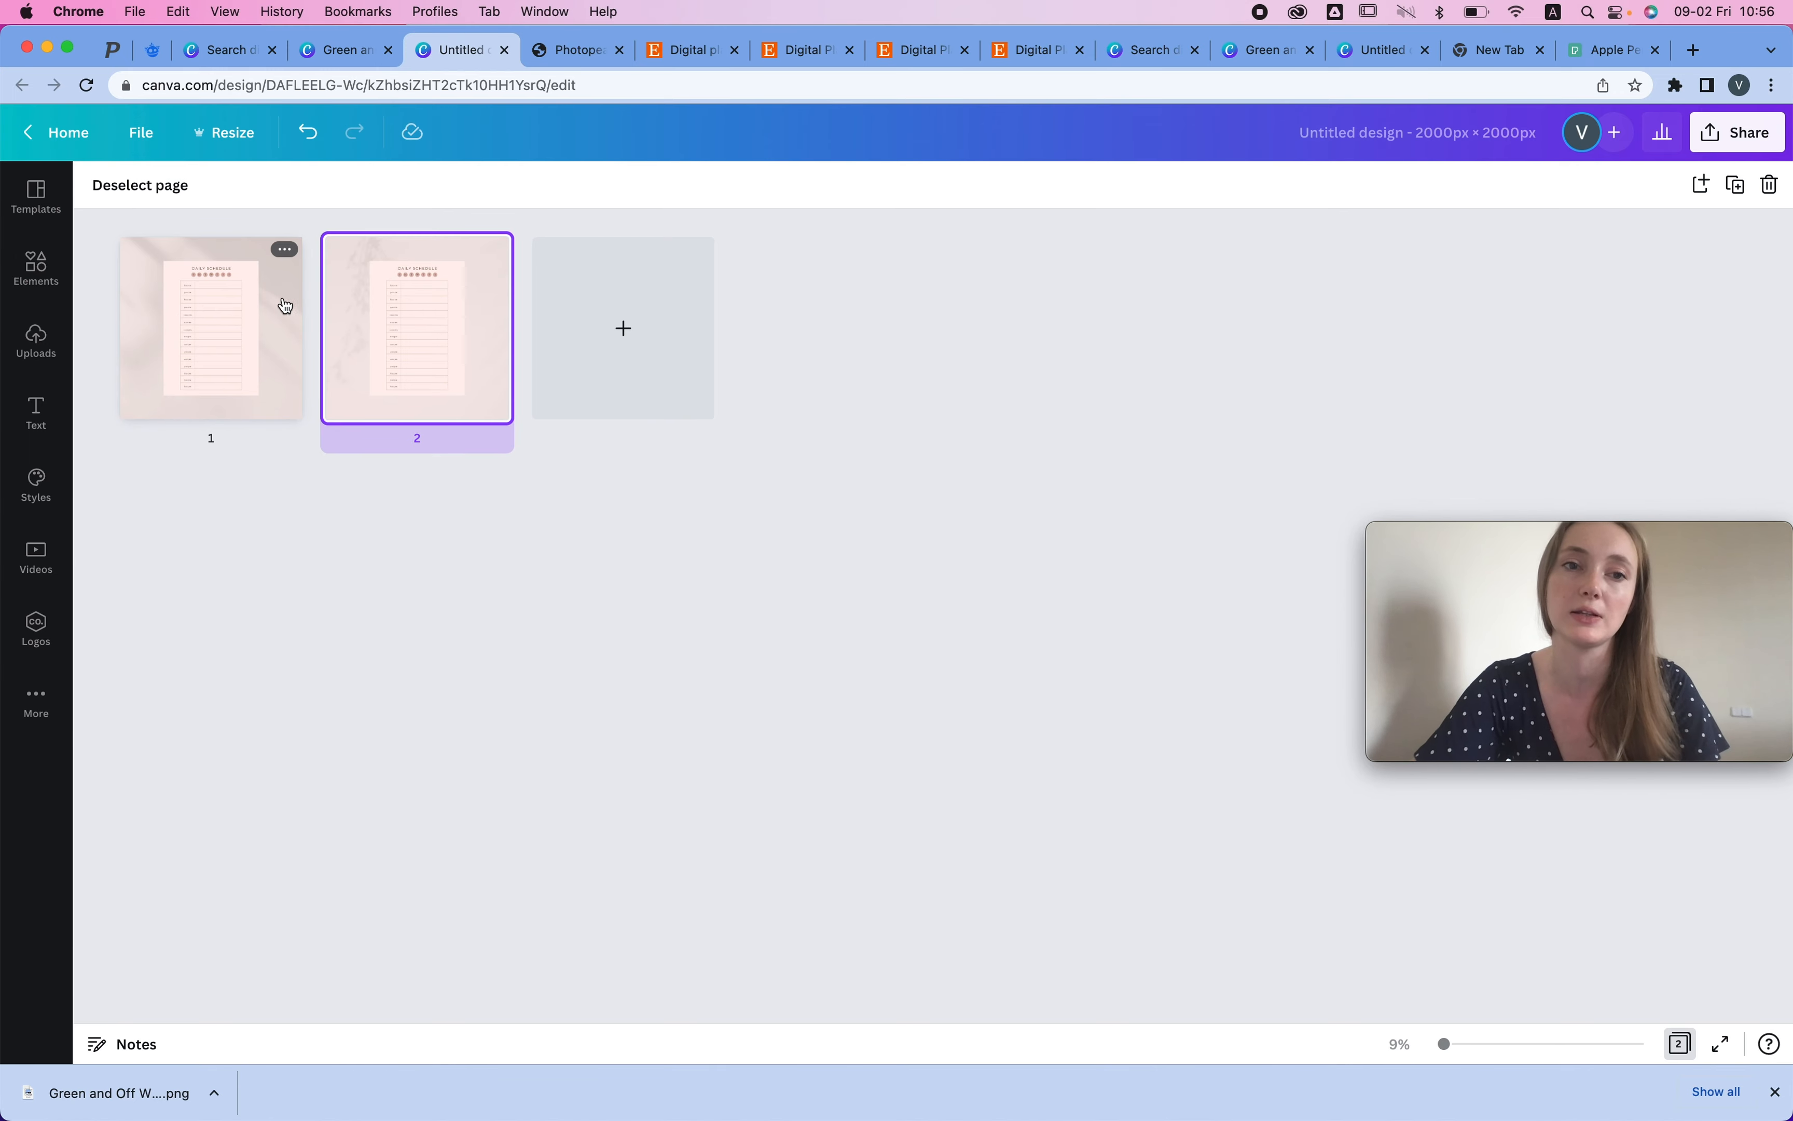
pyautogui.rightClick(453, 300)
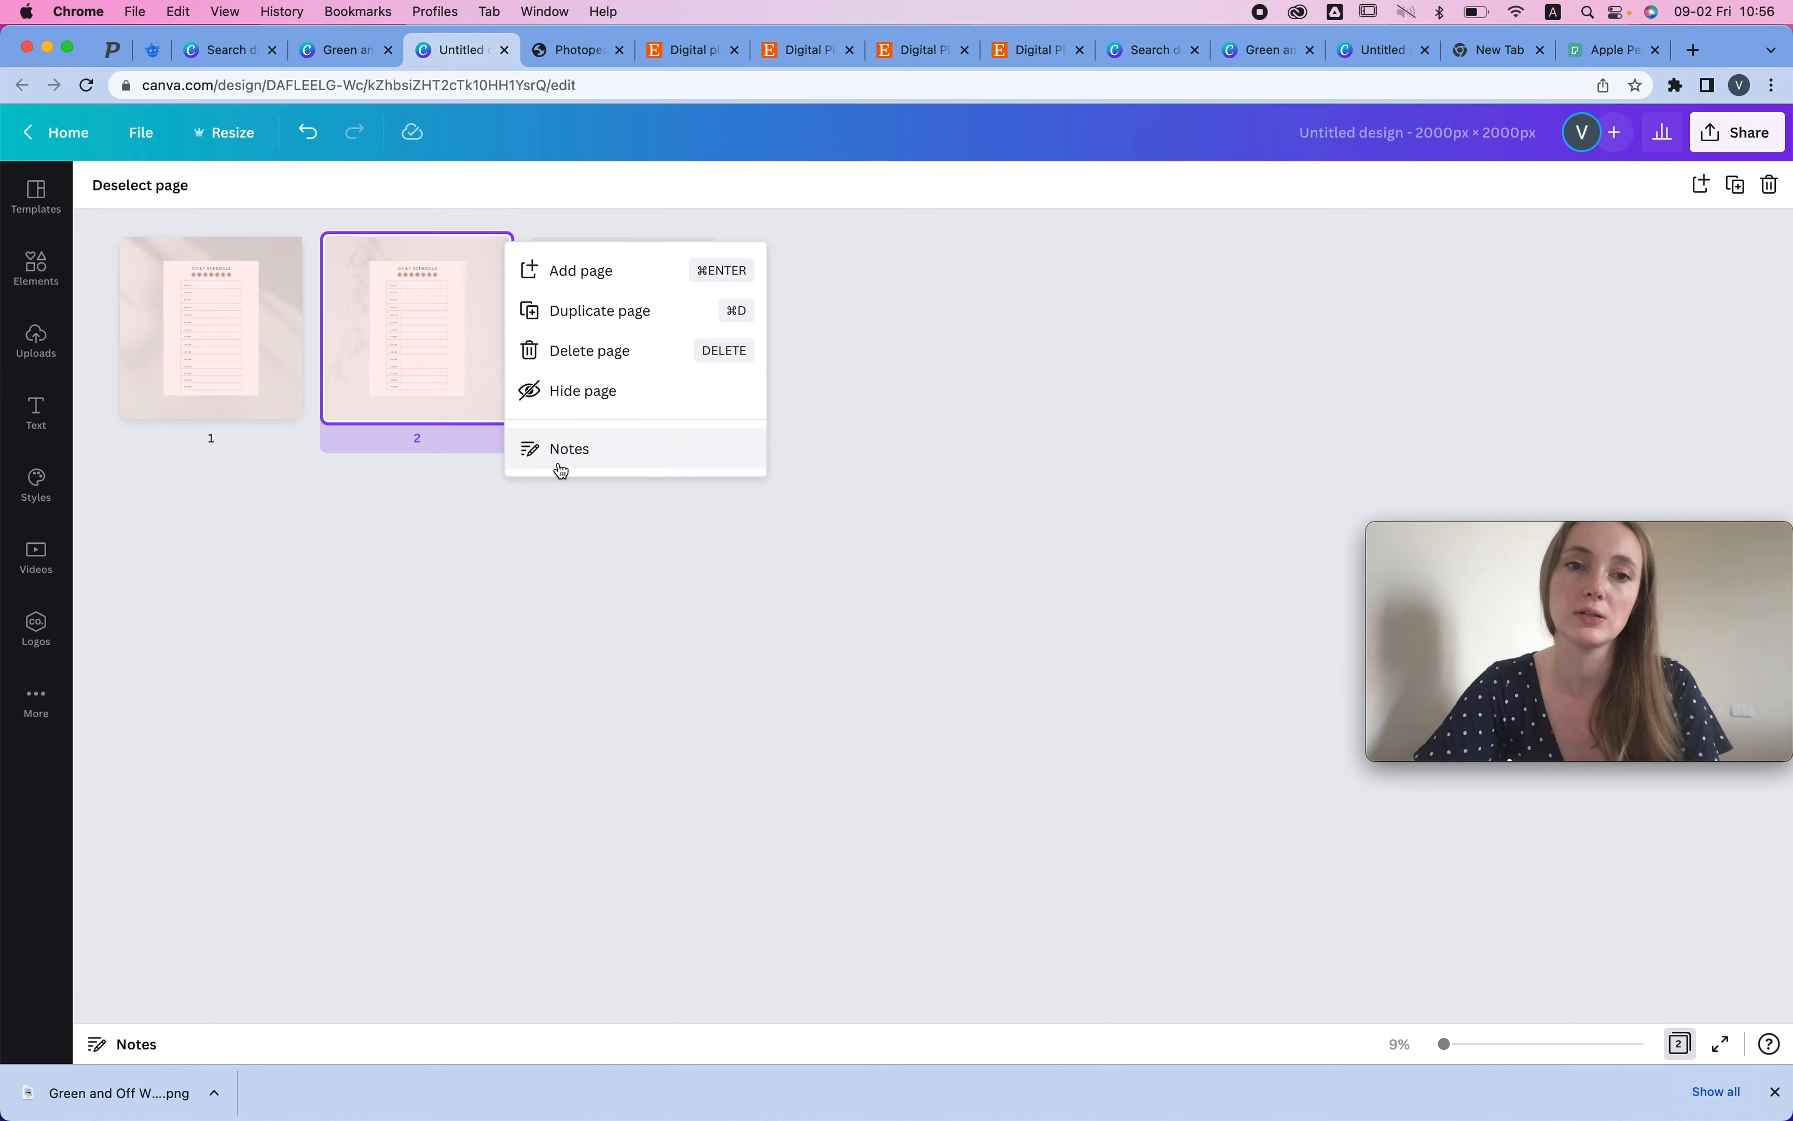
pyautogui.click(580, 355)
pyautogui.doubleClick(172, 329)
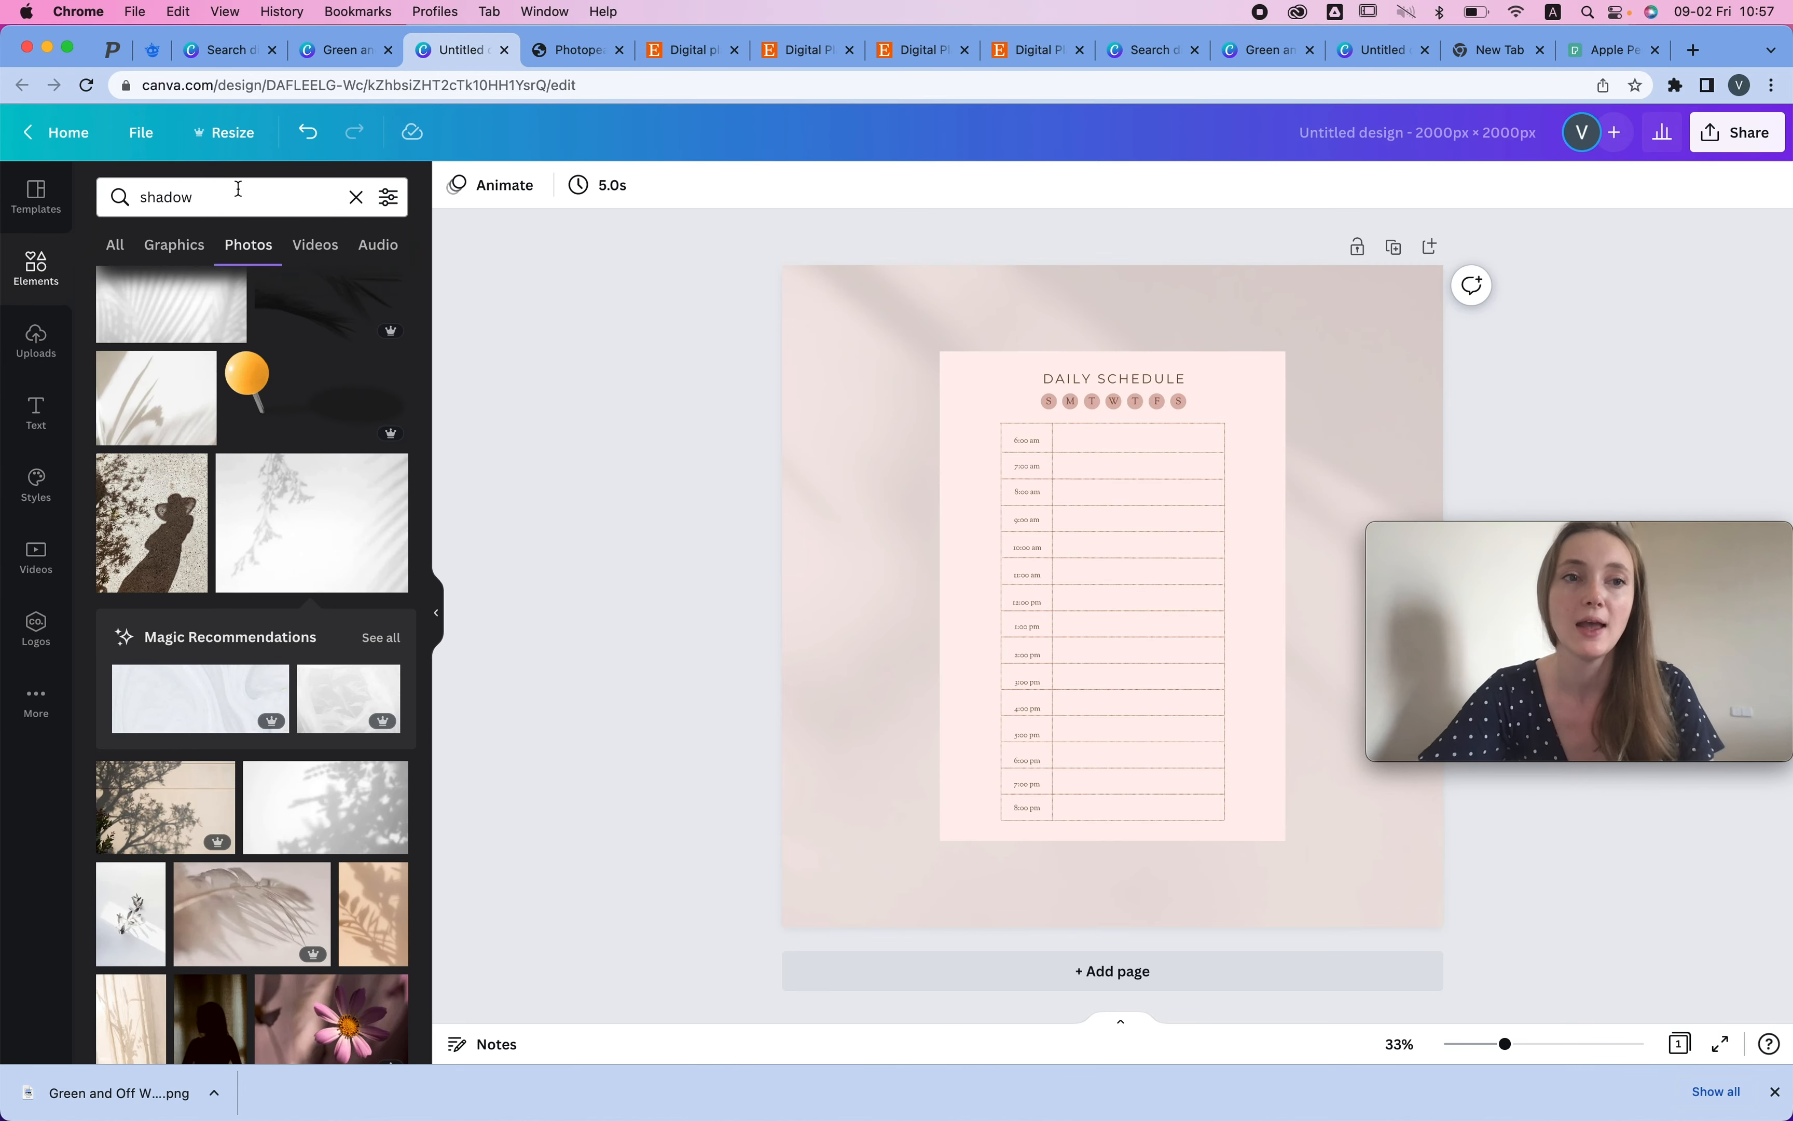
# - Add a blurred oval shadow graphic, shrink it to about the planner's width and place it behind the planner's bottom edge
pyautogui.scroll(15, 302, 341)
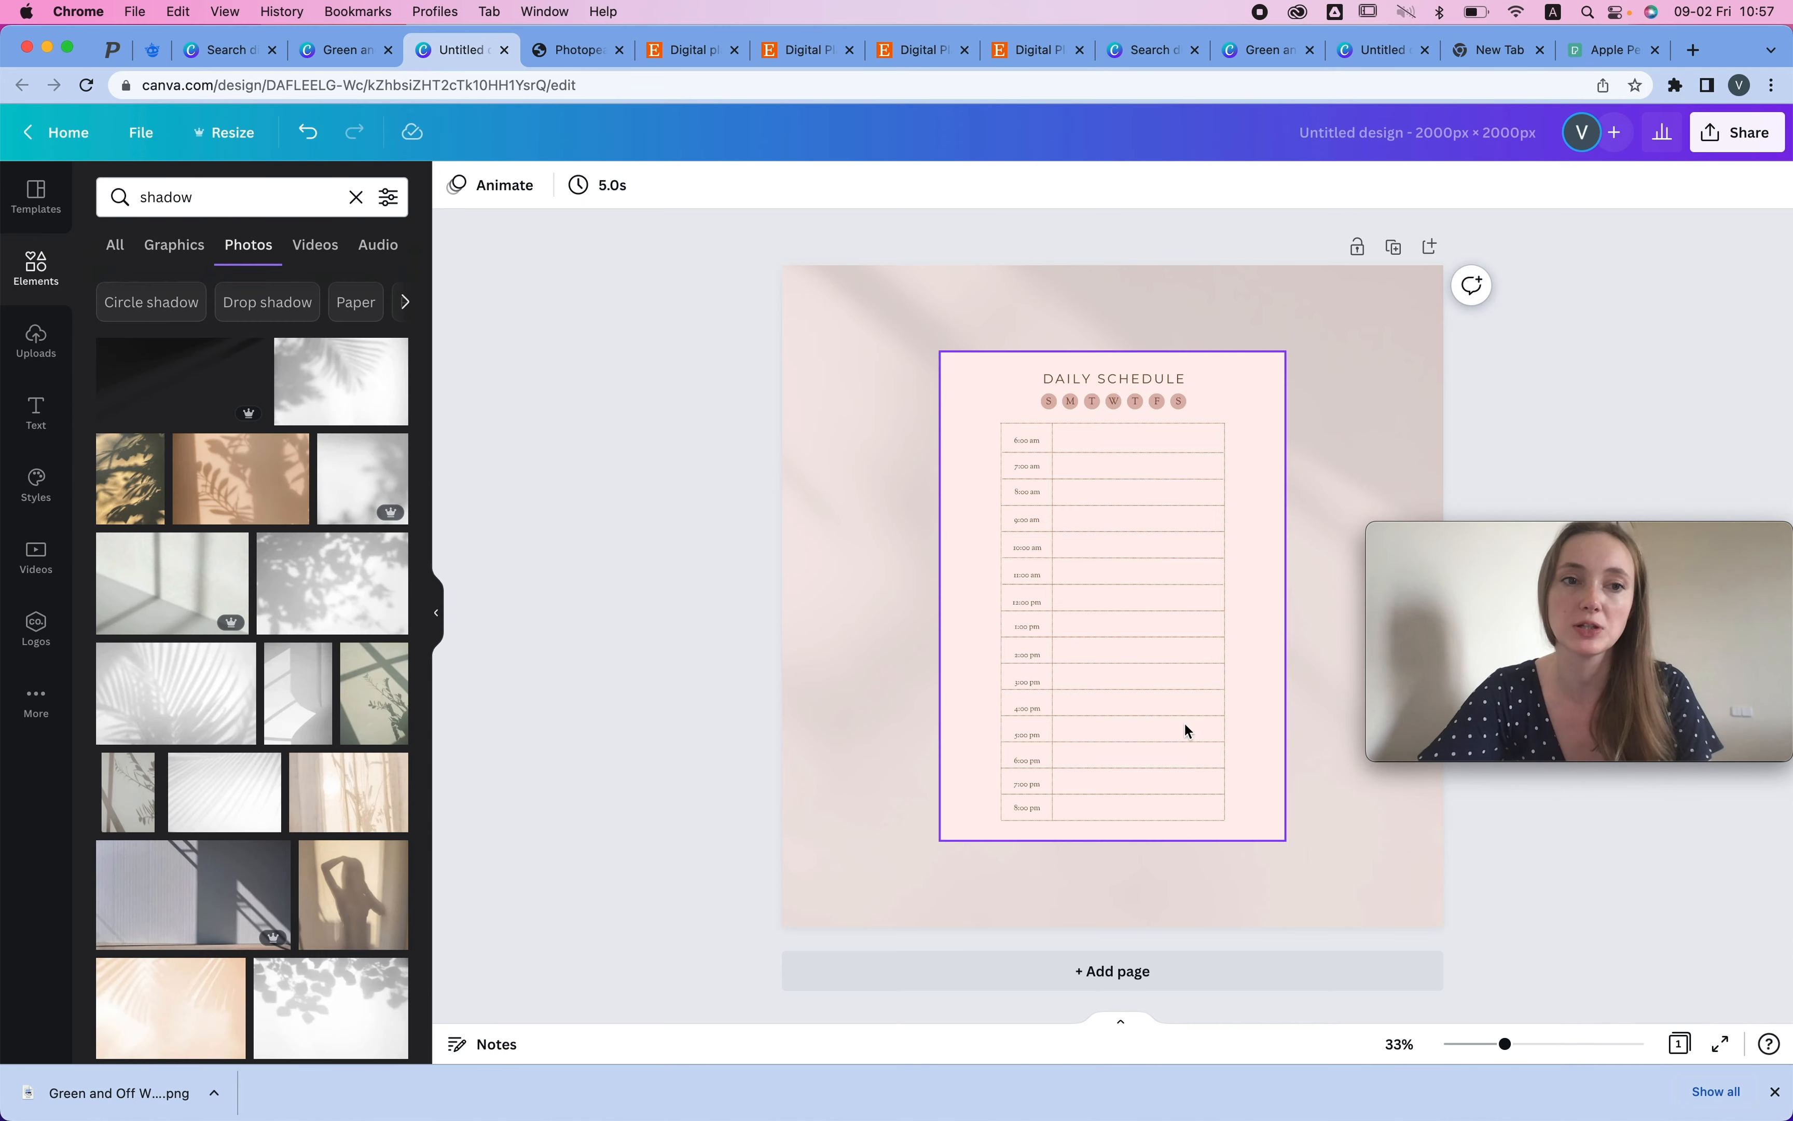
pyautogui.click(173, 244)
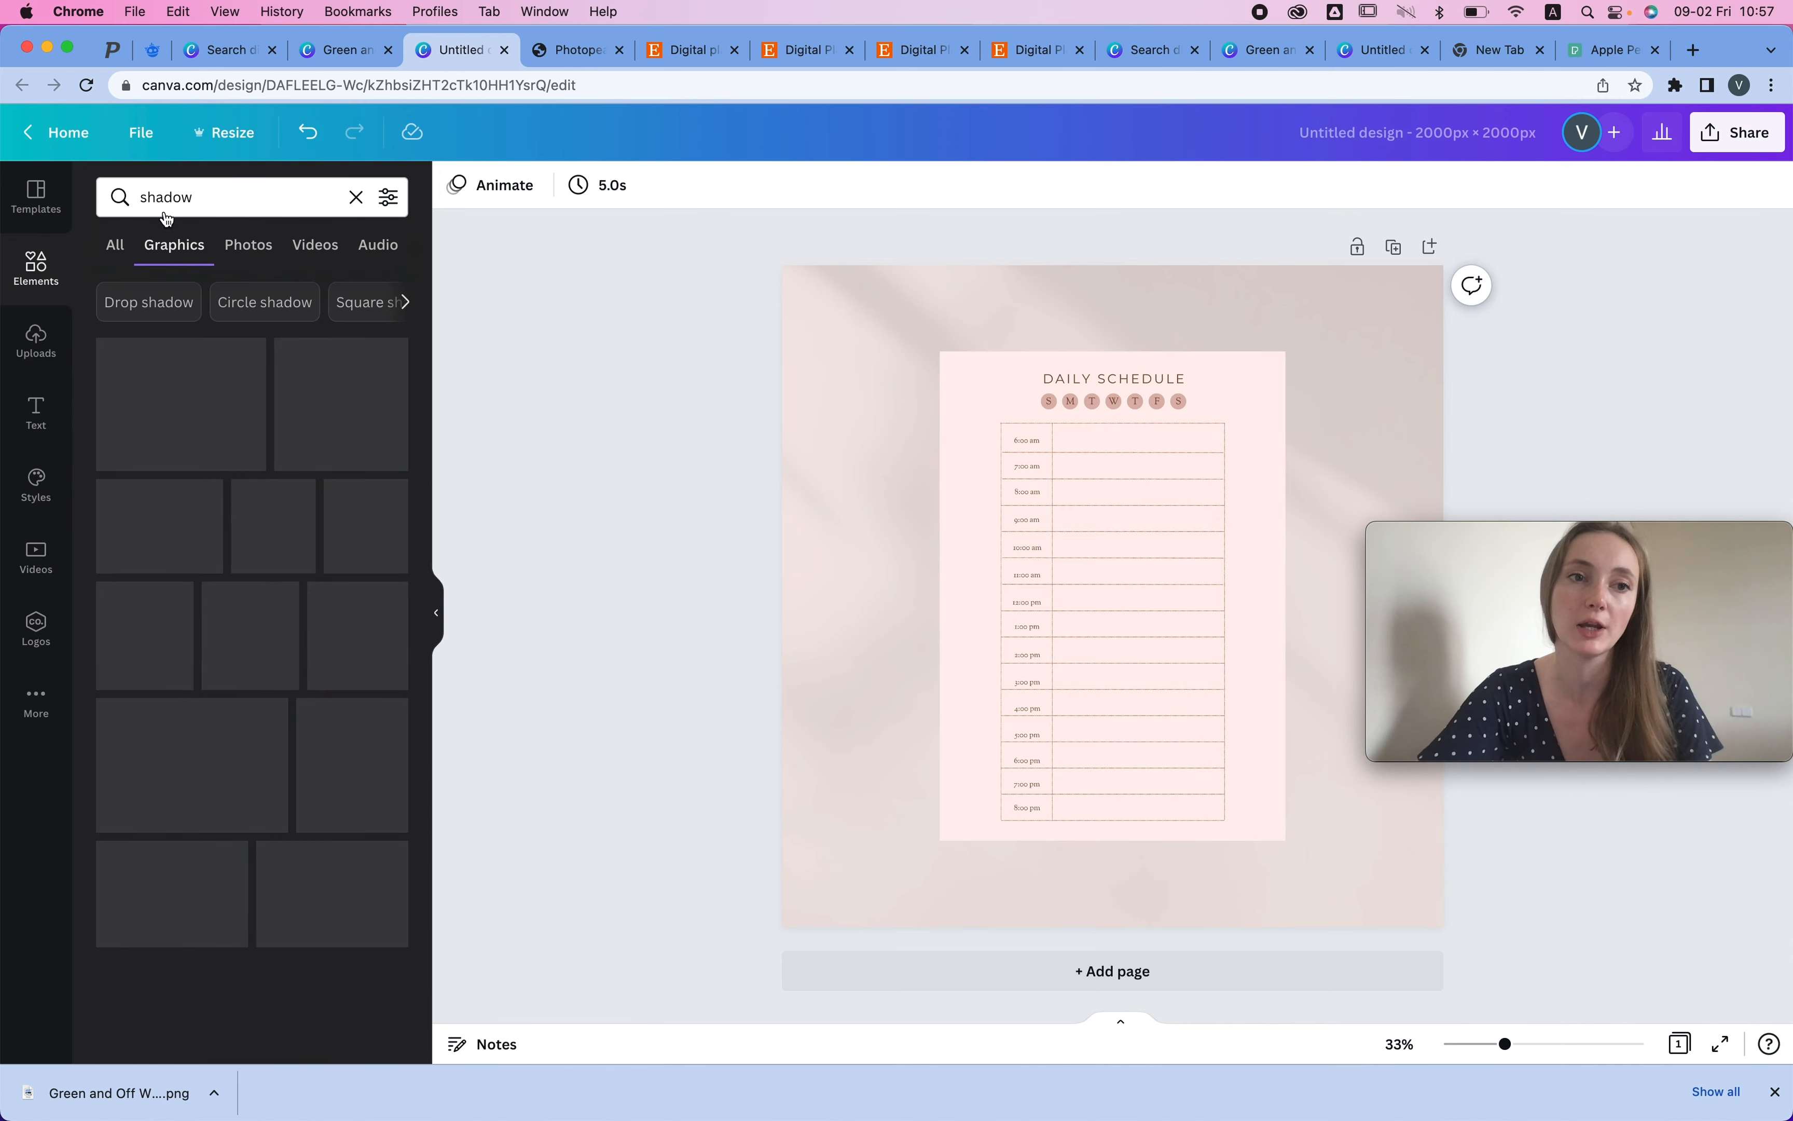
pyautogui.click(371, 393)
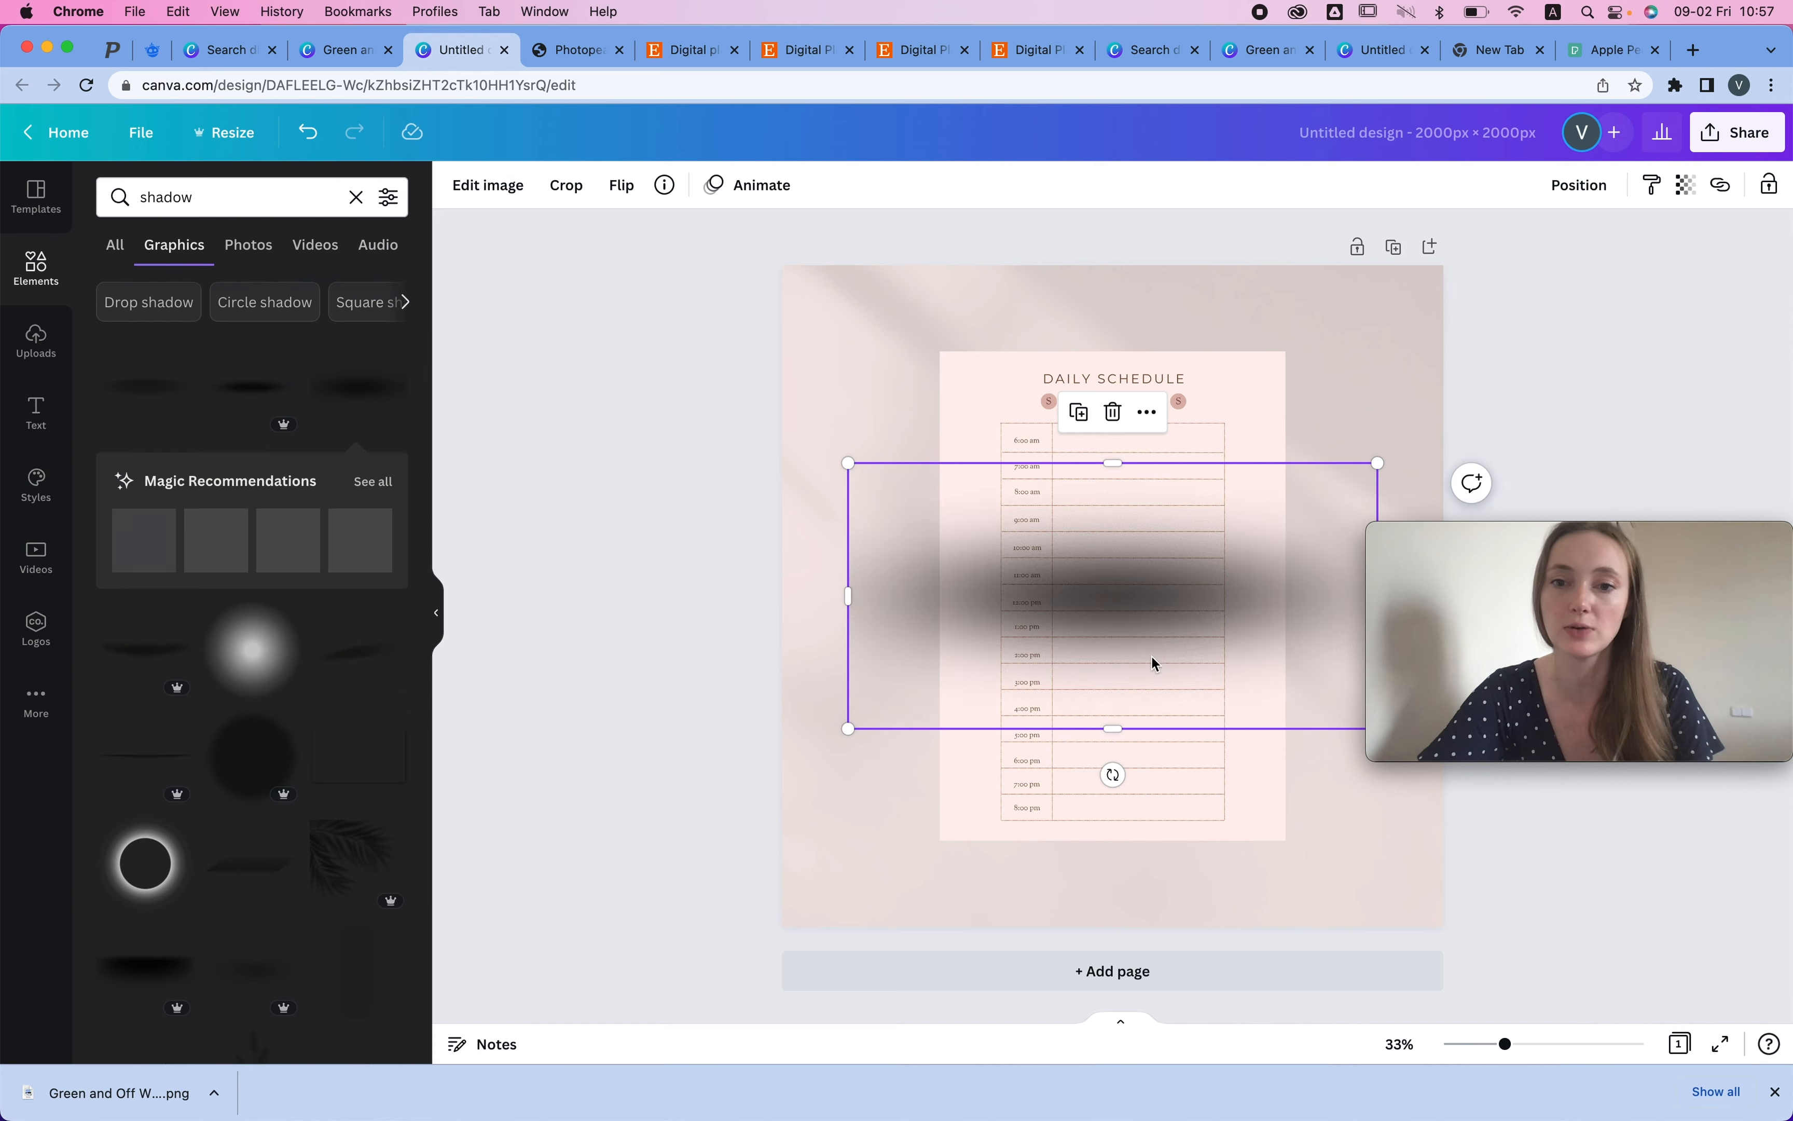
pyautogui.moveTo(1378, 461); pyautogui.dragTo(1289, 478)
pyautogui.moveTo(1165, 600); pyautogui.dragTo(1170, 846)
pyautogui.press('super+bracketleft')
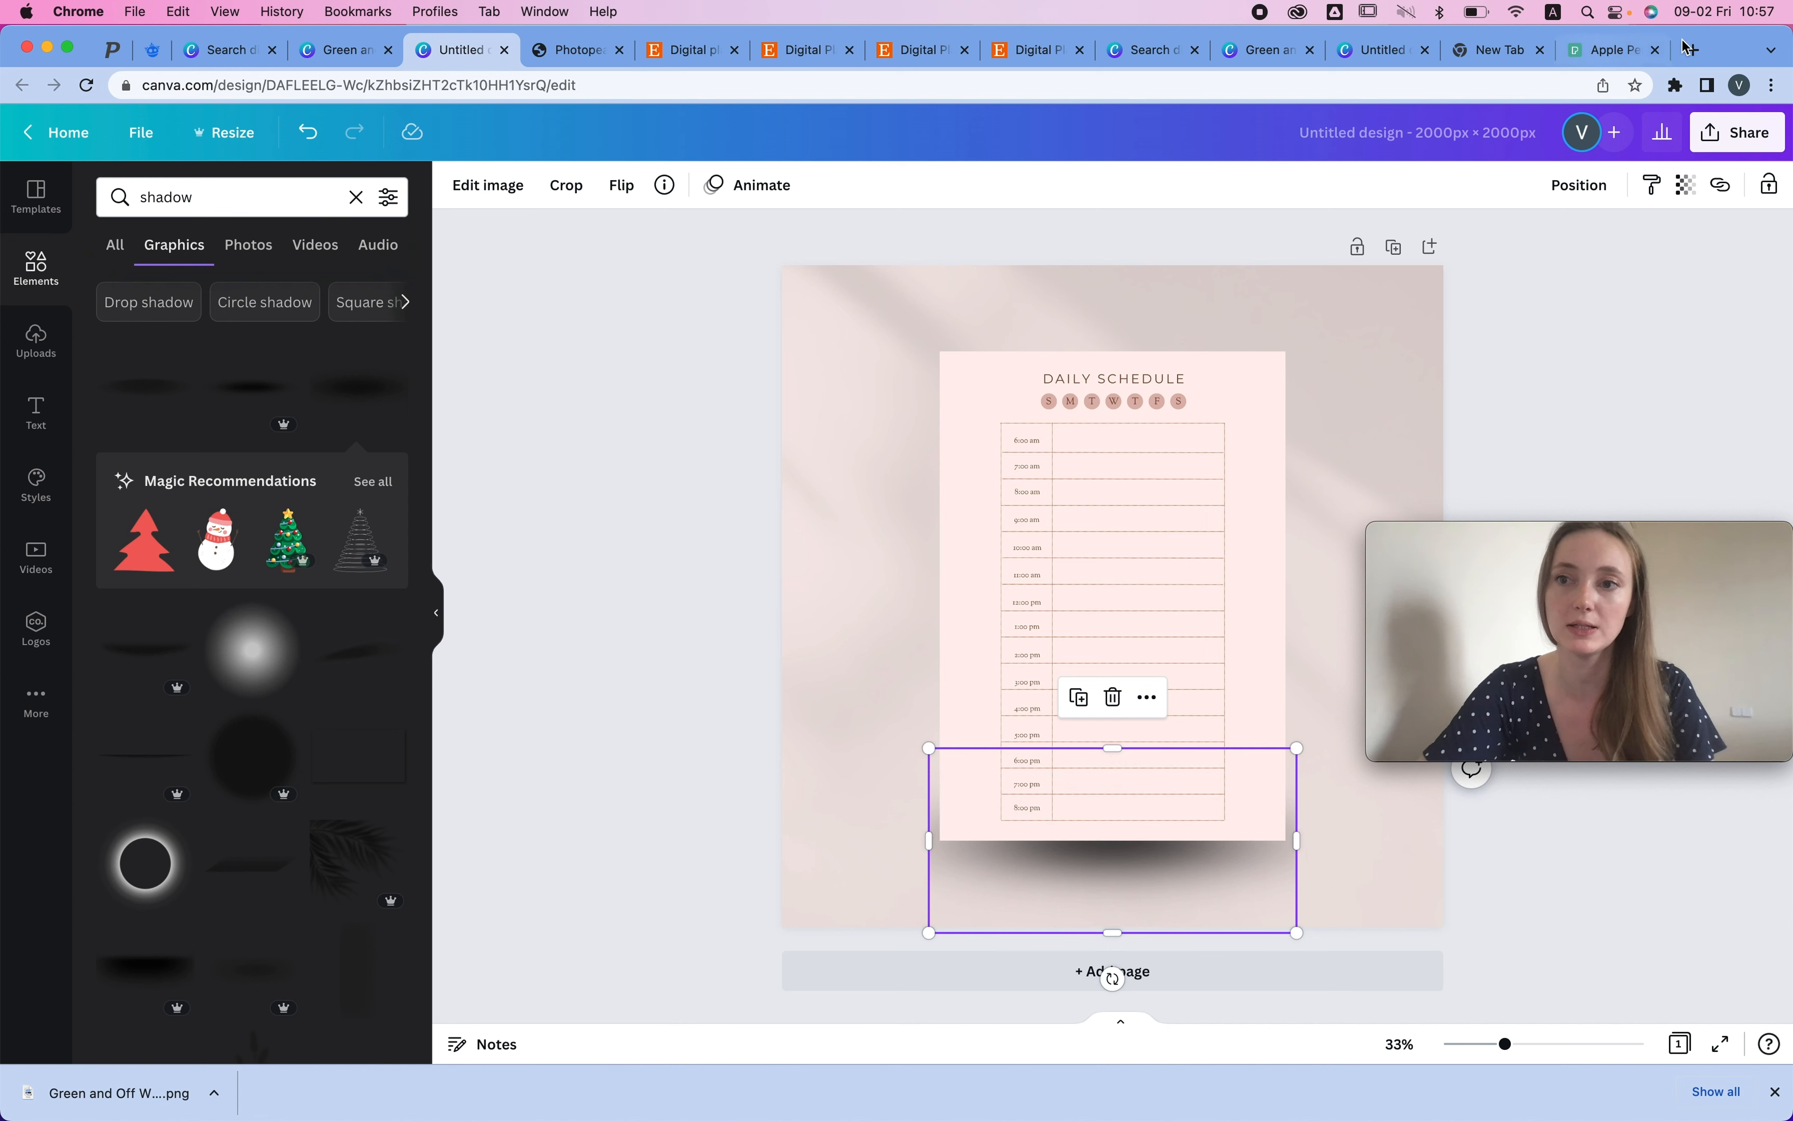
# - Set the transparency value of the shadow beneath the planner to 22
pyautogui.click(1683, 187)
pyautogui.moveTo(1501, 265); pyautogui.dragTo(1524, 267)
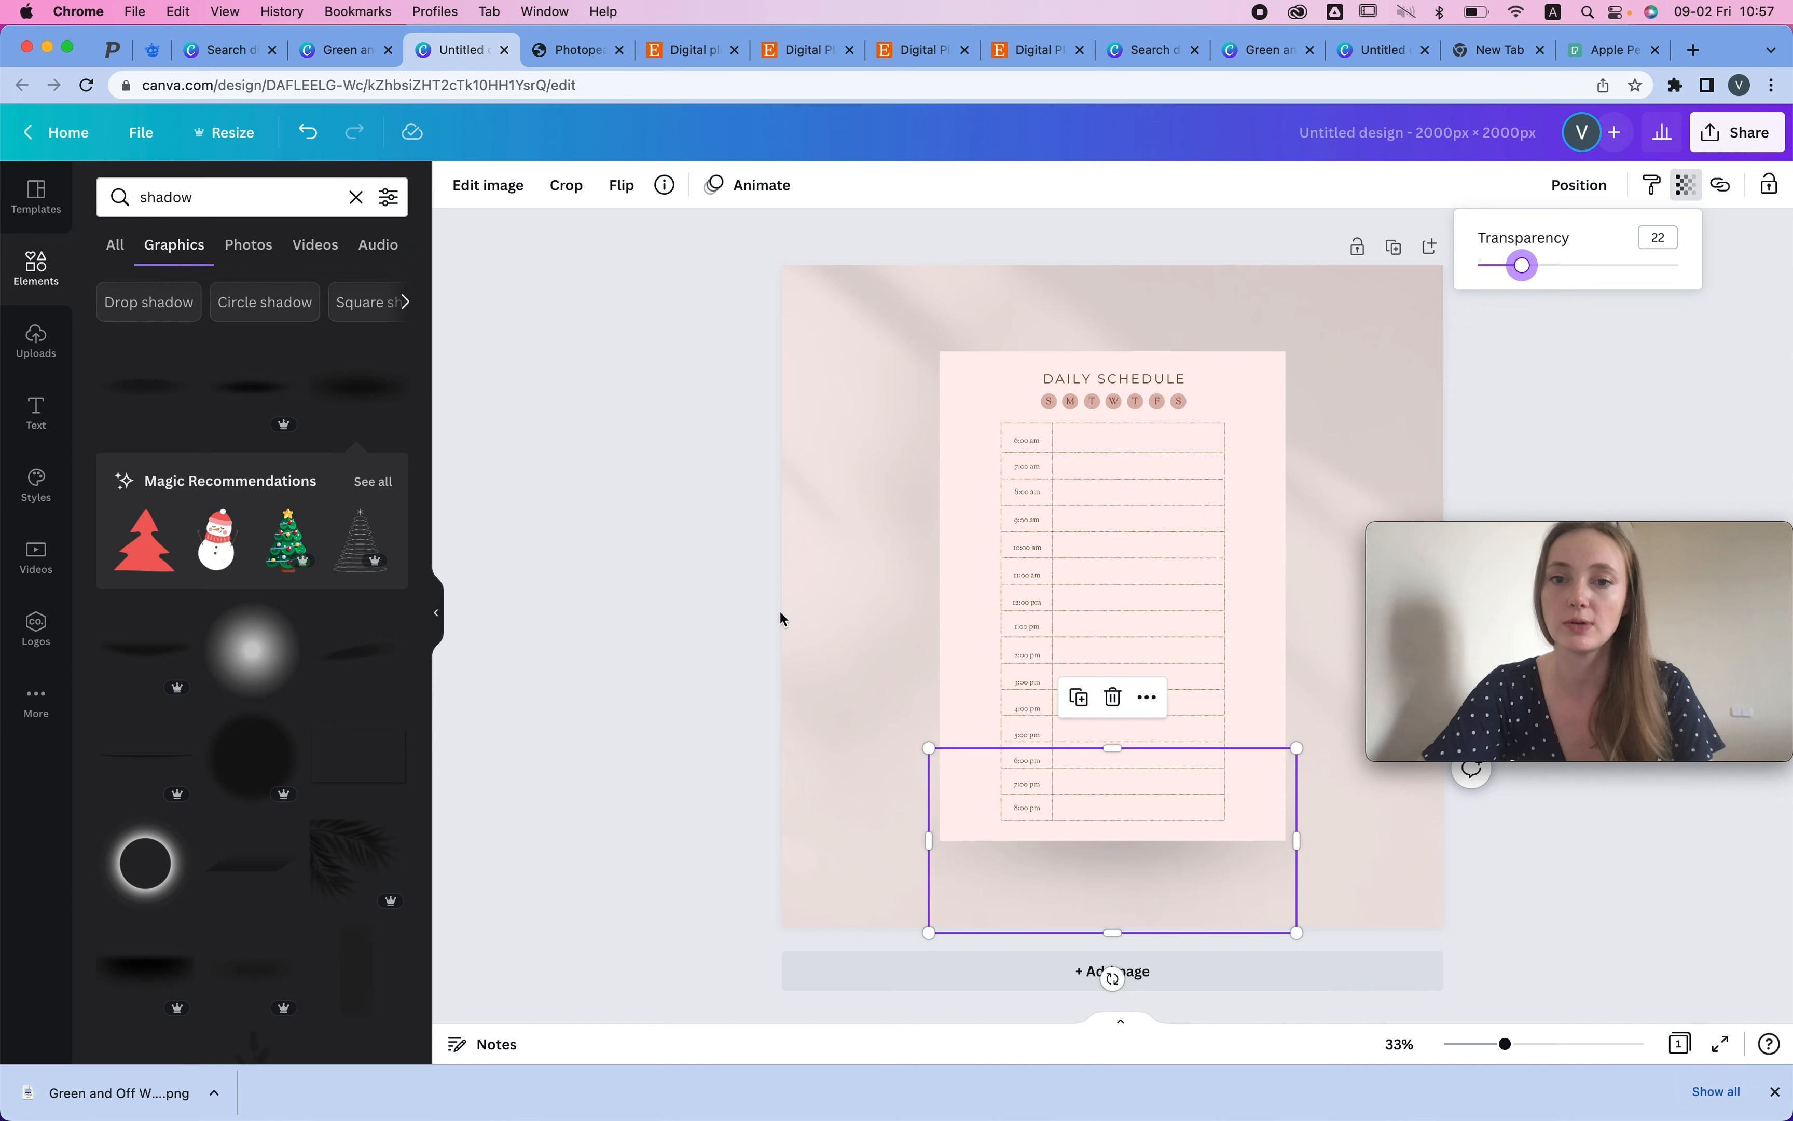
pyautogui.click(689, 620)
# - Duplicate the page and remove the background photo from the copy
pyautogui.moveTo(1397, 585)
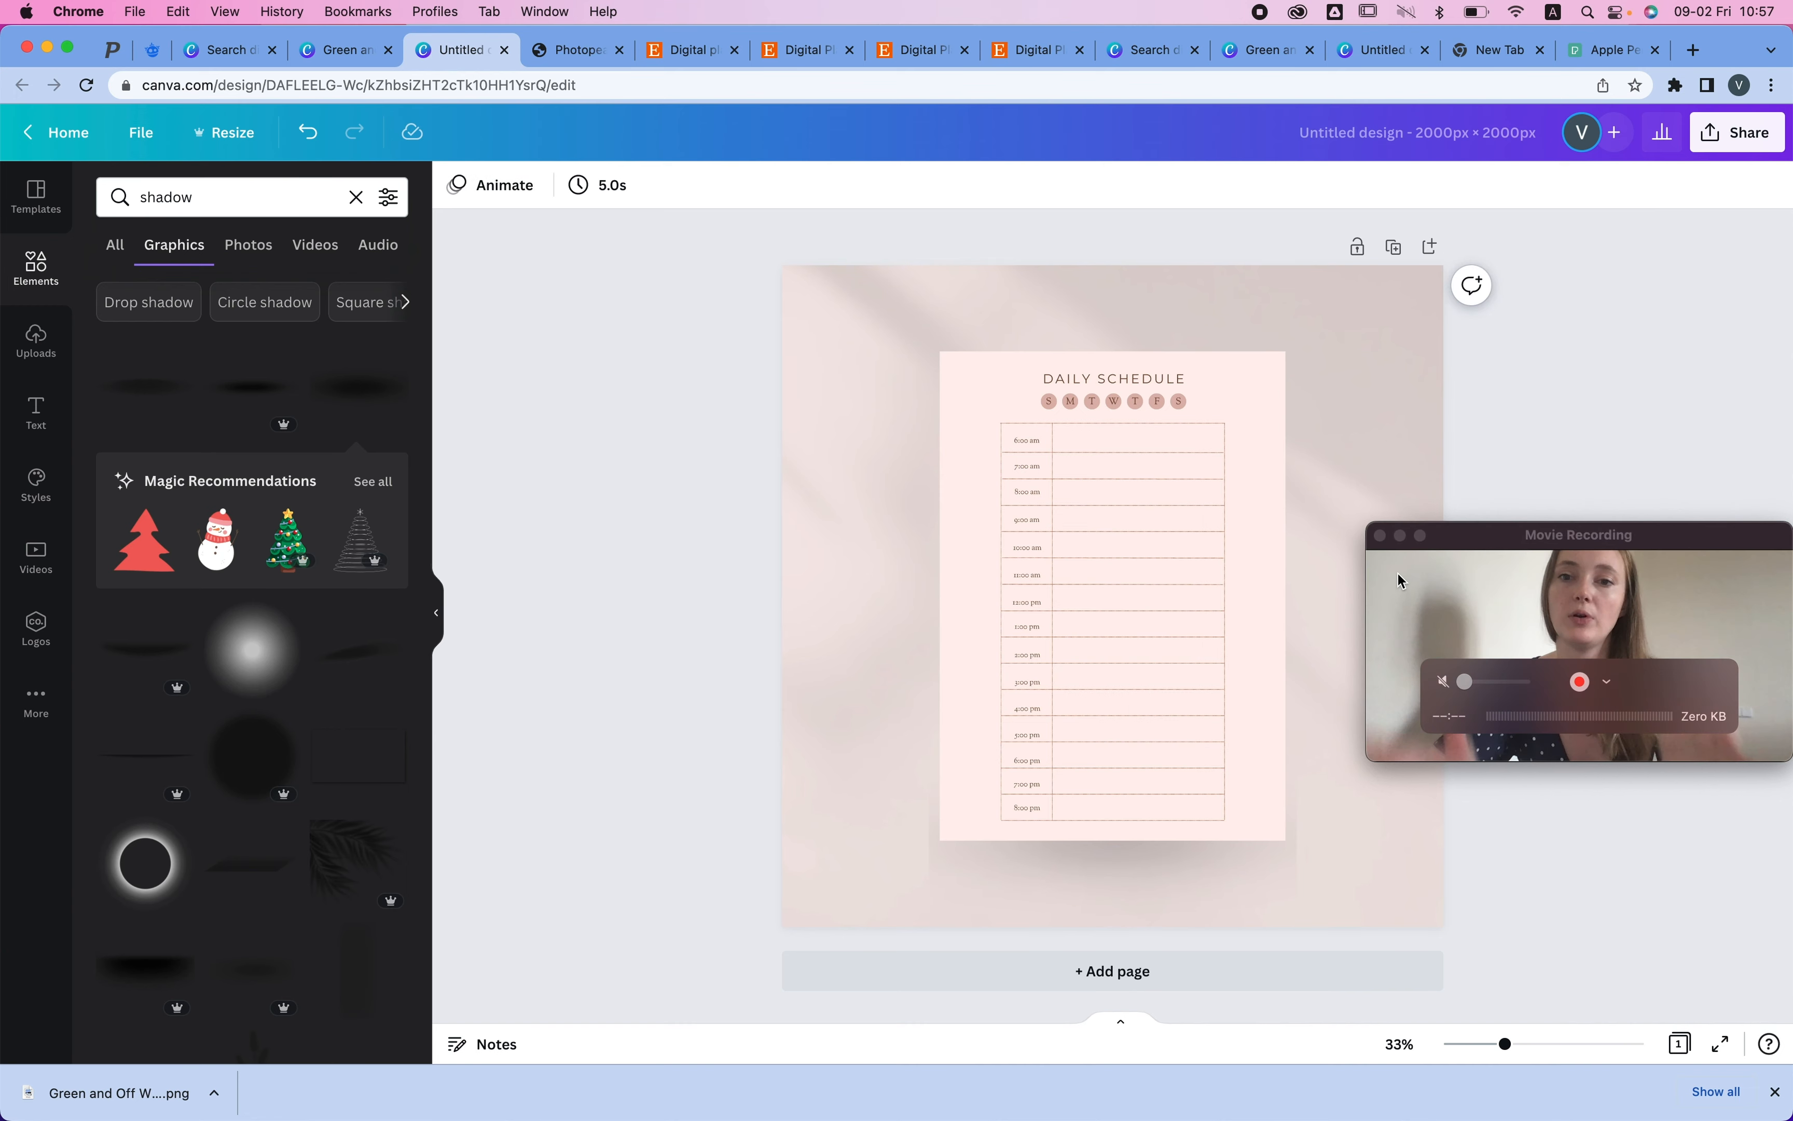
pyautogui.click(1393, 247)
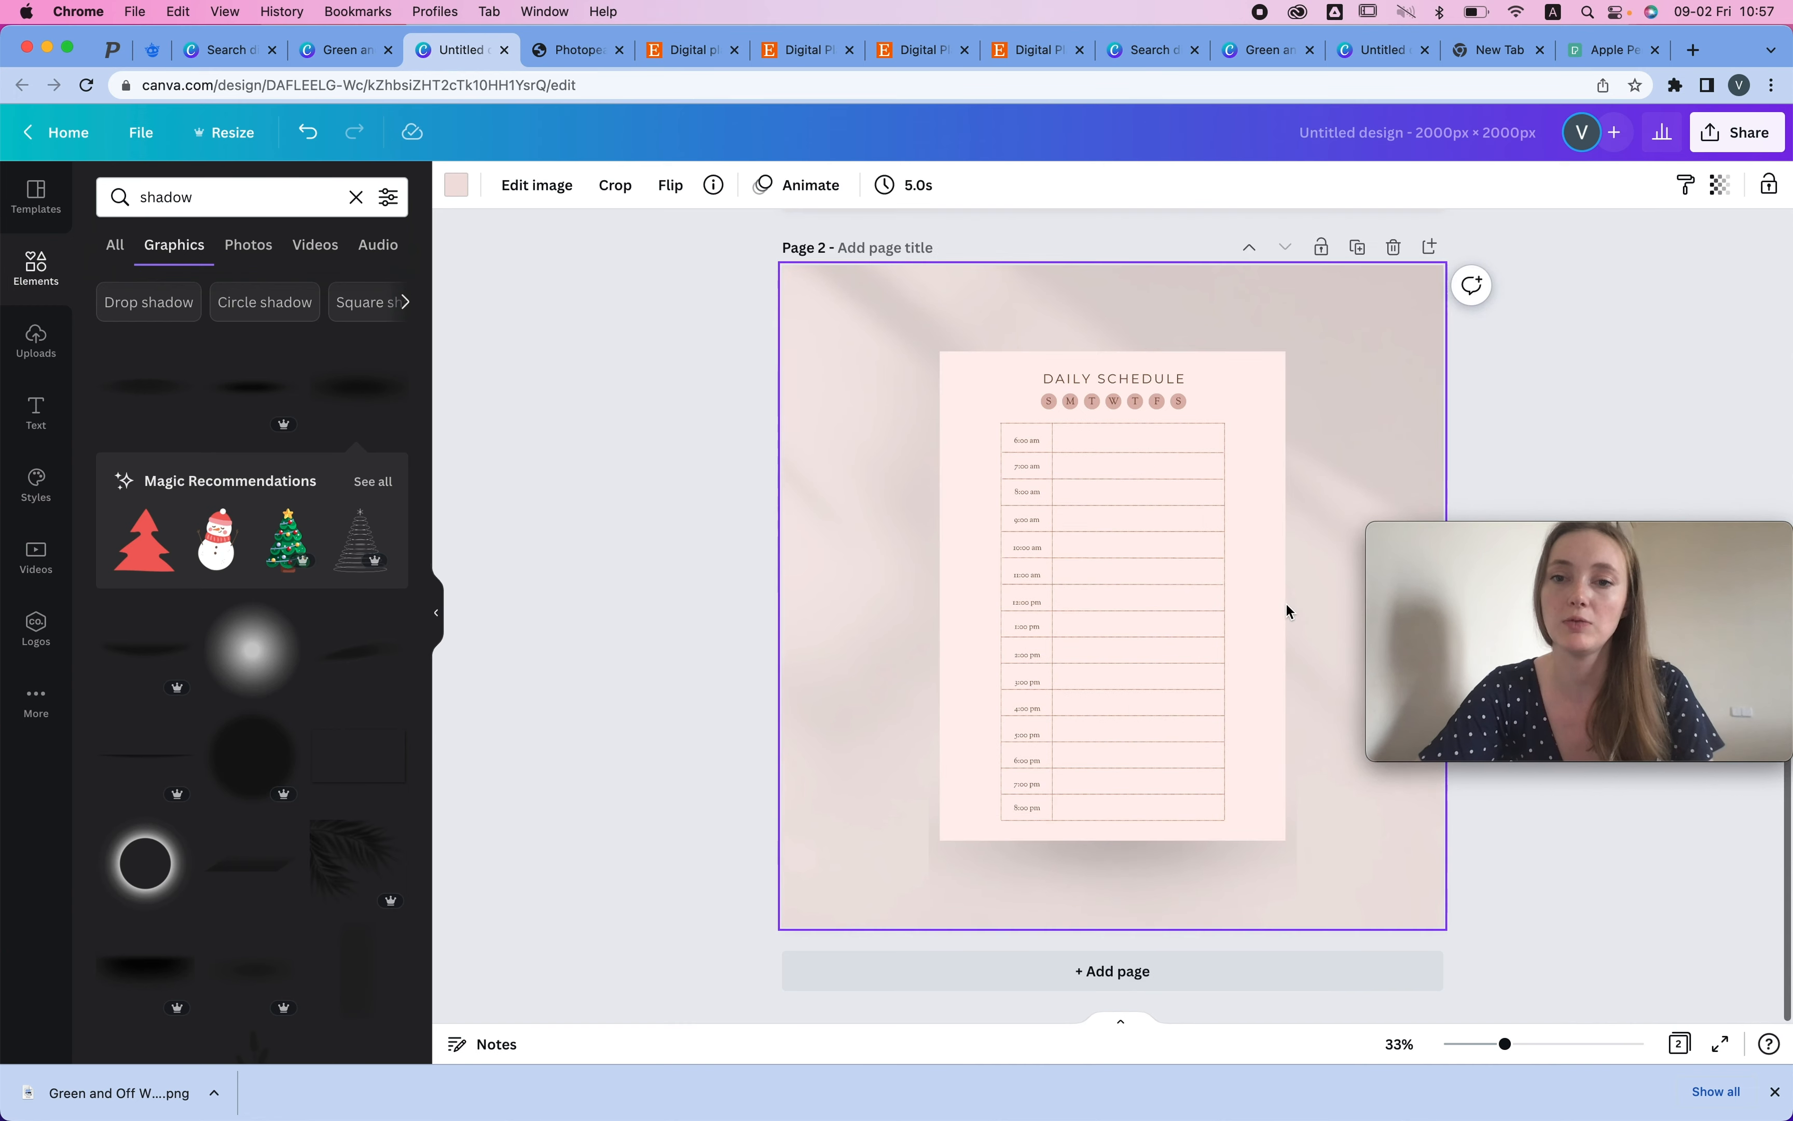
pyautogui.press('Delete')
# - Lower the transparency value of the shadow beneath the planner on page 2 to make it fainter
pyautogui.moveTo(1388, 517)
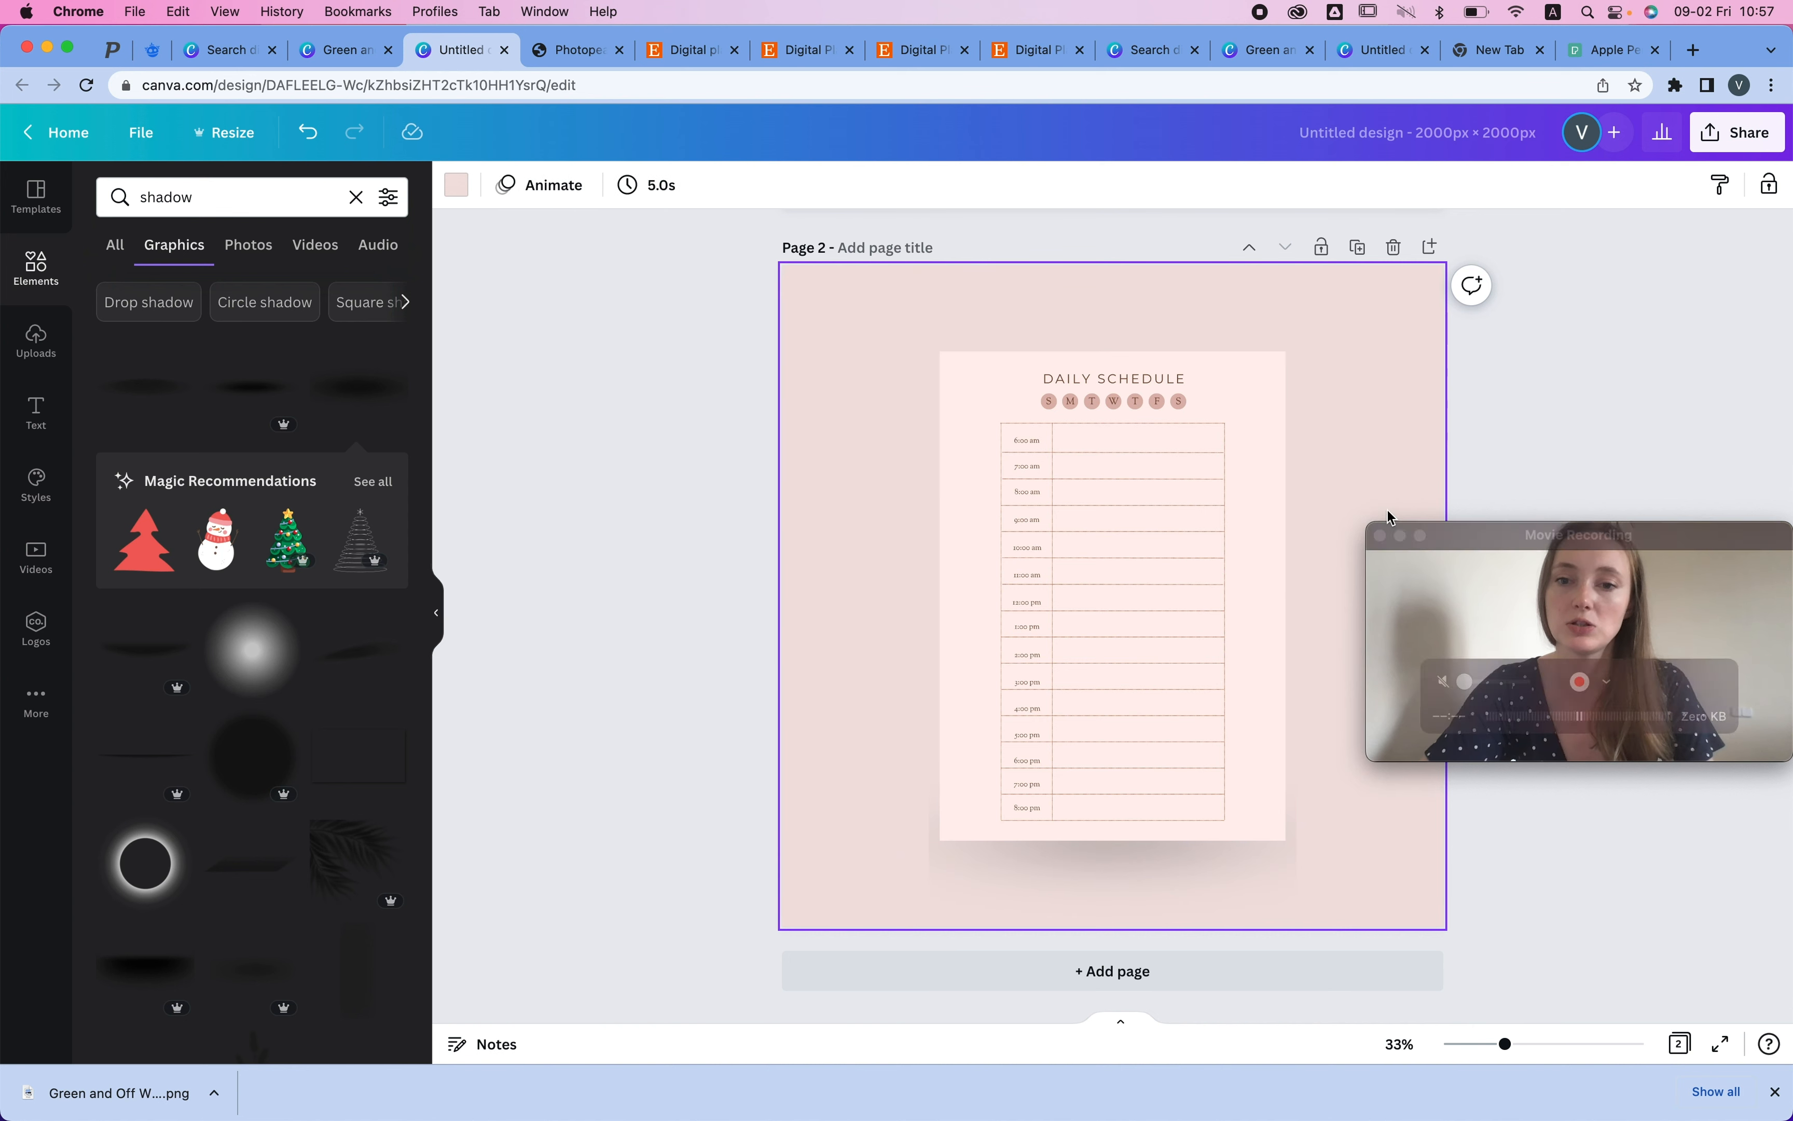
pyautogui.click(1158, 864)
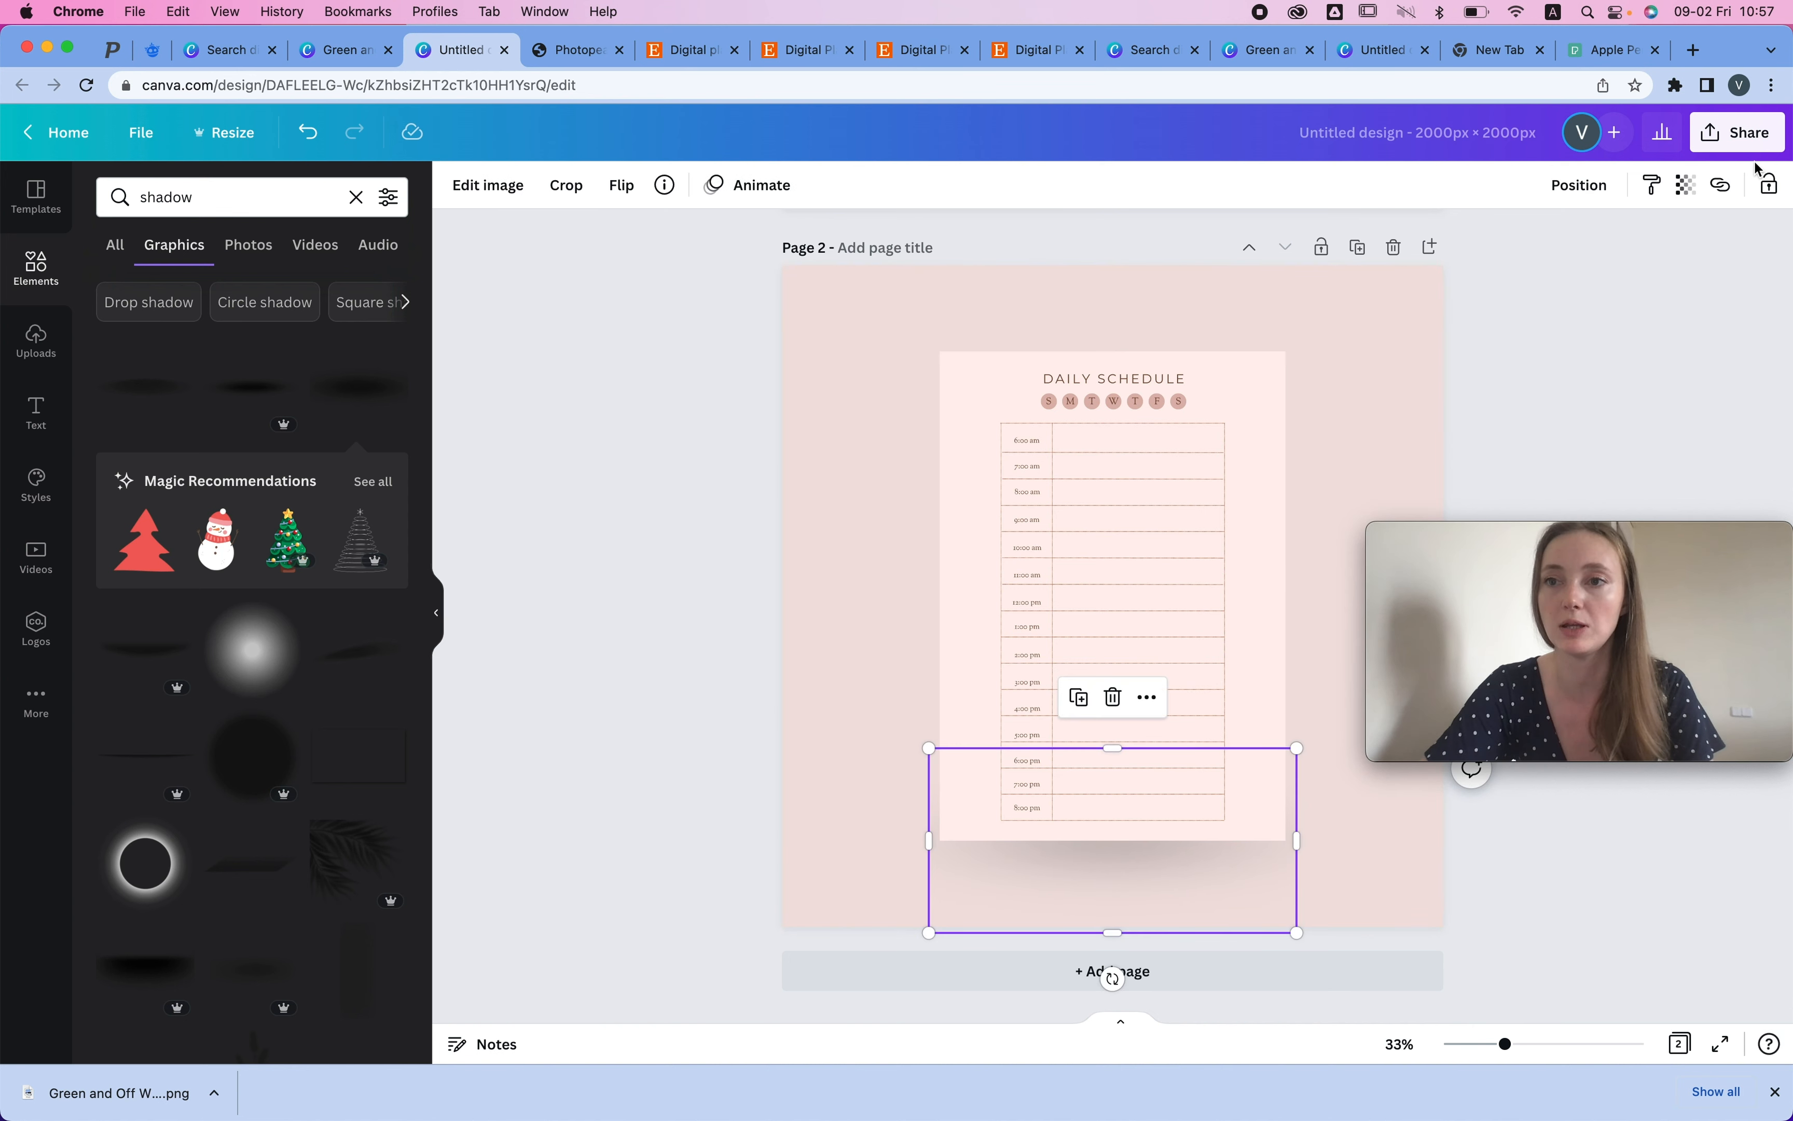
pyautogui.click(1686, 186)
pyautogui.click(1496, 267)
pyautogui.click(1368, 370)
# - Search the graphic elements for "apple pencil"
pyautogui.doubleClick(166, 197)
pyautogui.write('apple pencil')
pyautogui.press('Return')
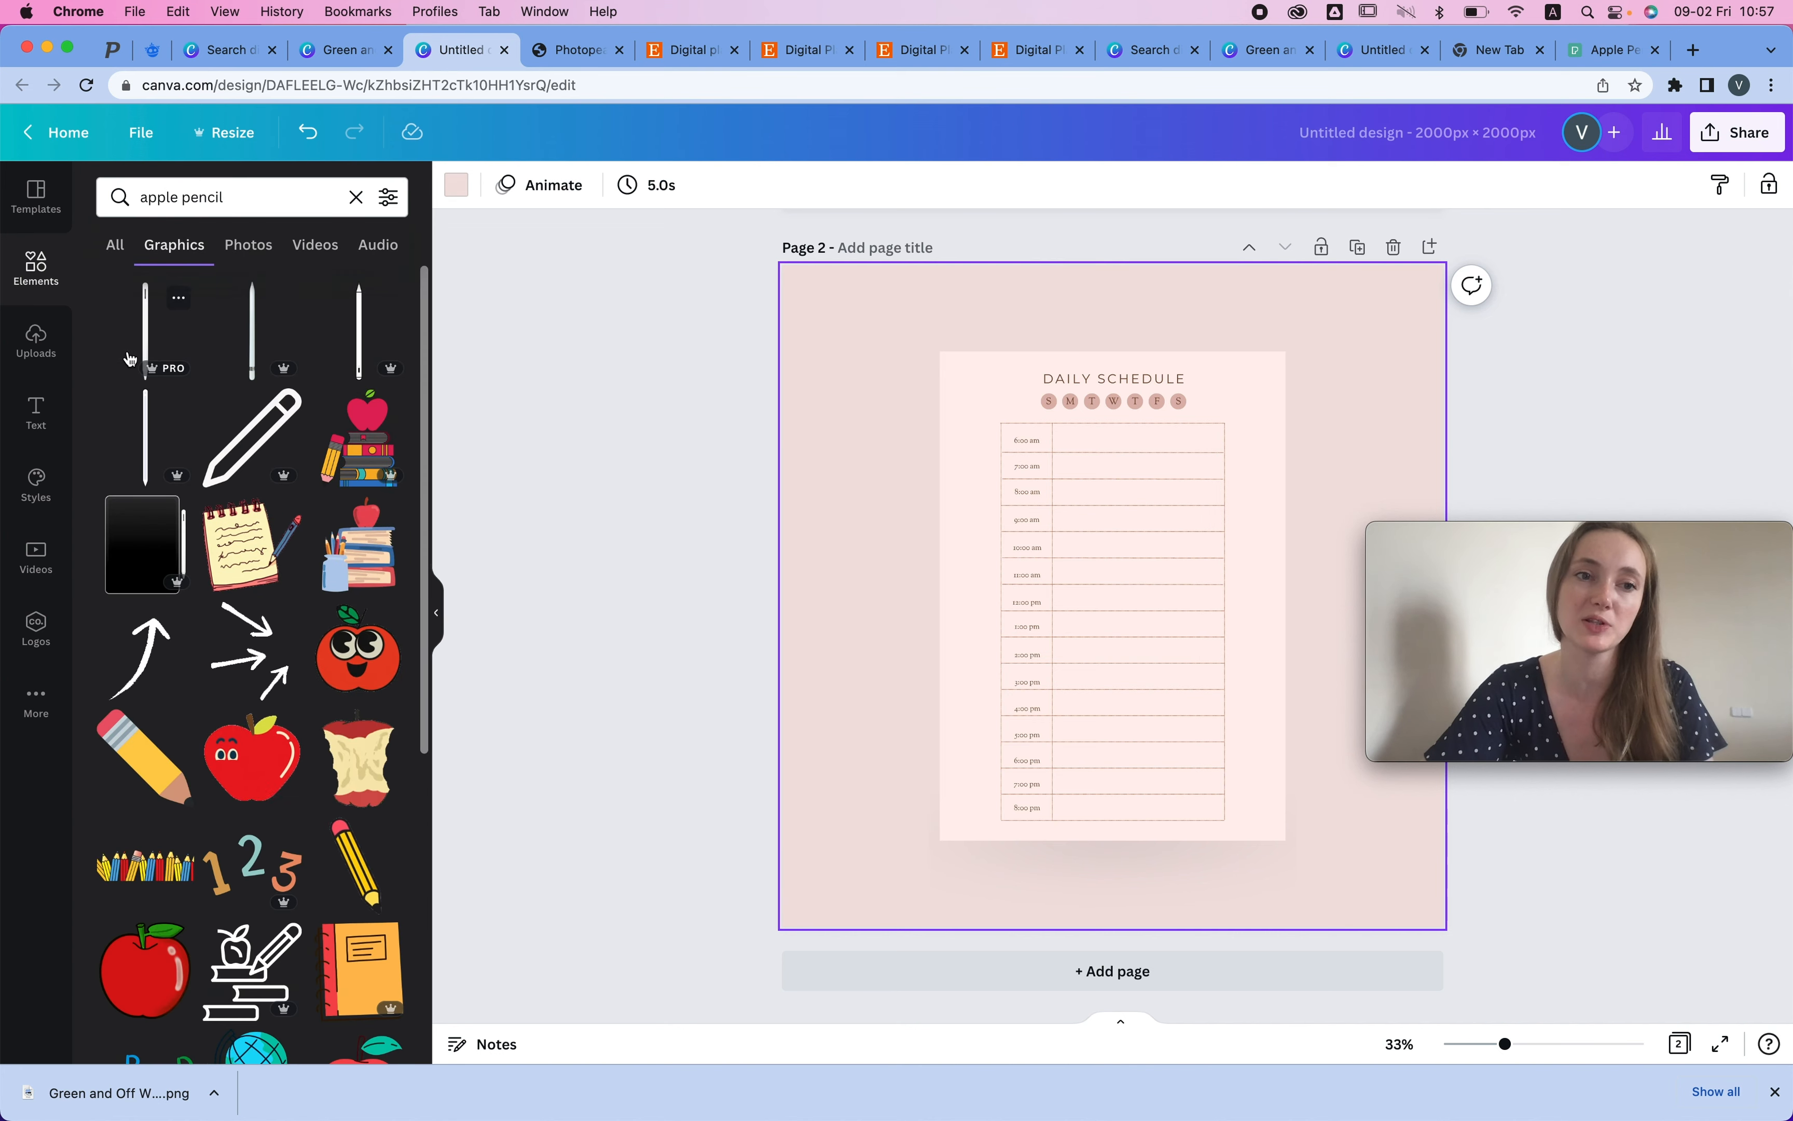
# - Try out the four upright Apple Pencil graphics on page 2 one after another, undoing each placement
pyautogui.click(176, 331)
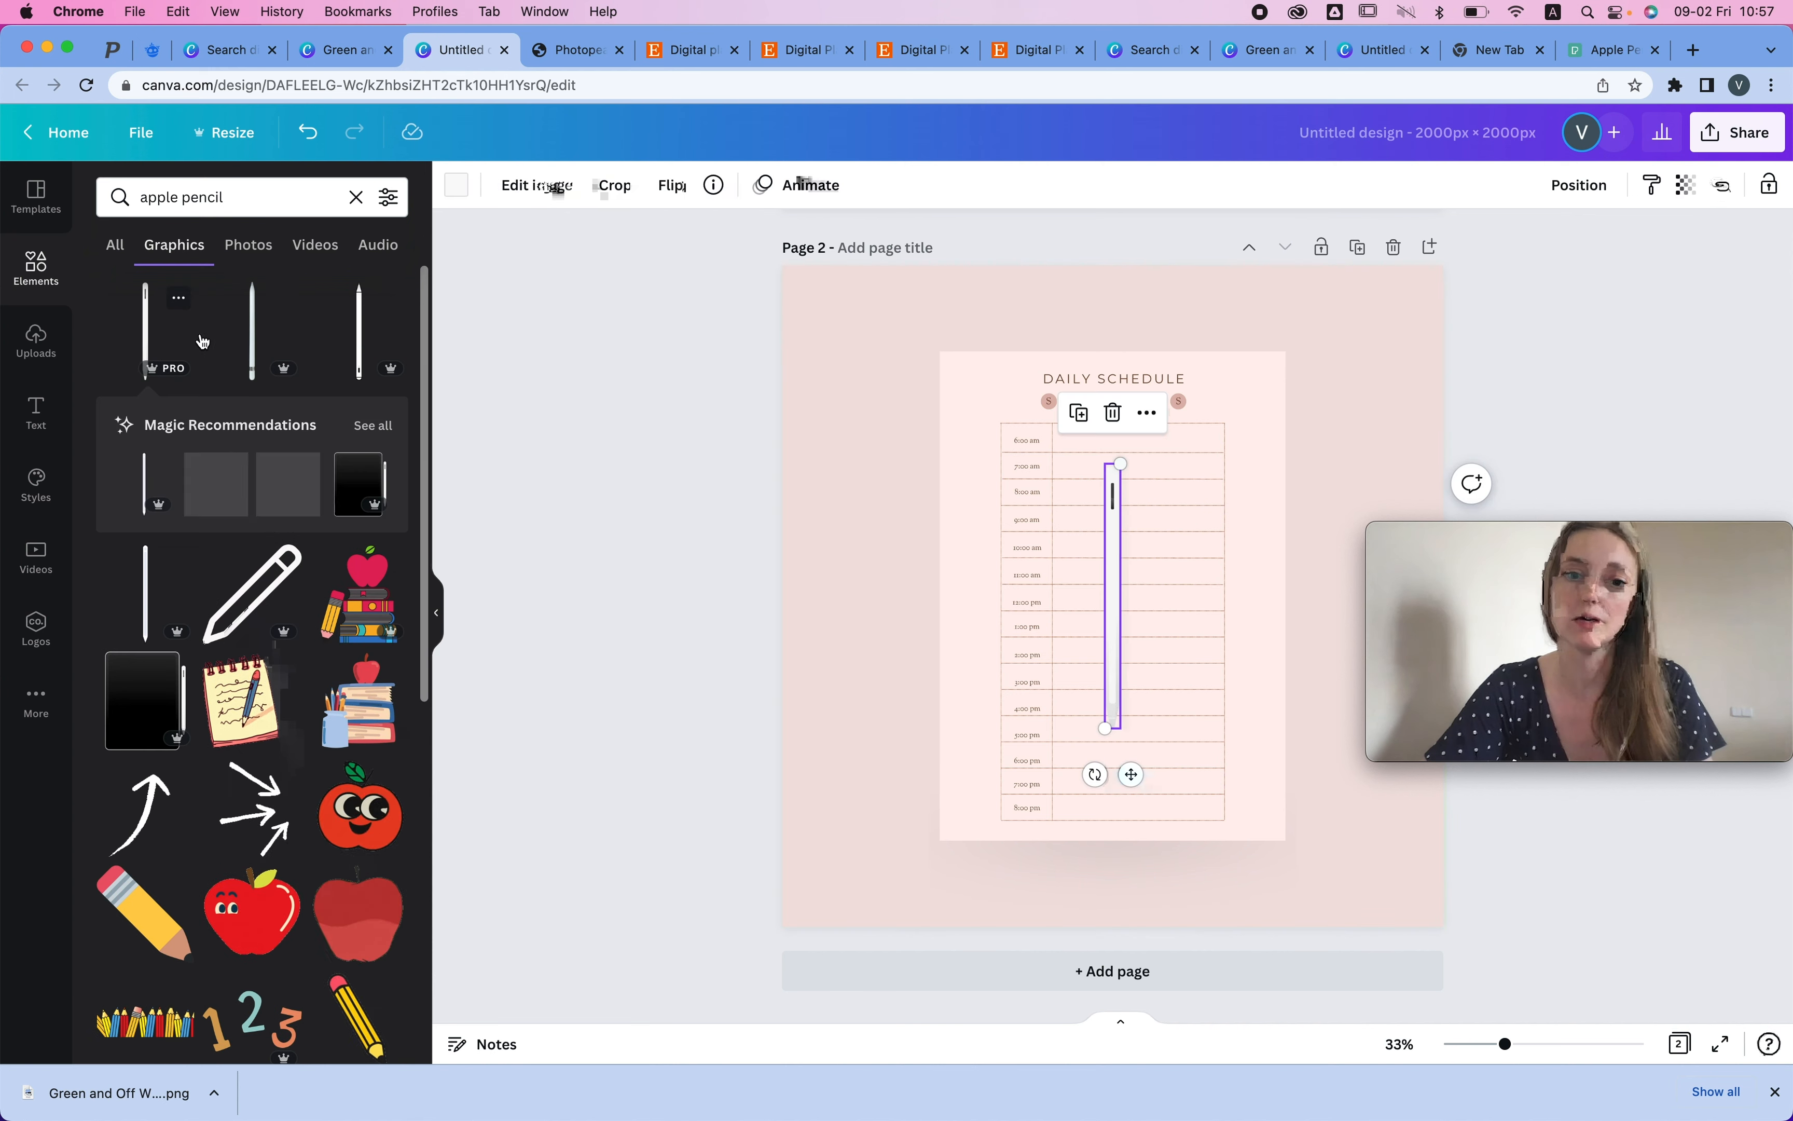
pyautogui.press('super+z')
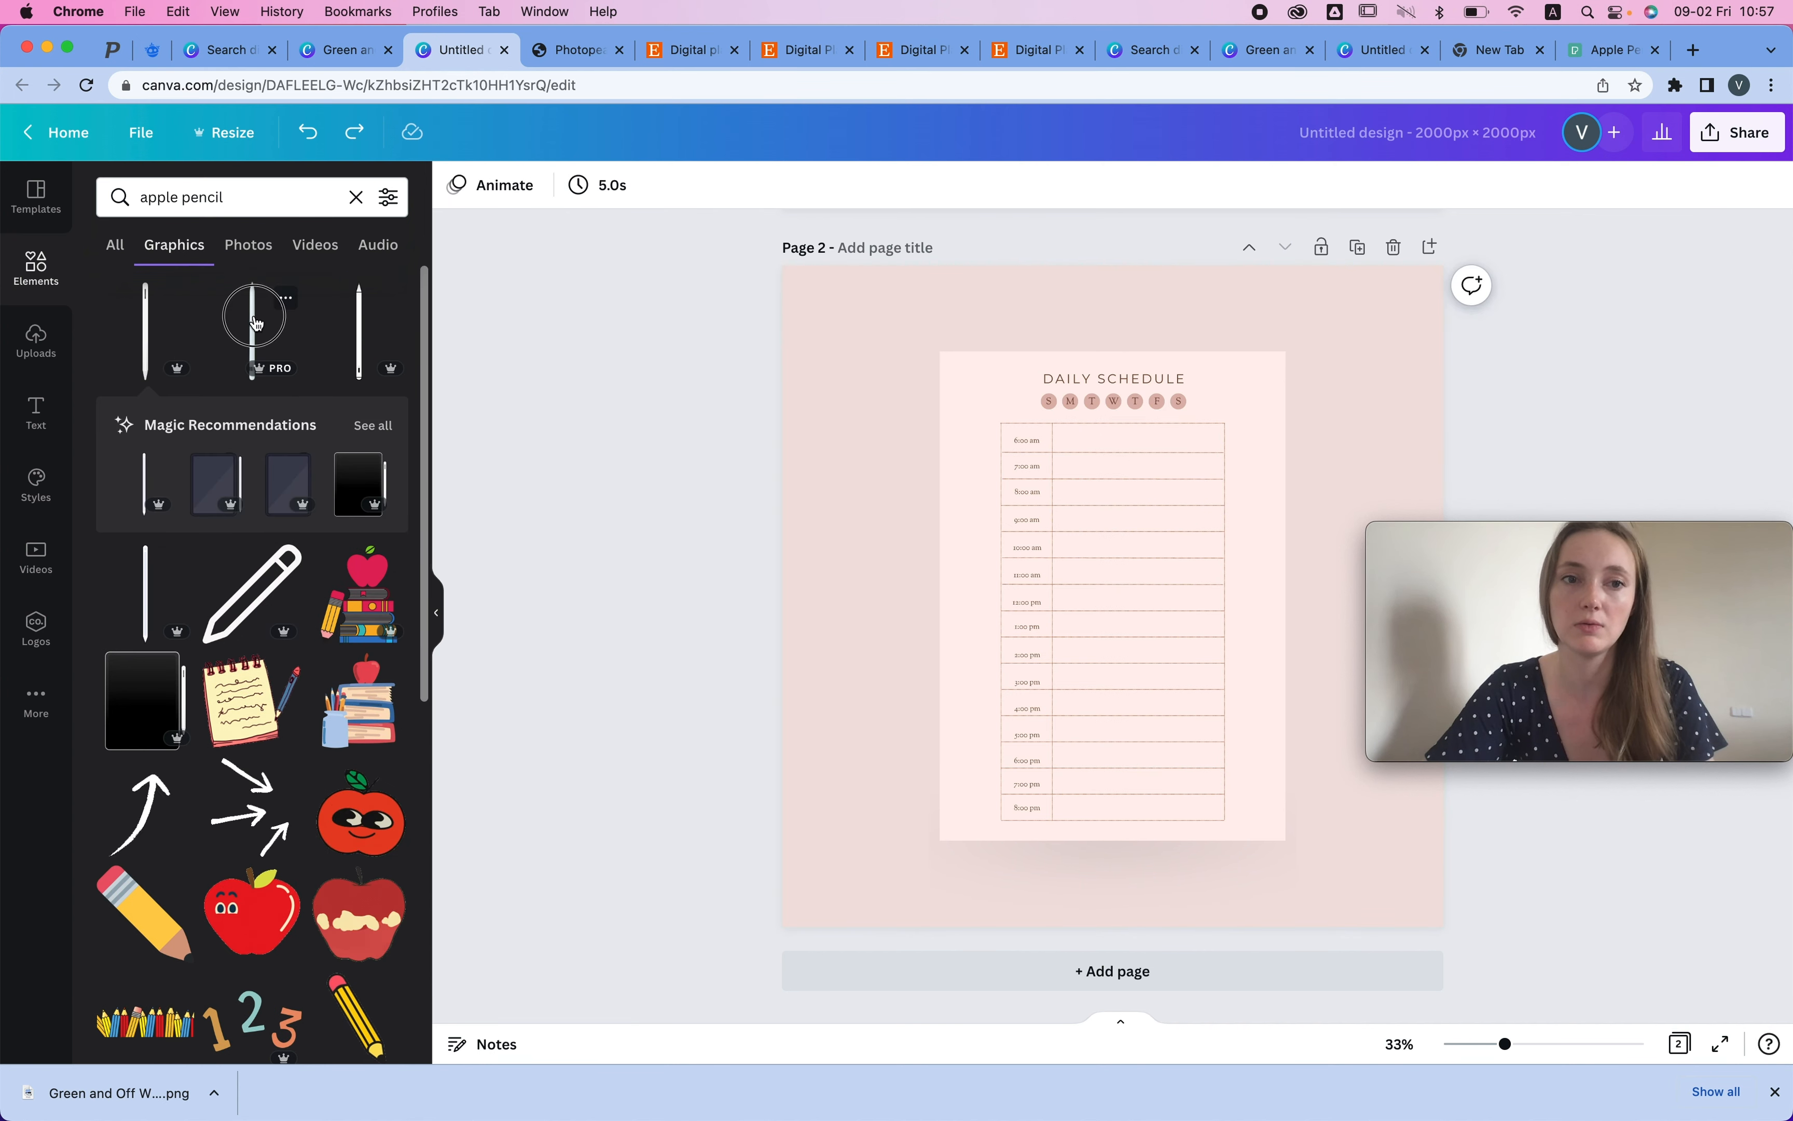
pyautogui.click(256, 321)
pyautogui.press('super+z')
pyautogui.click(380, 320)
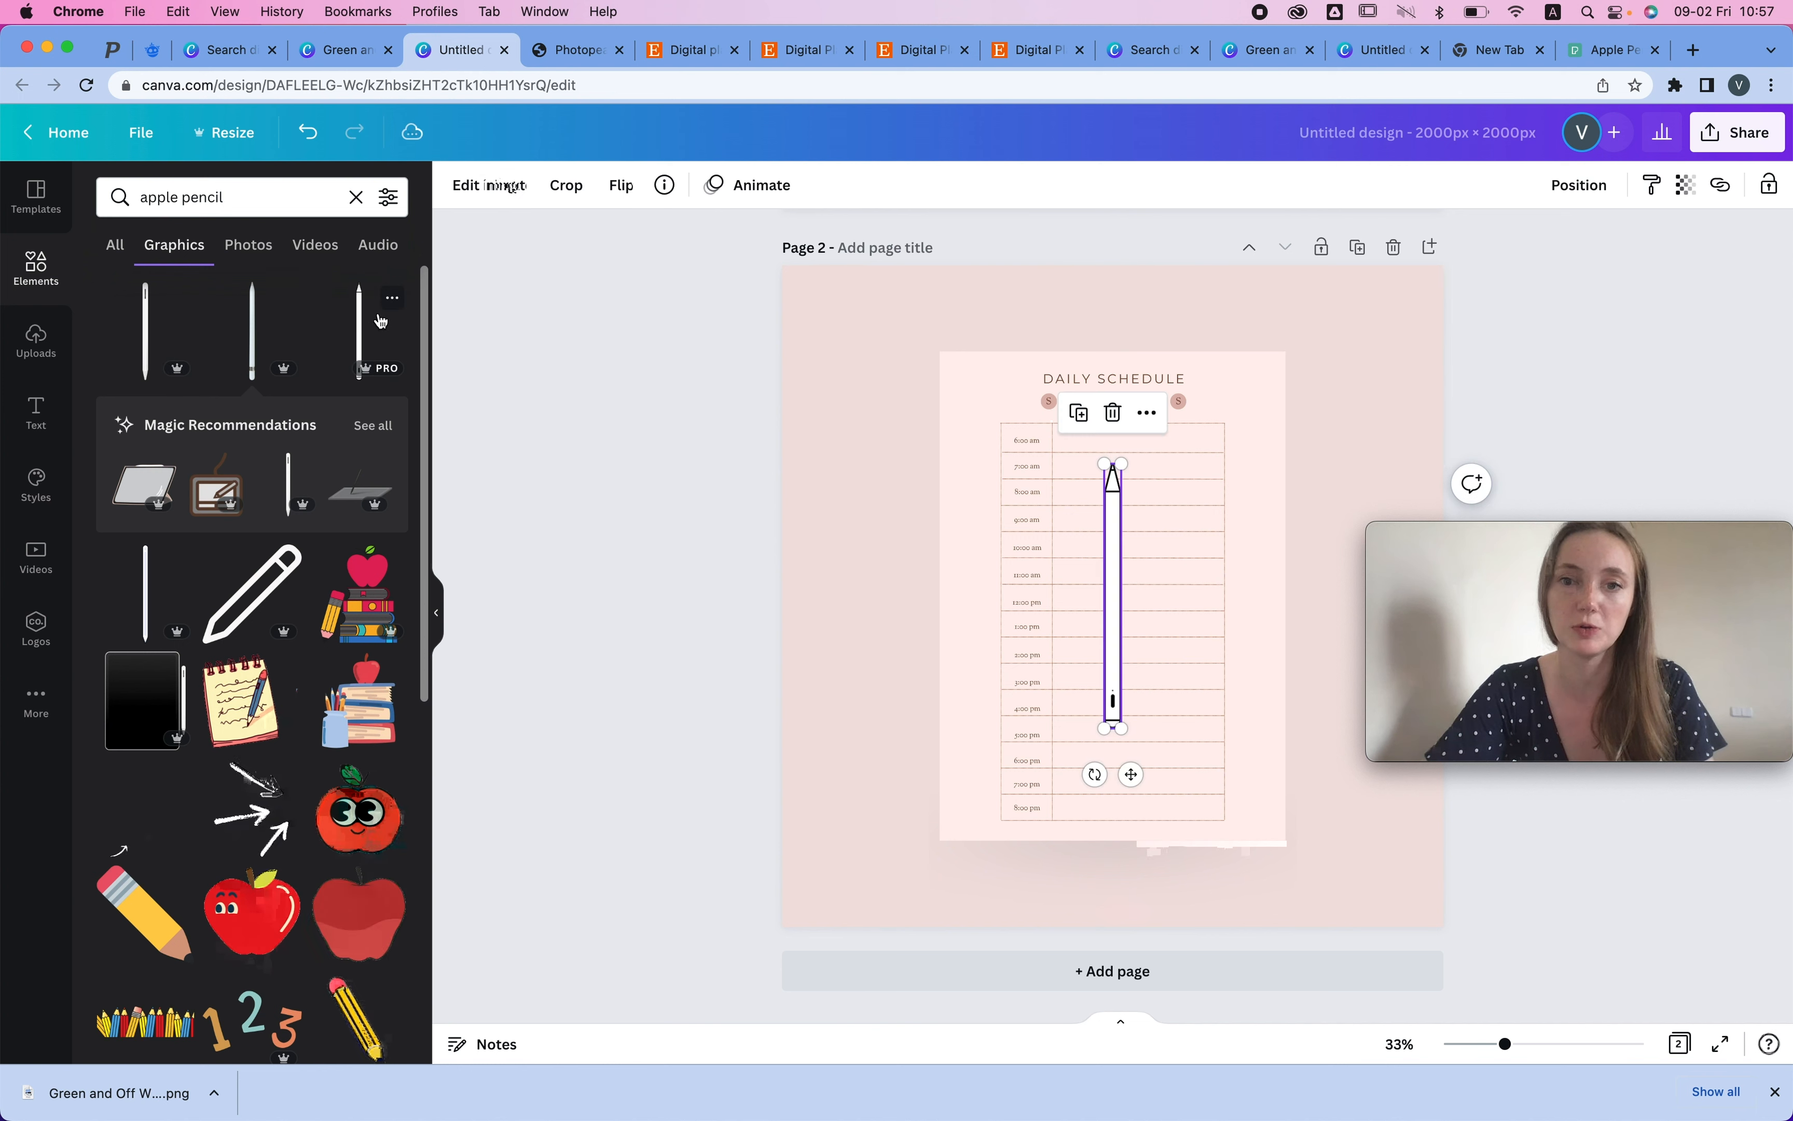
pyautogui.press('super+z')
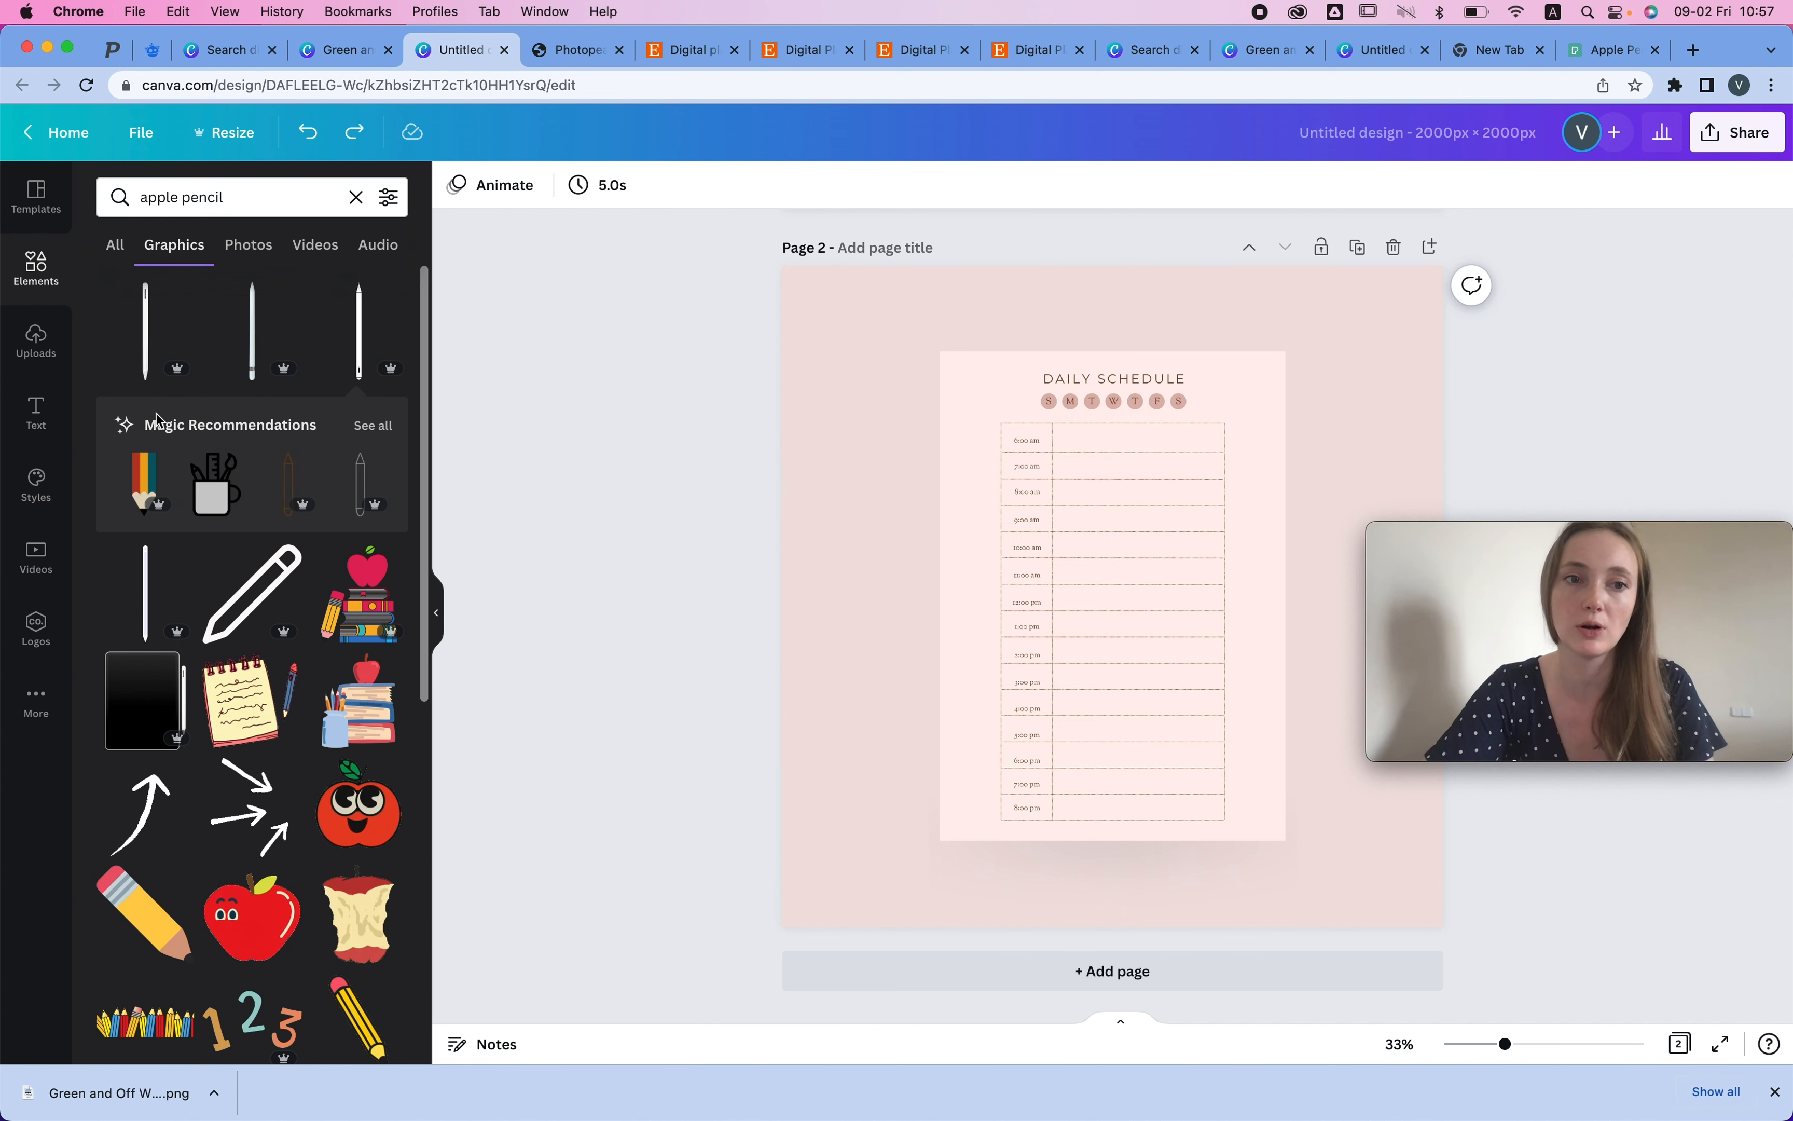
pyautogui.click(160, 601)
pyautogui.press('super+z')
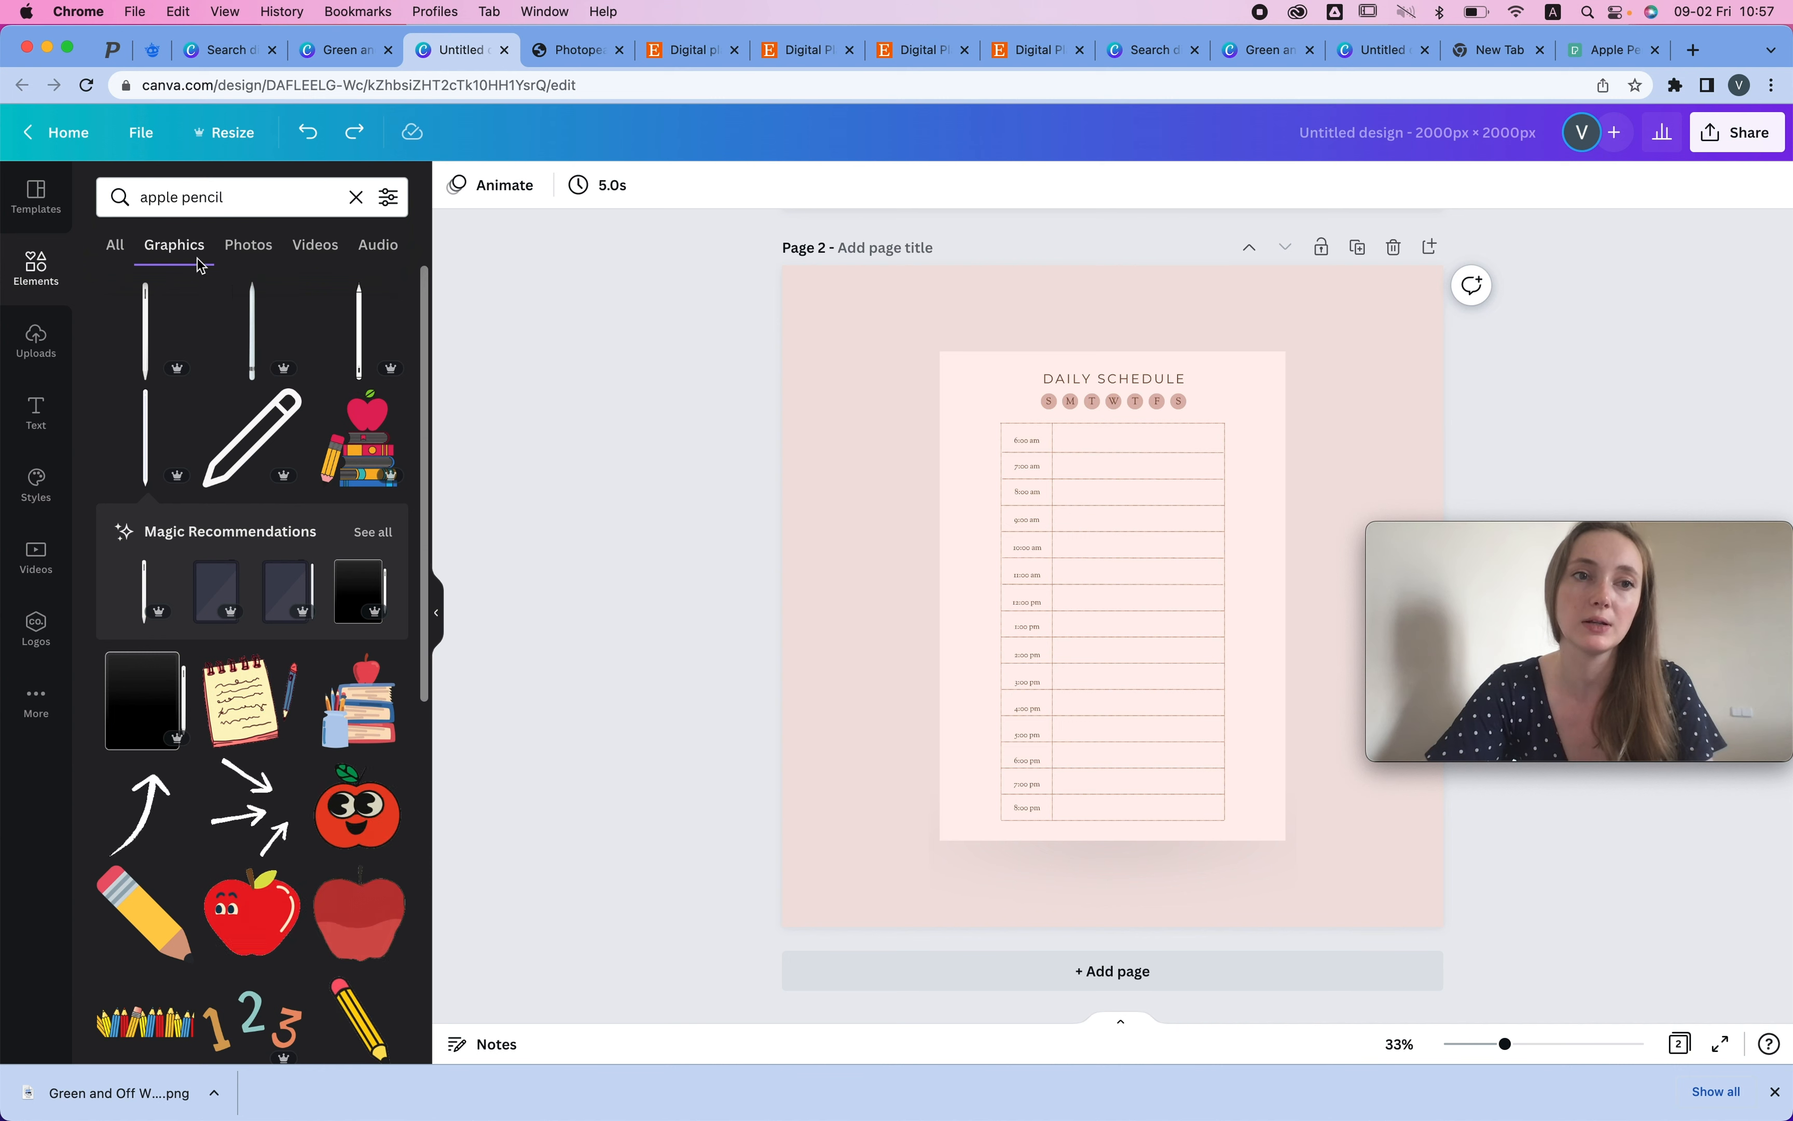
# - Limit the "apple pencil" results to photos and add the diagonal white pencil to page 2
pyautogui.click(248, 245)
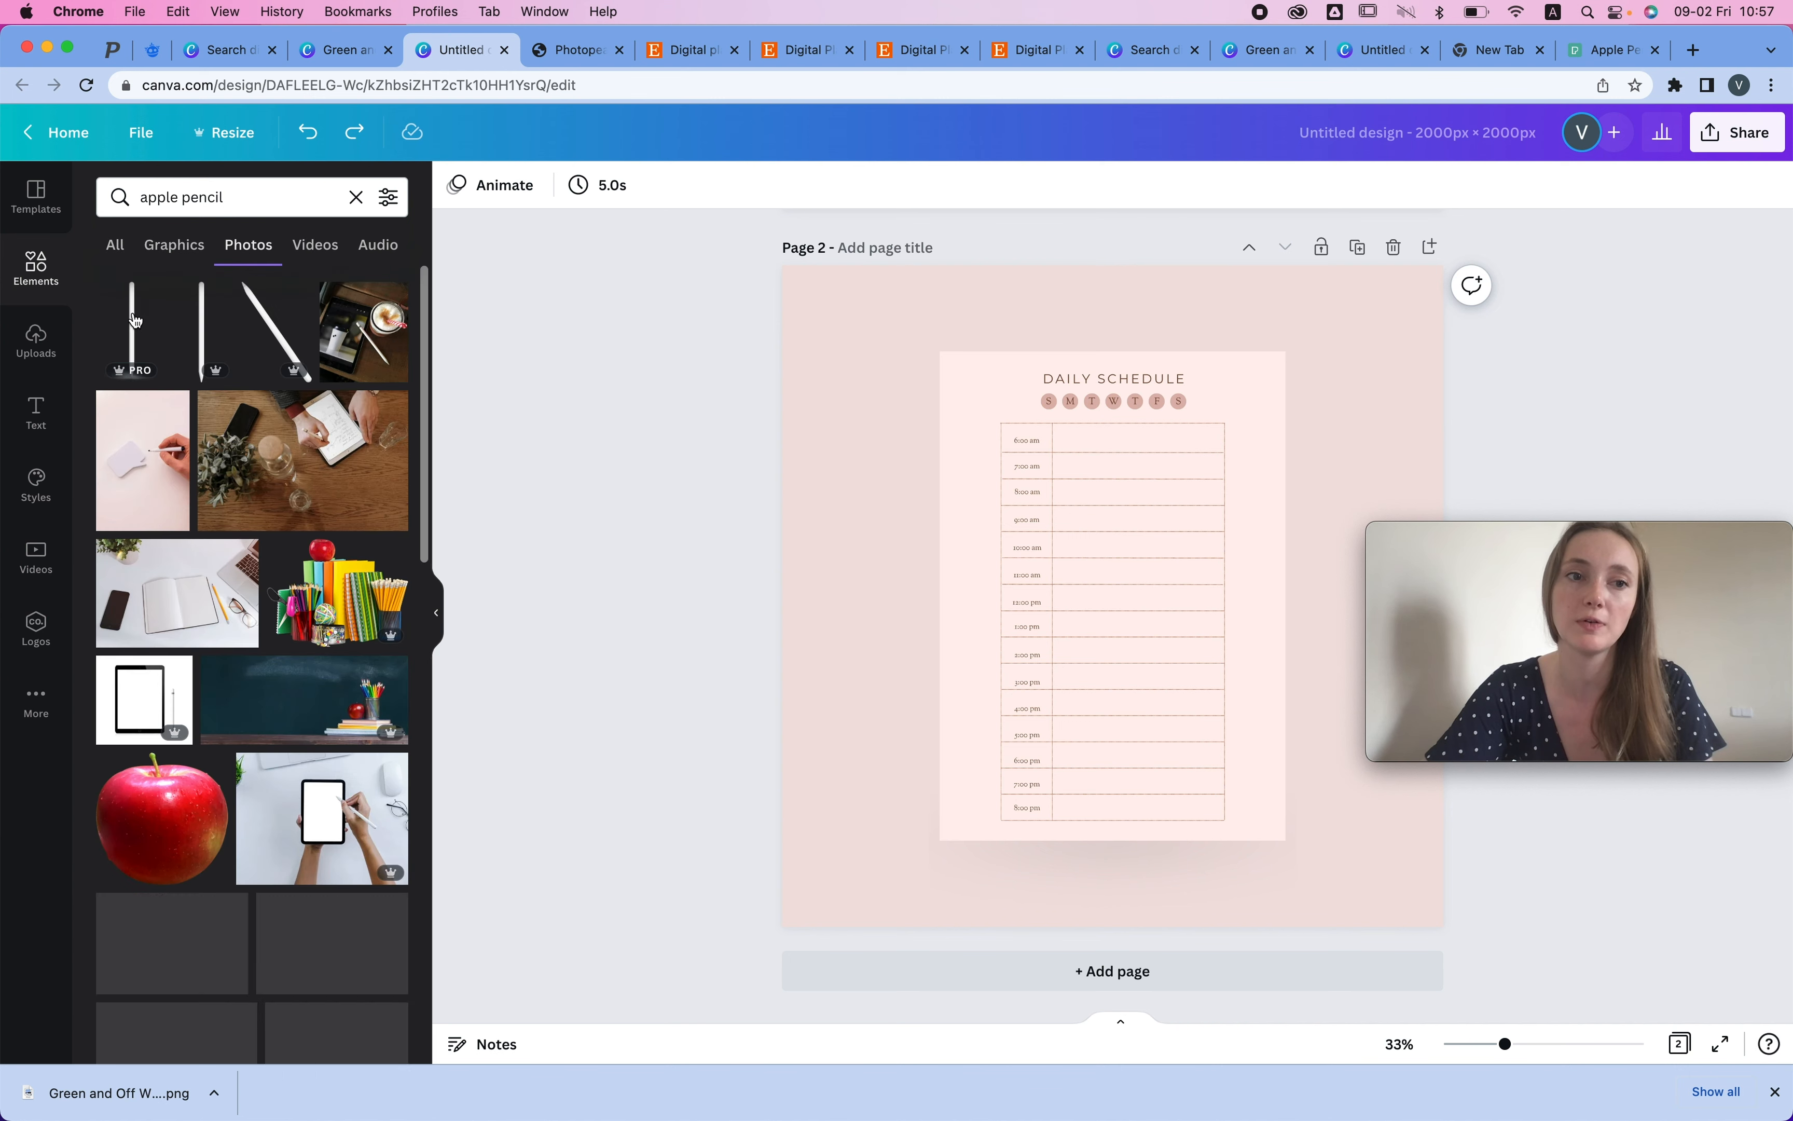
pyautogui.click(276, 335)
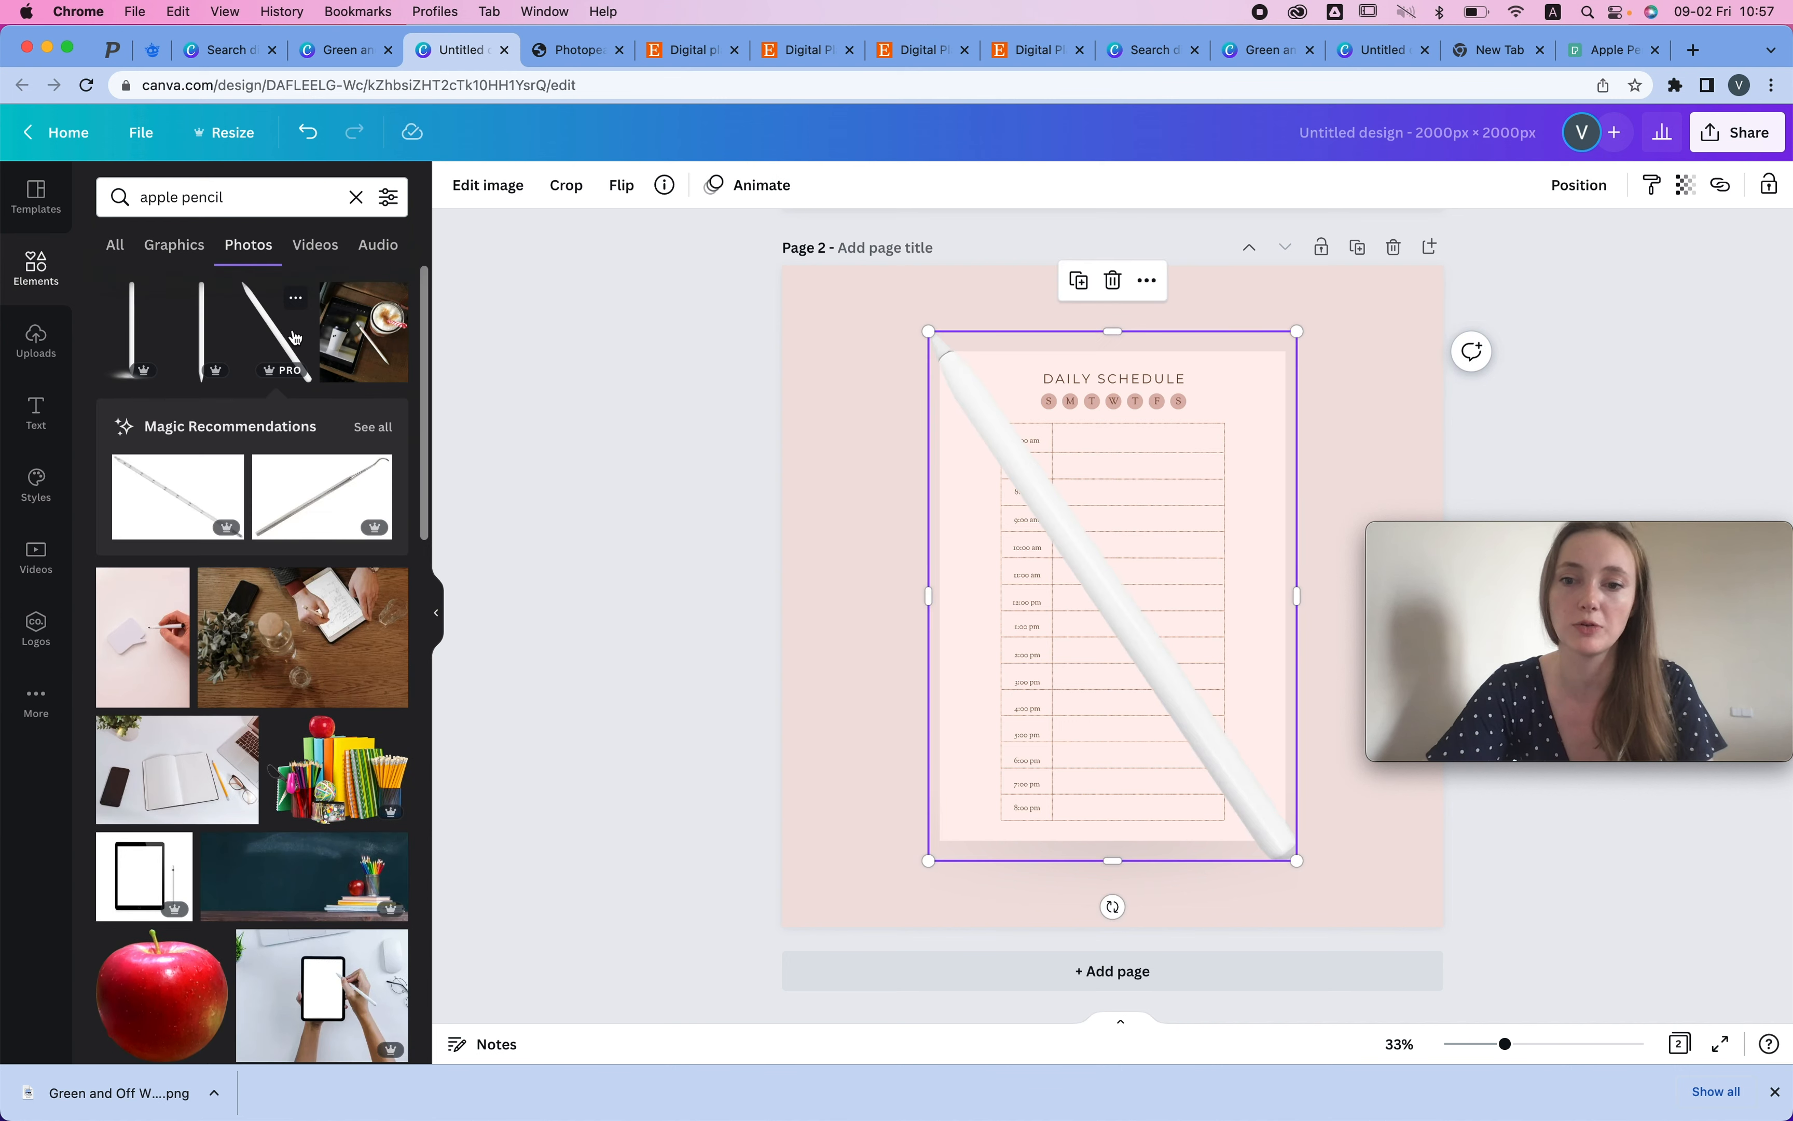
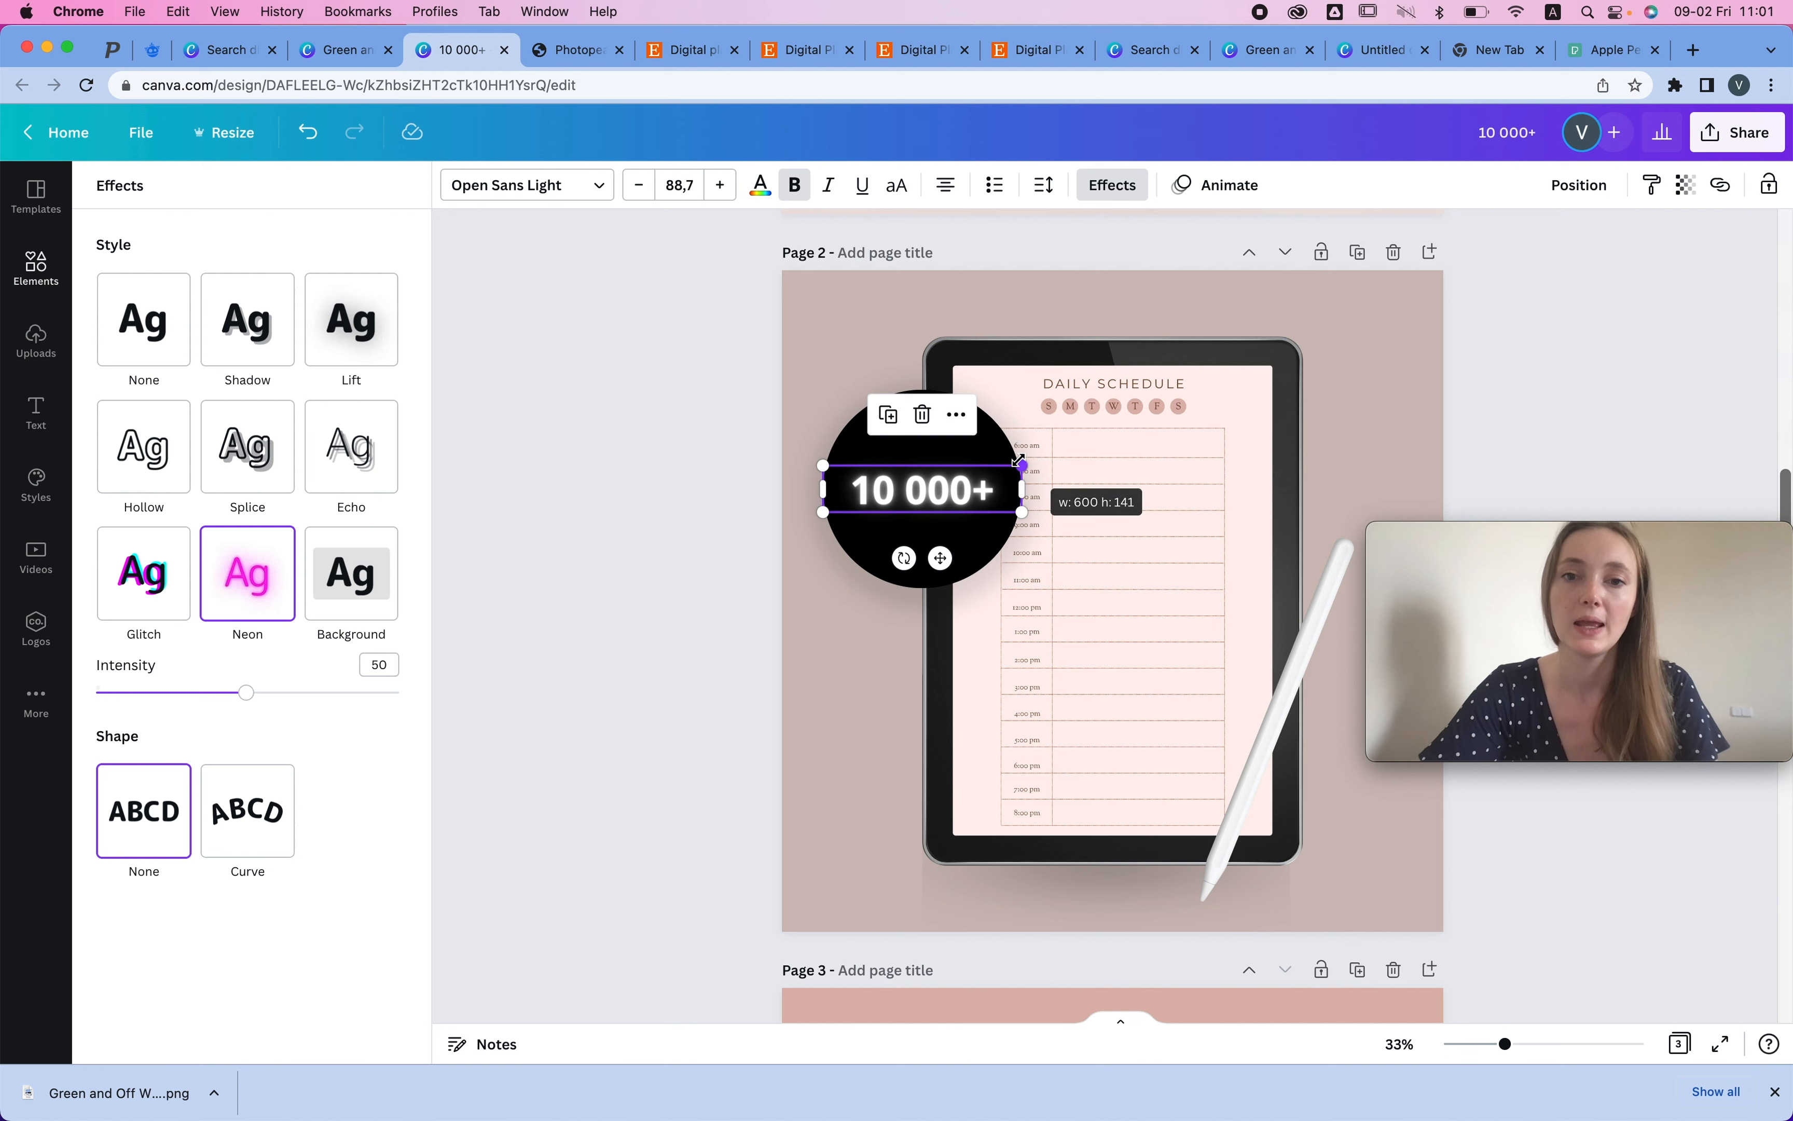
# - Insert a space before the plus sign in the round badge's "10 000+" text and move the text down slightly
pyautogui.click(981, 484)
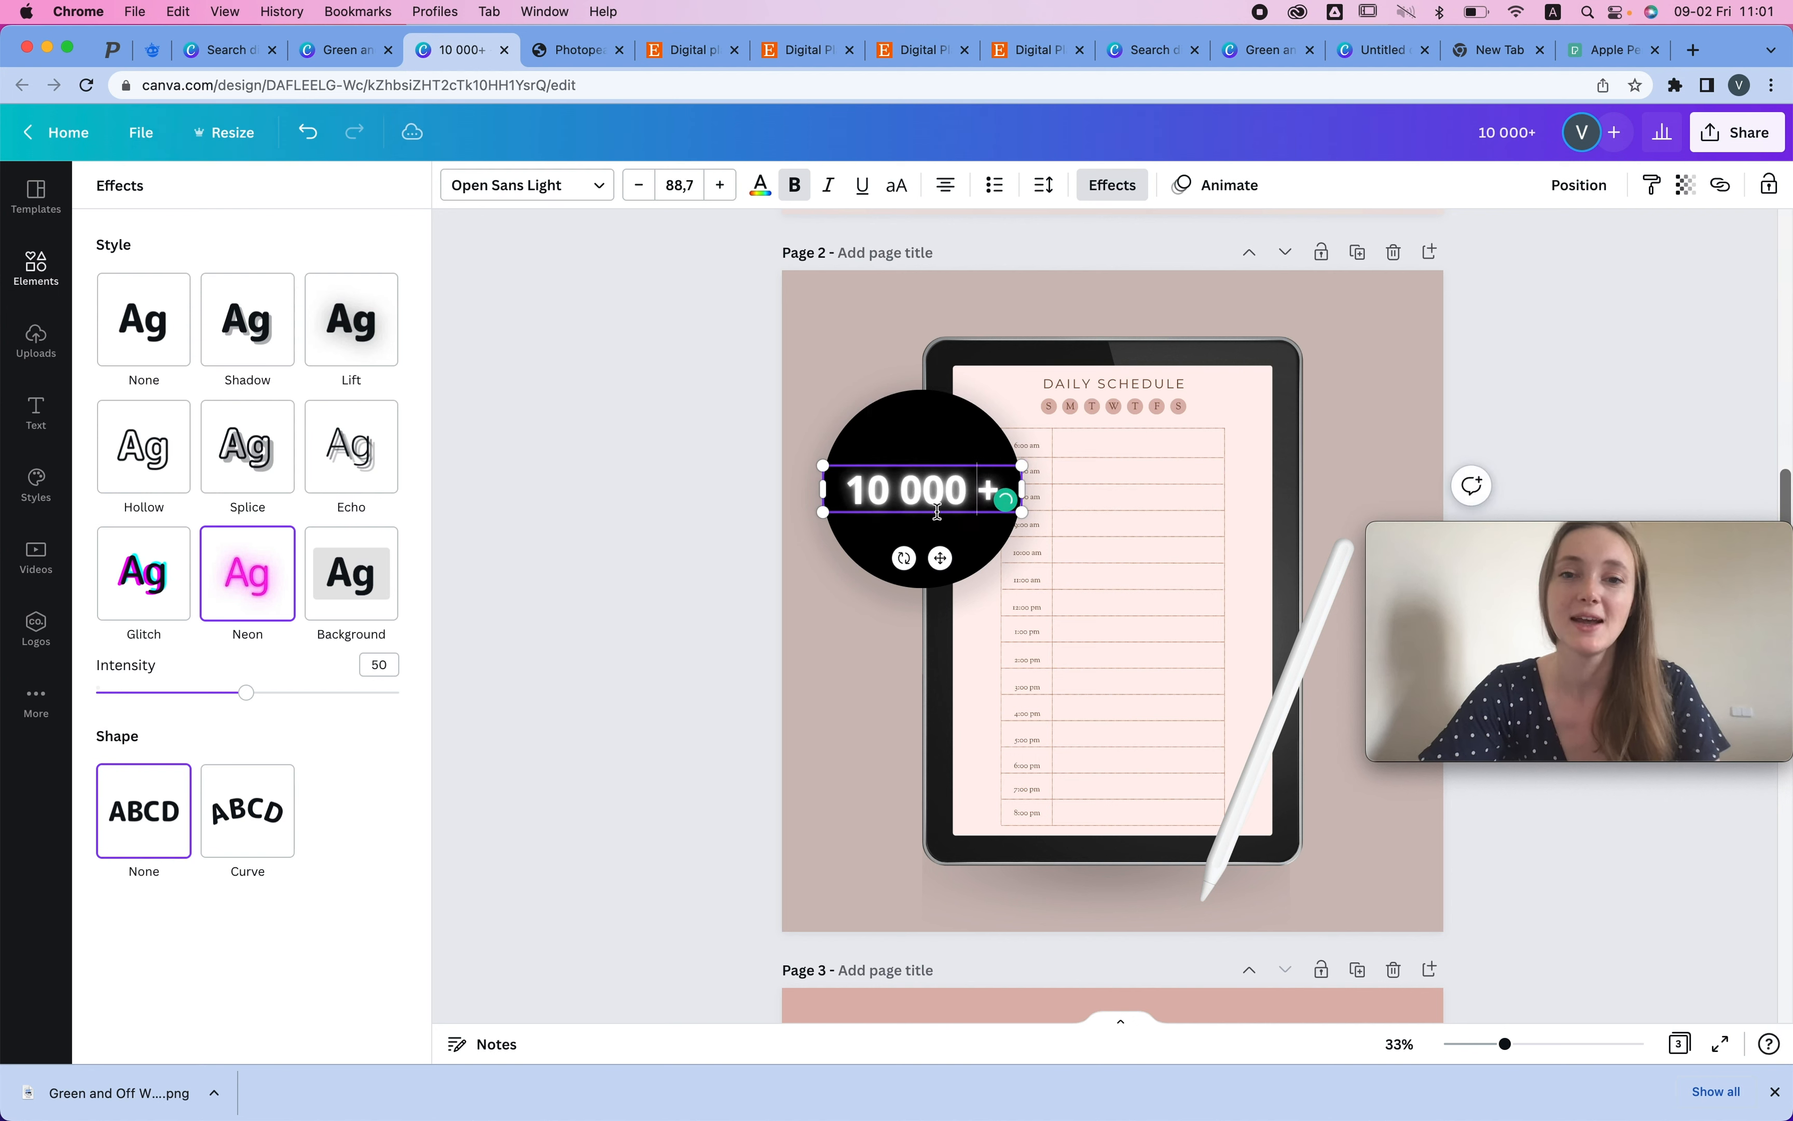
pyautogui.moveTo(941, 555); pyautogui.dragTo(941, 578)
# - Search the graphics for "star" and add the solid white star to page 2
pyautogui.click(238, 197)
pyautogui.write('star')
pyautogui.press('Return')
pyautogui.click(174, 244)
pyautogui.click(359, 387)
# - Select the white stars in the badge and space them evenly horizontally
pyautogui.keyDown('shift'); pyautogui.click(861, 447); pyautogui.keyUp('shift')
pyautogui.click(1620, 186)
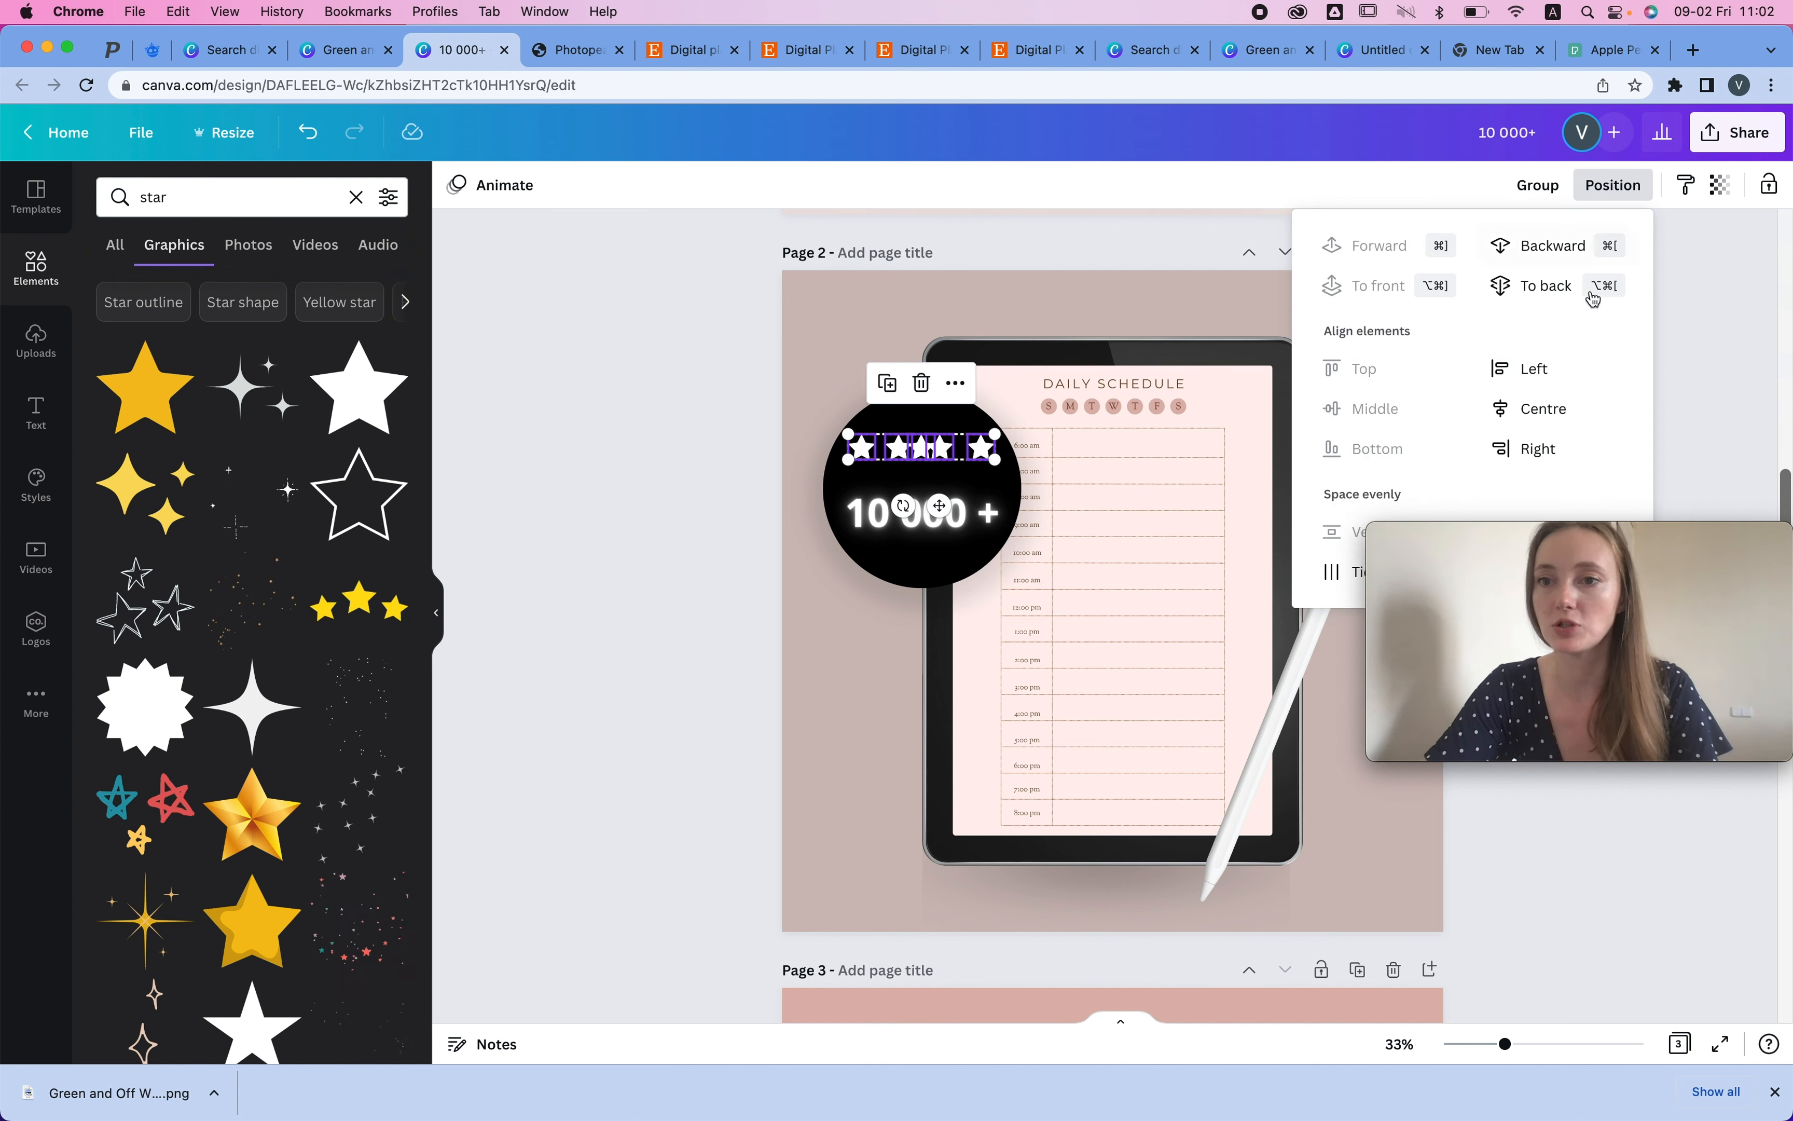
pyautogui.moveTo(1656, 535); pyautogui.dragTo(1655, 695)
pyautogui.click(1561, 531)
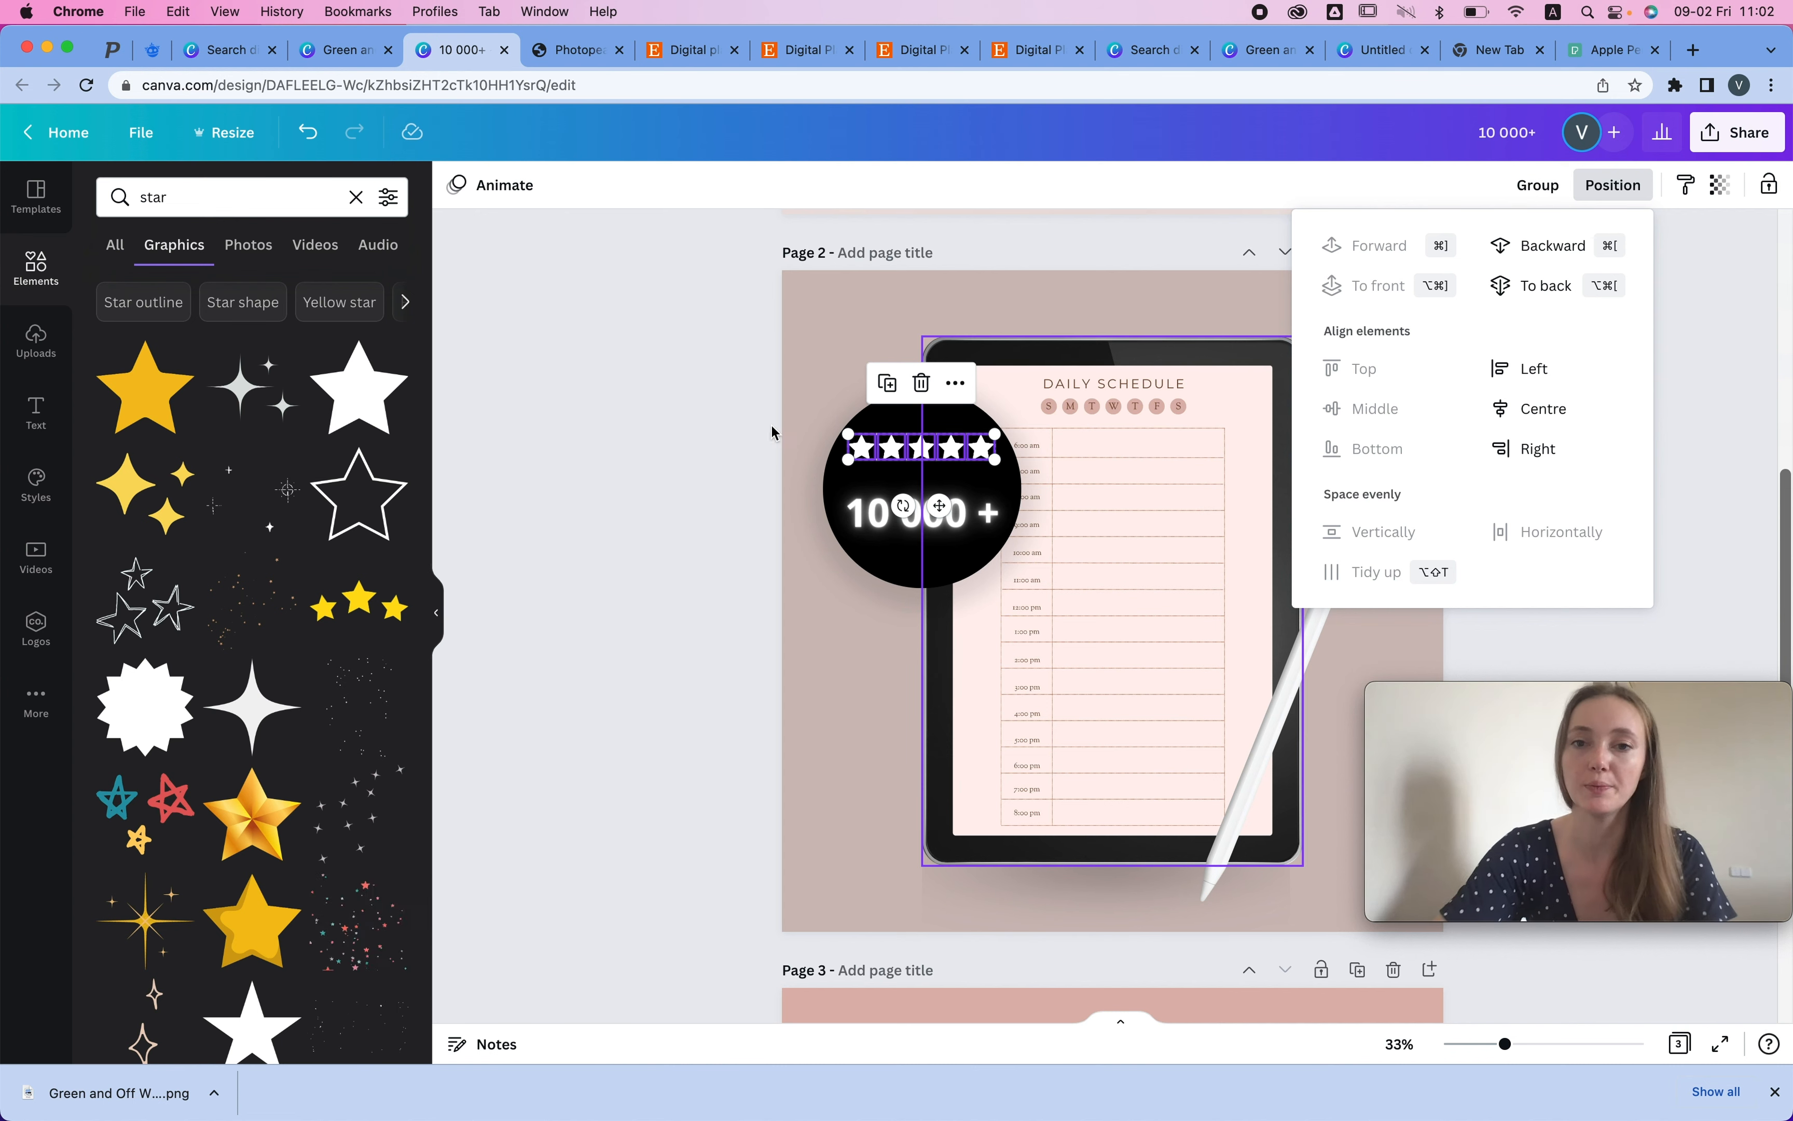
# - Move the row of stars slightly down and the "10 000 +" text slightly up so they sit closer together
pyautogui.moveTo(998, 463); pyautogui.dragTo(923, 456)
pyautogui.click(795, 711)
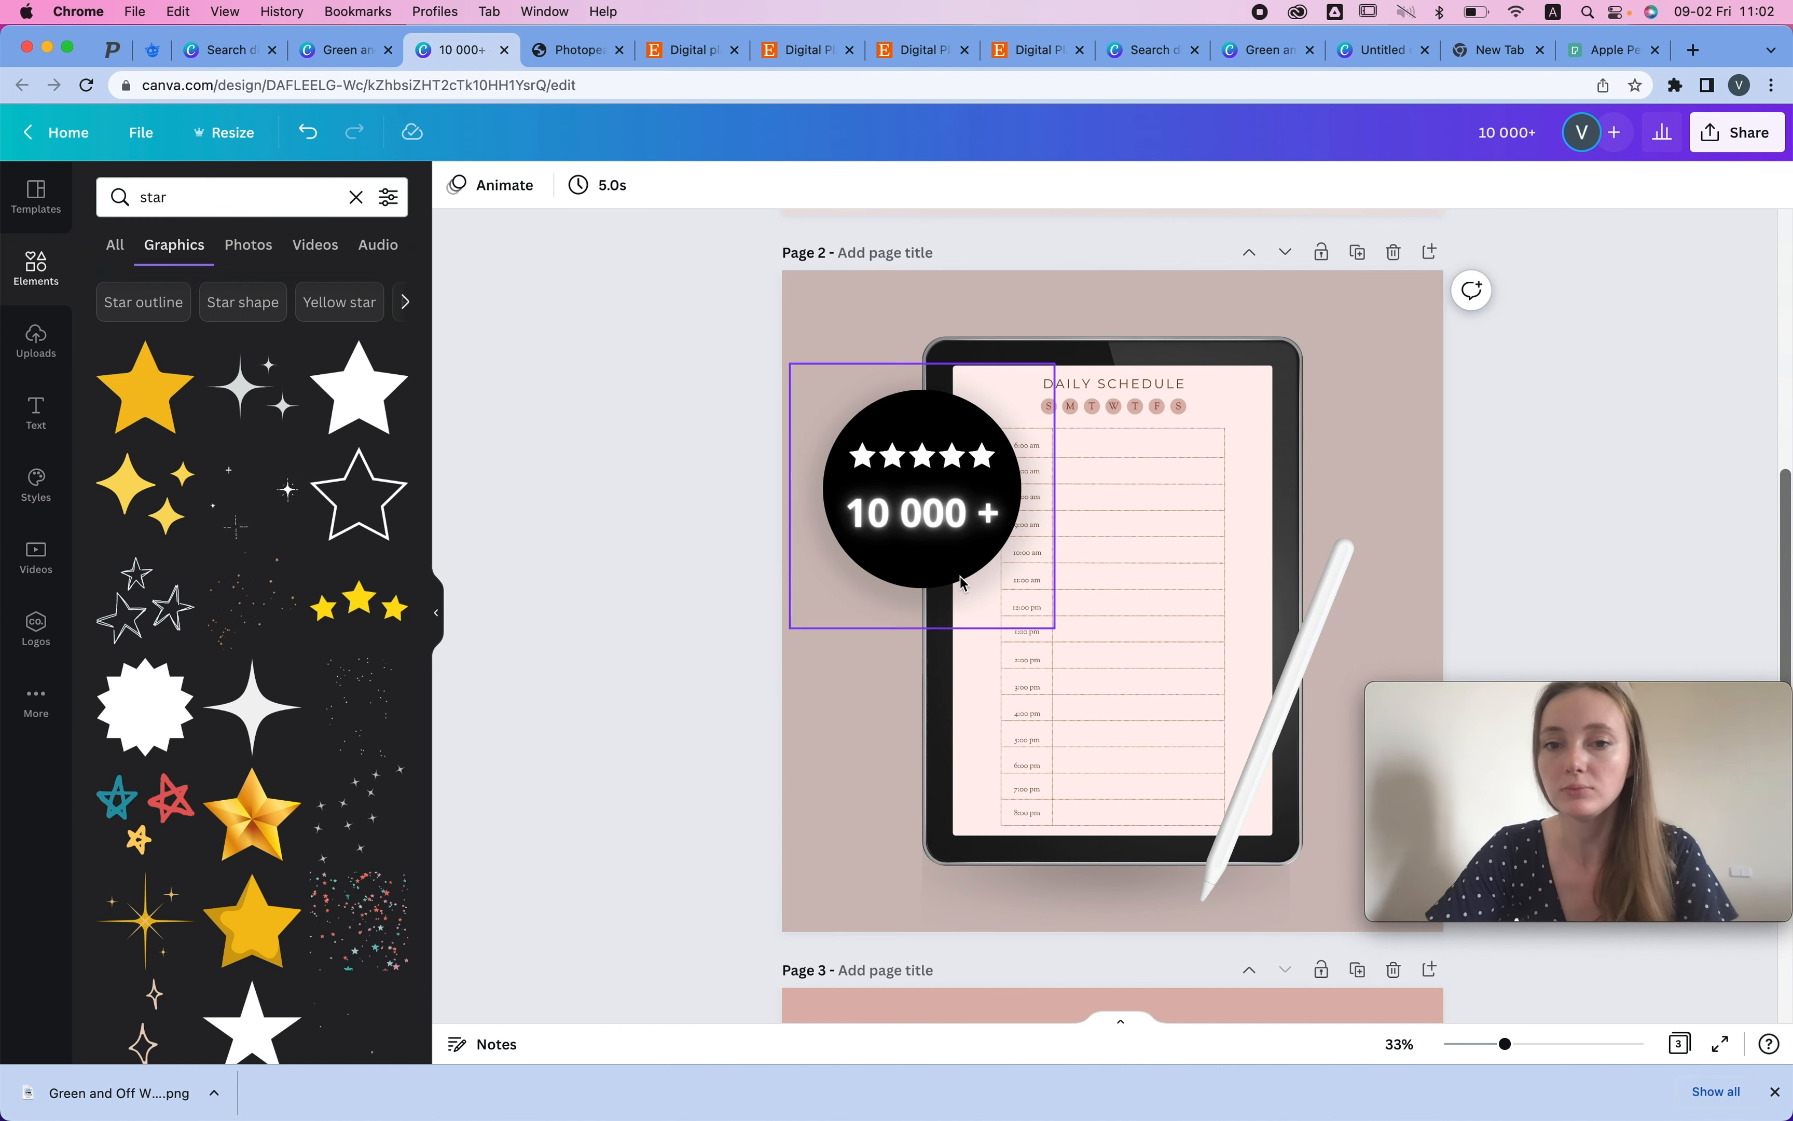
pyautogui.moveTo(923, 529); pyautogui.dragTo(922, 523)
pyautogui.click(593, 382)
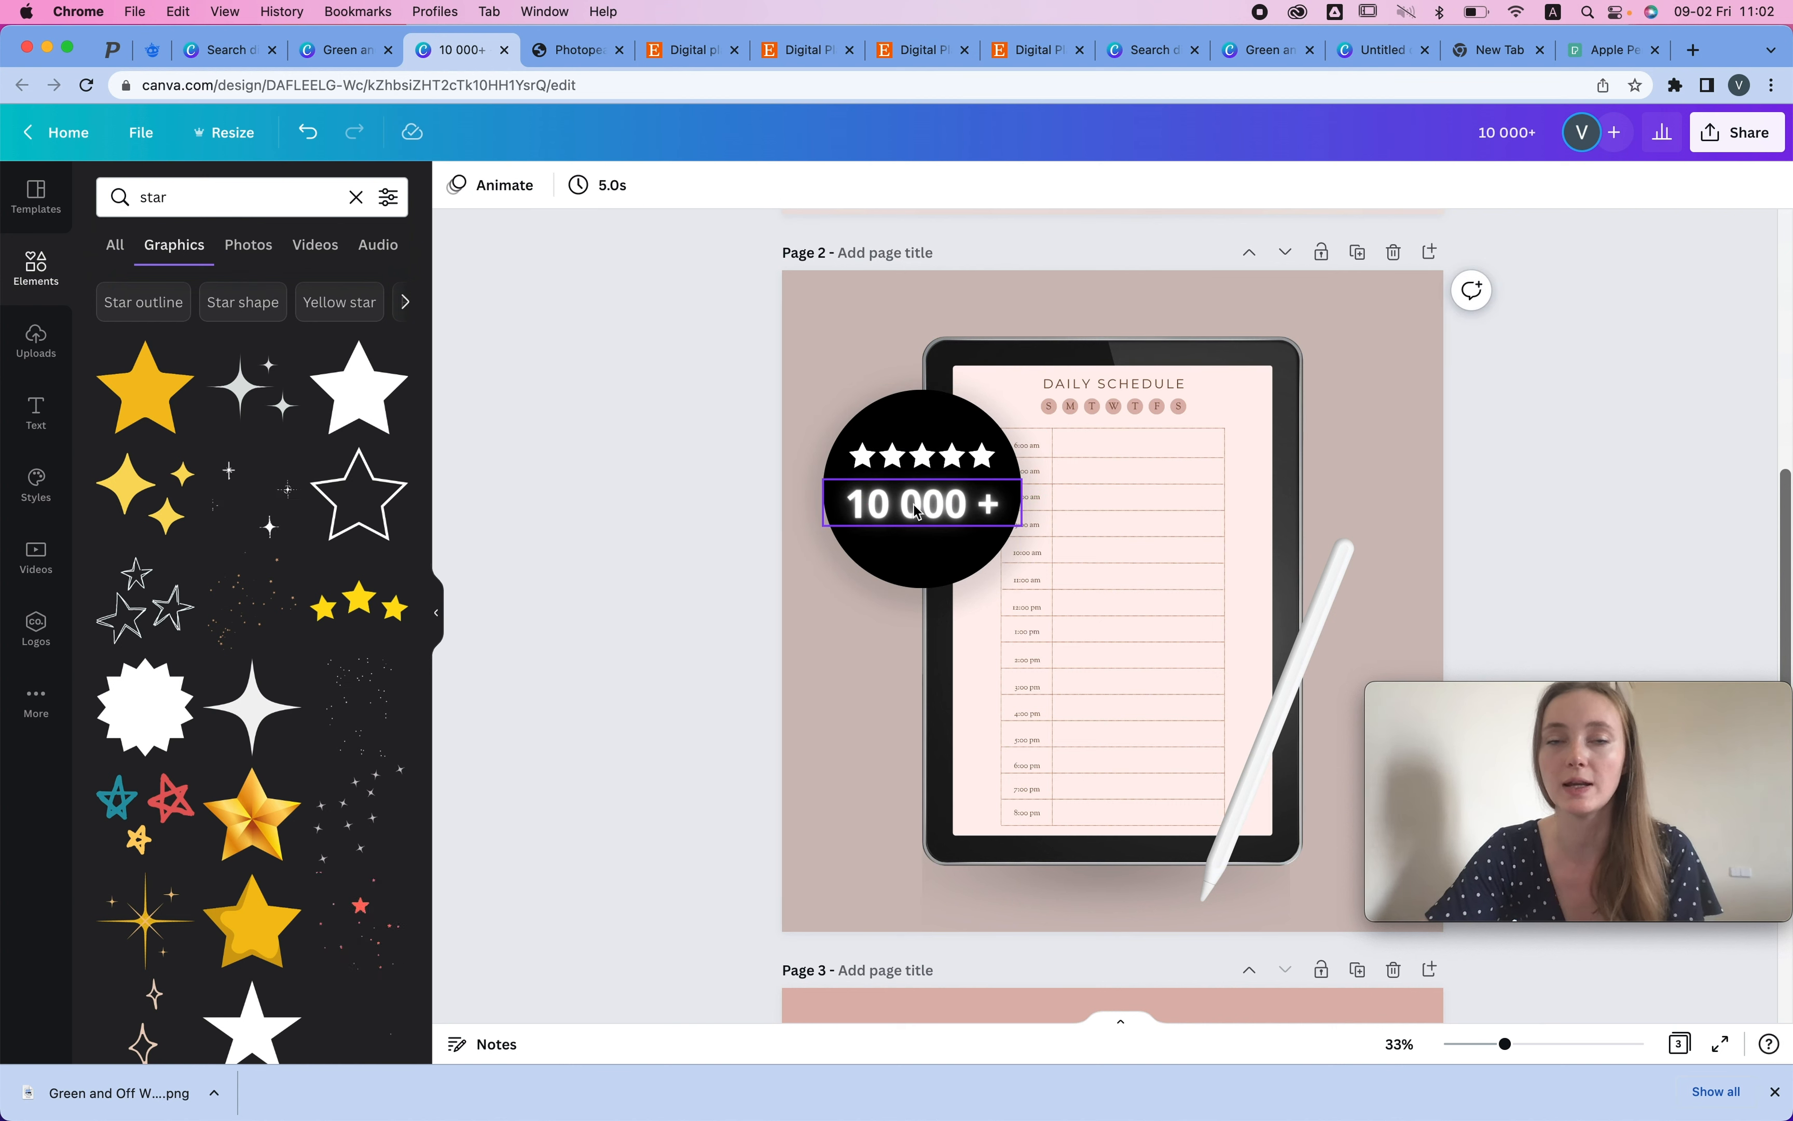
# - Group the five stars in the badge and move the group slightly down, centred above the text
pyautogui.click(956, 495)
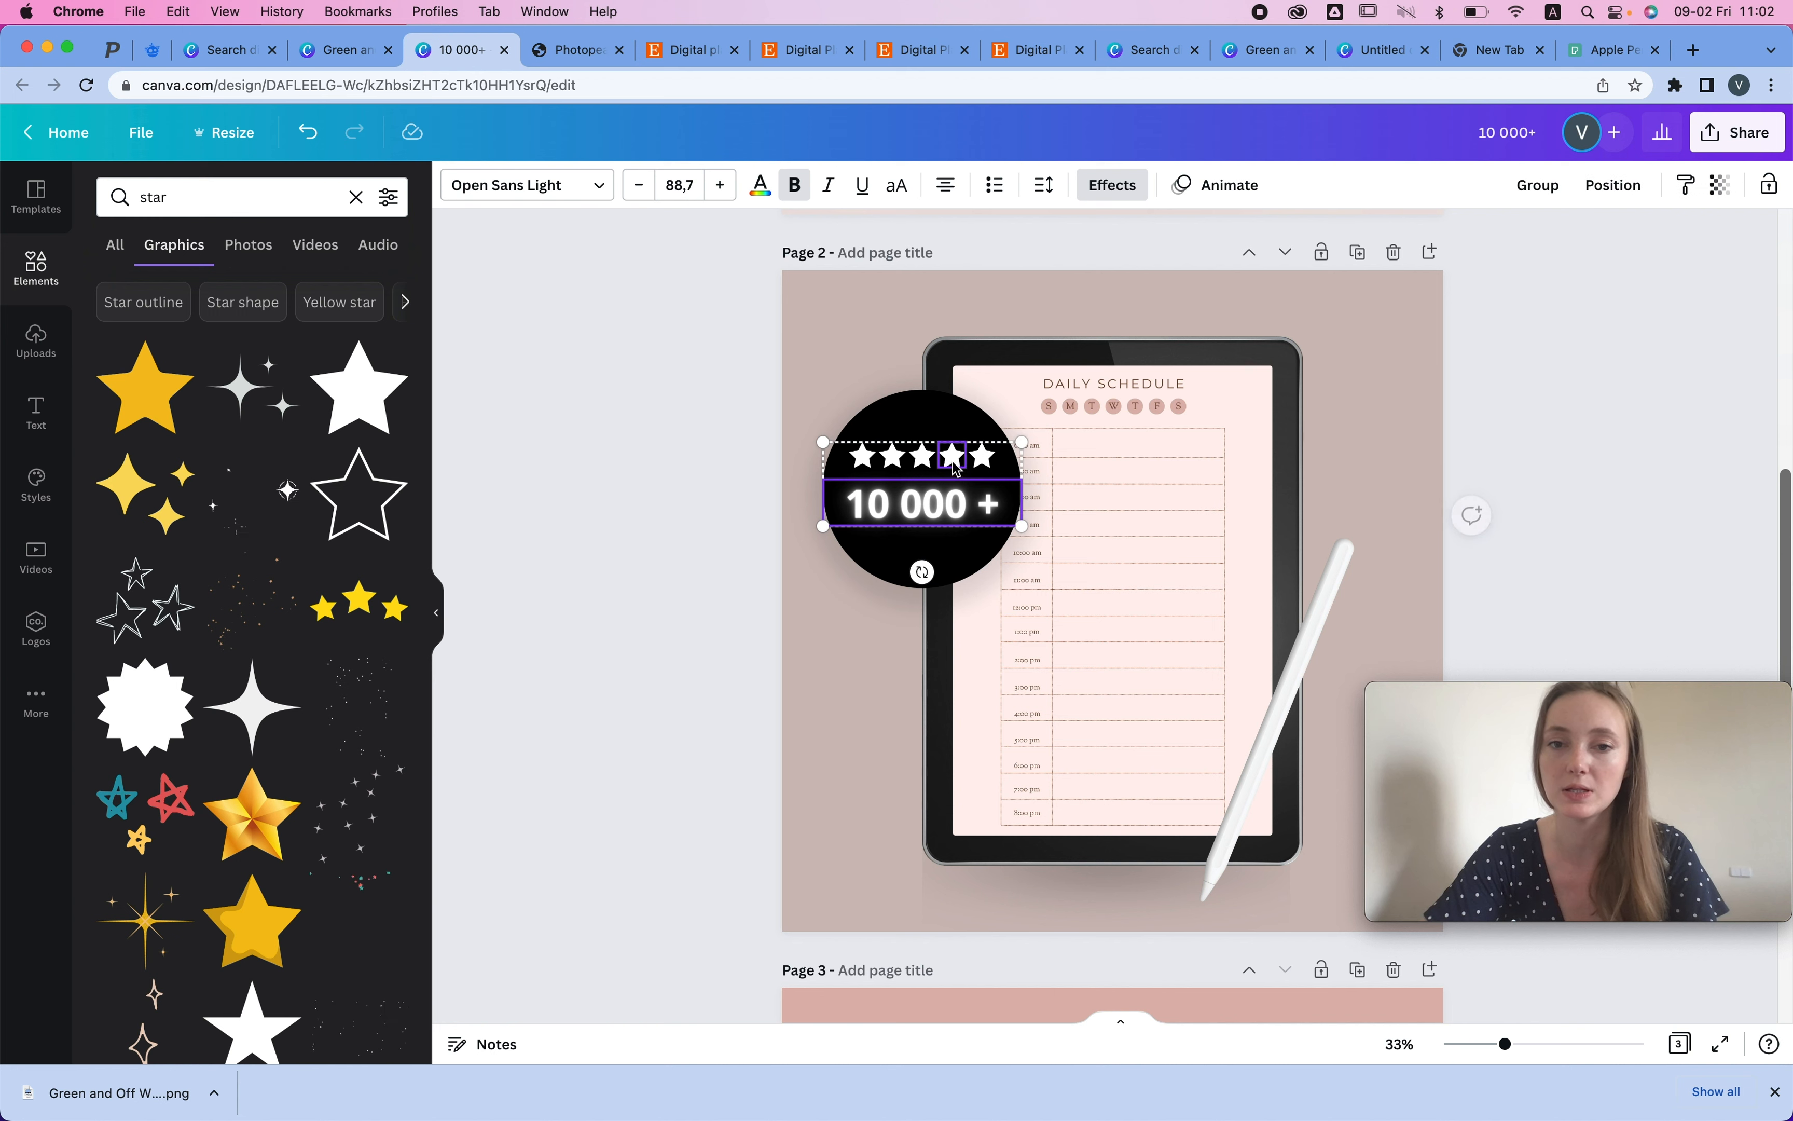
pyautogui.click(983, 455)
pyautogui.keyDown('shift'); pyautogui.click(938, 460); pyautogui.keyUp('shift')
pyautogui.keyDown('shift'); pyautogui.click(919, 458); pyautogui.keyUp('shift')
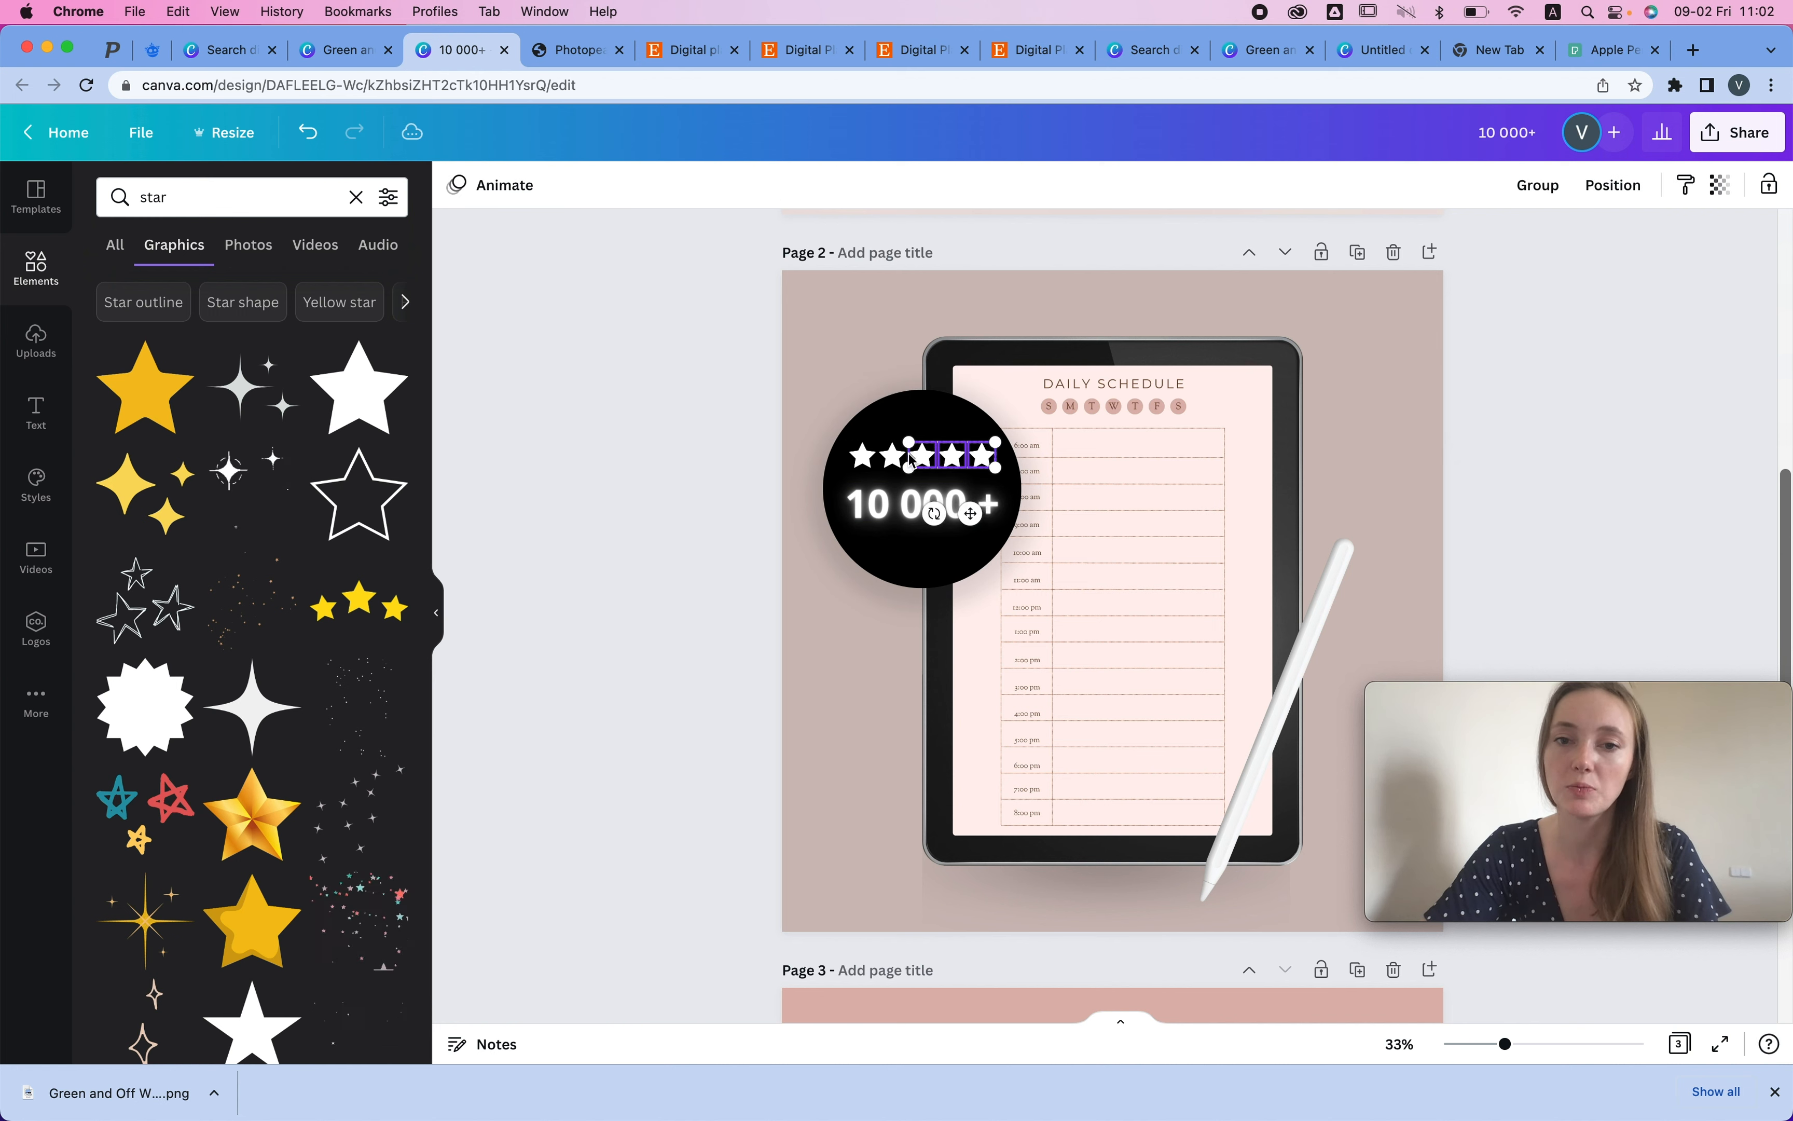
pyautogui.click(1533, 185)
pyautogui.moveTo(999, 468); pyautogui.dragTo(913, 476)
# - Enlarge the "10 000 +" text to nearly fill the badge's width and adjust its position below the stars
pyautogui.click(978, 512)
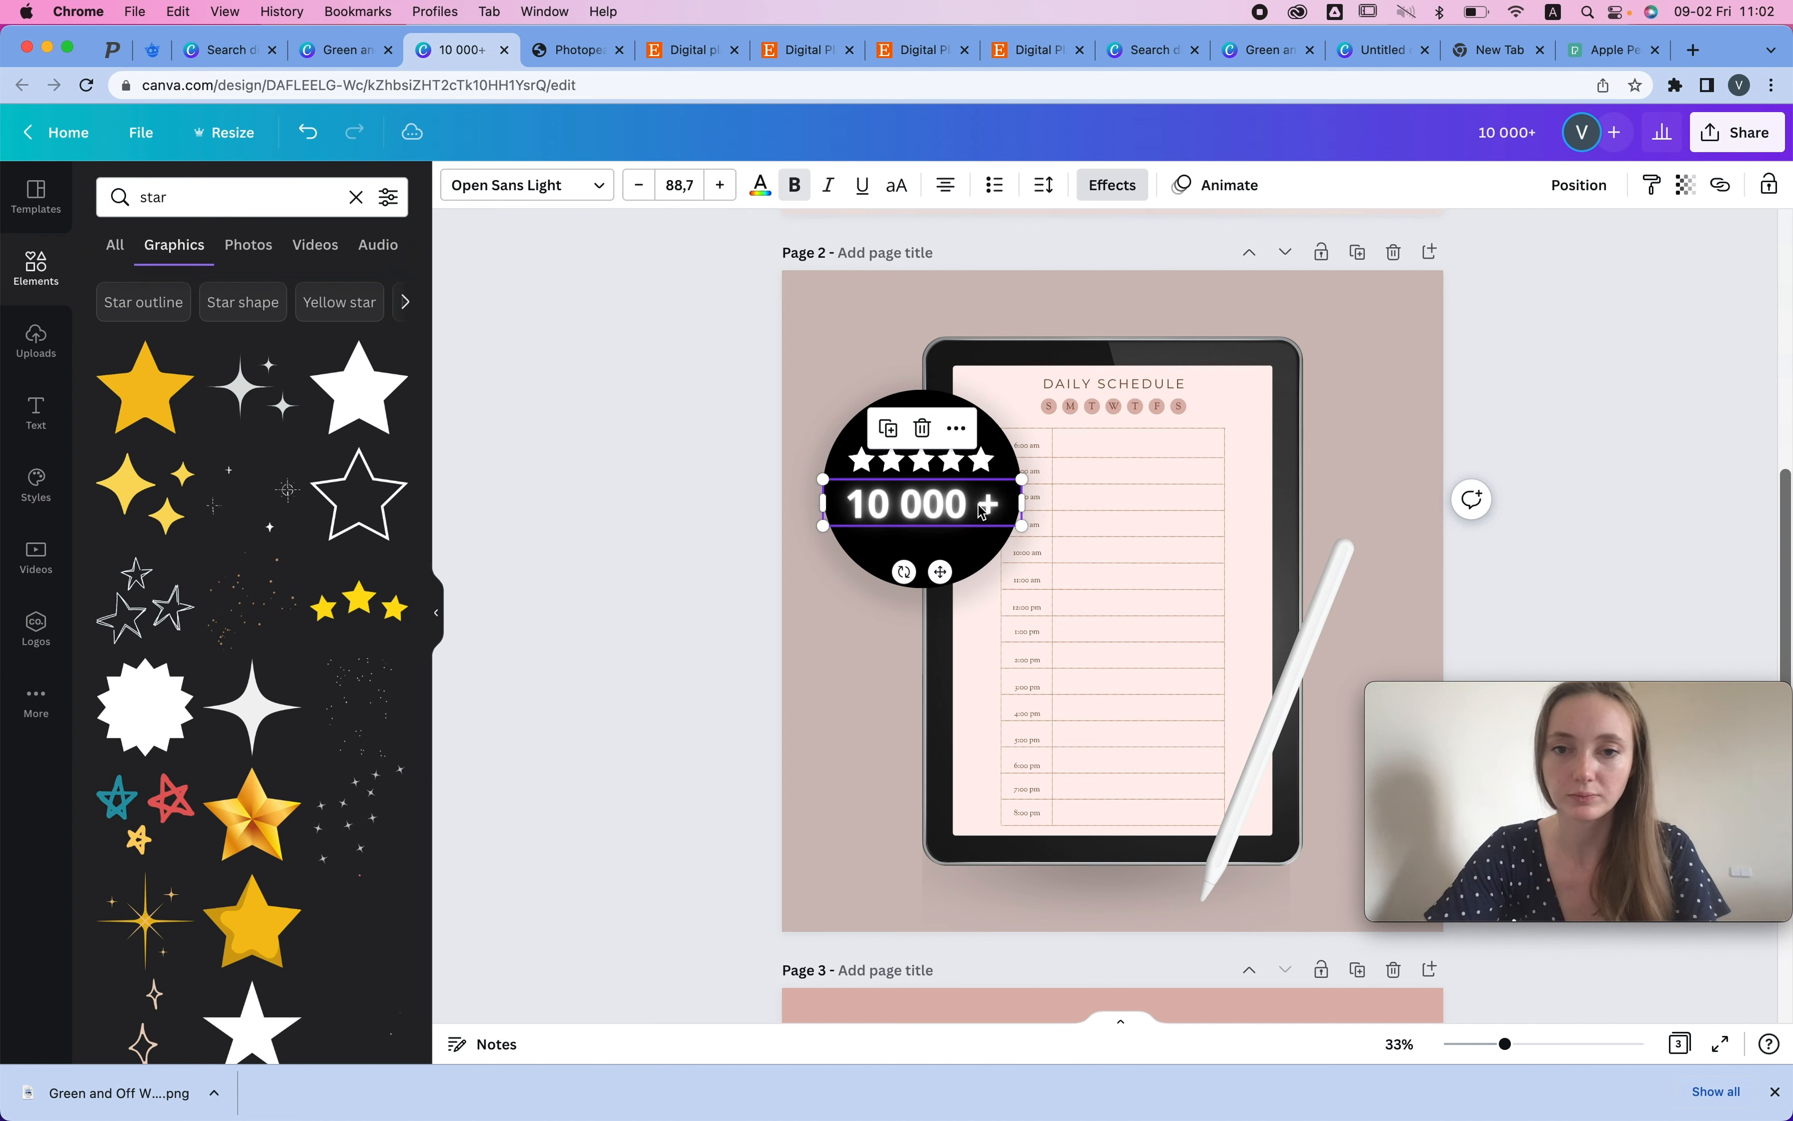
pyautogui.moveTo(1019, 524); pyautogui.dragTo(1035, 534)
pyautogui.moveTo(943, 460); pyautogui.dragTo(959, 495)
# - Colour the middle star golden yellow from the Chalk Pastel Seascape palette
pyautogui.click(926, 460)
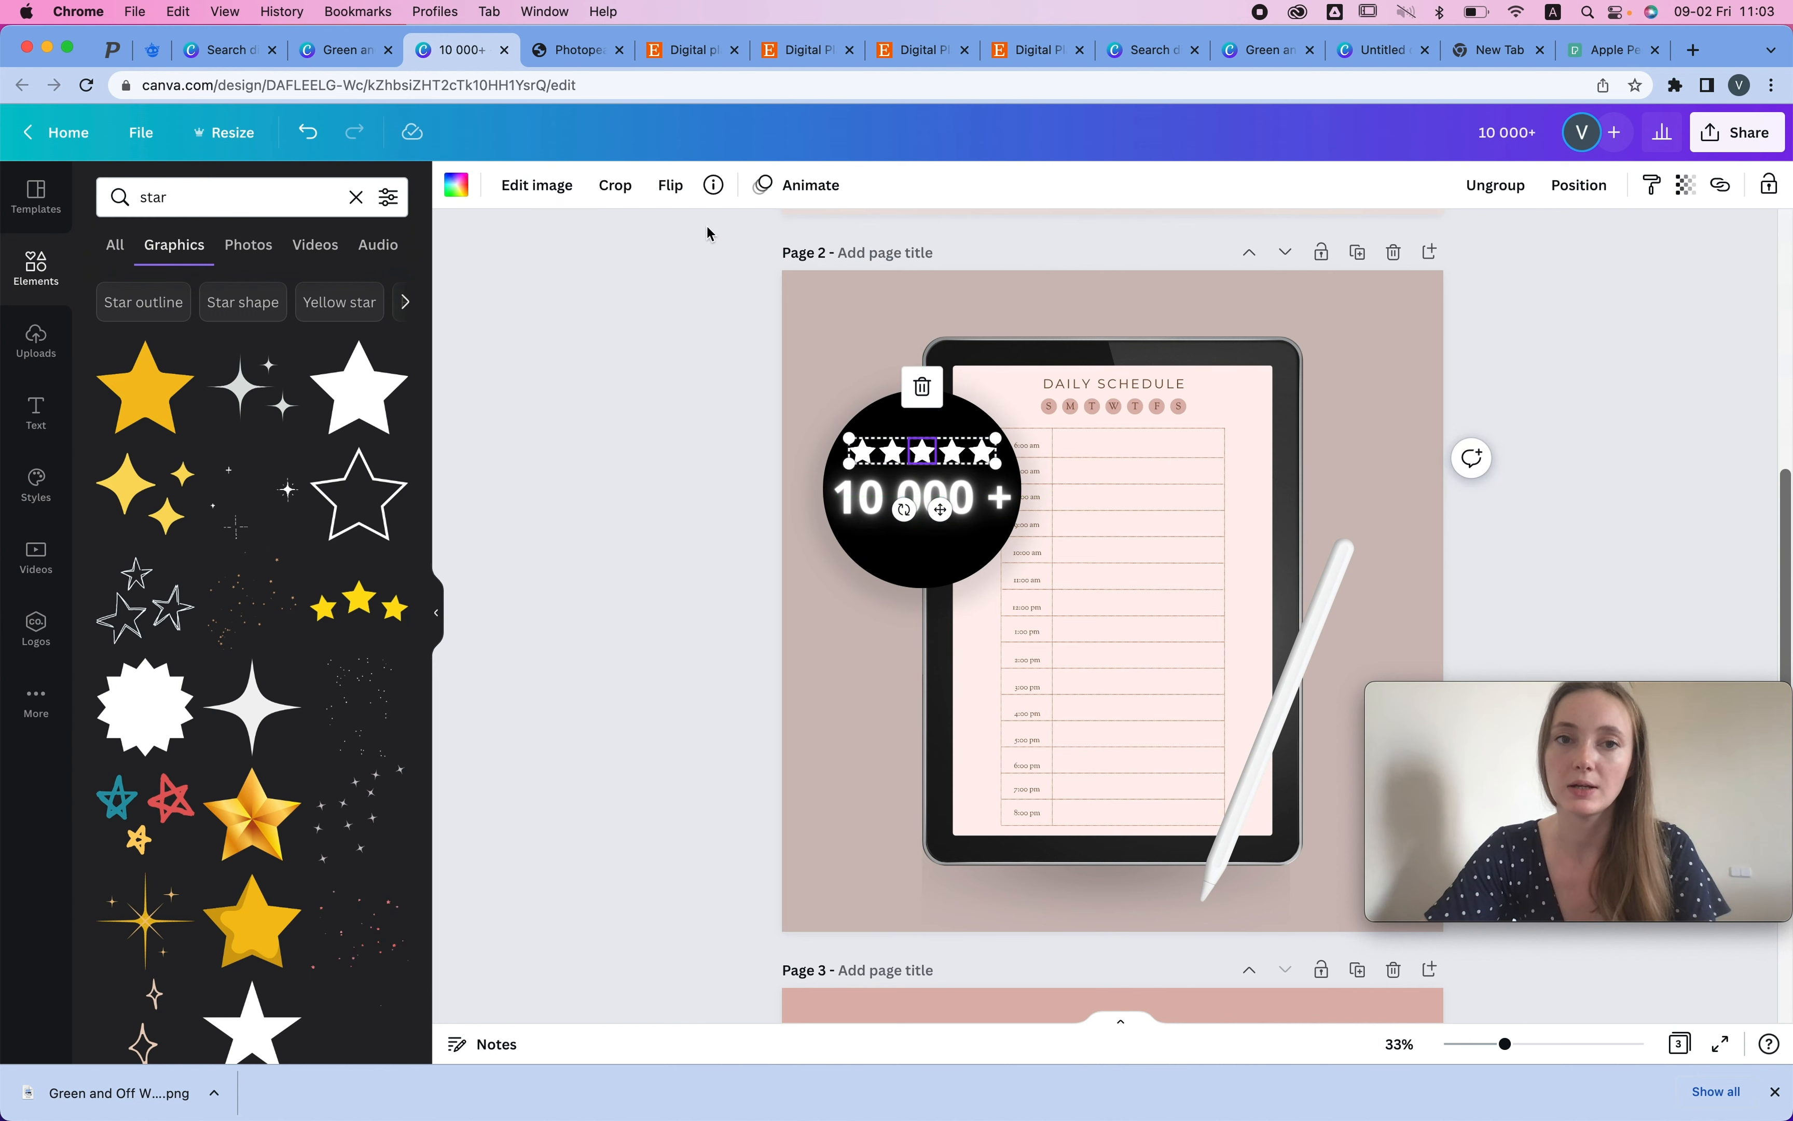
pyautogui.click(457, 185)
pyautogui.click(224, 288)
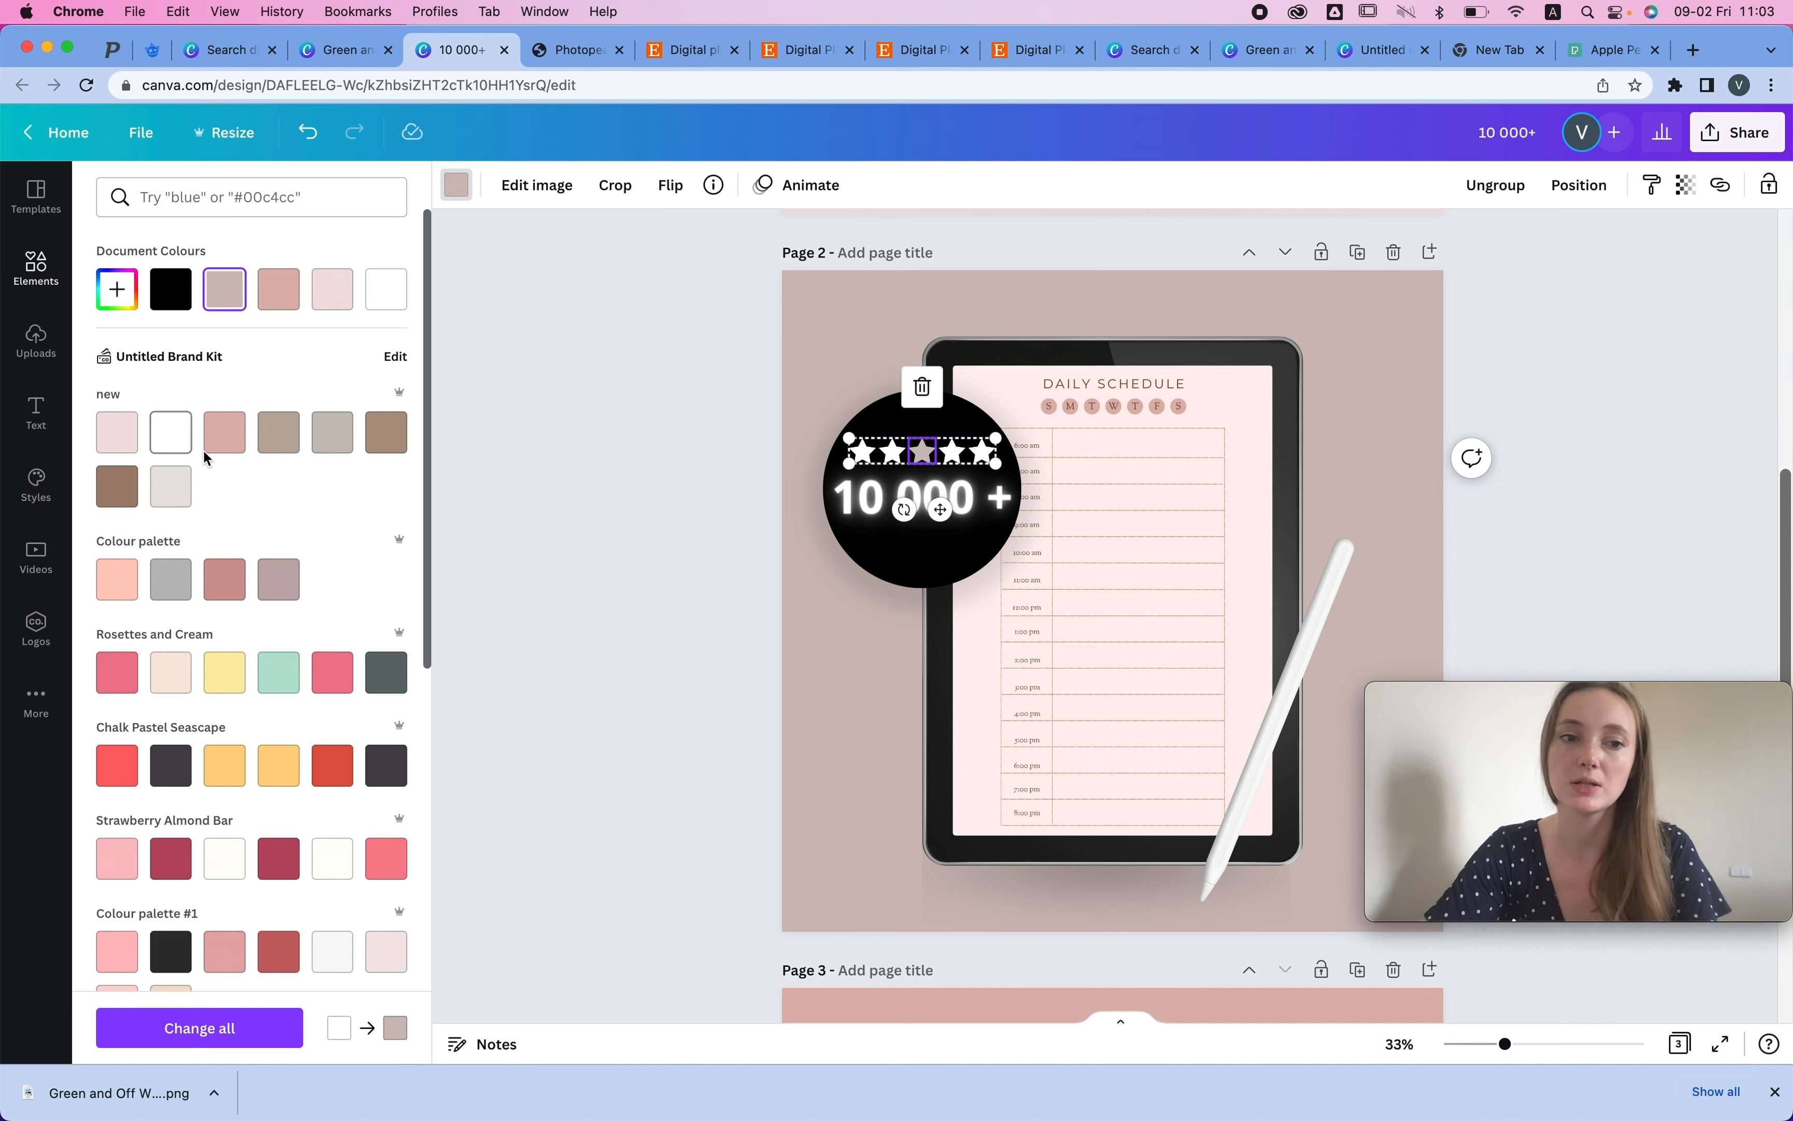
pyautogui.click(237, 766)
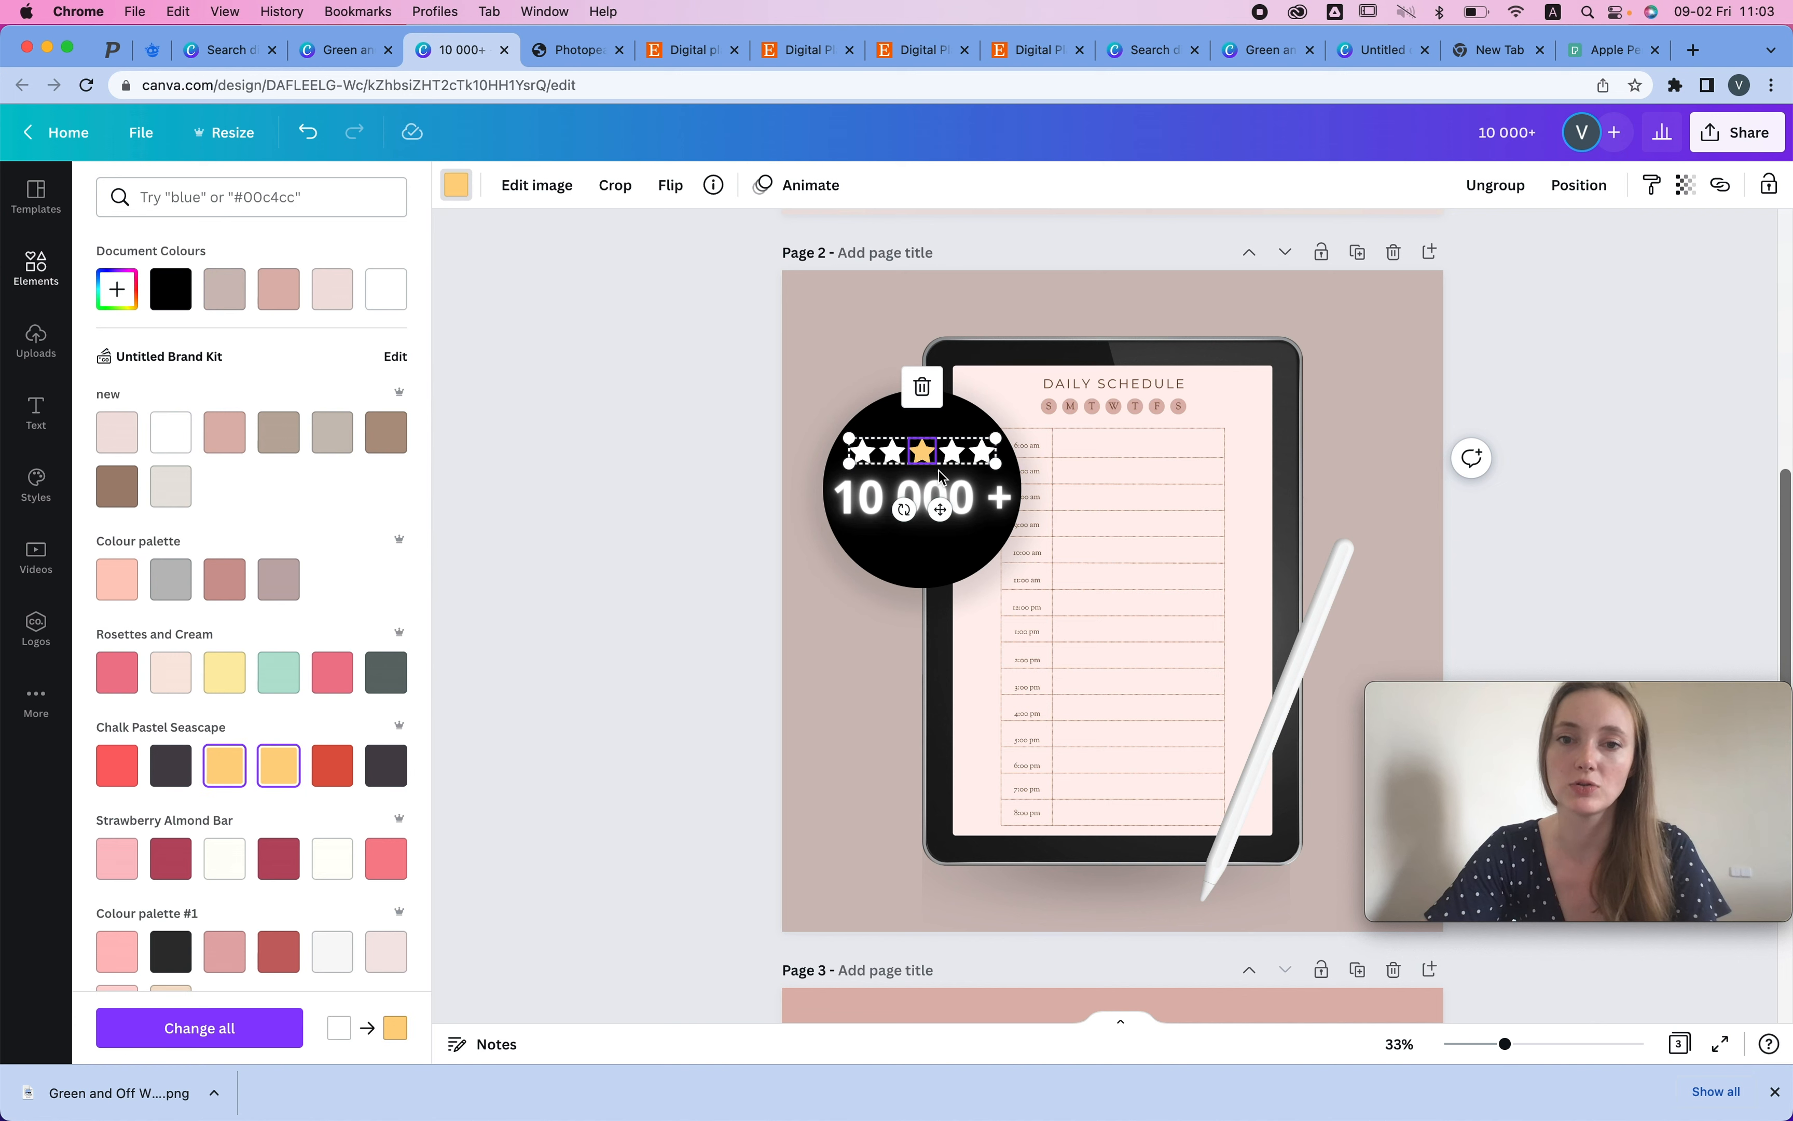
# - Colour the other four stars with the same golden yellow from the Chalk Pastel Seascape palette
pyautogui.click(954, 452)
pyautogui.click(276, 766)
pyautogui.click(892, 452)
pyautogui.click(275, 767)
pyautogui.click(864, 451)
pyautogui.click(275, 769)
pyautogui.click(981, 453)
pyautogui.click(278, 766)
pyautogui.click(745, 396)
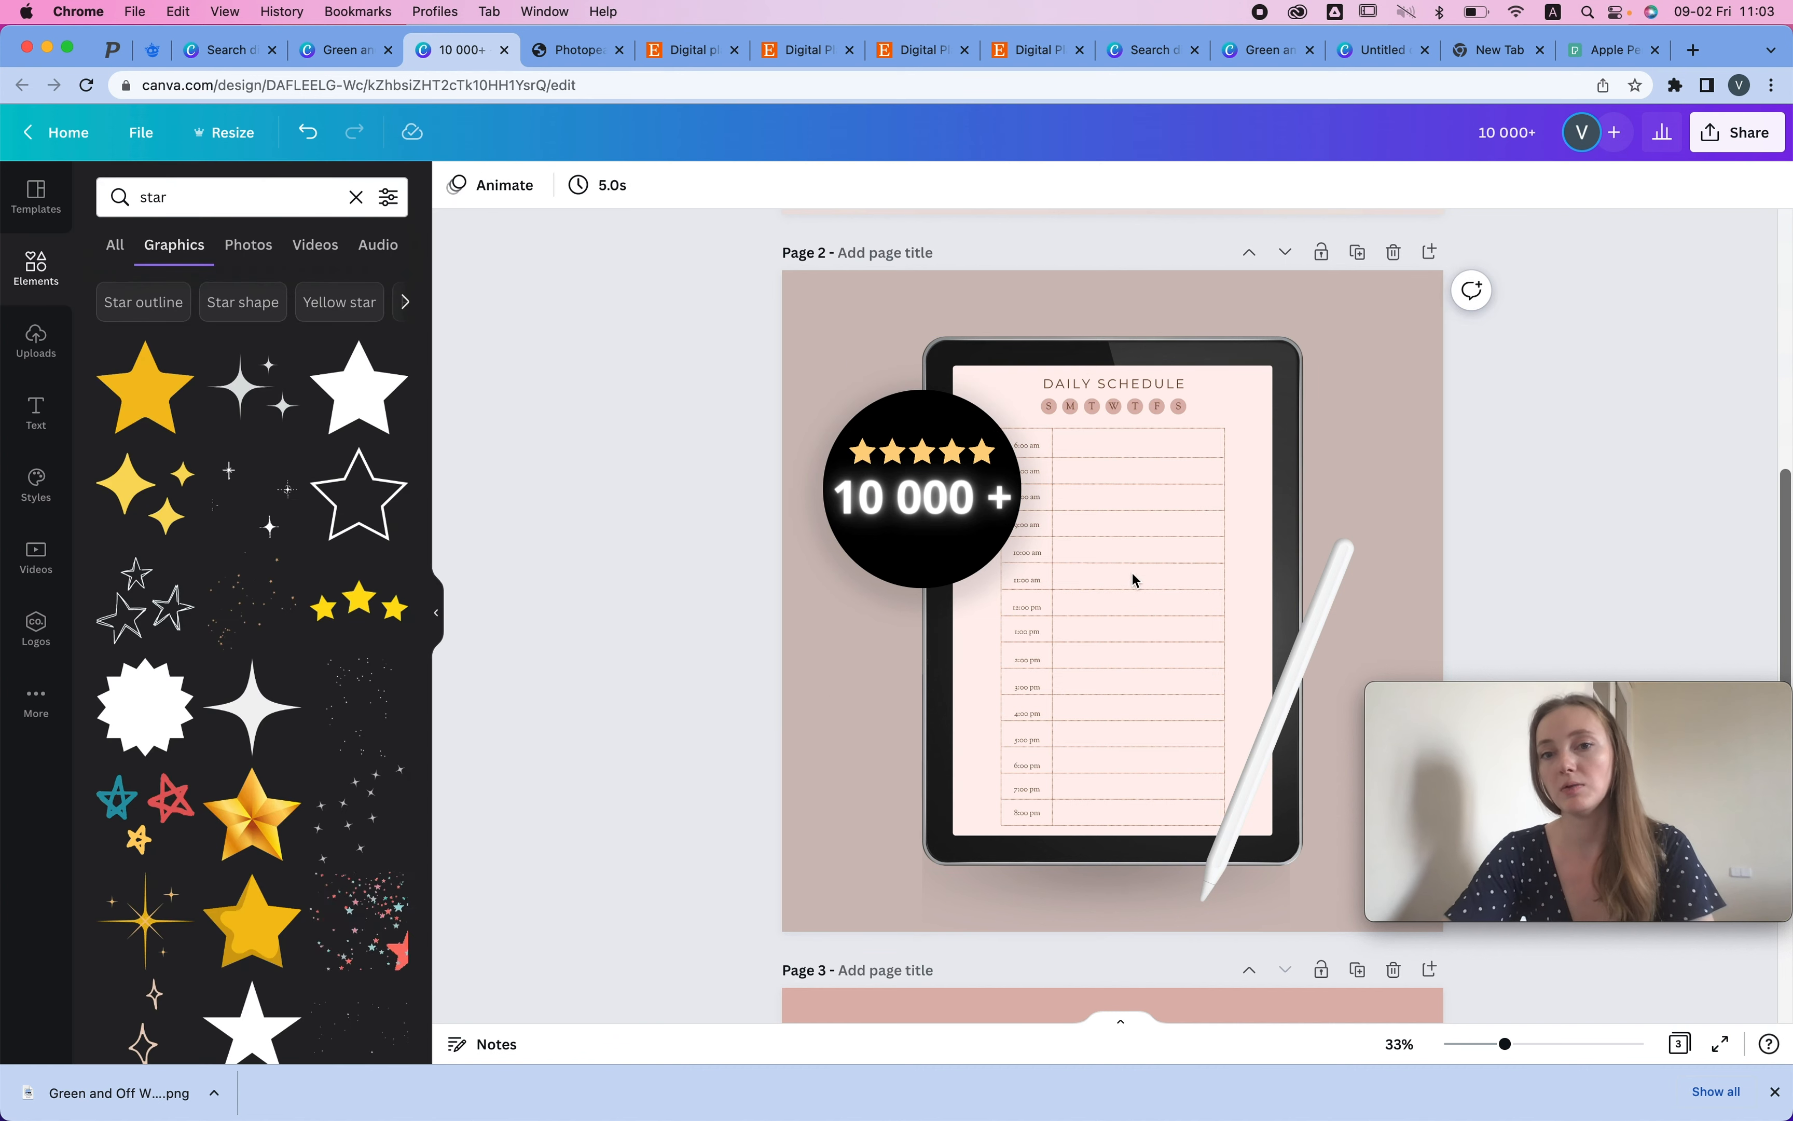
# - Undo the recolouring of all five stars
pyautogui.press('super+z')
pyautogui.press('super+z')
pyautogui.press('super+z')
pyautogui.press('super+z')
pyautogui.press('super+z')
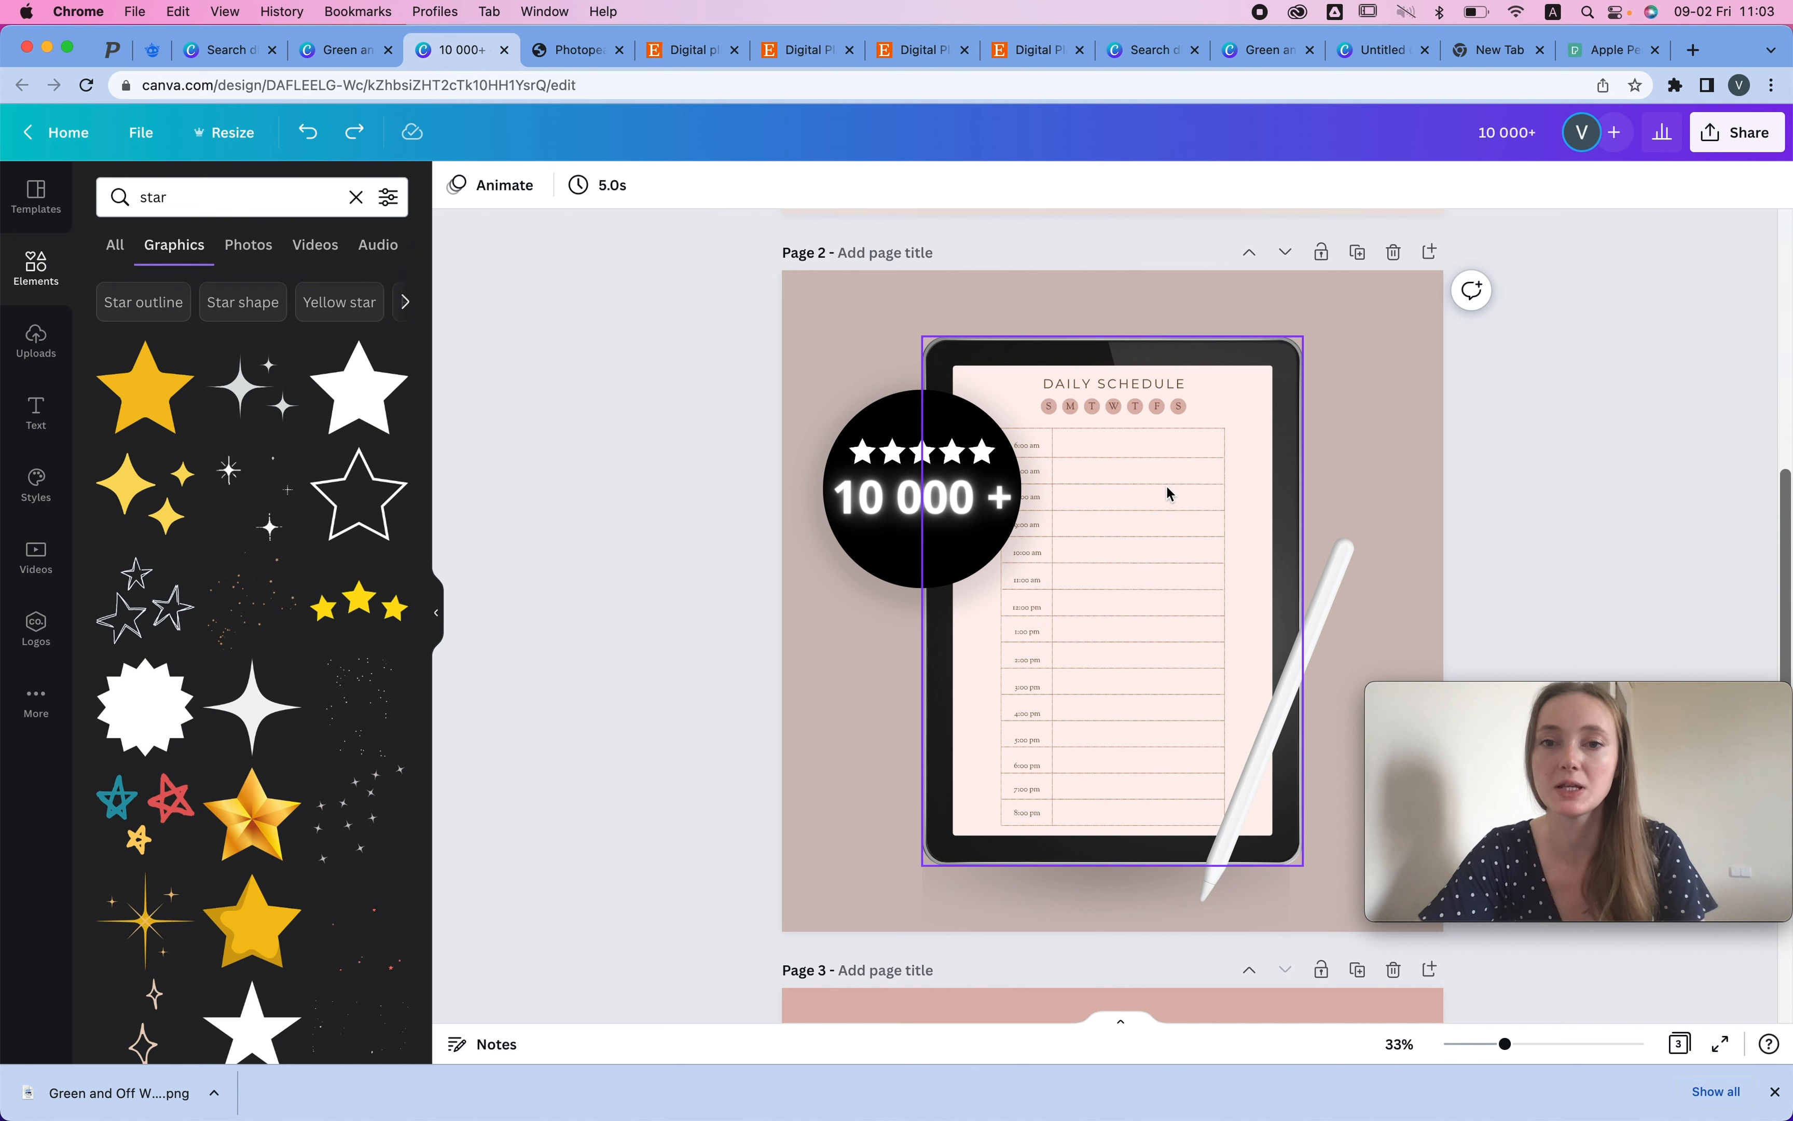
# - Shrink the "10 000 +" text in the badge to font size 74.4 and place a duplicate of it directly below
pyautogui.click(998, 496)
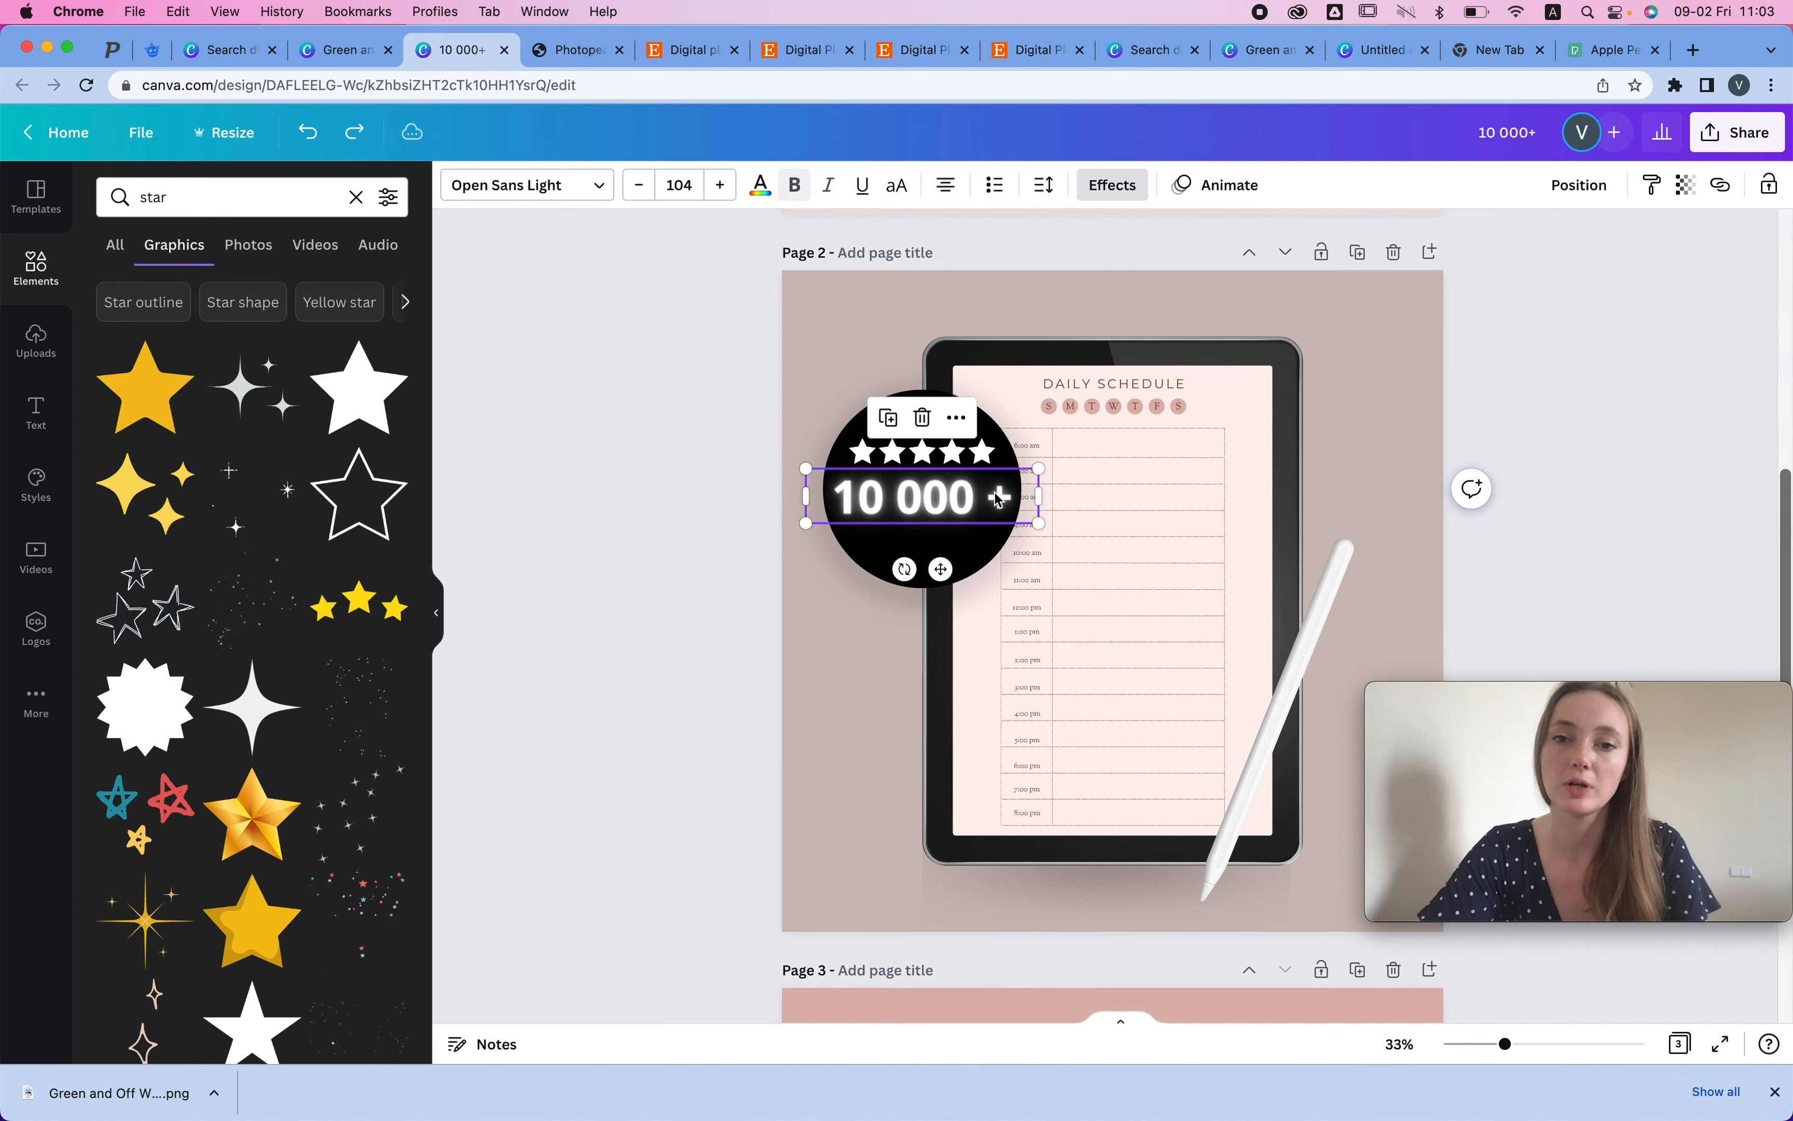
pyautogui.moveTo(1039, 524); pyautogui.dragTo(945, 541)
pyautogui.click(1405, 432)
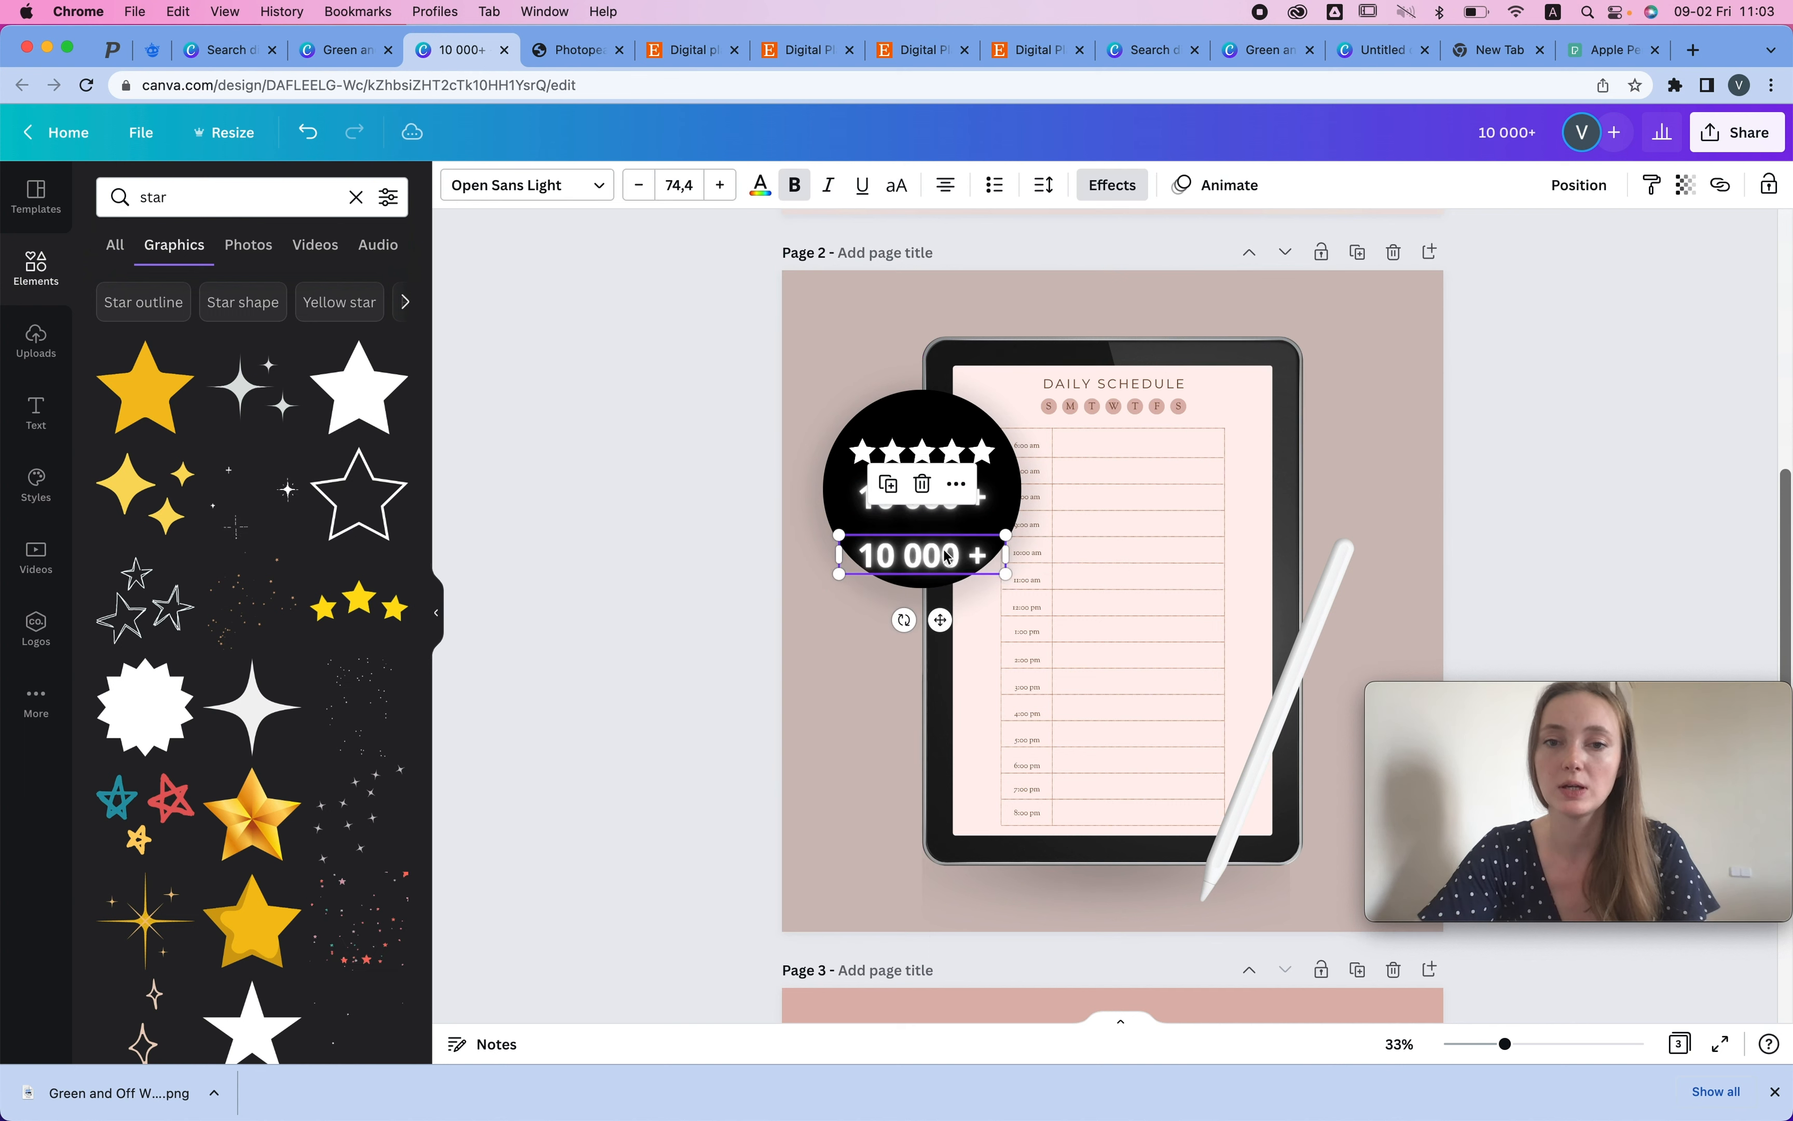
# - Replace the lower duplicate's text with "happy customers" and remove its text effect
pyautogui.tripleClick(944, 549)
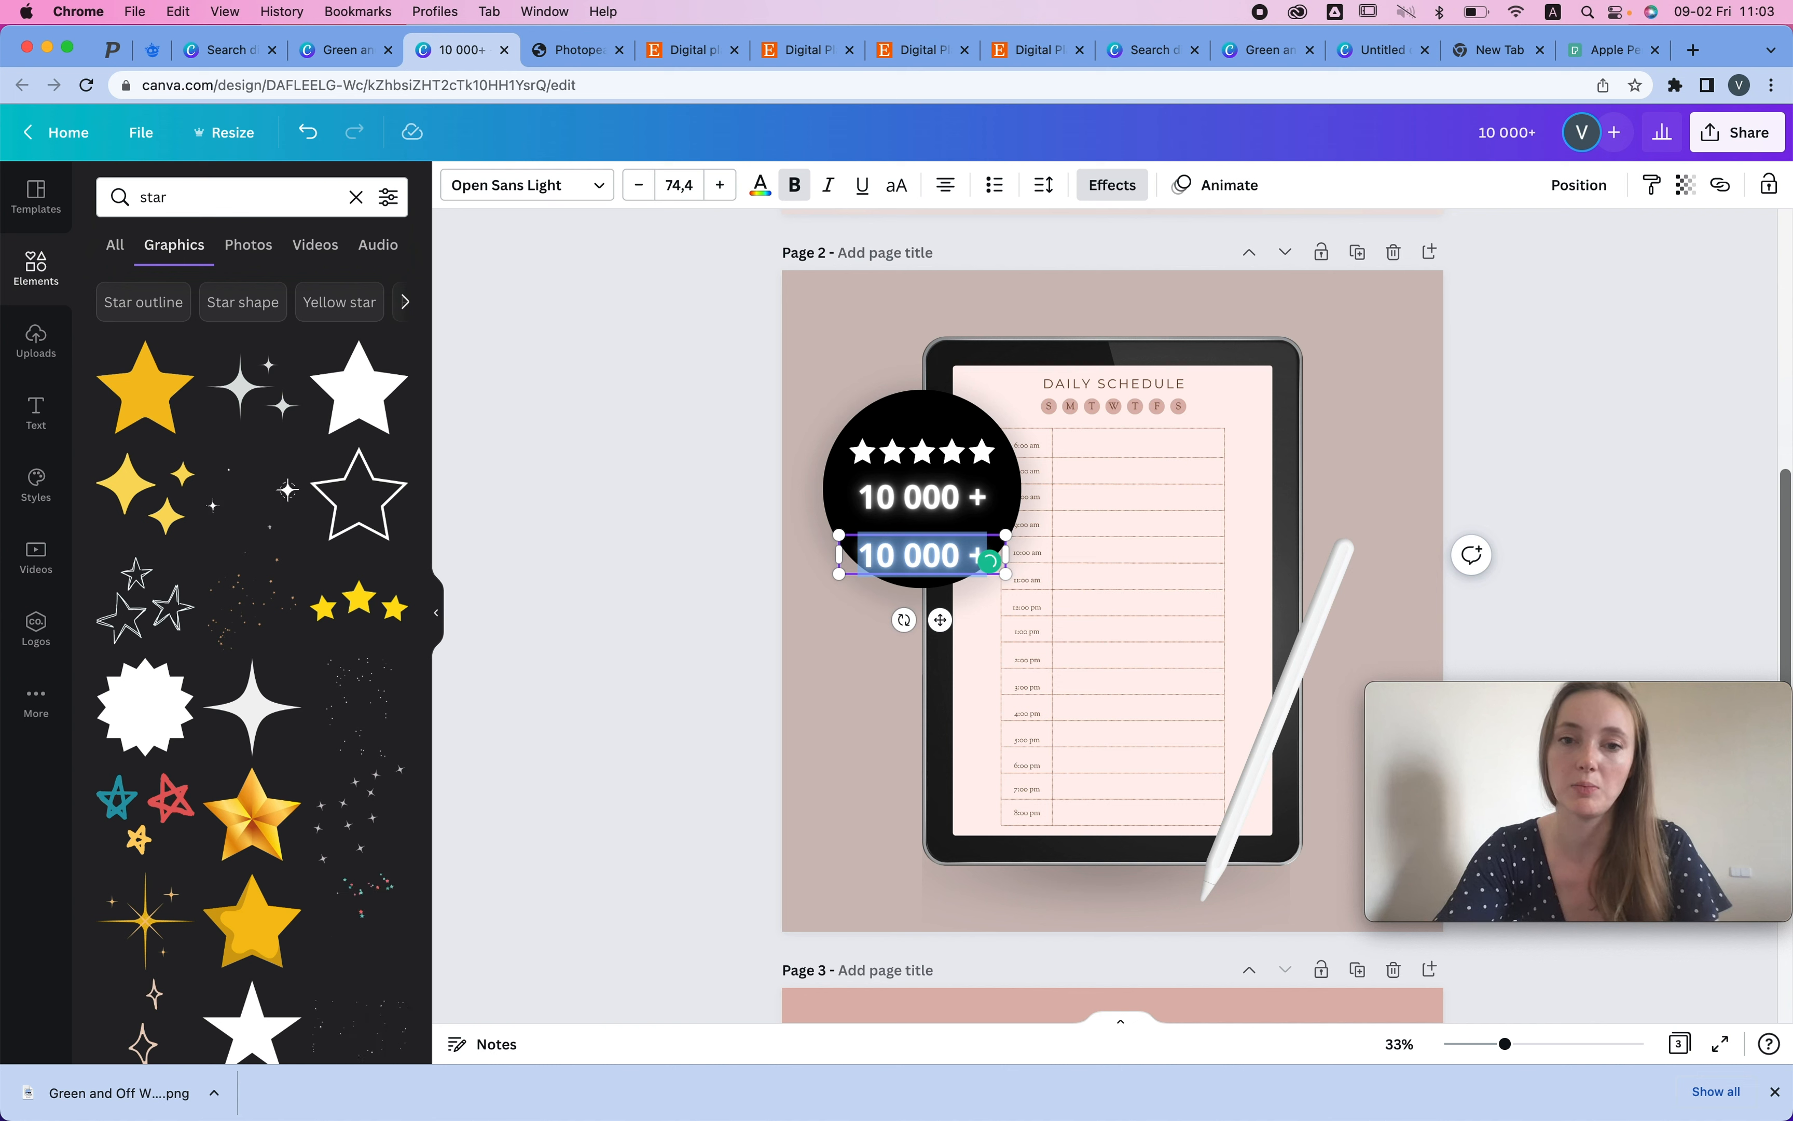
pyautogui.write('happy customers')
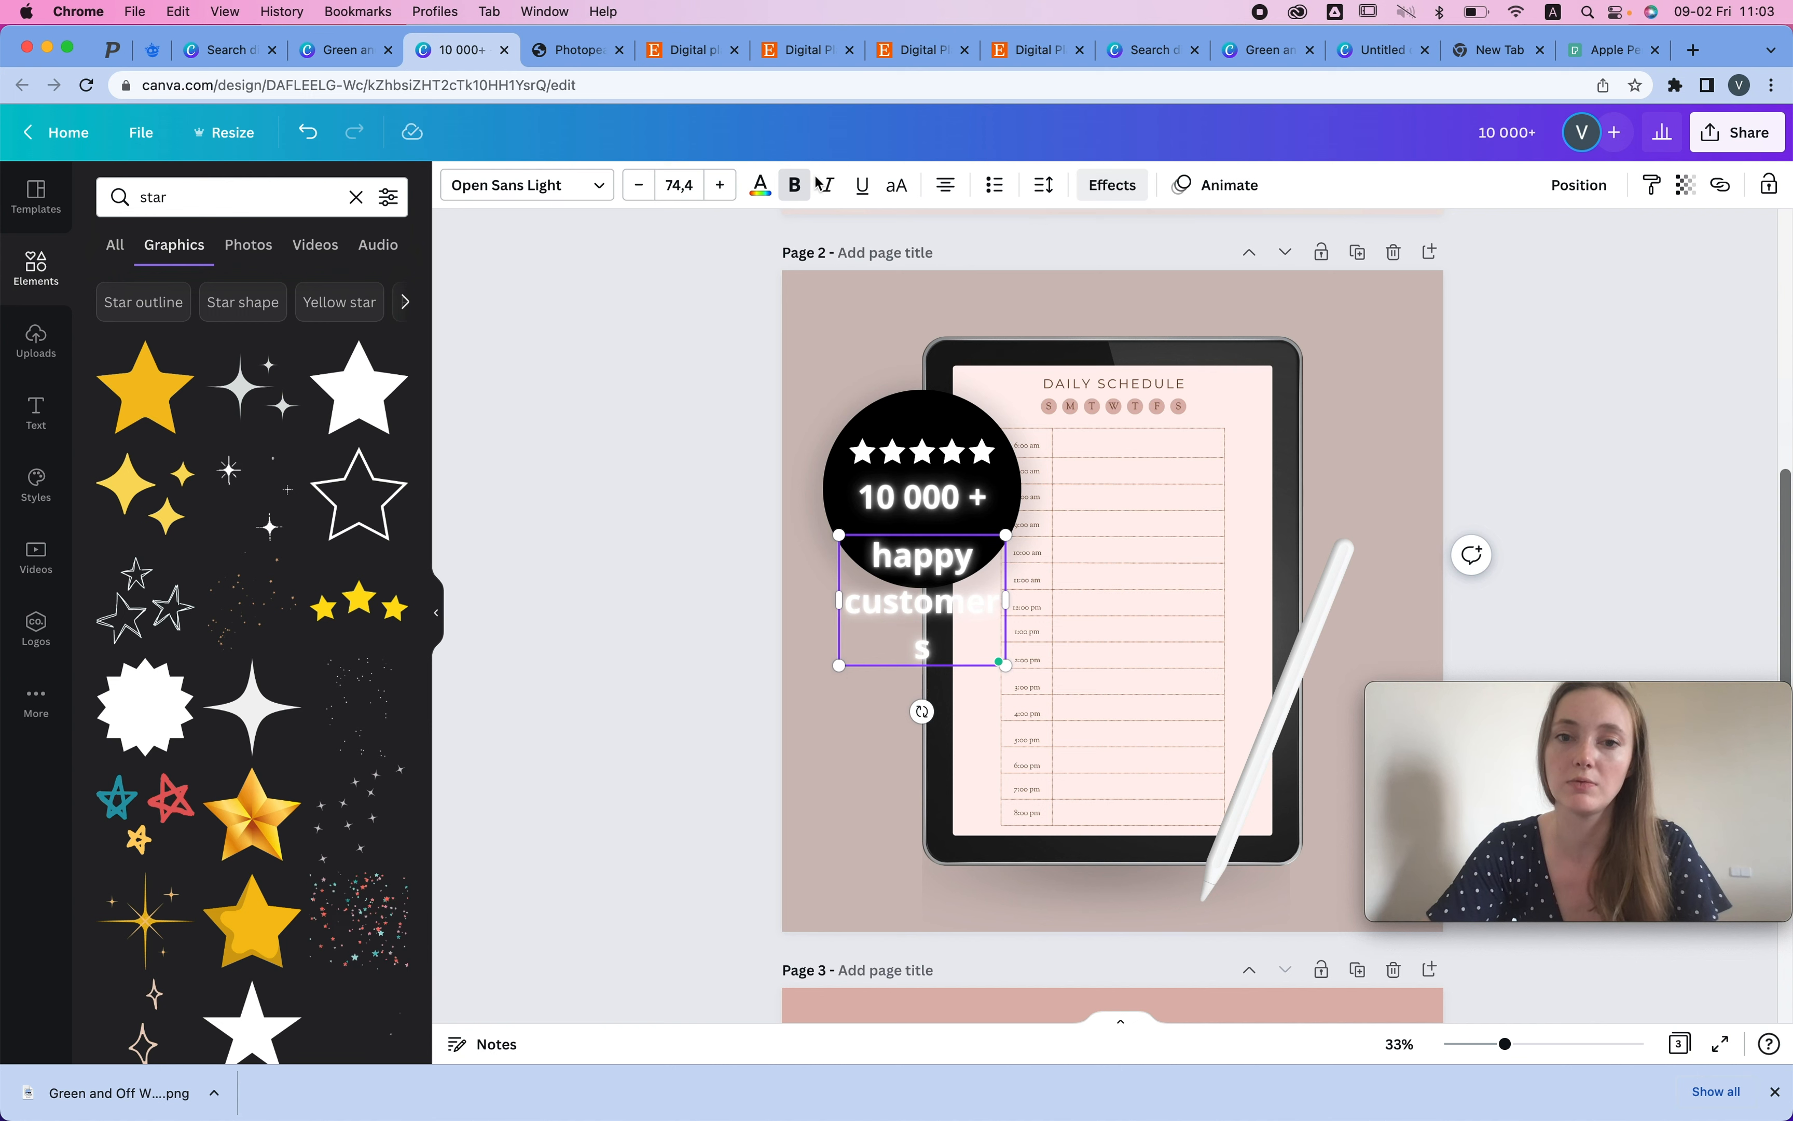
pyautogui.click(1128, 191)
pyautogui.click(150, 330)
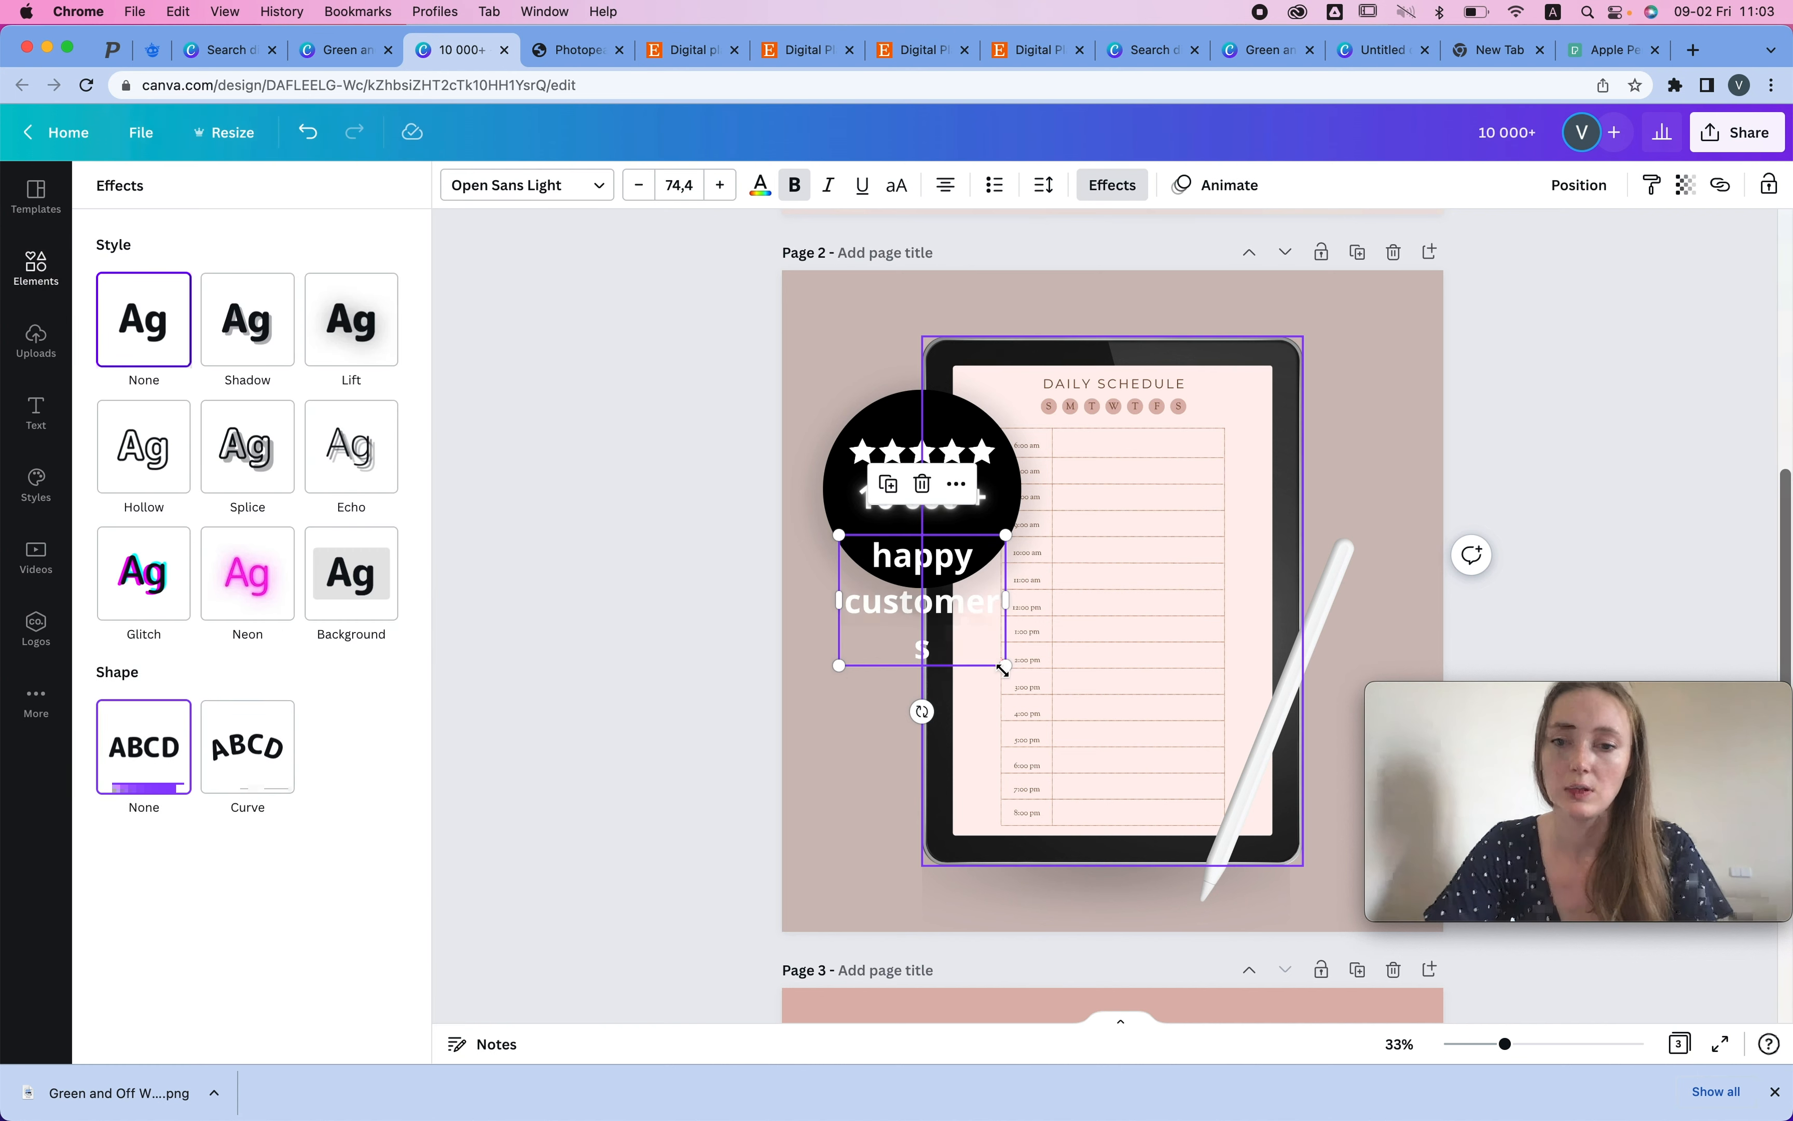
# - Shrink the "happy customers" text to font size 35.8 on a single line and position it just below "10 000 +"
pyautogui.moveTo(1006, 665); pyautogui.dragTo(941, 573)
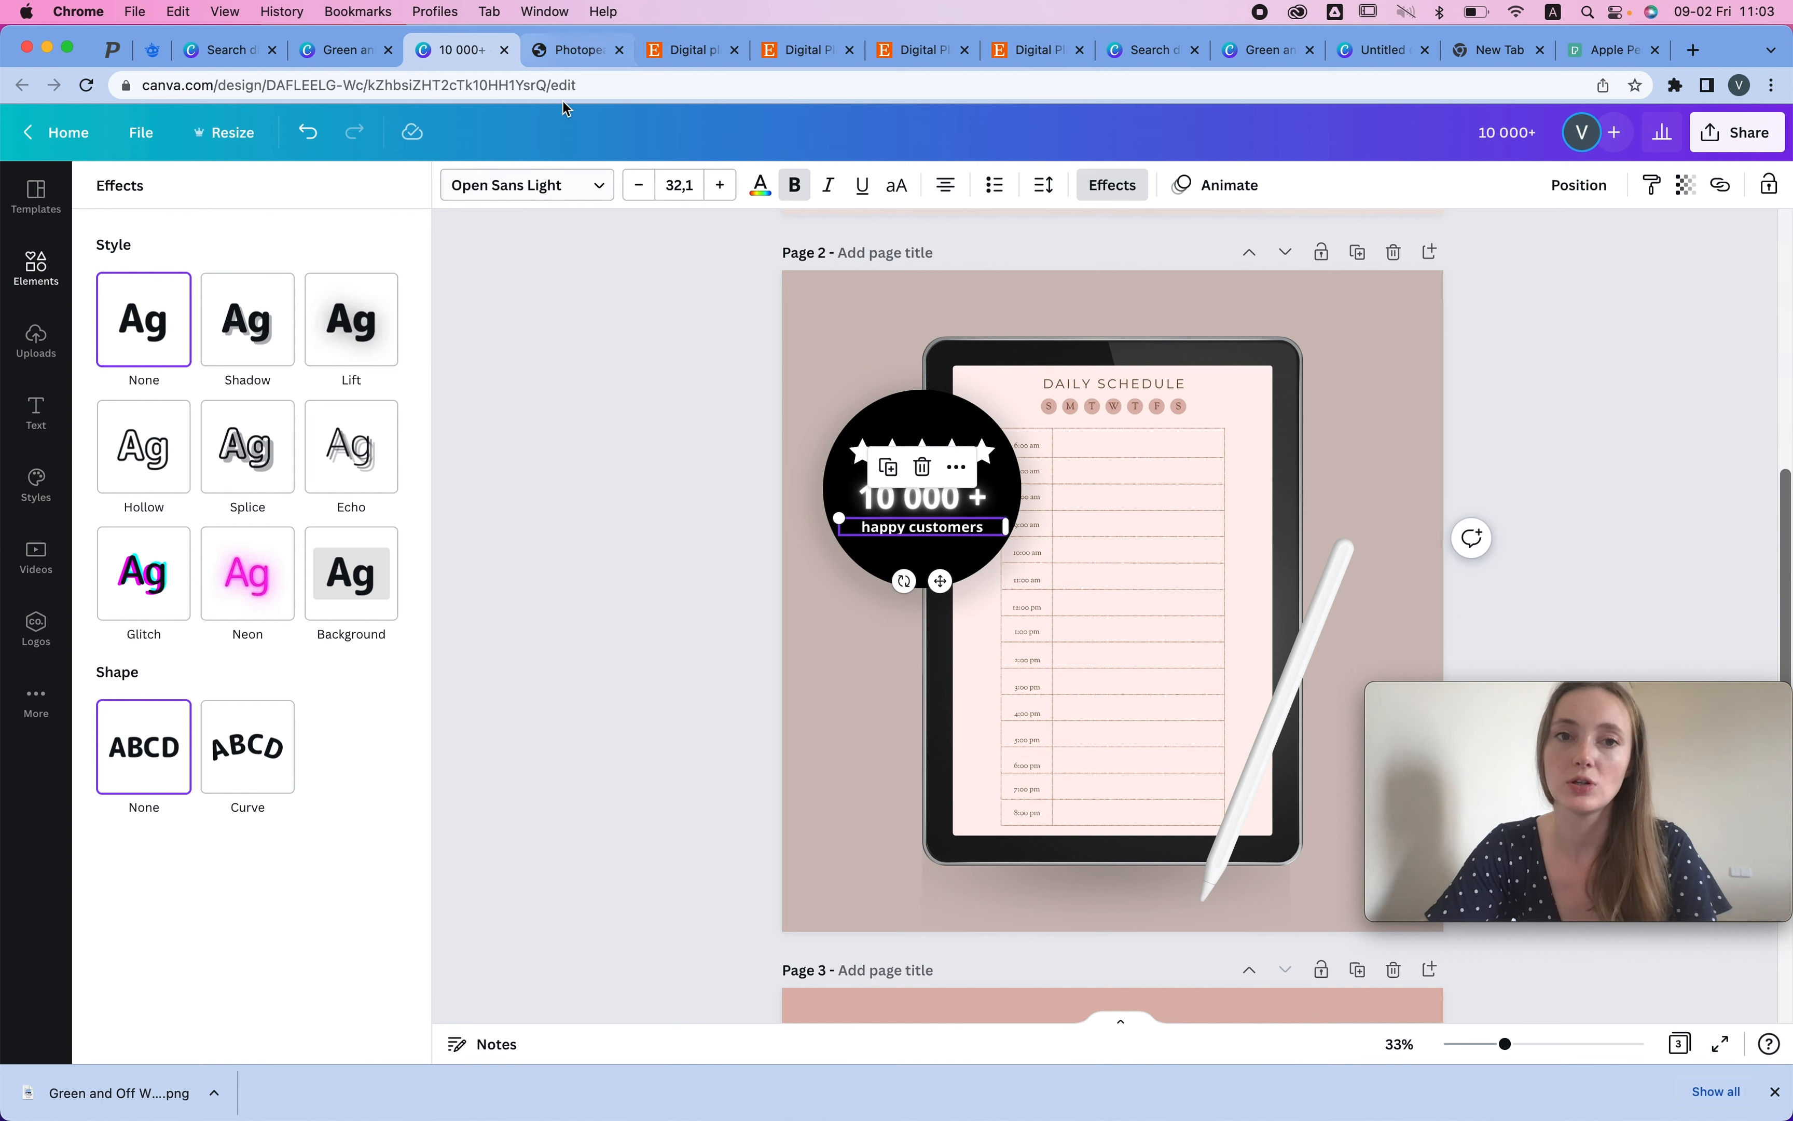
pyautogui.click(679, 185)
pyautogui.write('3')
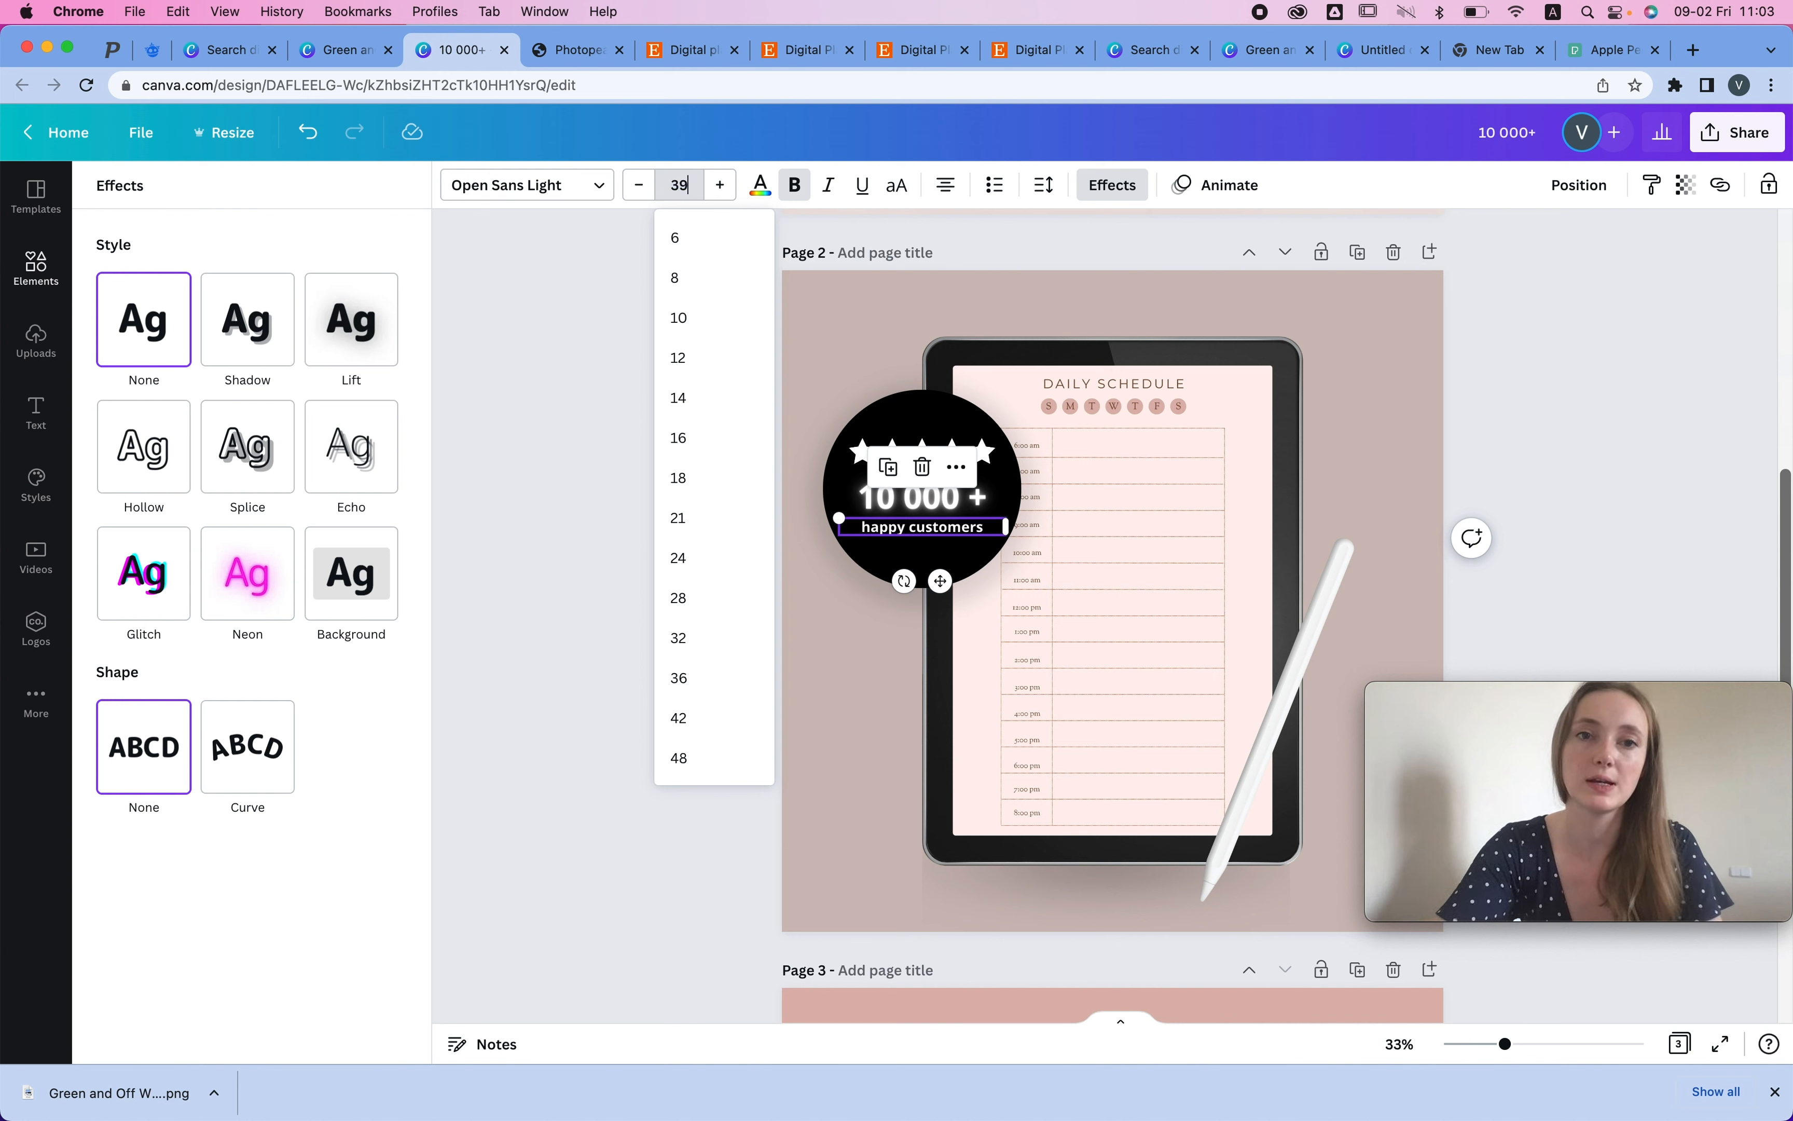
pyautogui.write('0')
pyautogui.press('Return')
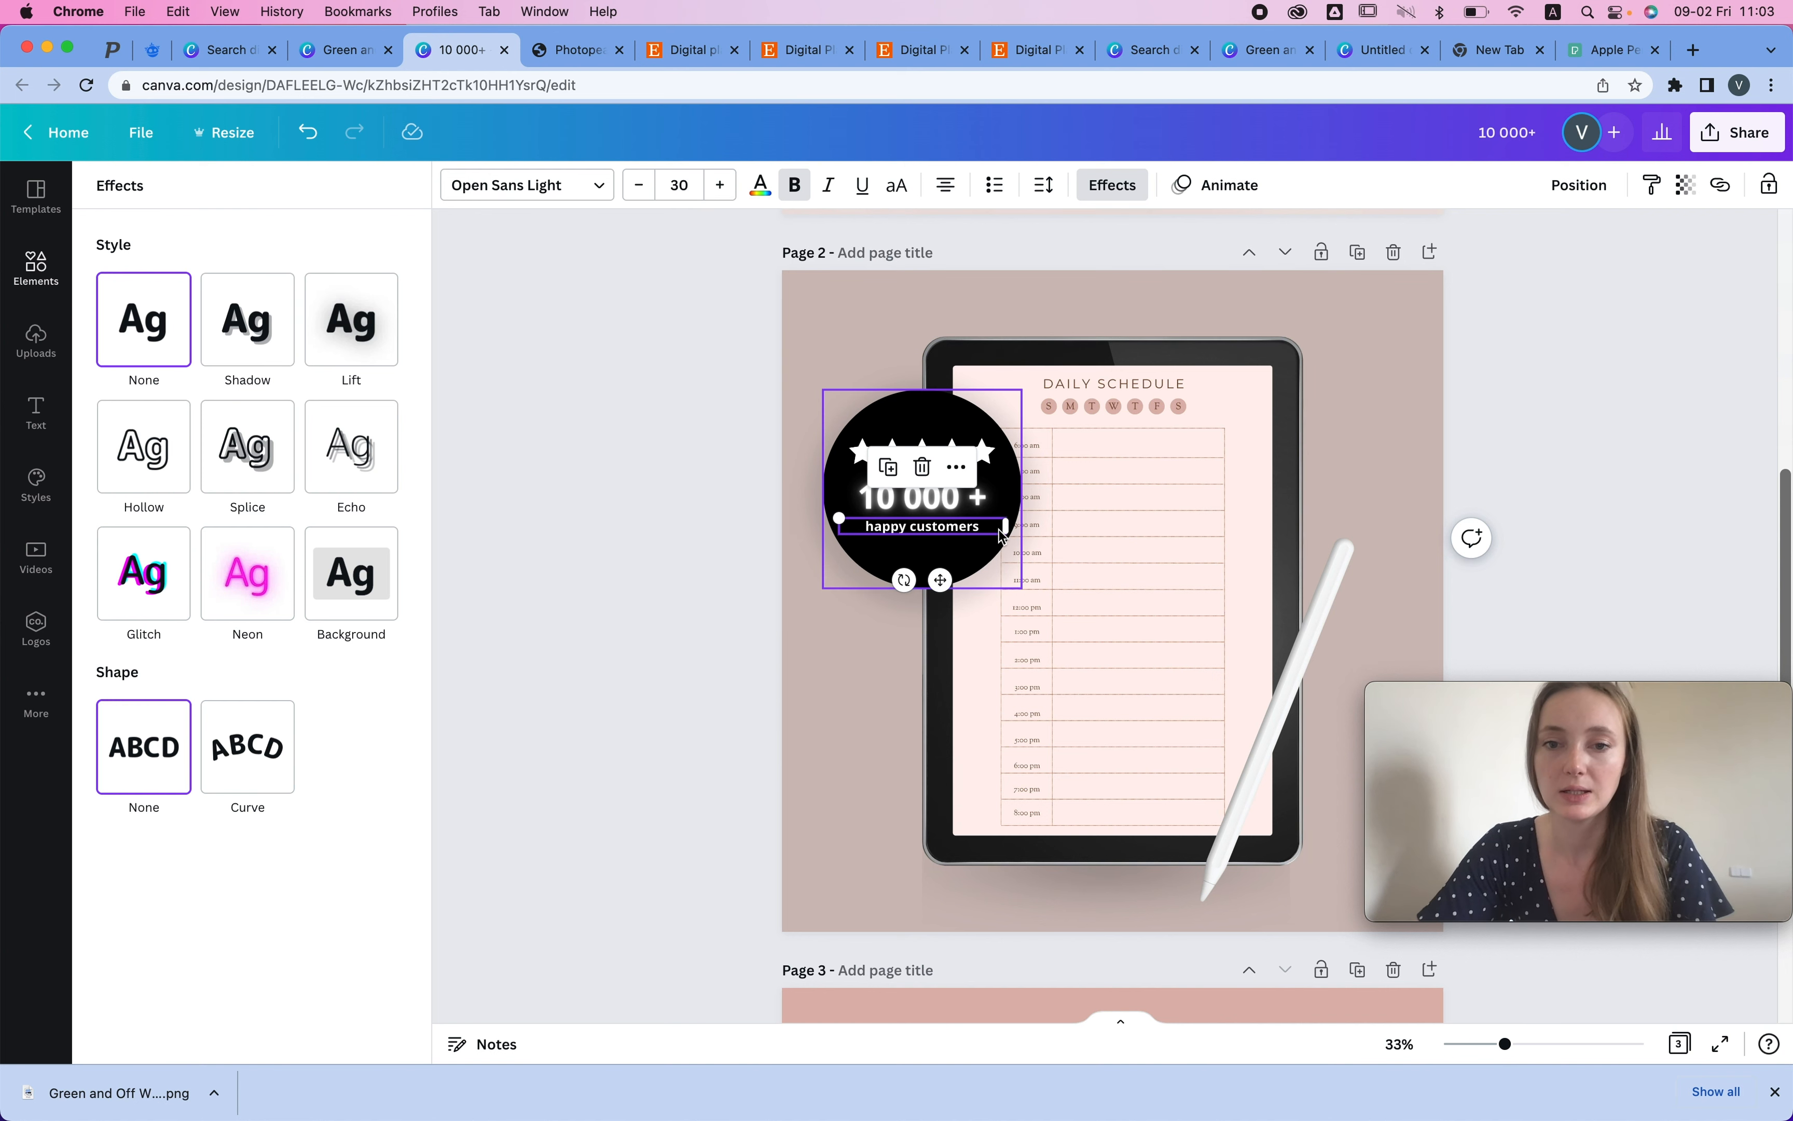
pyautogui.moveTo(1012, 512); pyautogui.dragTo(1020, 514)
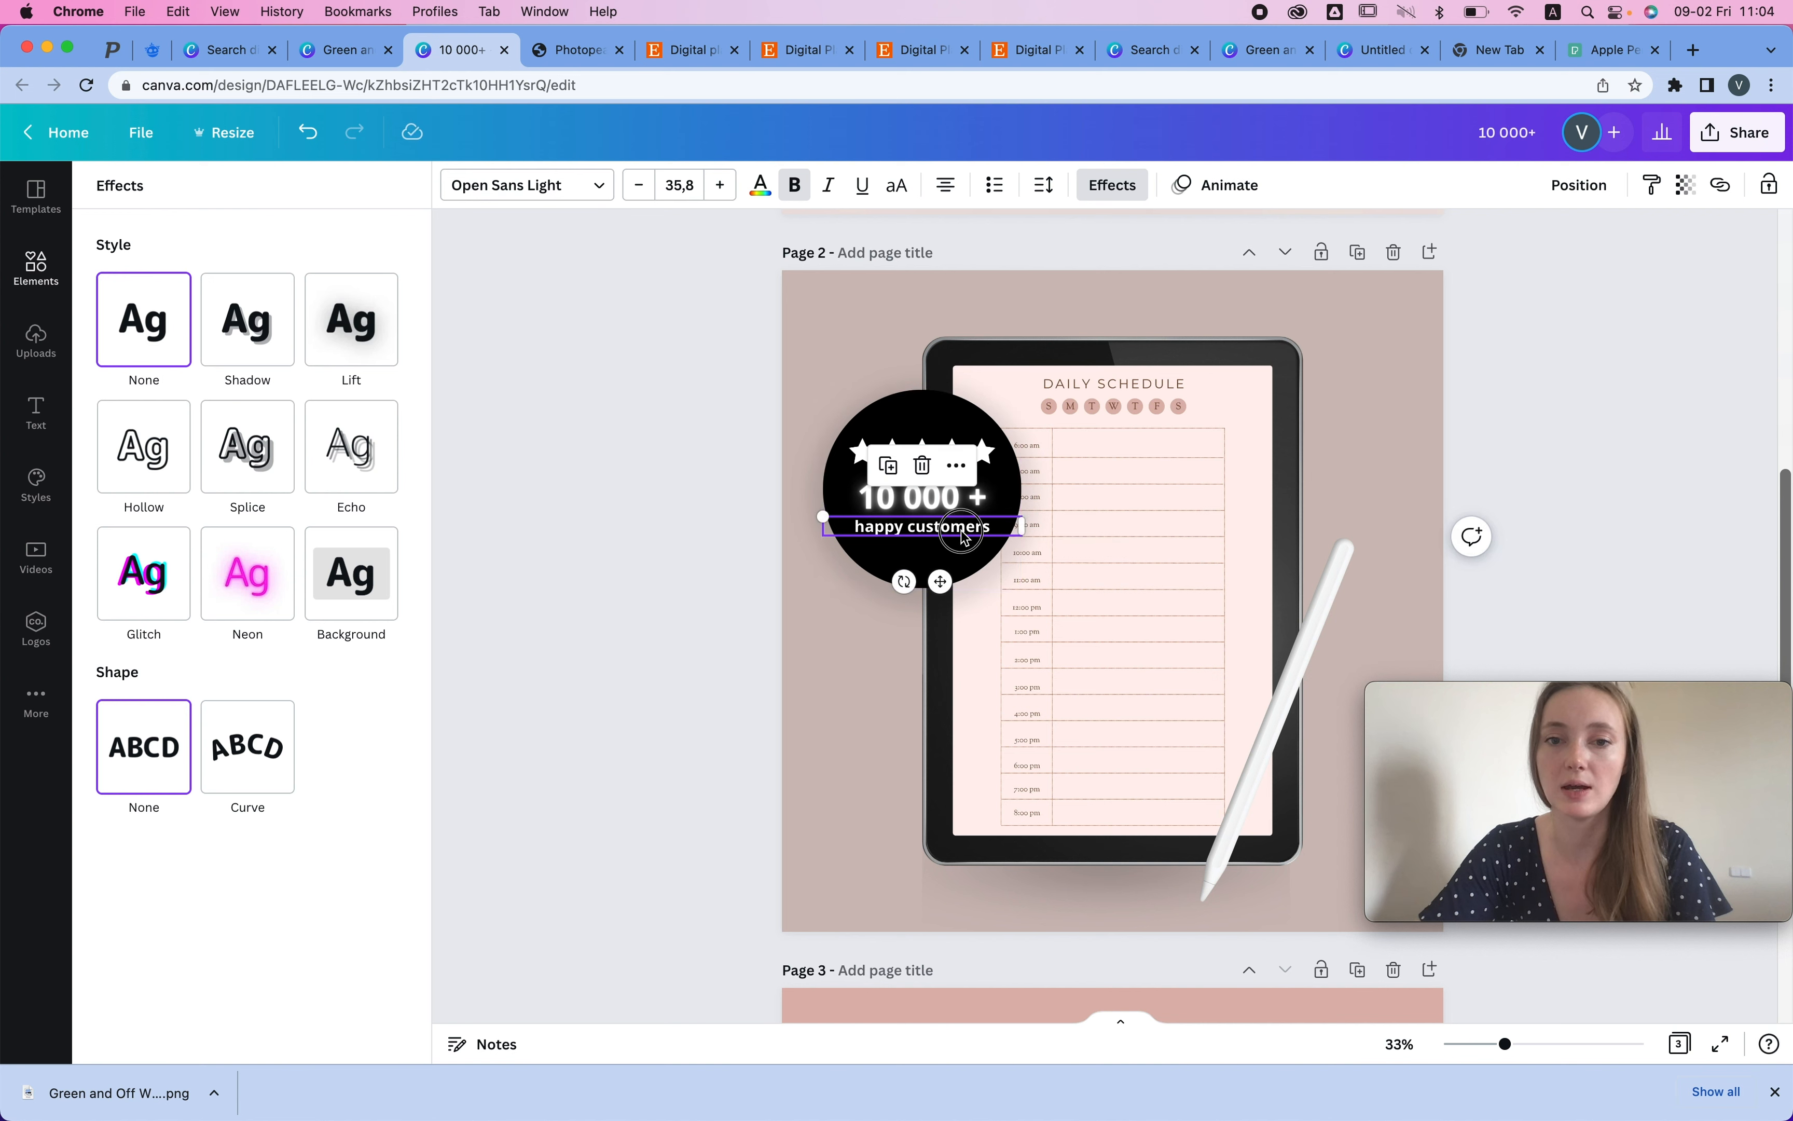
pyautogui.moveTo(1021, 525); pyautogui.dragTo(953, 535)
# - Remove the text effect from "10 000 +" and enlarge it to font size 101
pyautogui.click(1008, 496)
pyautogui.click(171, 353)
pyautogui.click(957, 504)
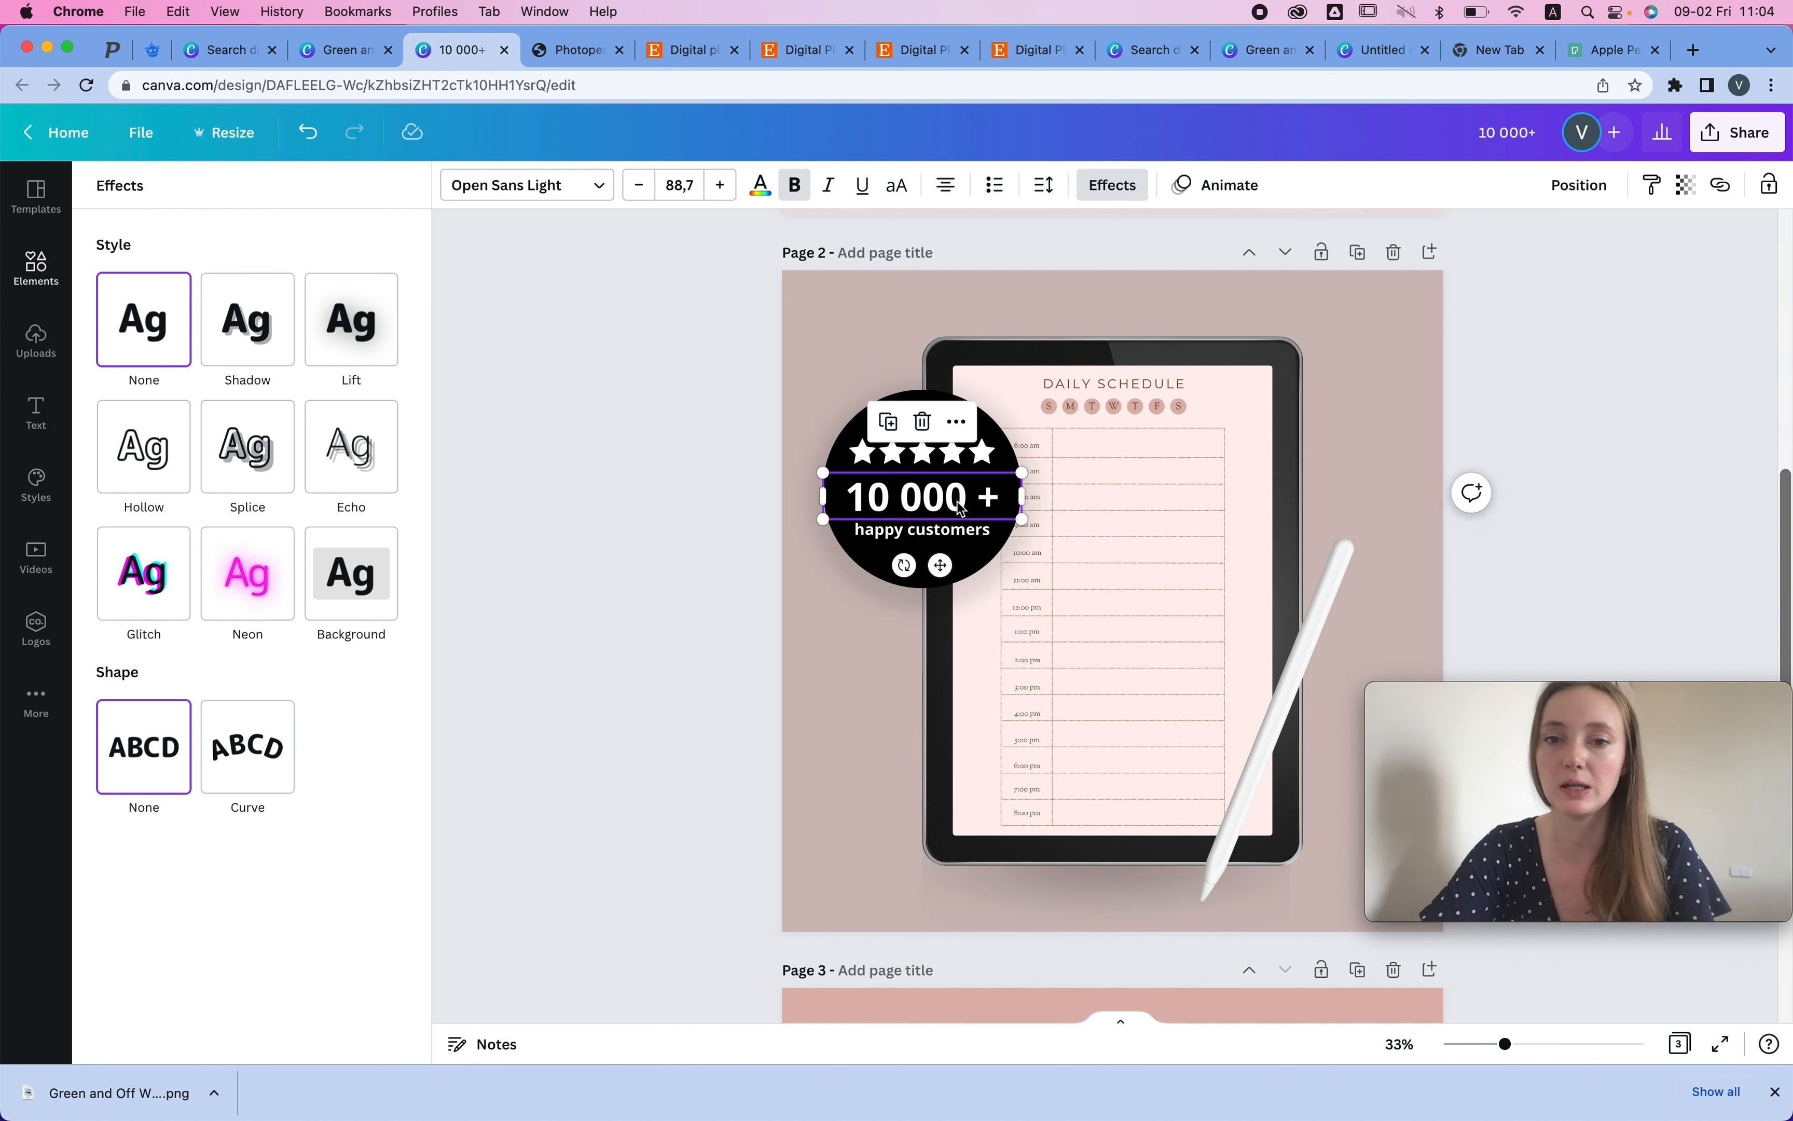
pyautogui.moveTo(1023, 472); pyautogui.dragTo(1035, 469)
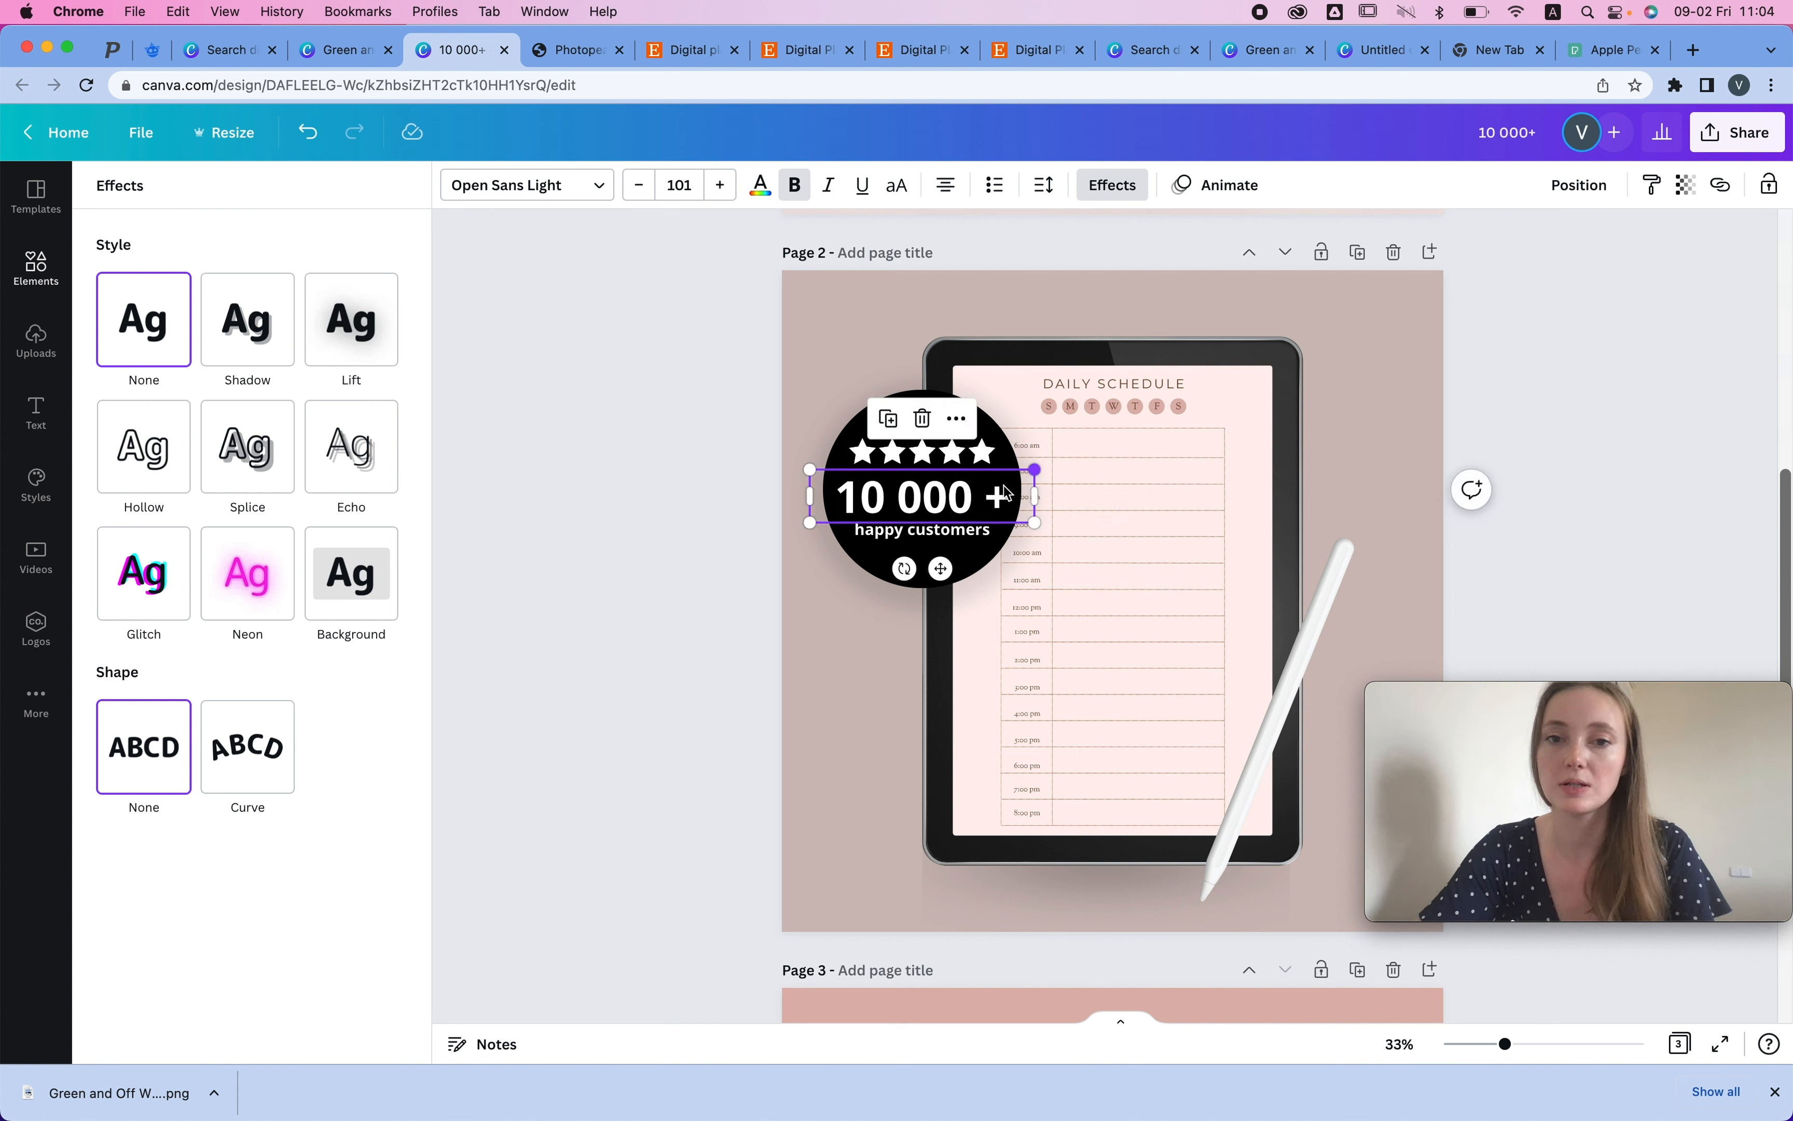
# - Colour the "10 000 +" text pale pink using the first swatch of the brand kit's "new" palette
pyautogui.click(956, 541)
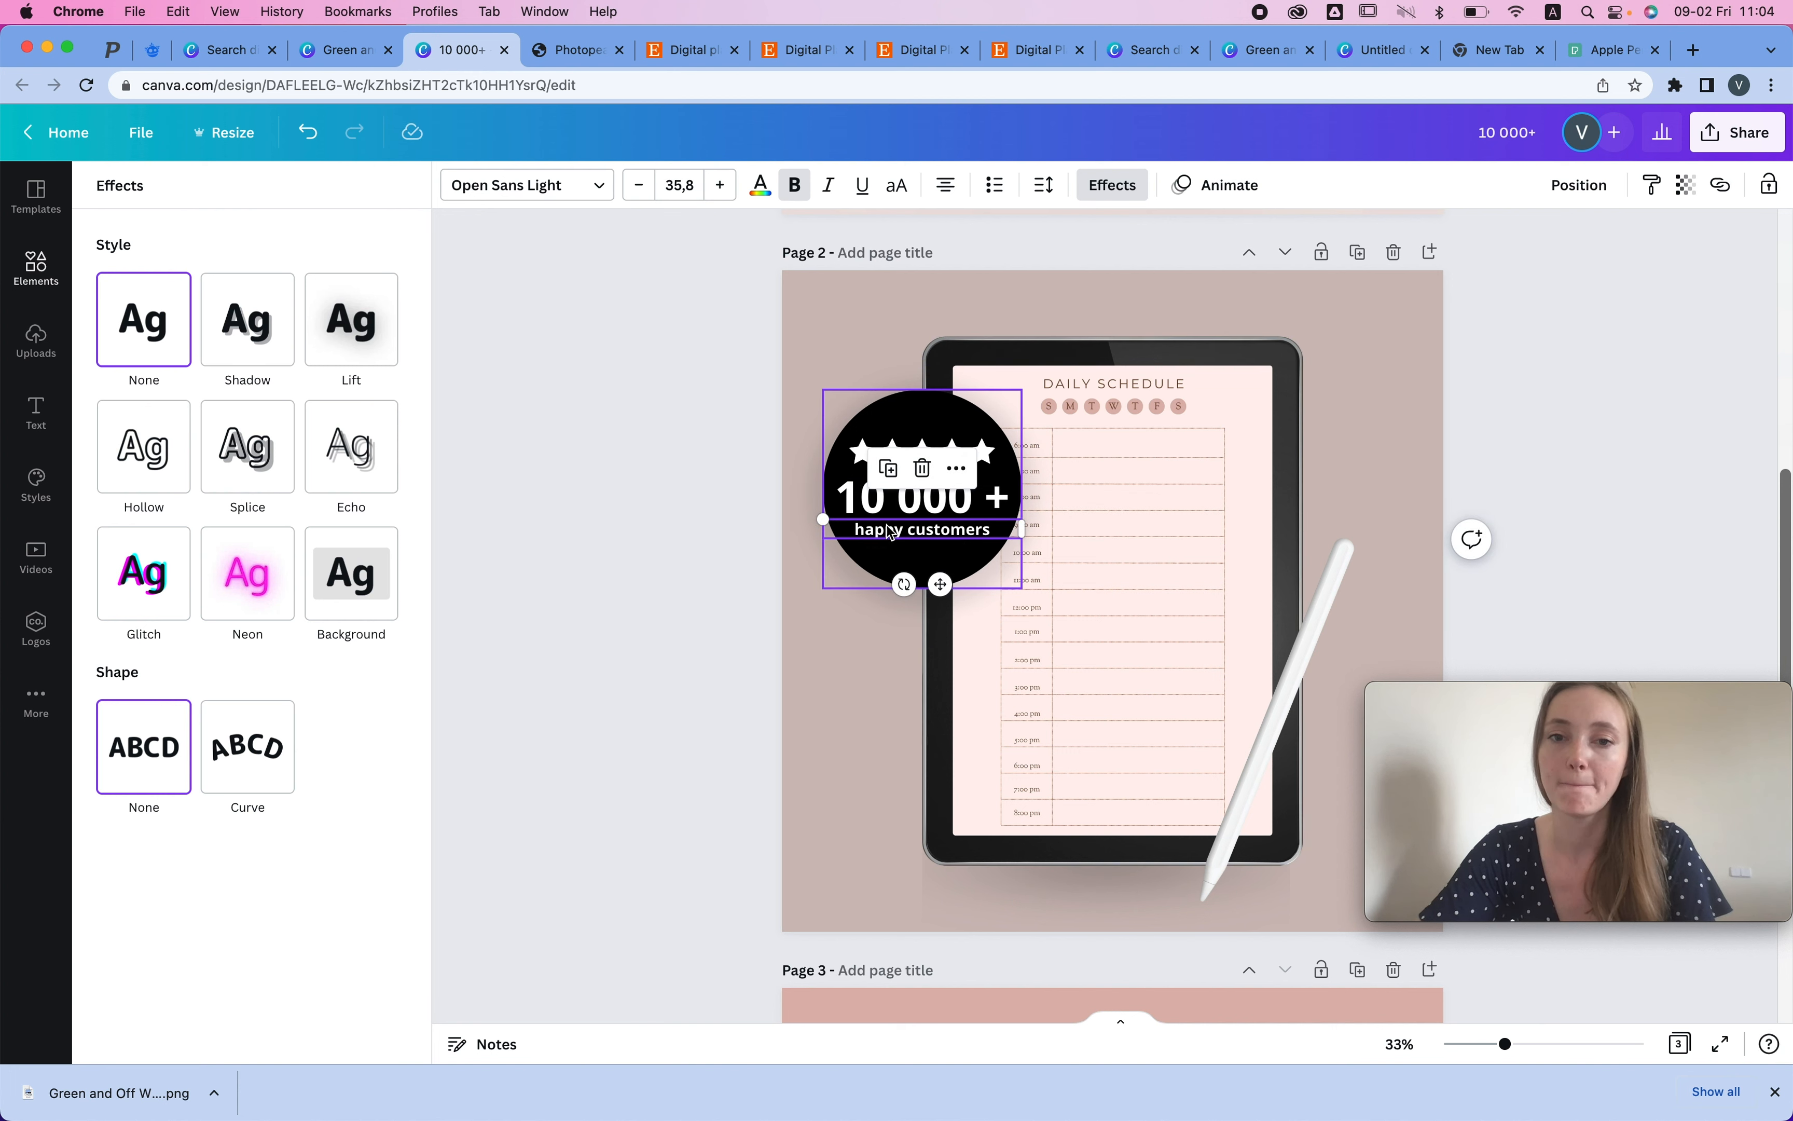
pyautogui.click(848, 496)
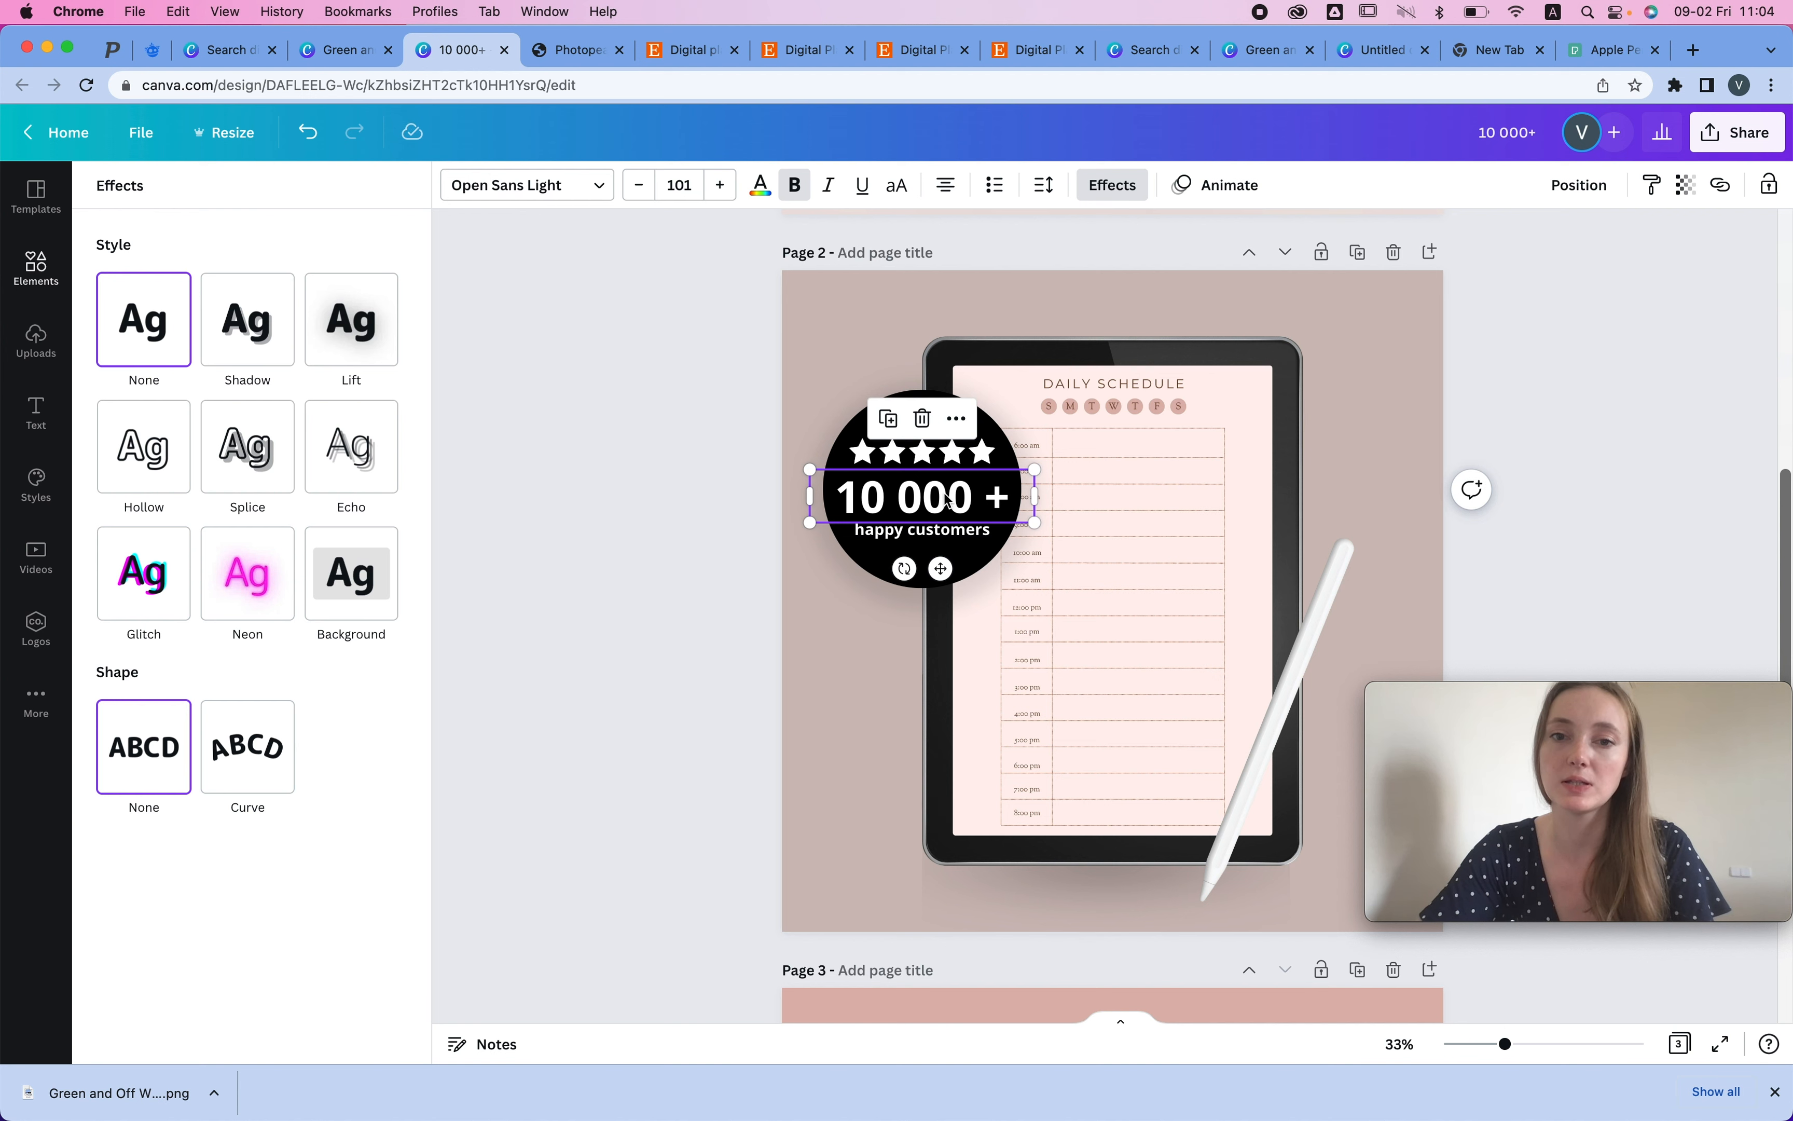
pyautogui.click(760, 185)
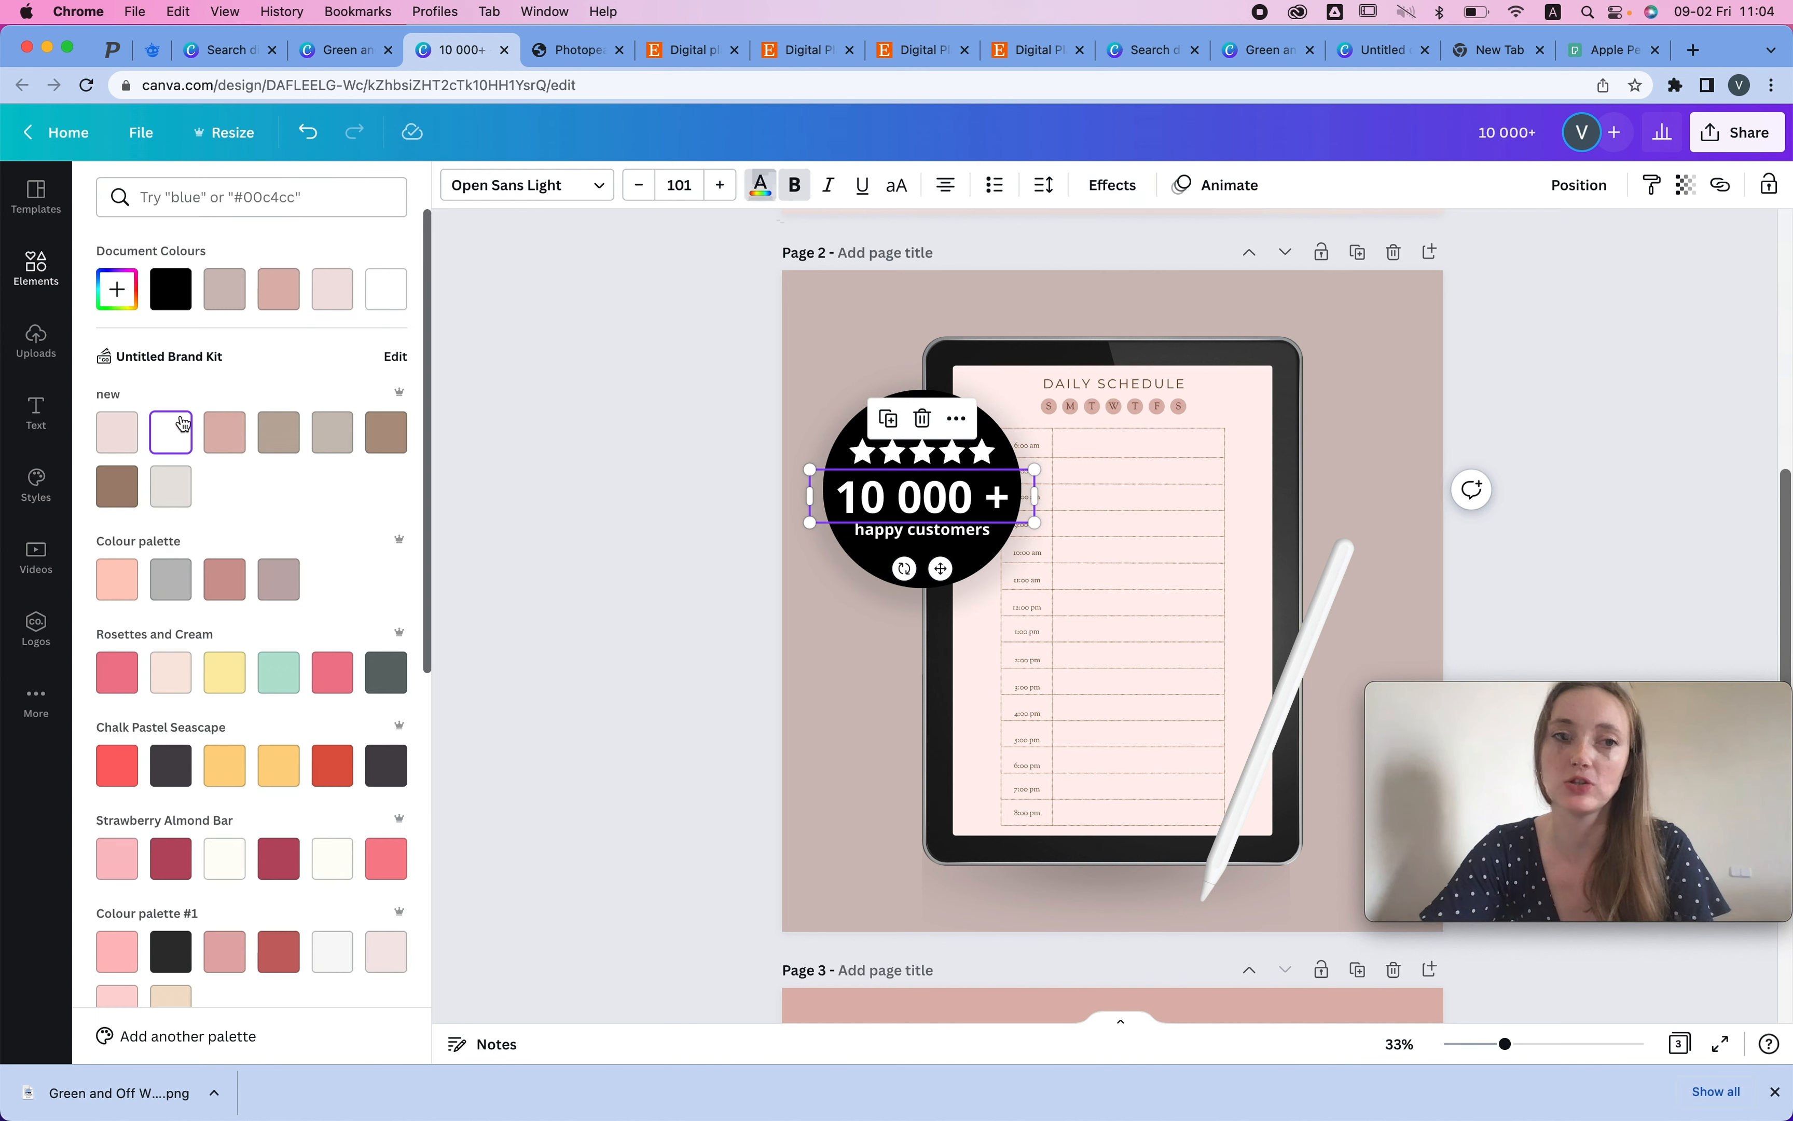
pyautogui.click(275, 299)
pyautogui.click(349, 296)
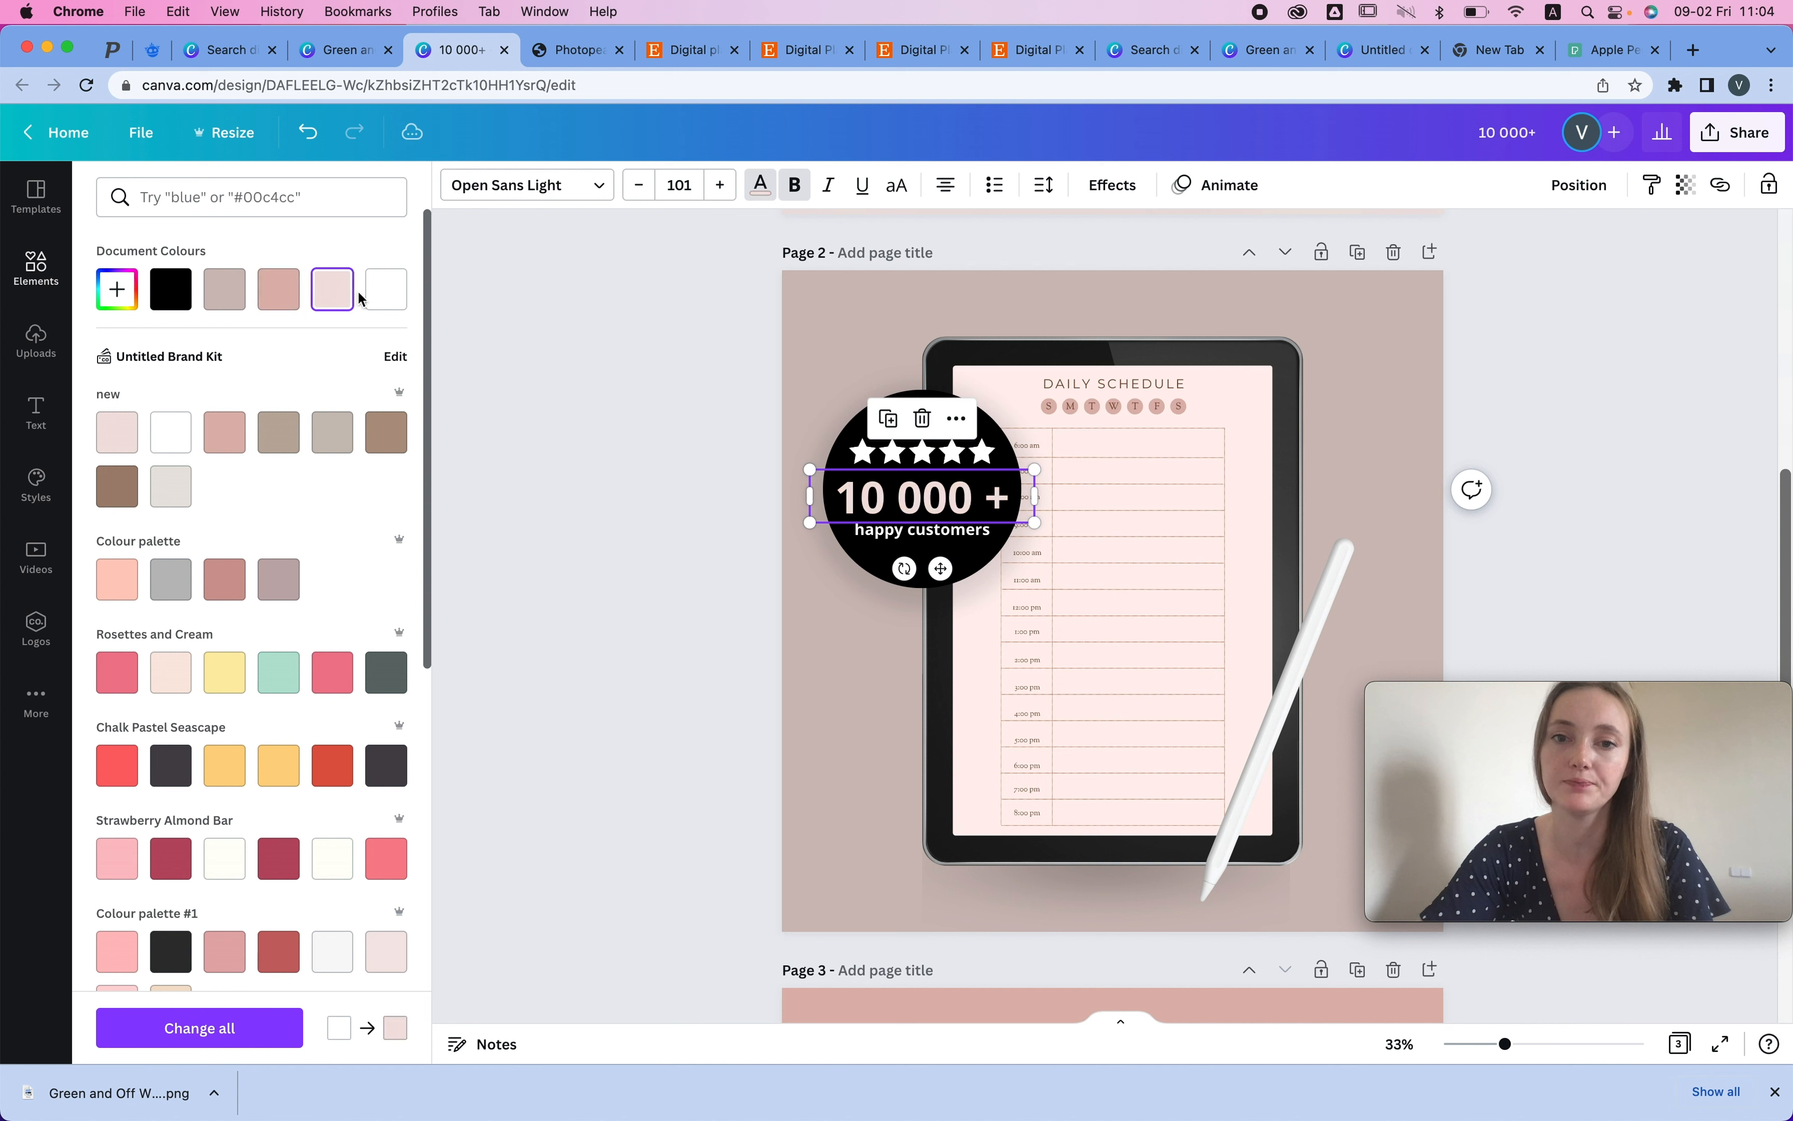
pyautogui.click(118, 445)
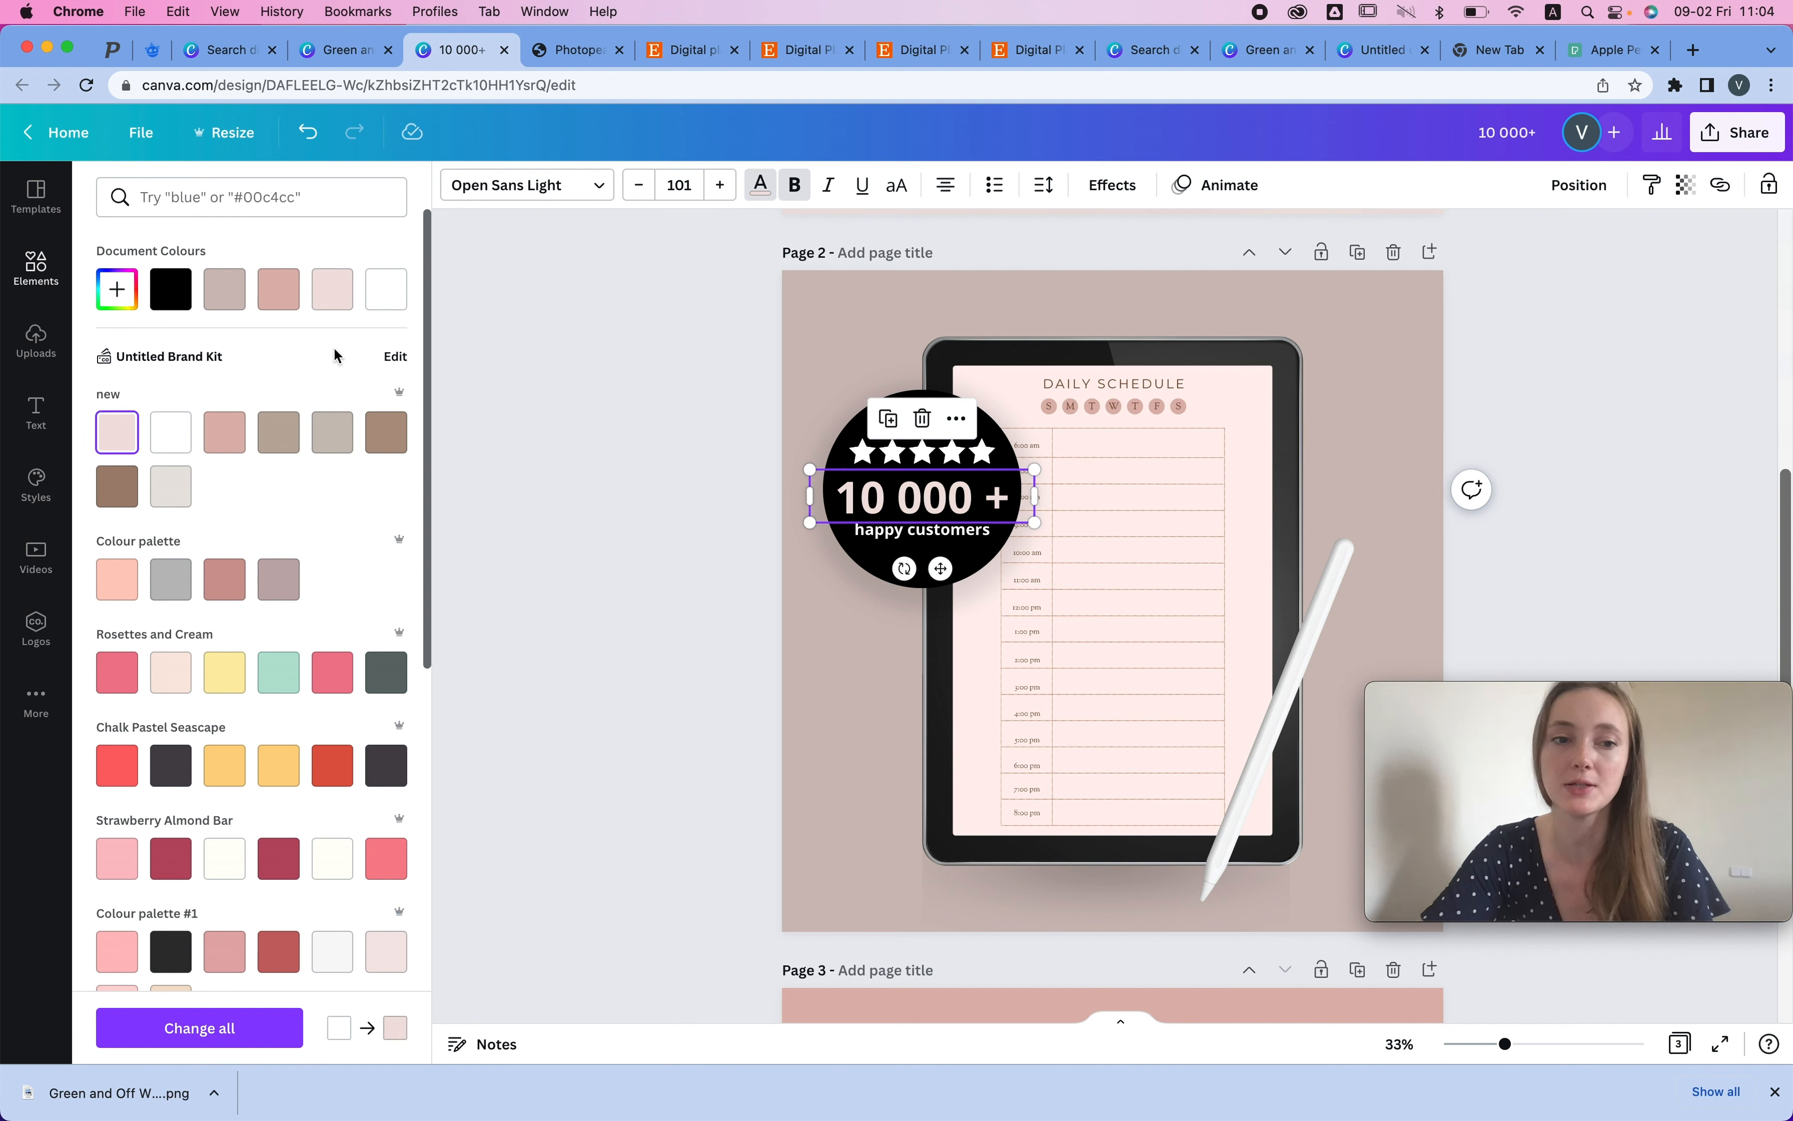
pyautogui.click(660, 524)
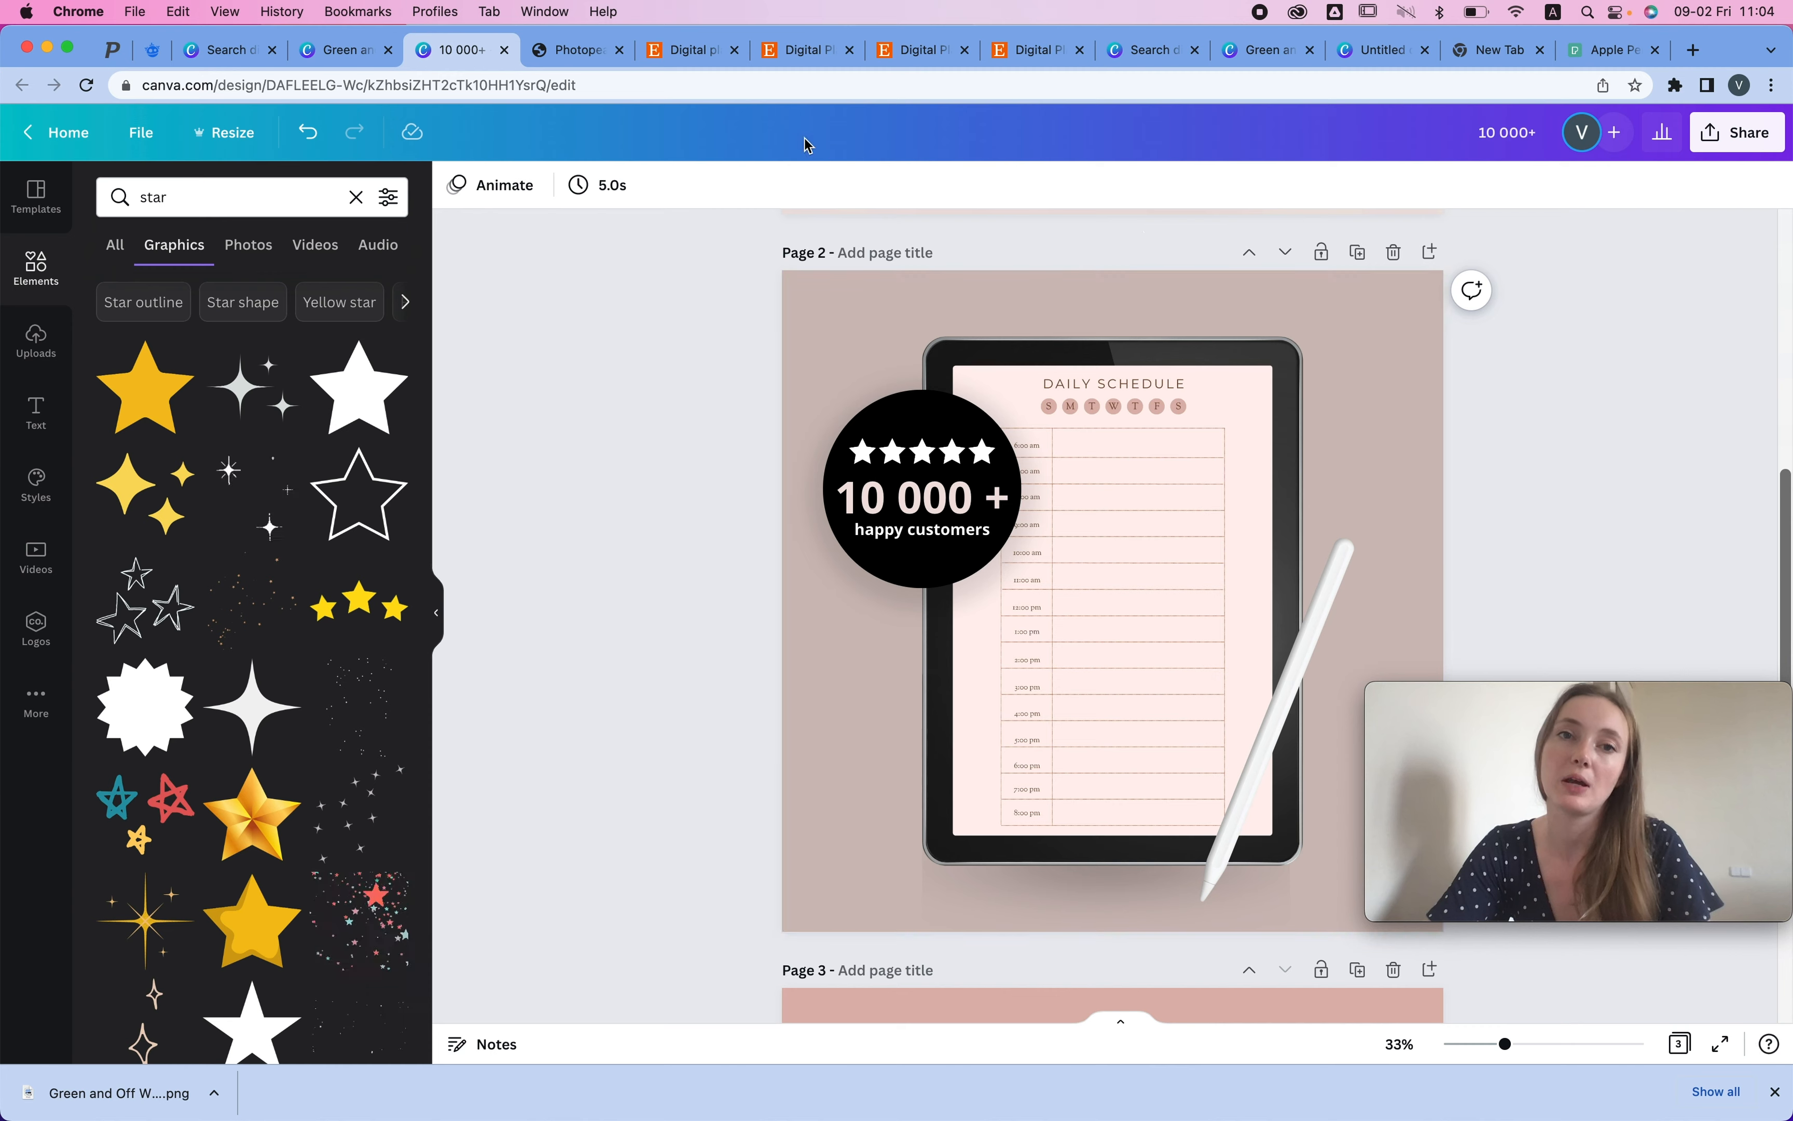
# - Switch to the open Etsy pages and compare the mockups and badges of the digital planner listings and search results
pyautogui.click(687, 50)
pyautogui.click(828, 50)
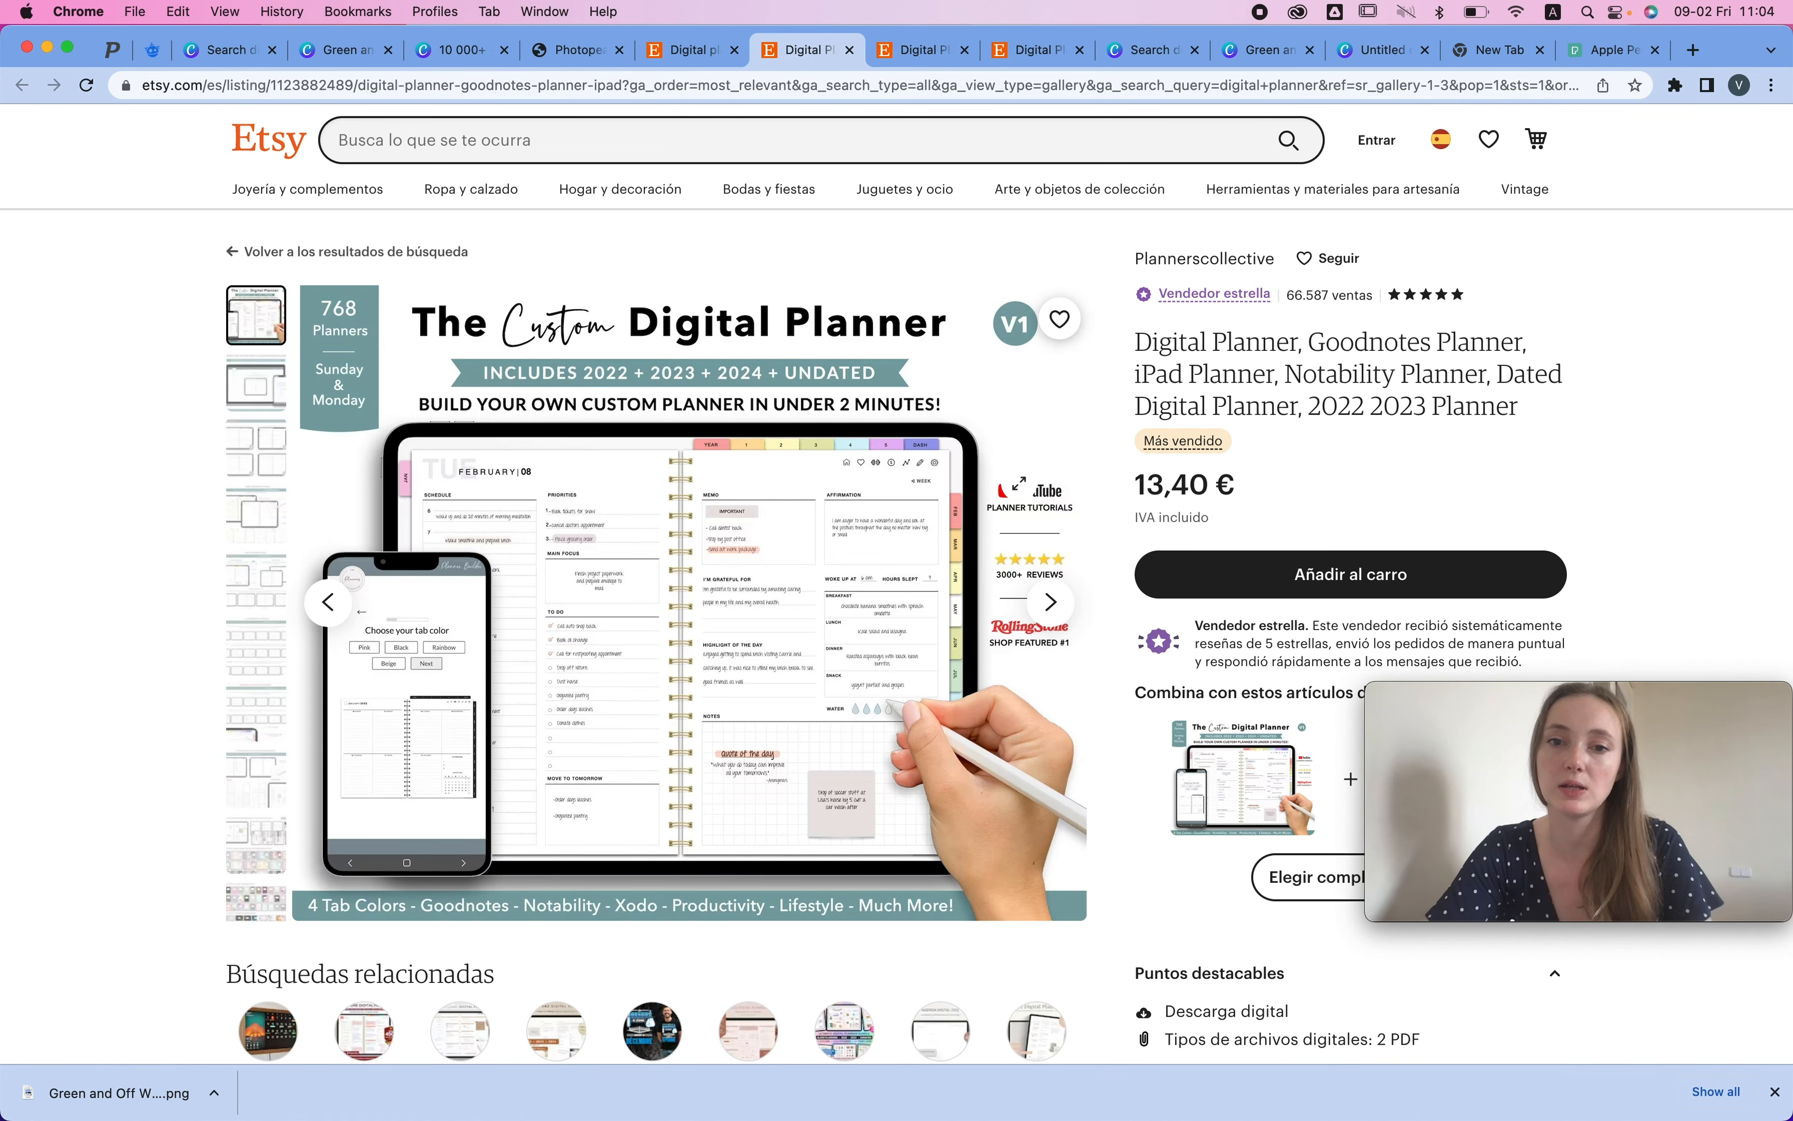
pyautogui.click(919, 49)
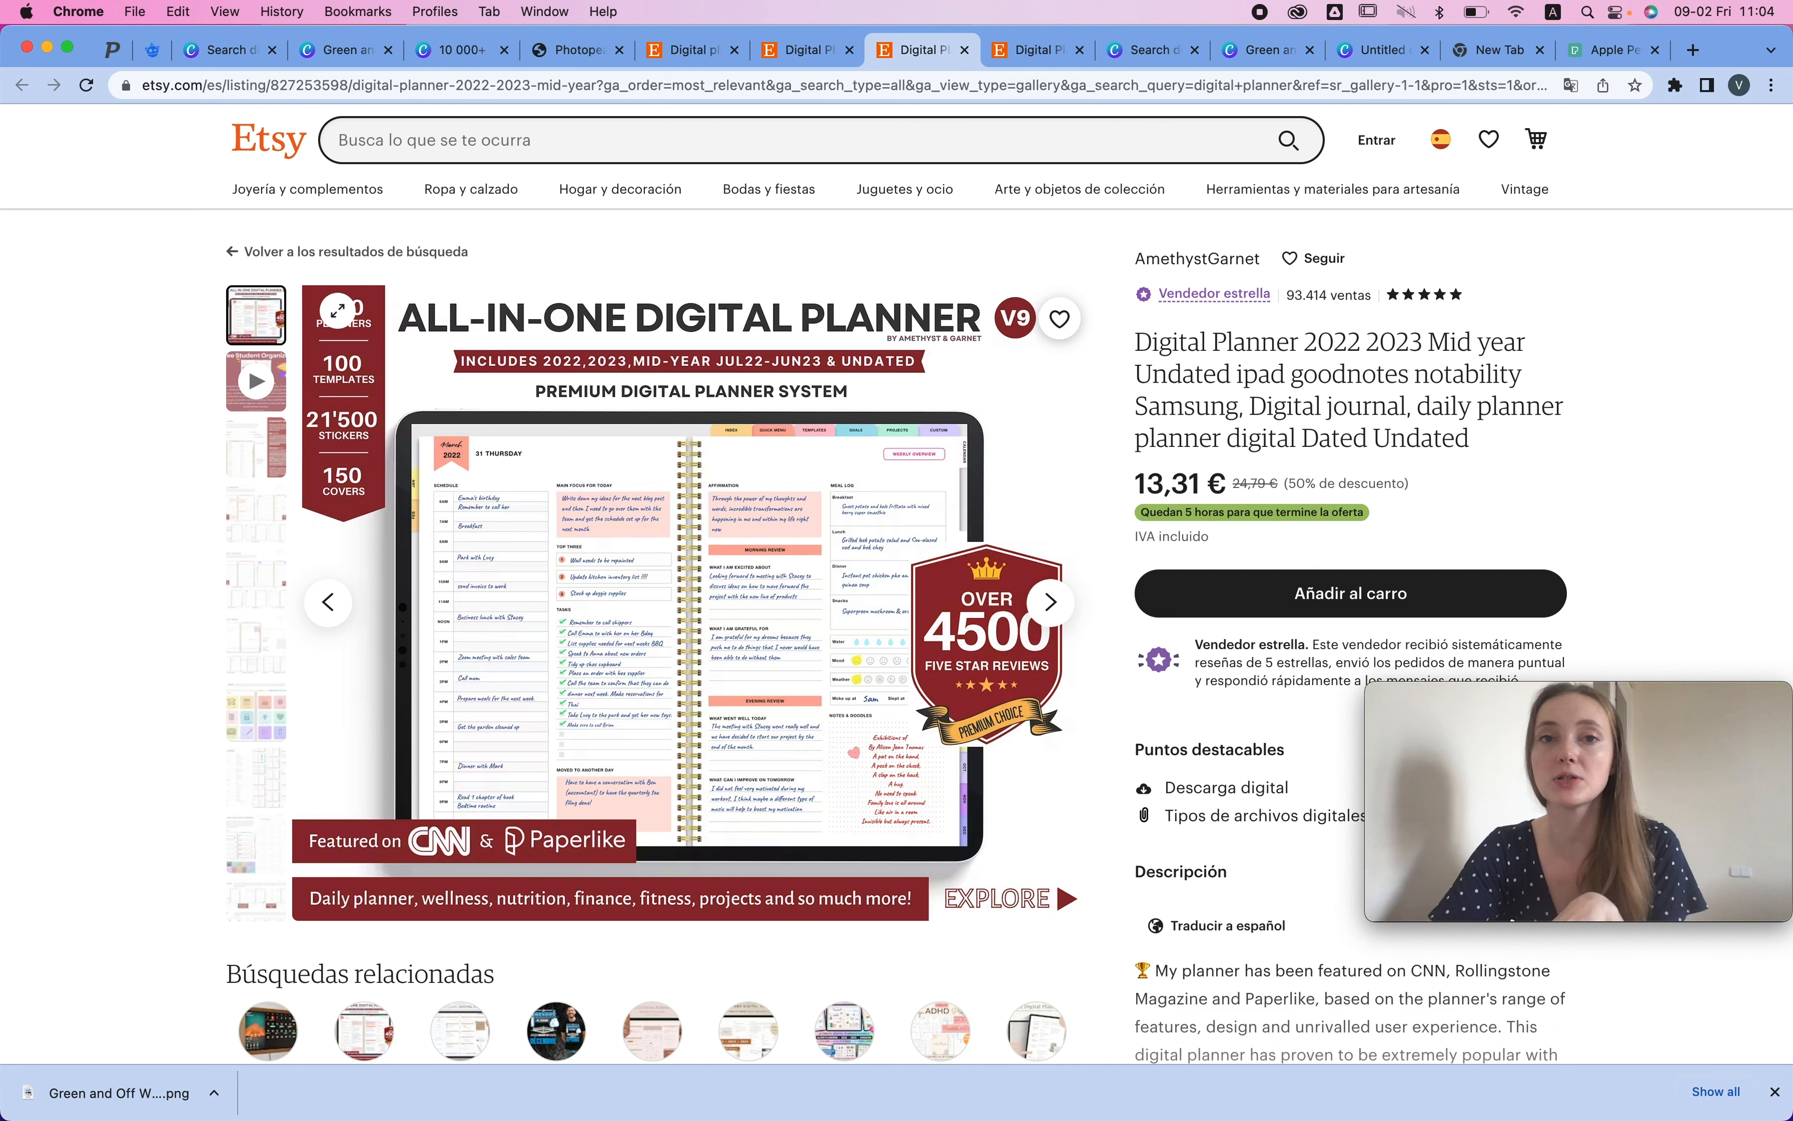
pyautogui.click(1027, 52)
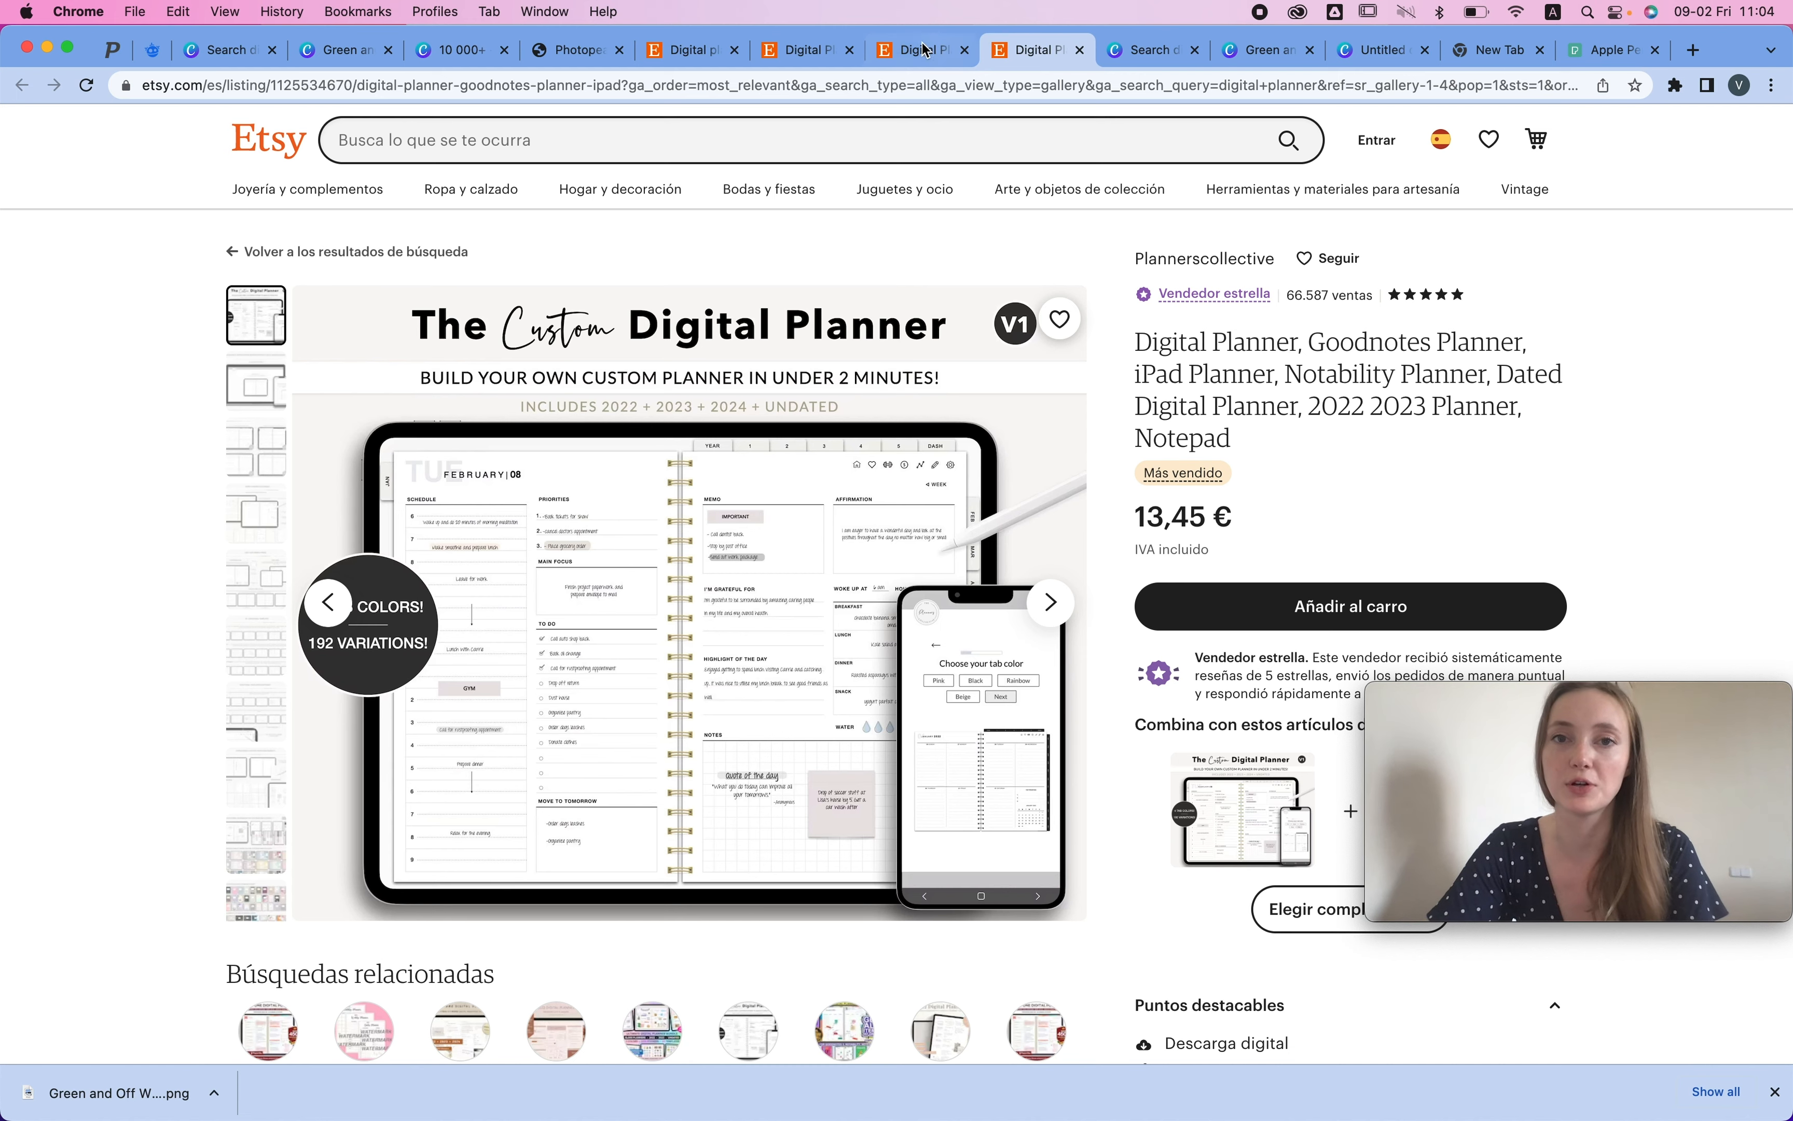
pyautogui.click(905, 52)
pyautogui.click(791, 52)
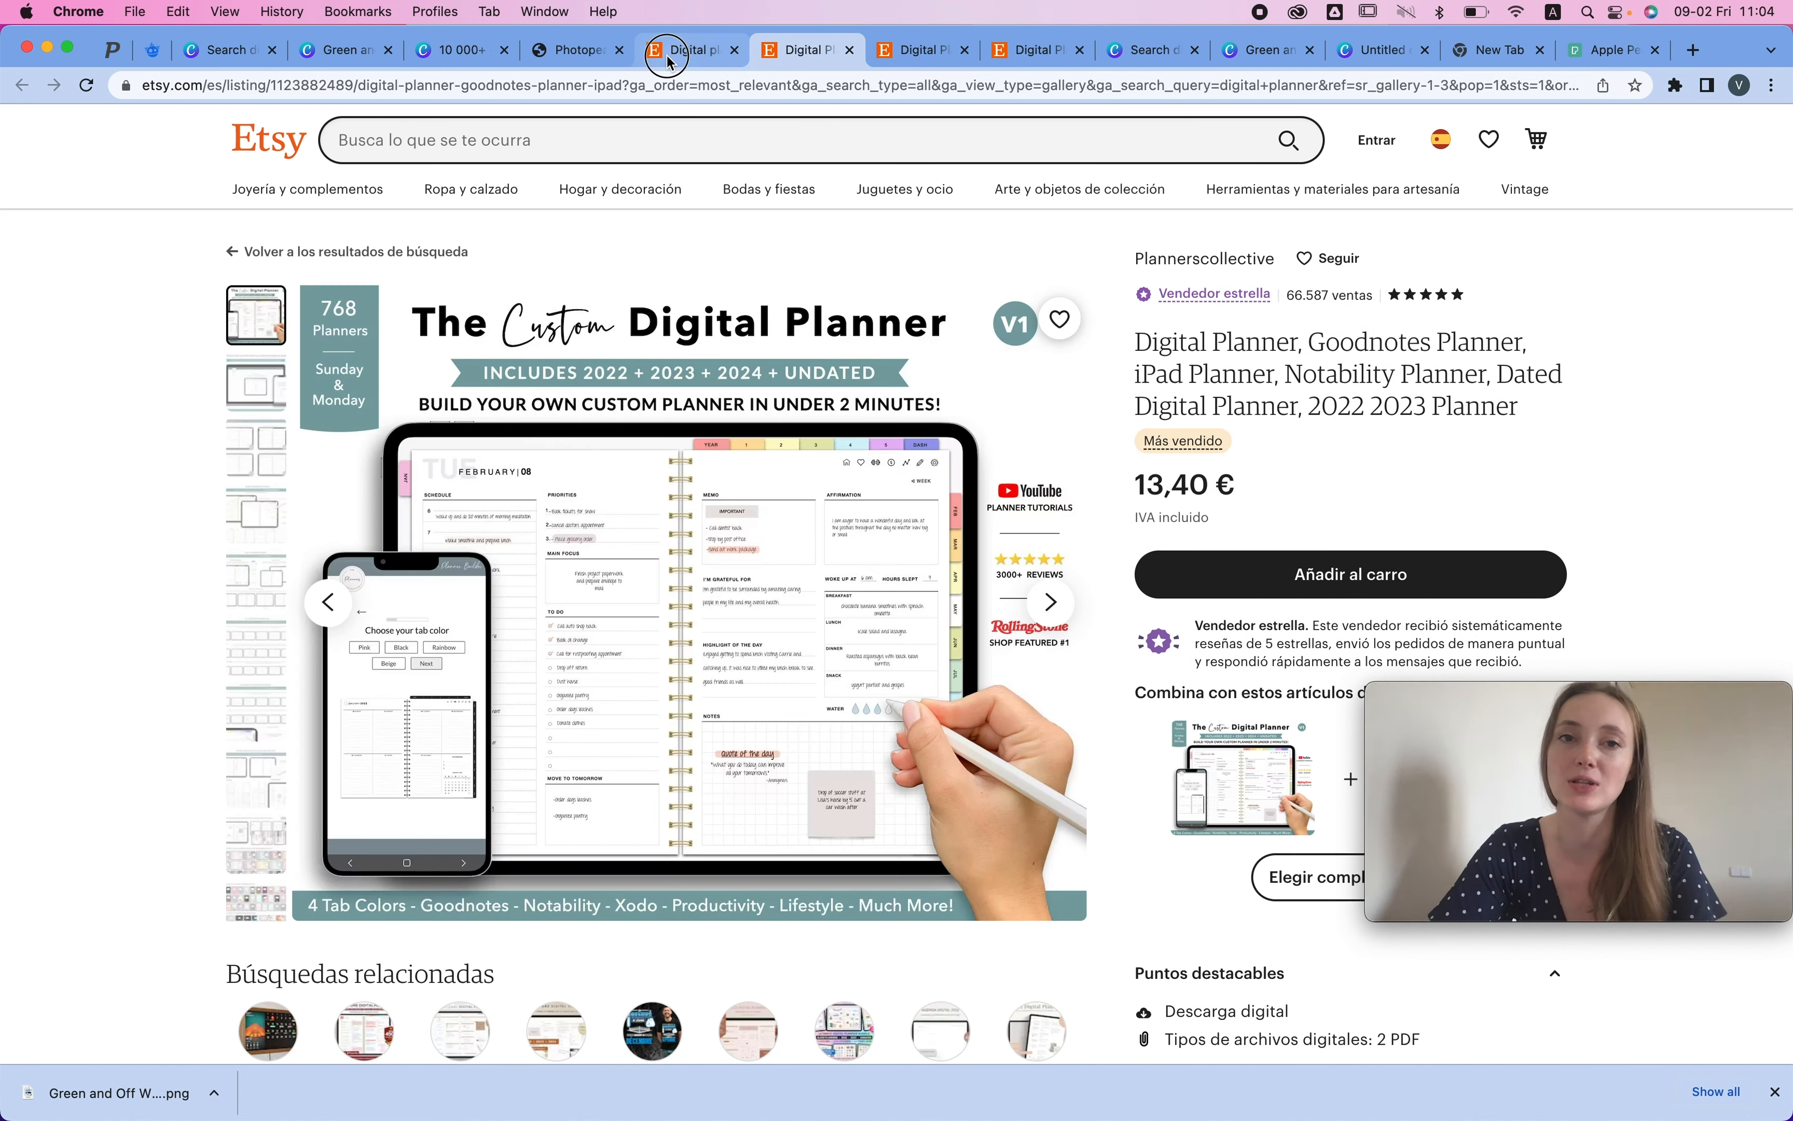
pyautogui.click(689, 52)
pyautogui.click(789, 59)
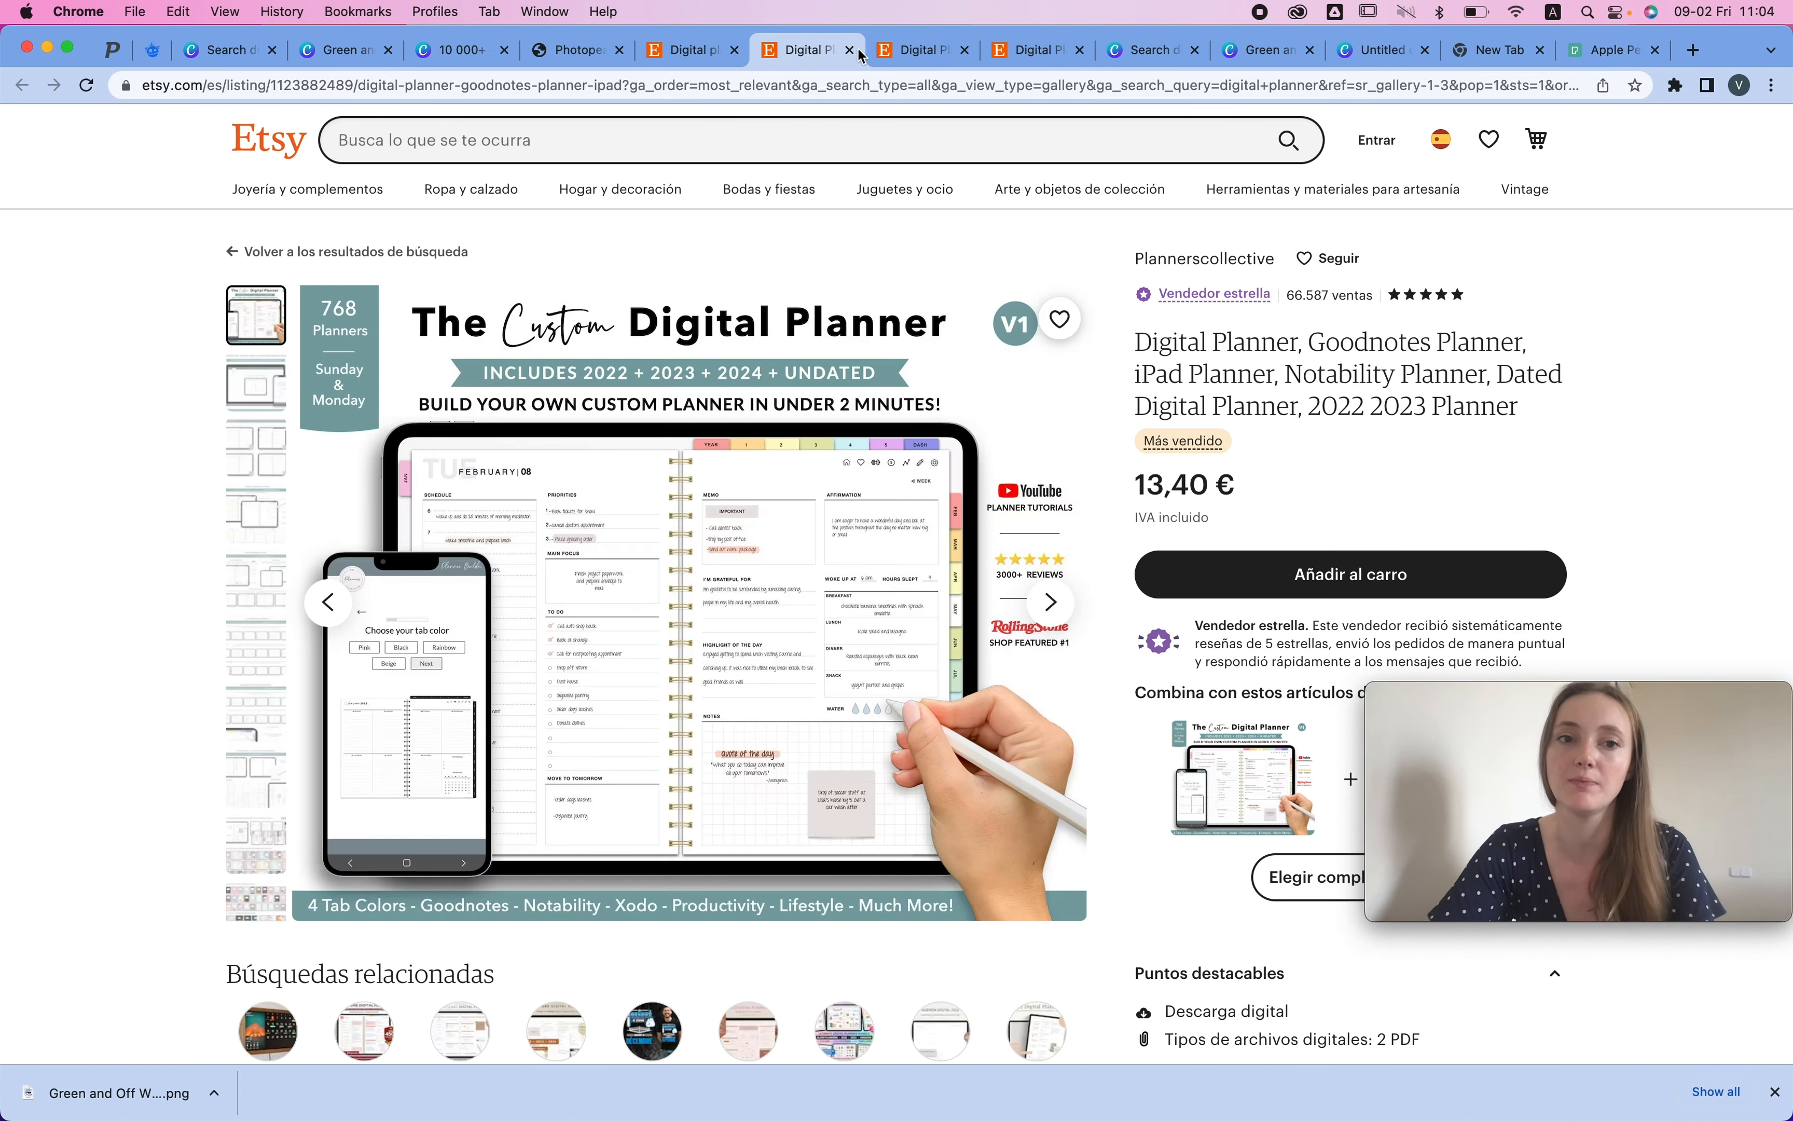
pyautogui.click(685, 50)
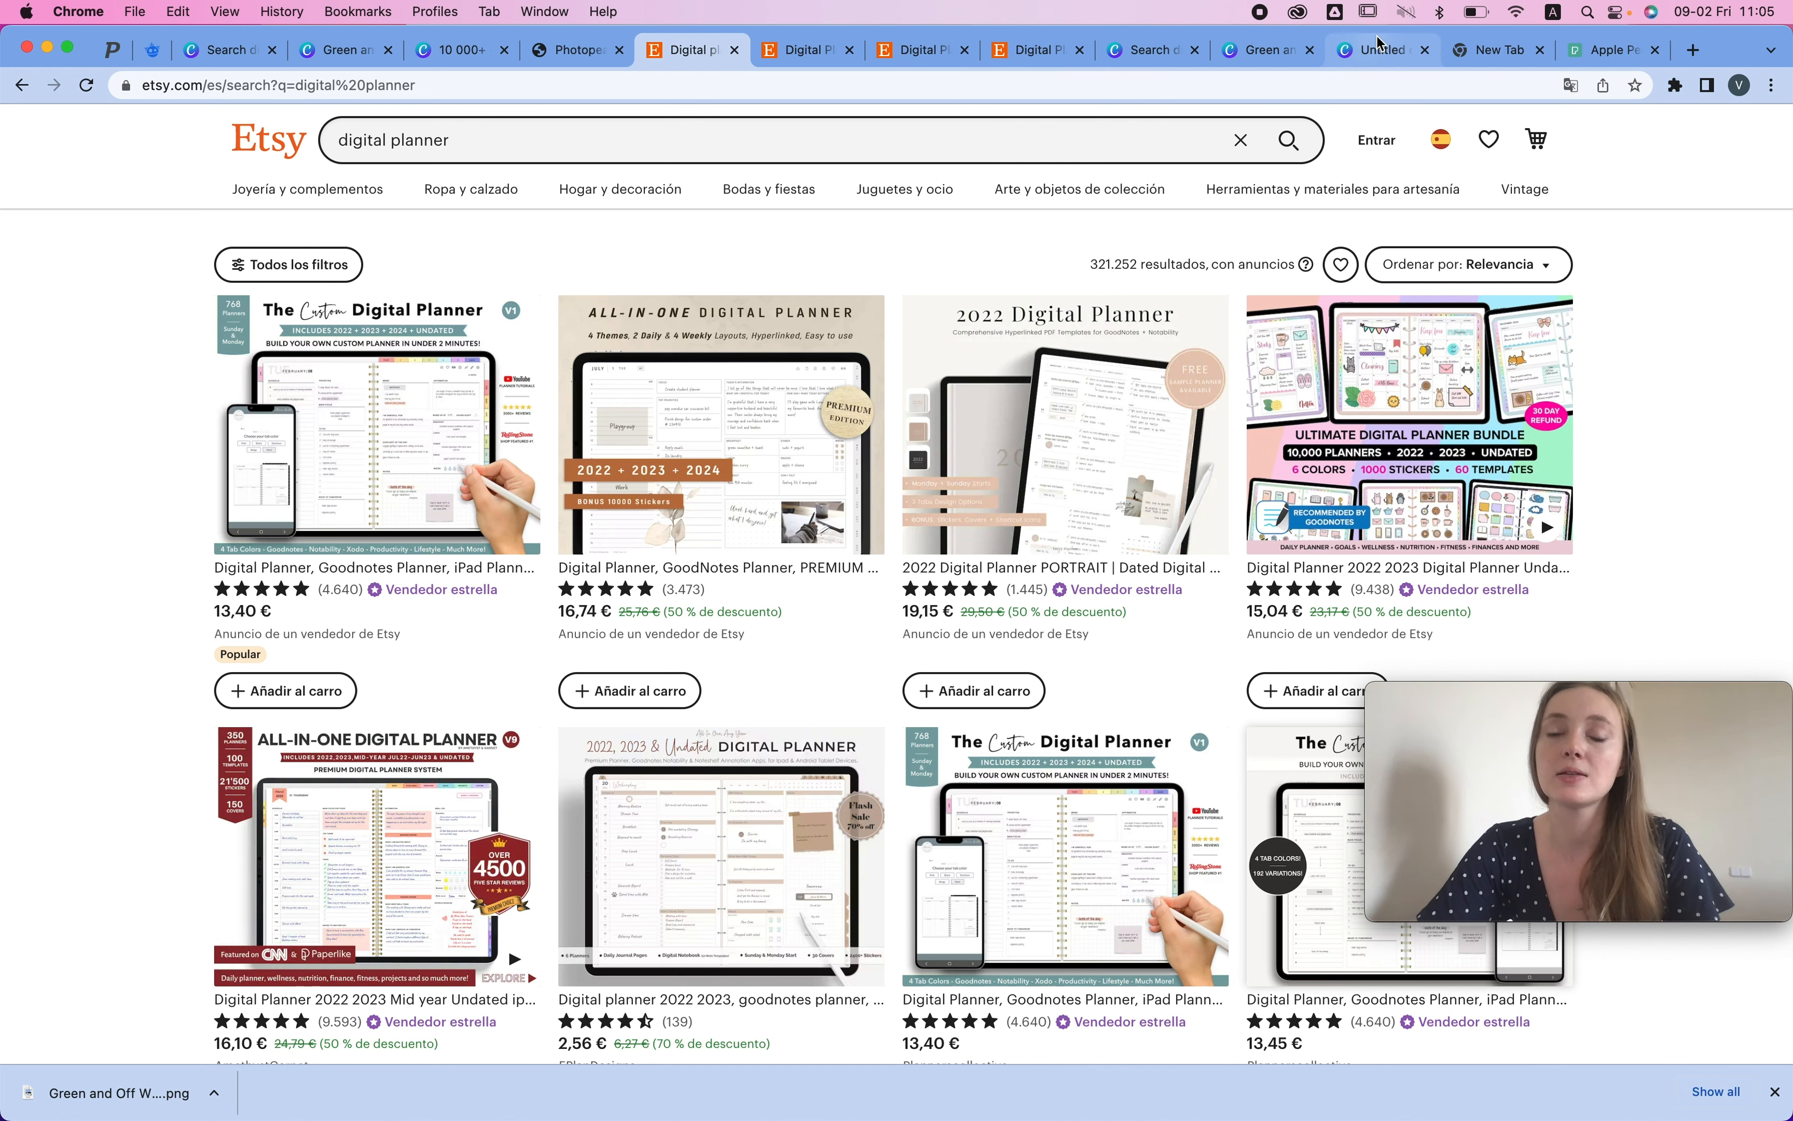
# - Switch to Freepik and search its images for "ipadmockup"
pyautogui.click(154, 50)
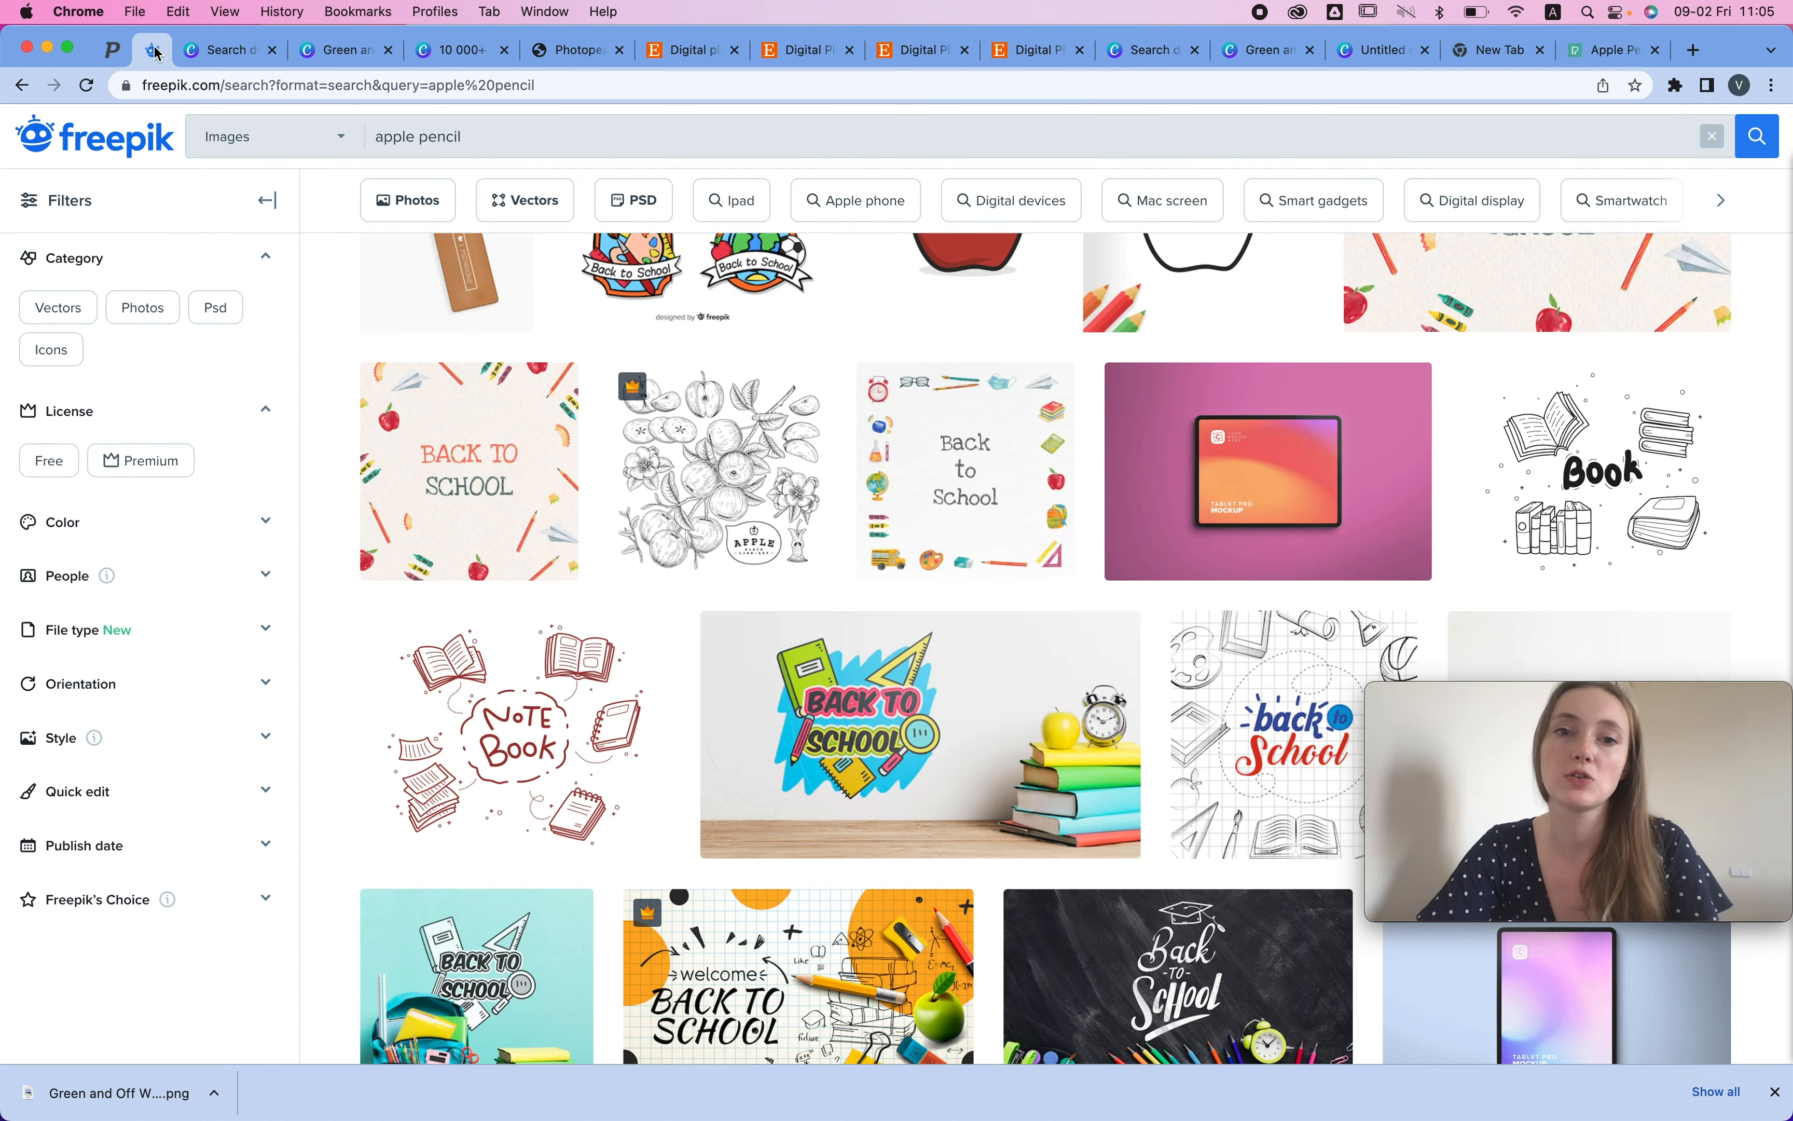
pyautogui.tripleClick(542, 135)
pyautogui.write('mockup')
pyautogui.click(376, 137)
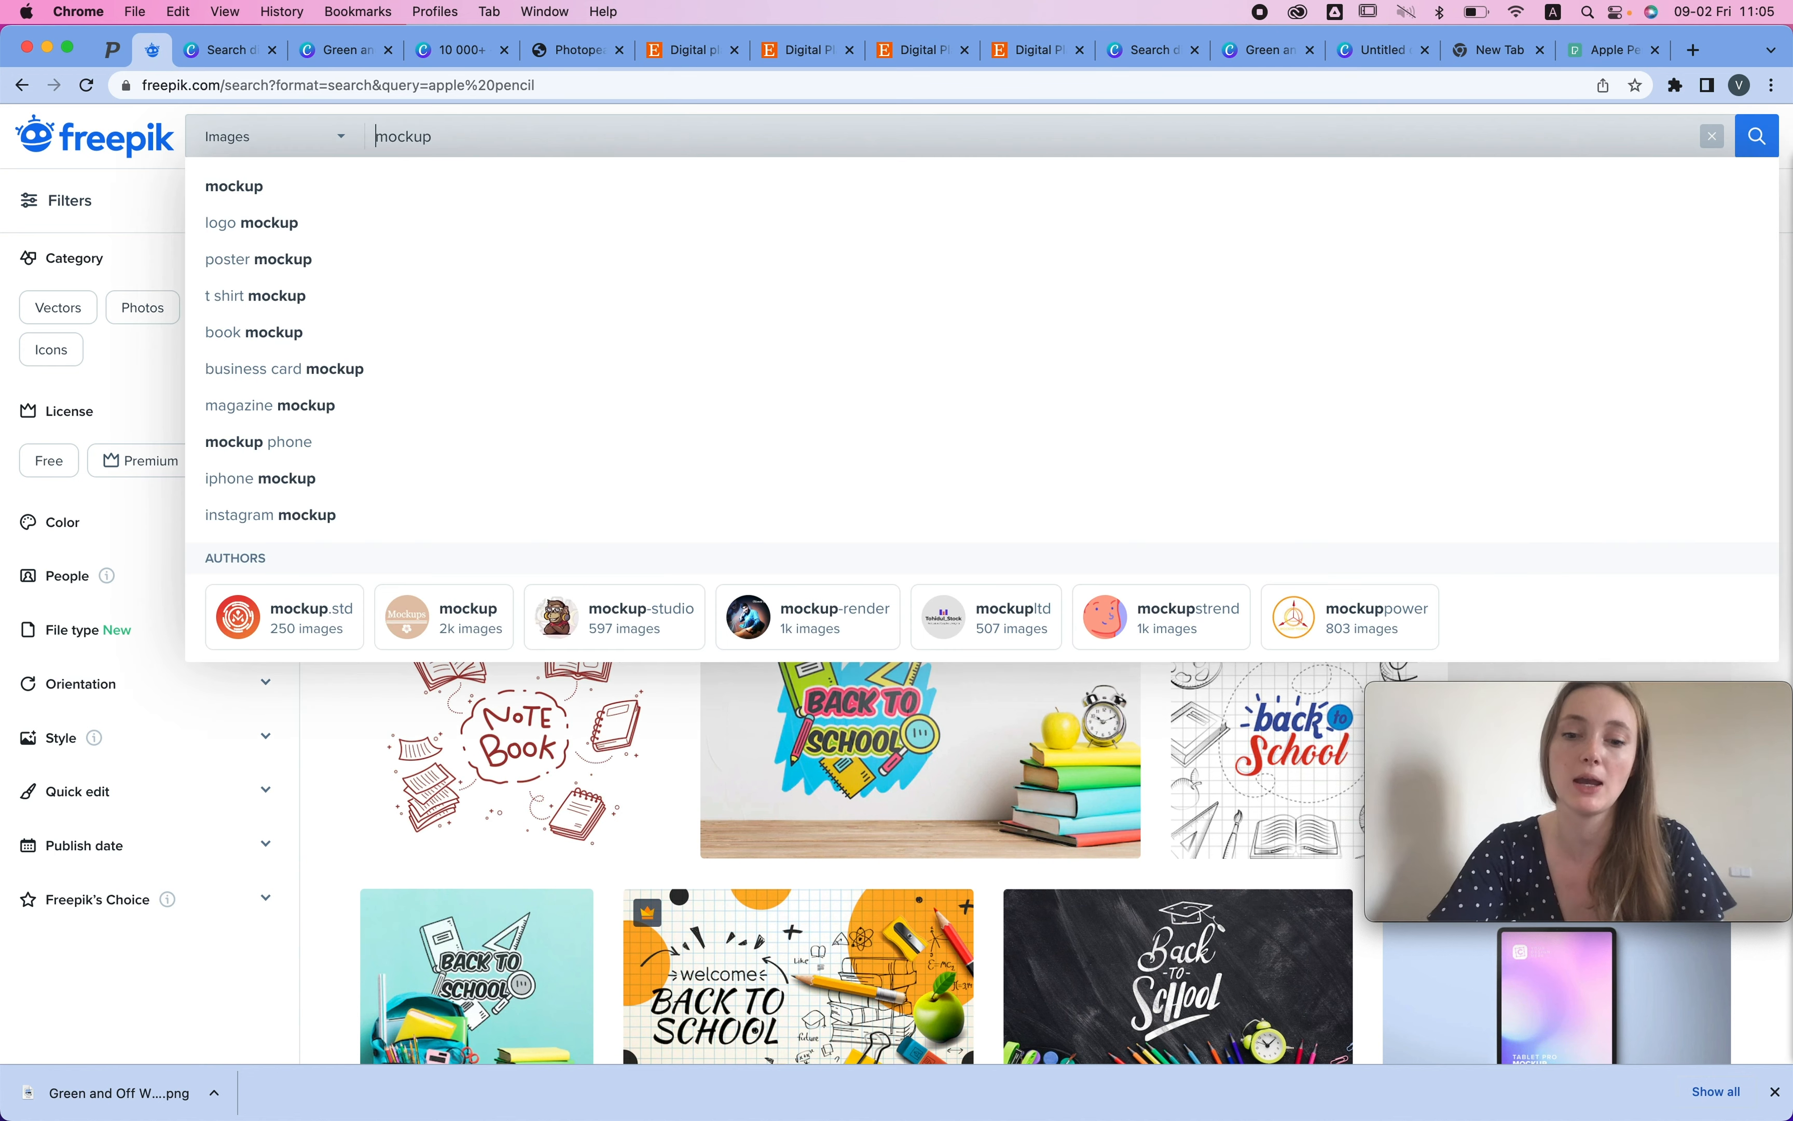
pyautogui.write('ap')
pyautogui.write('ipad')
pyautogui.press('Return')
# - Browse the Freepik search results for suitable tablet mockup designs
pyautogui.scroll(-10, 1037, 540)
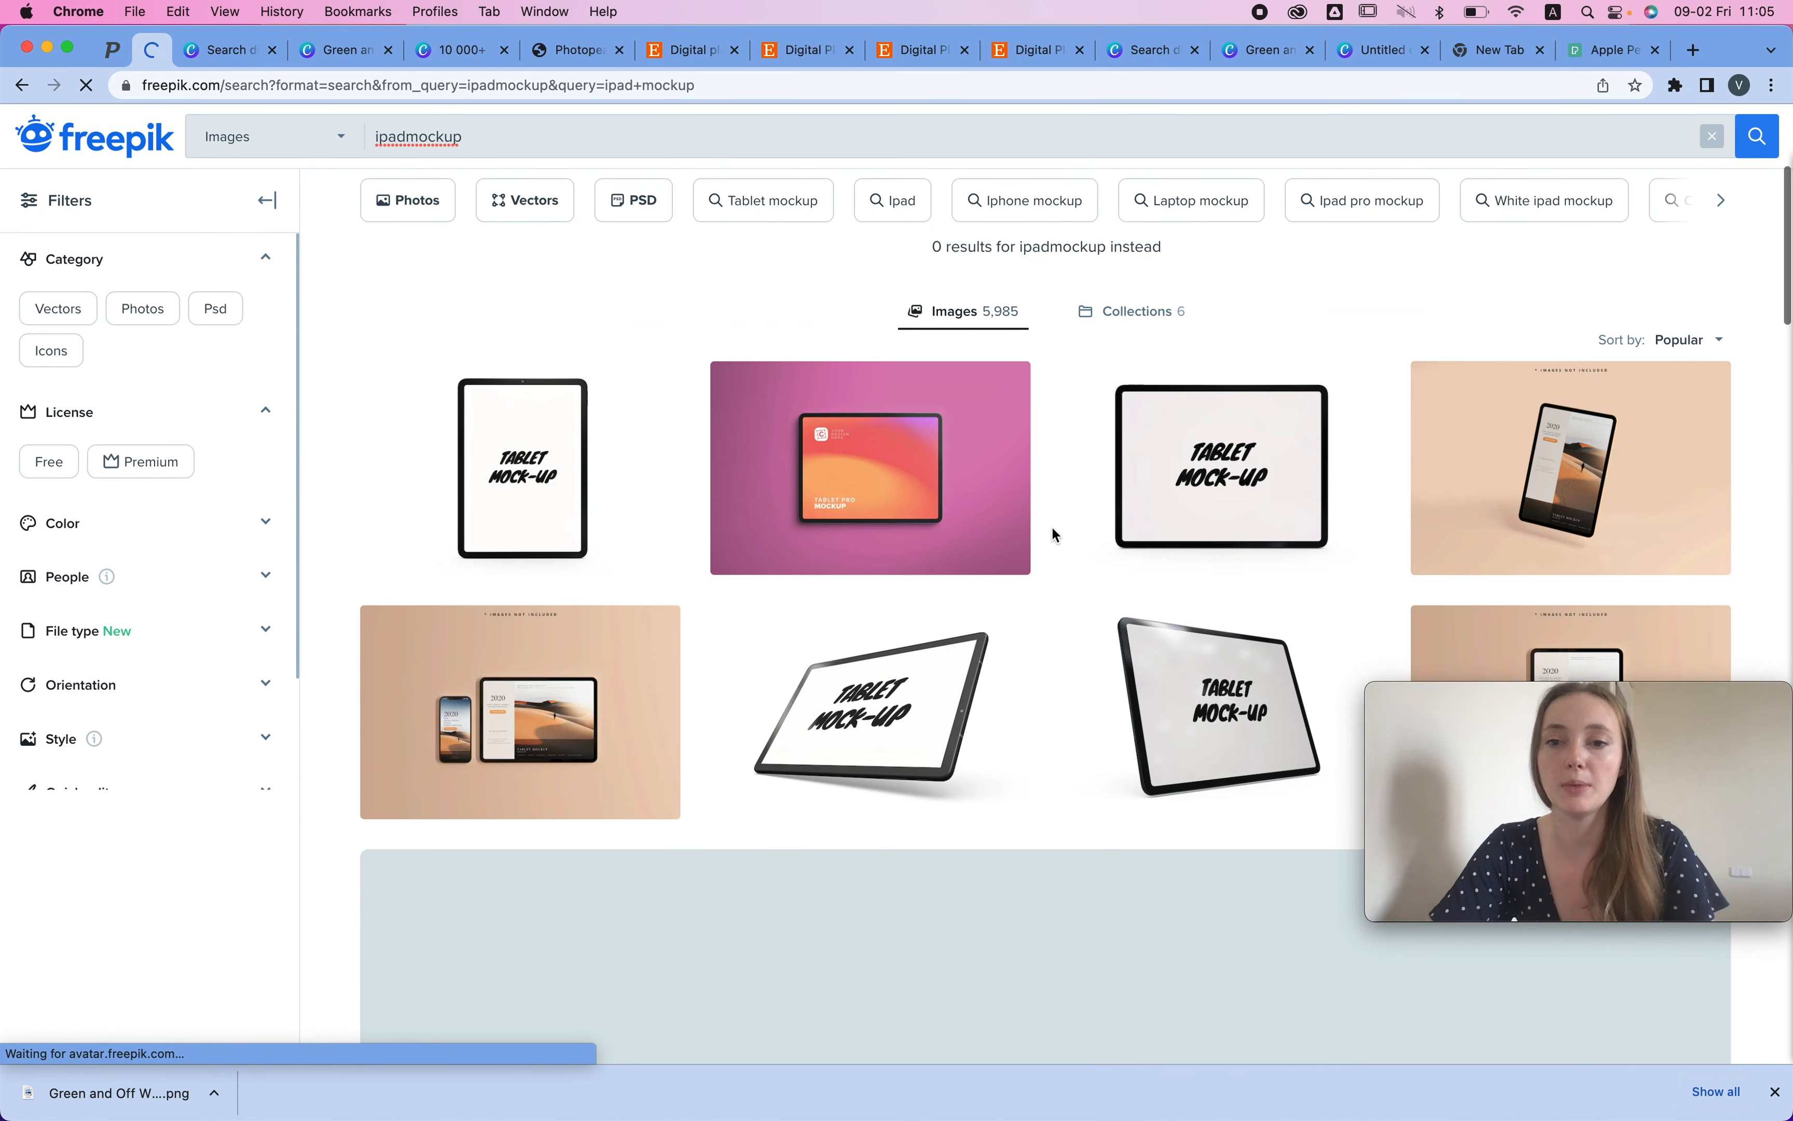
pyautogui.scroll(-15, 1144, 543)
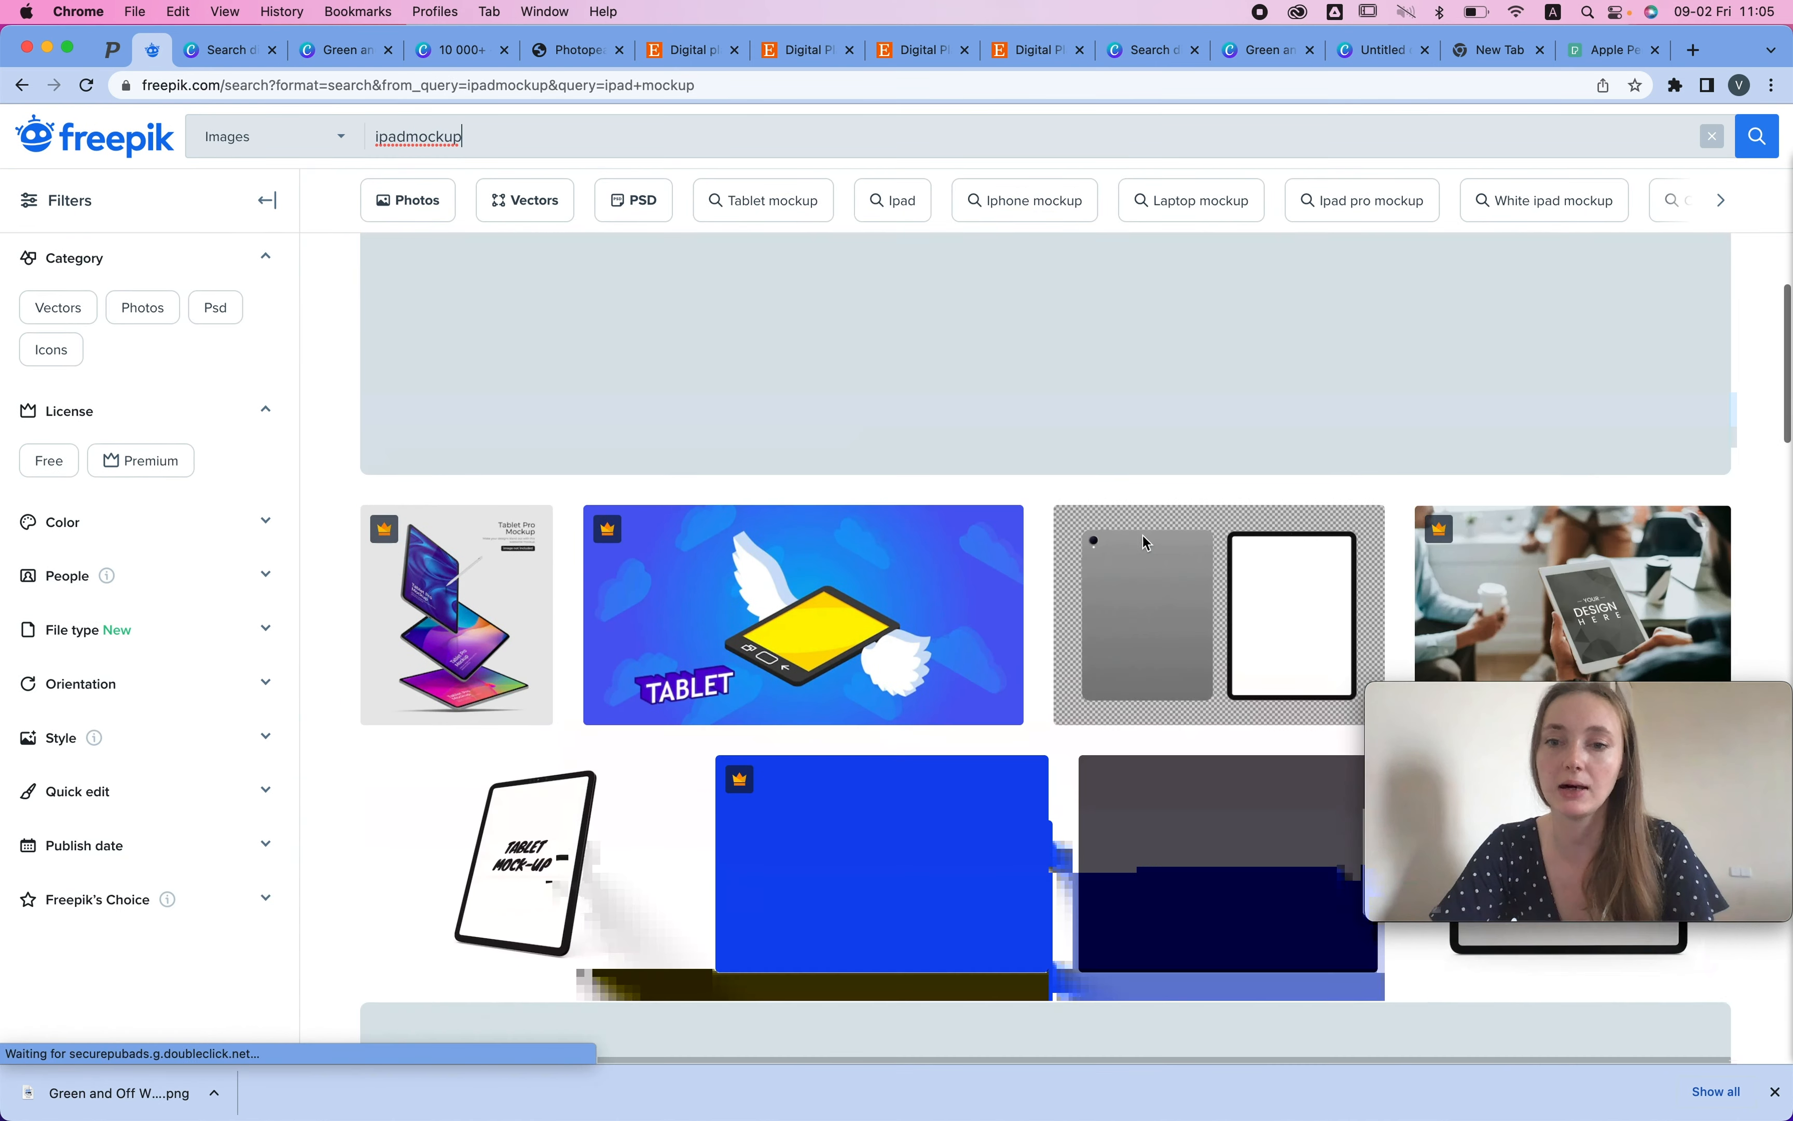
pyautogui.scroll(-8, 1145, 543)
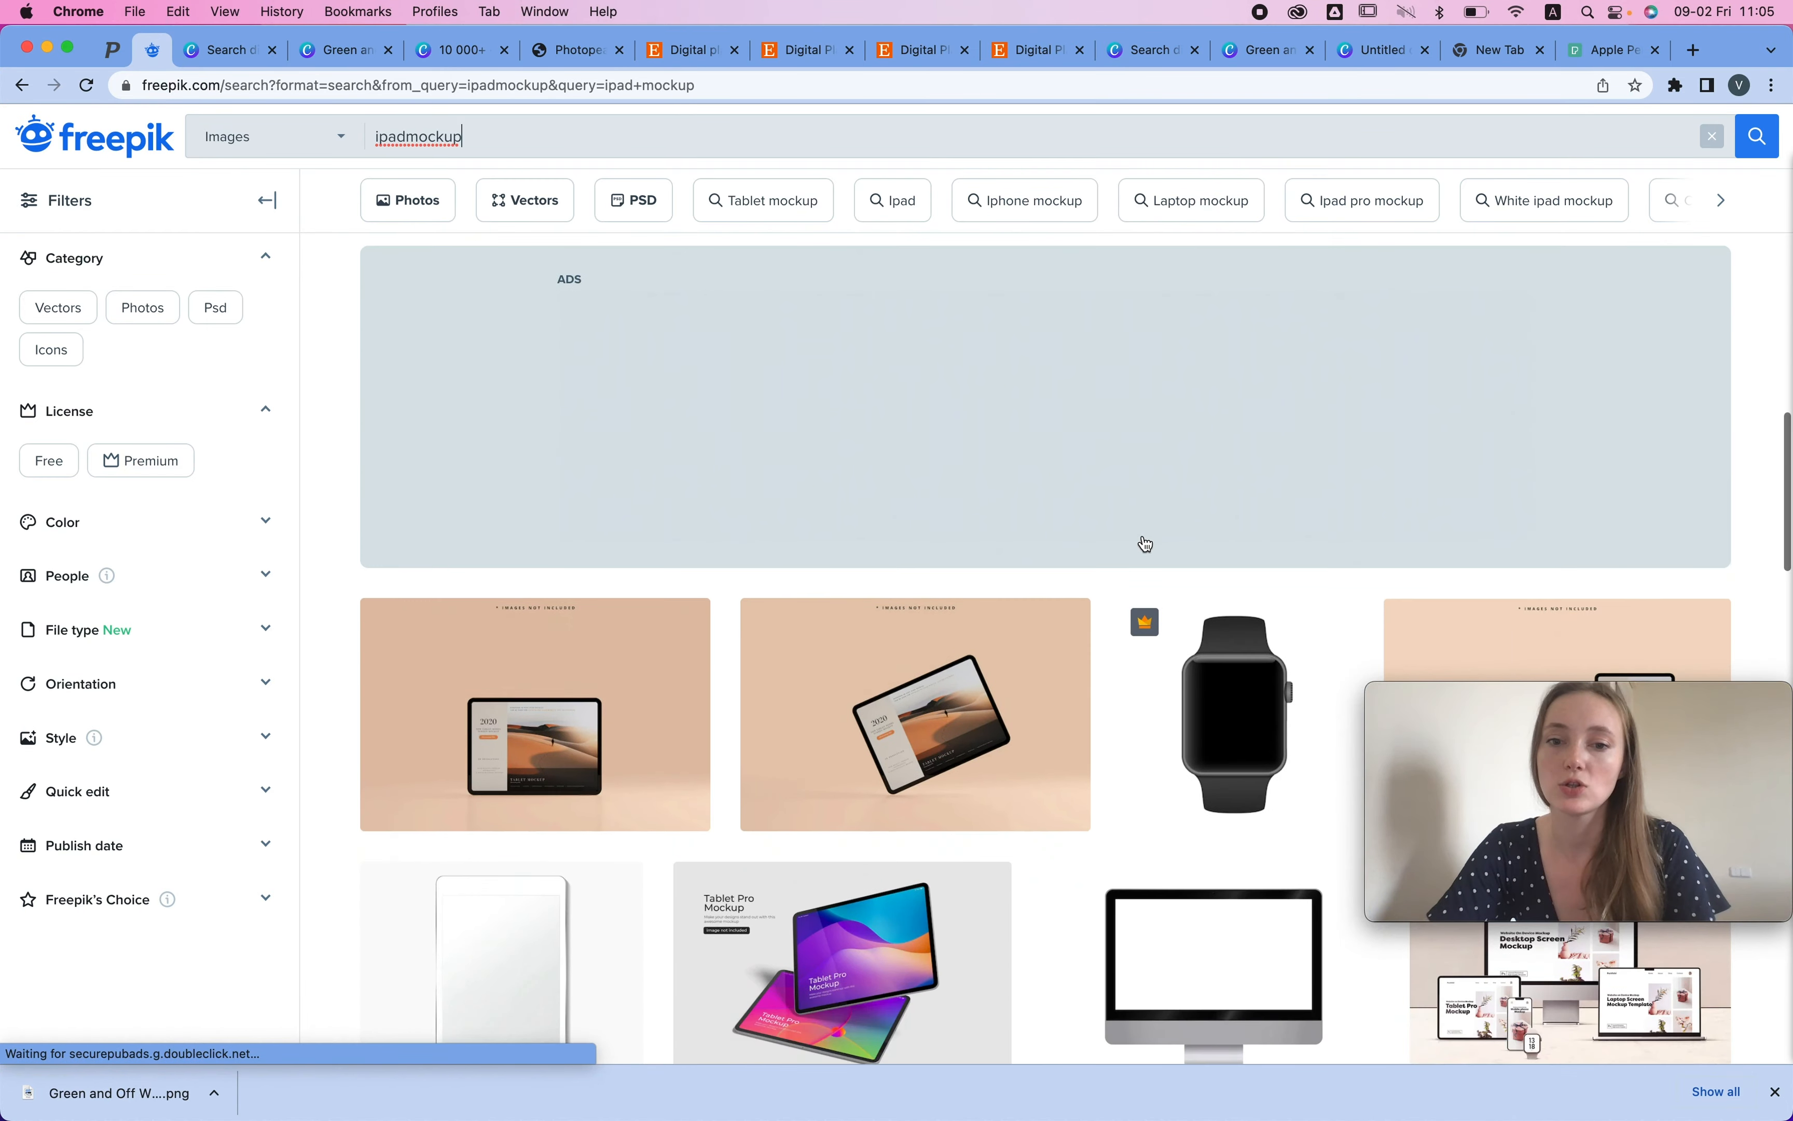
pyautogui.scroll(-15, 1145, 543)
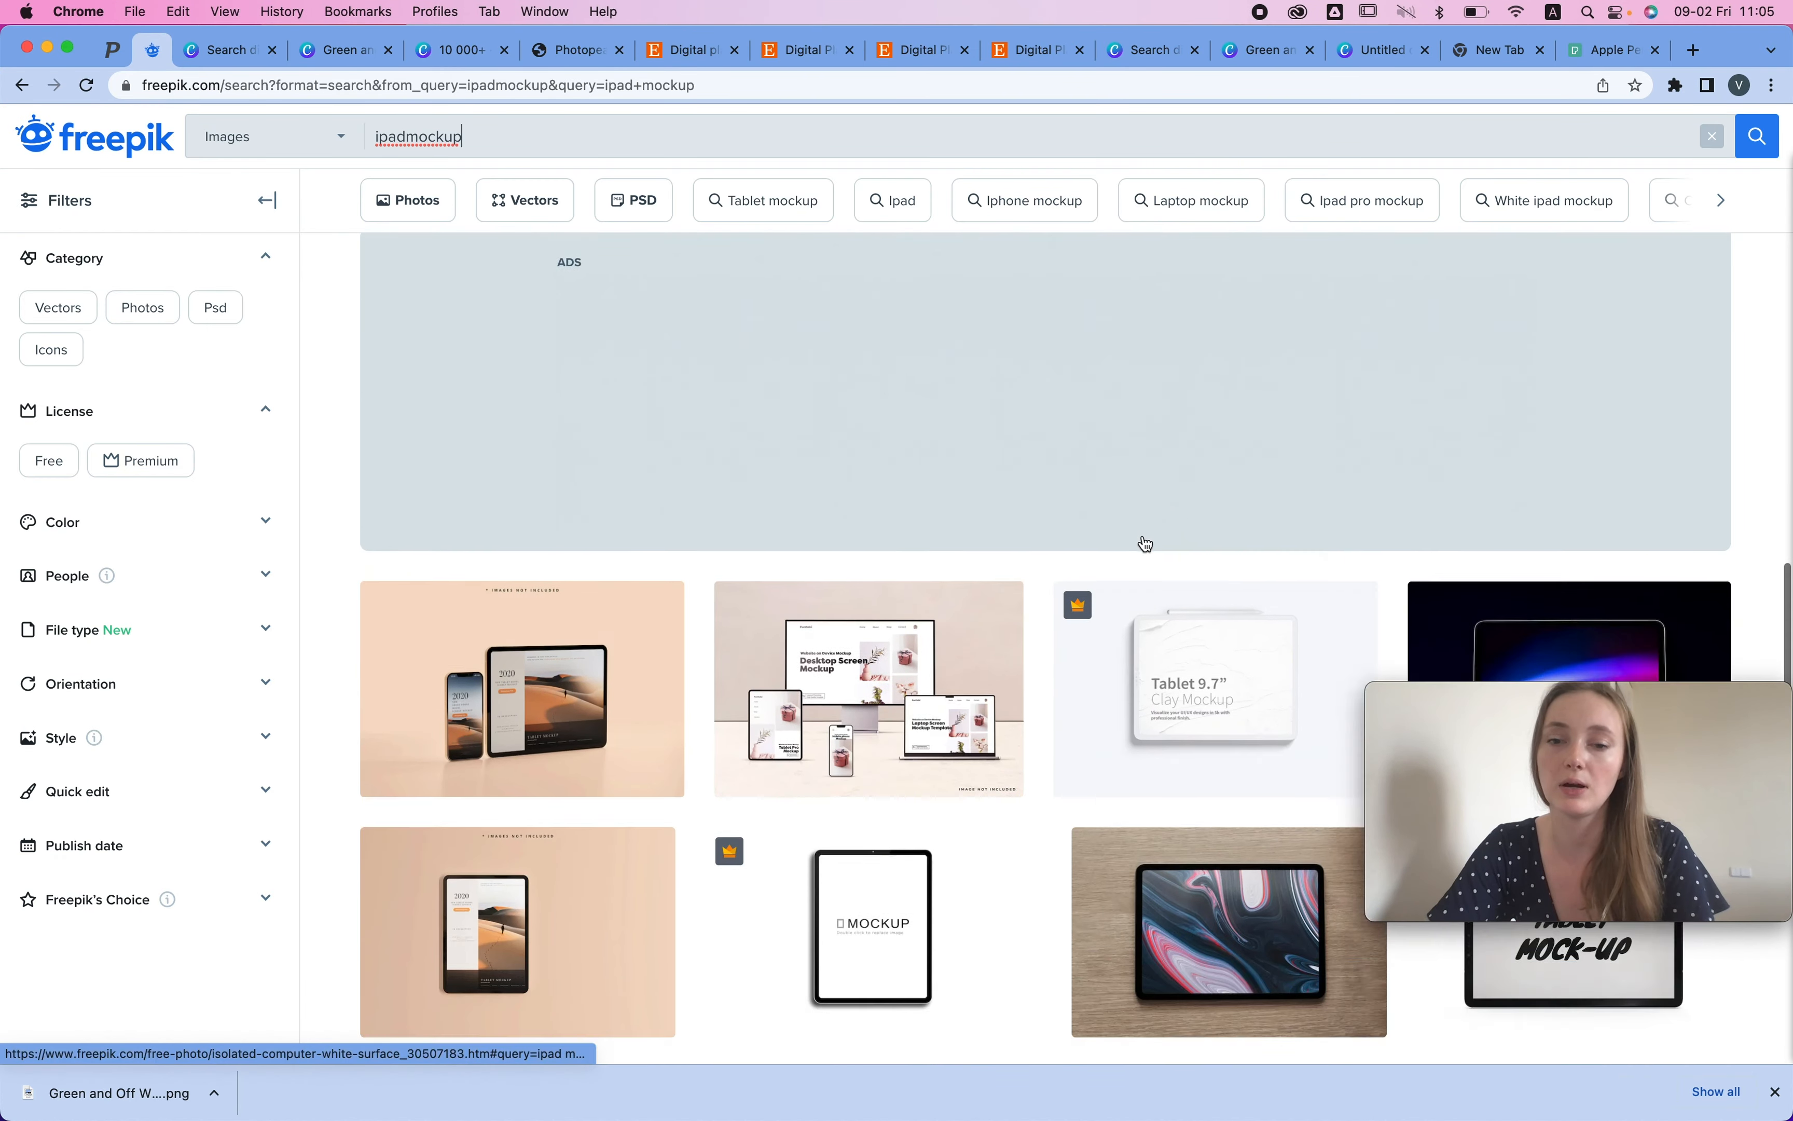
pyautogui.scroll(-7, 1144, 544)
pyautogui.scroll(8, 1271, 472)
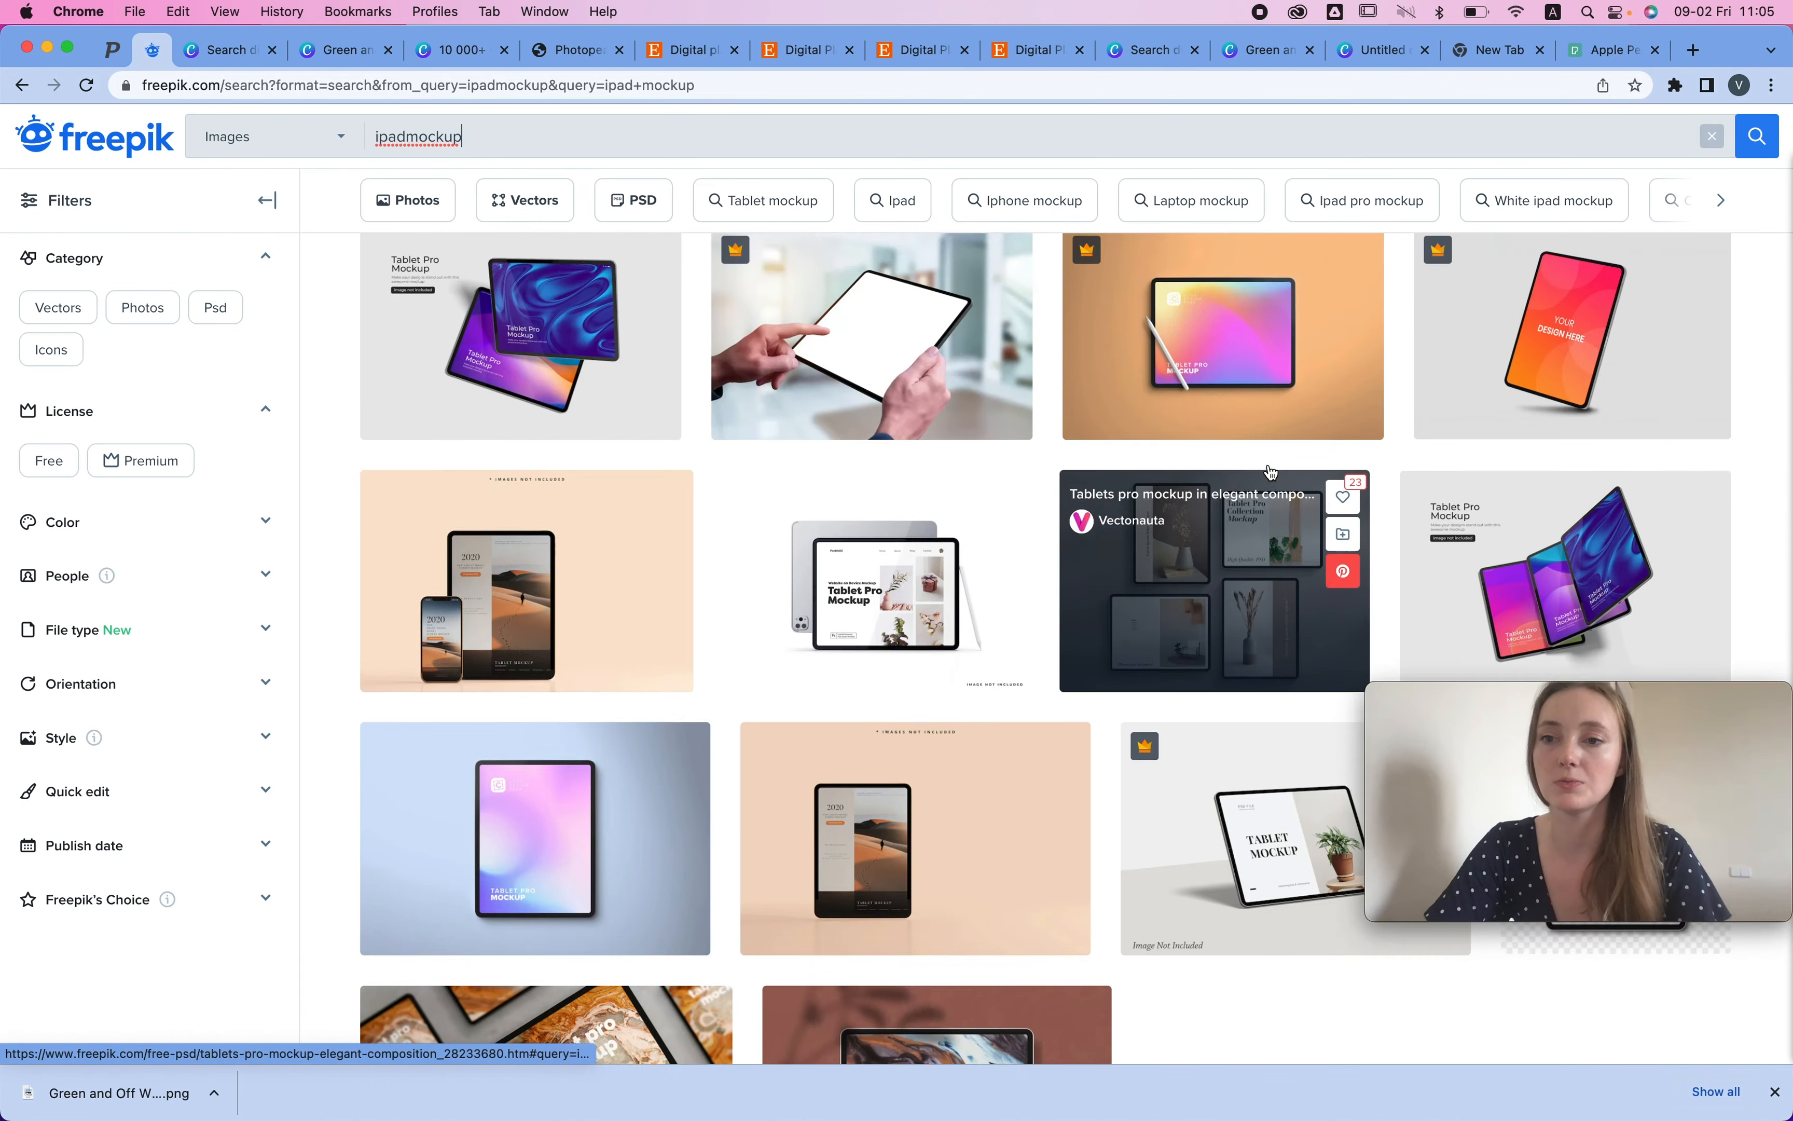
pyautogui.scroll(10, 1271, 472)
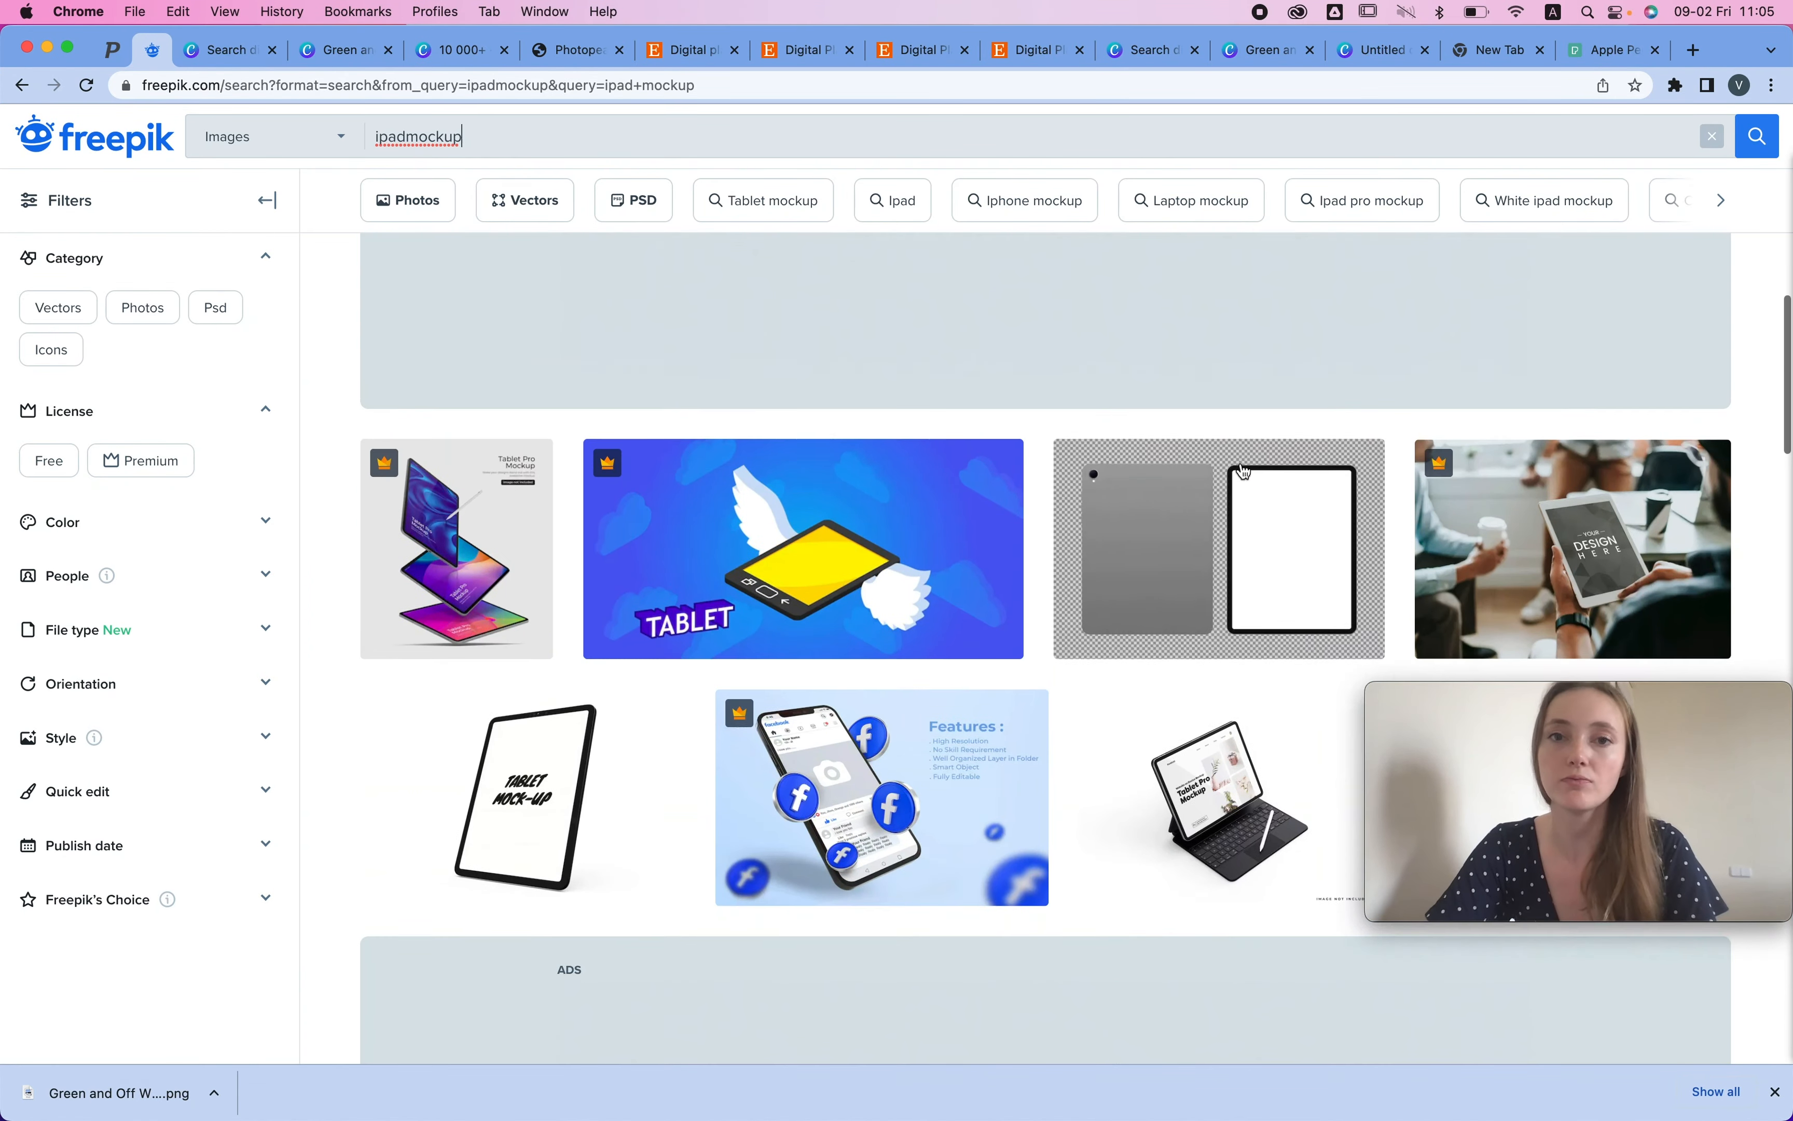
# - Switch to the Photopea page and load the editor's start page at photopea.com
pyautogui.click(565, 56)
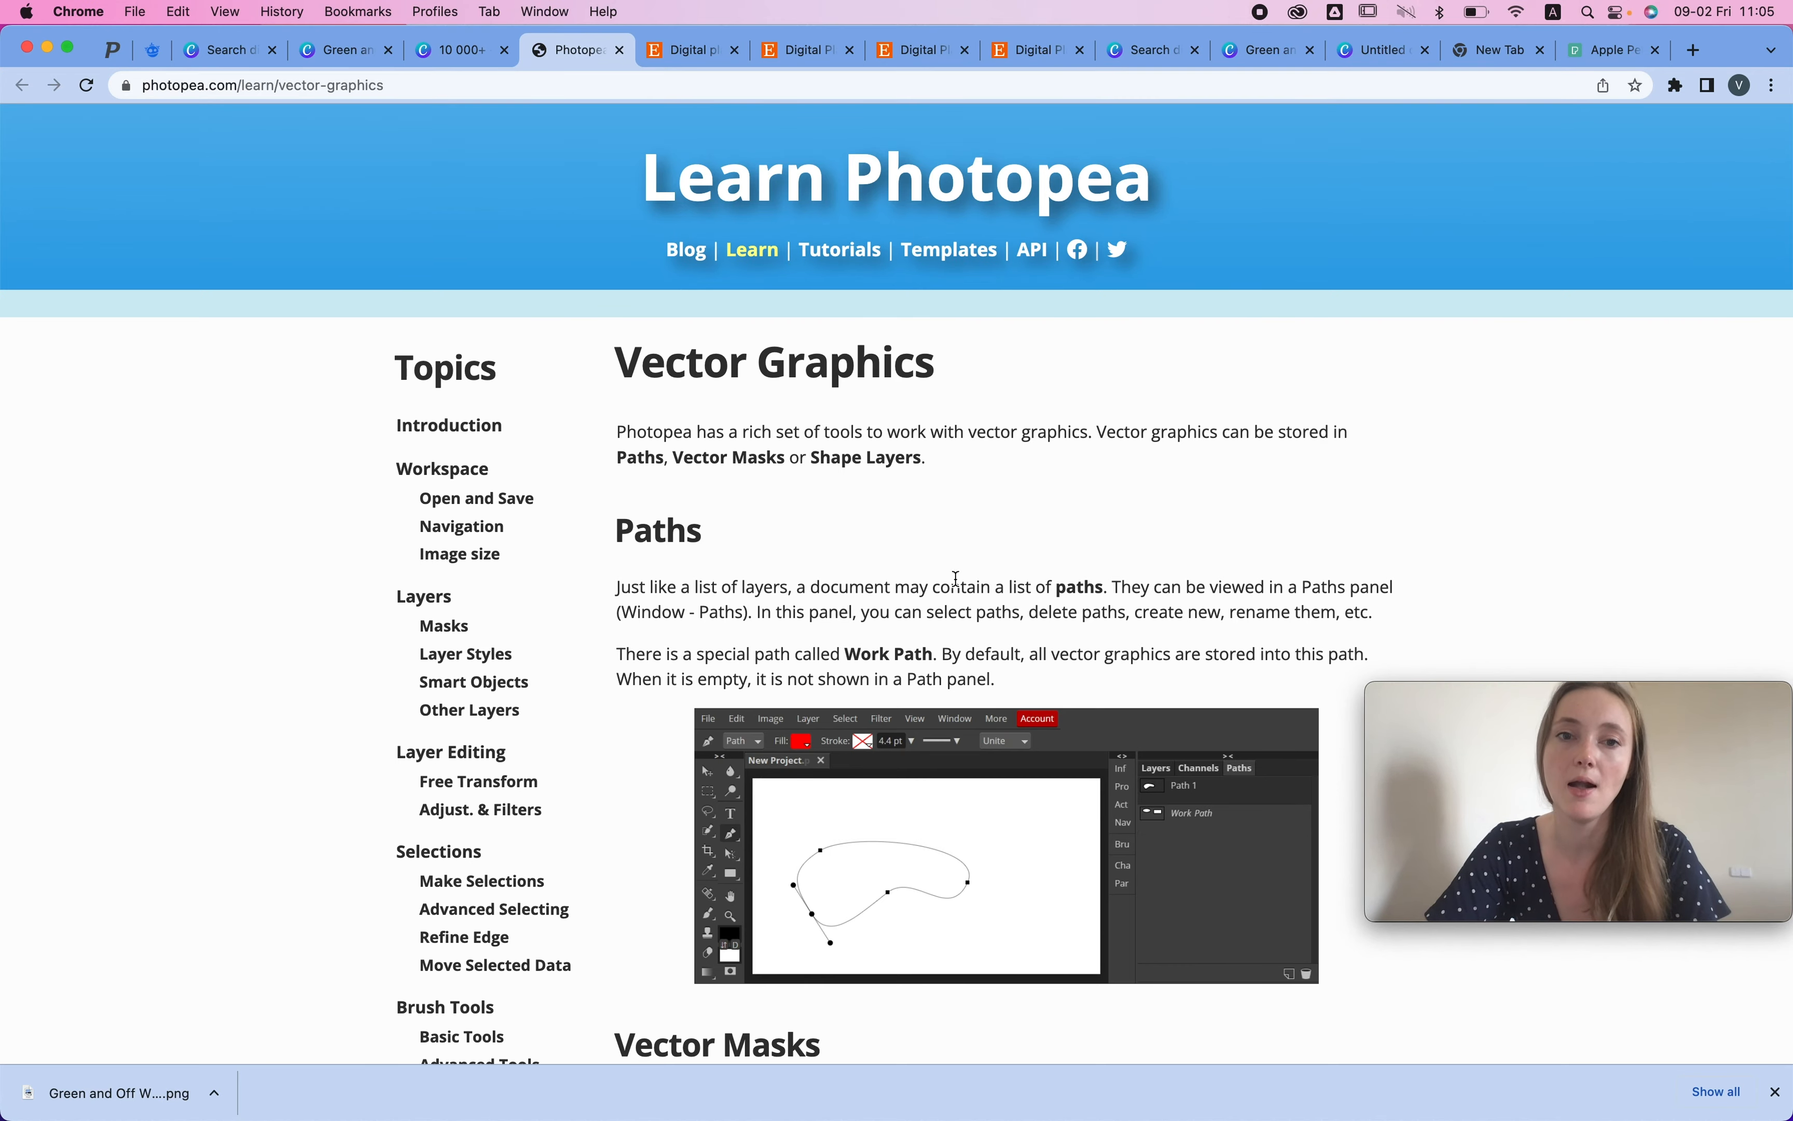
pyautogui.scroll(-7, 956, 578)
pyautogui.scroll(-4, 956, 578)
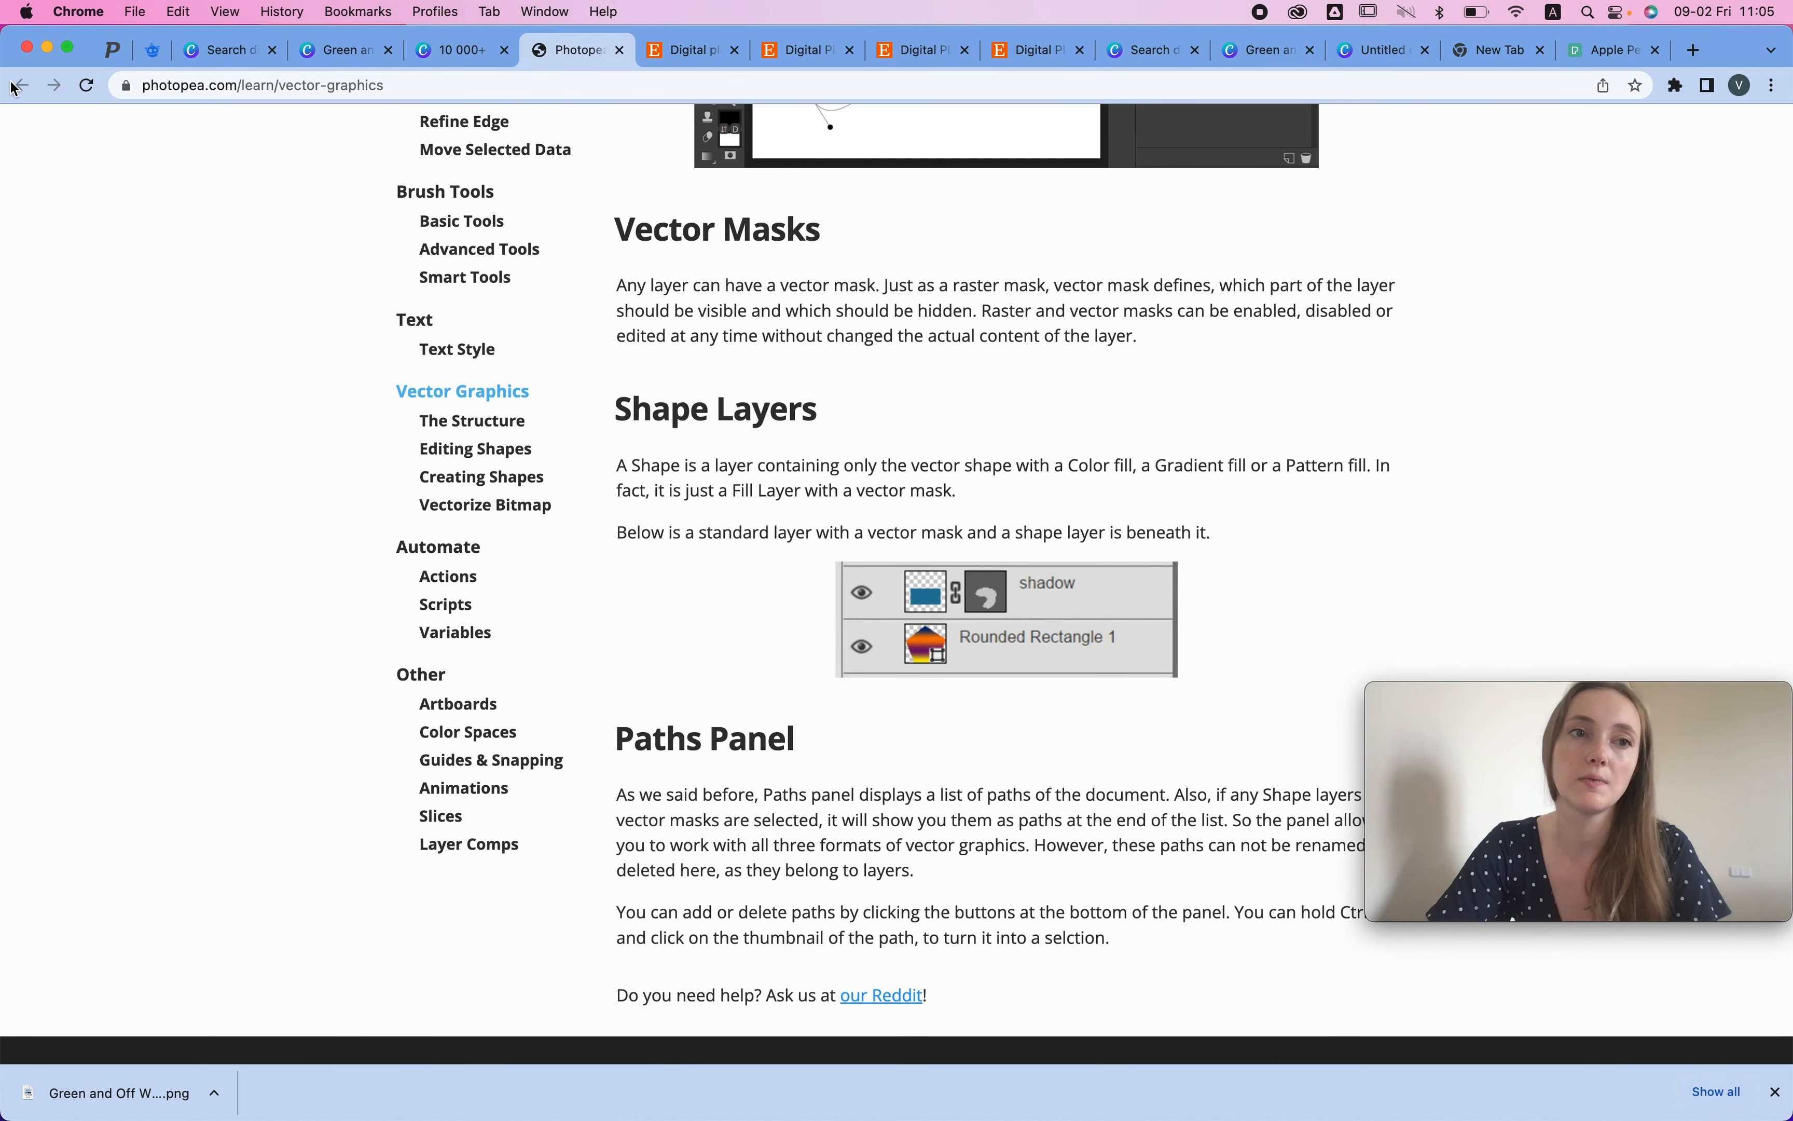
pyautogui.moveTo(238, 87); pyautogui.dragTo(416, 86)
pyautogui.press('BackSpace')
pyautogui.press('Return')
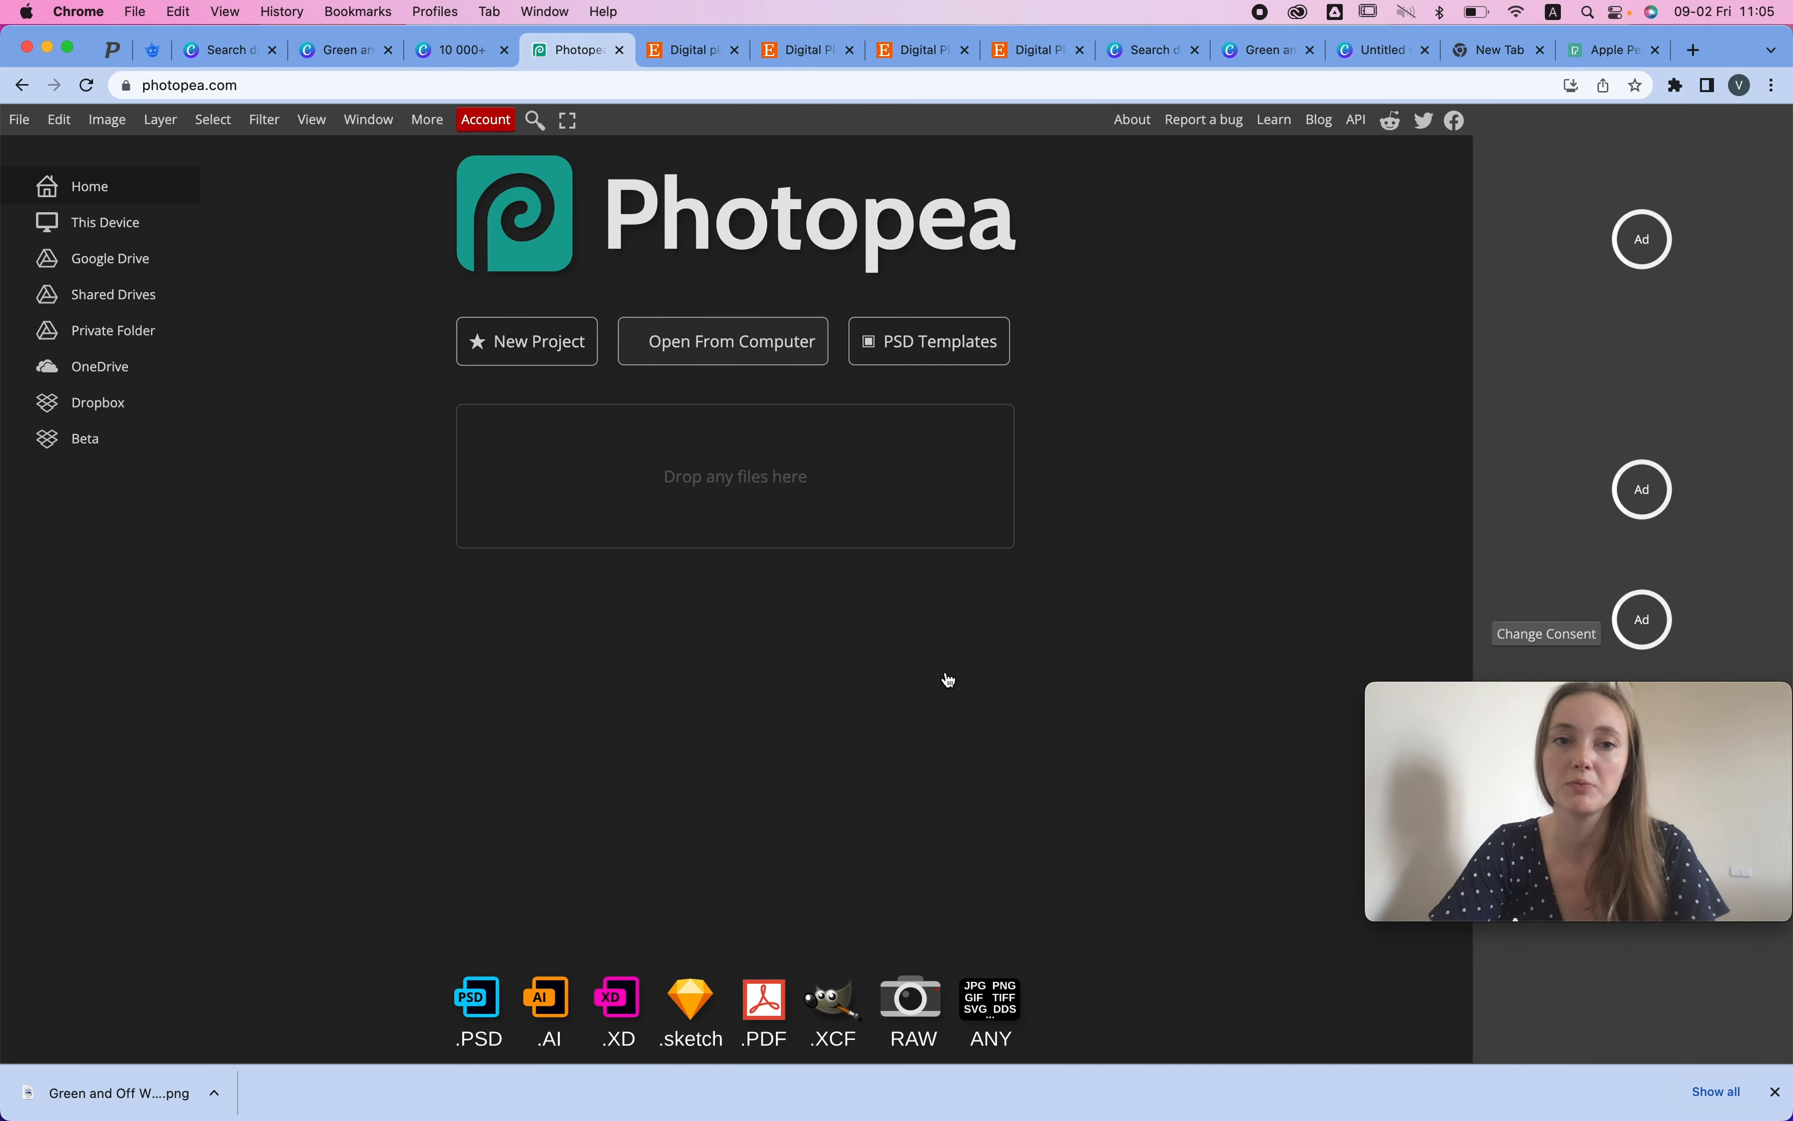
# - Open the minimalist tablet and smartphone mockup file from the Downloads folder
pyautogui.press('super+o')
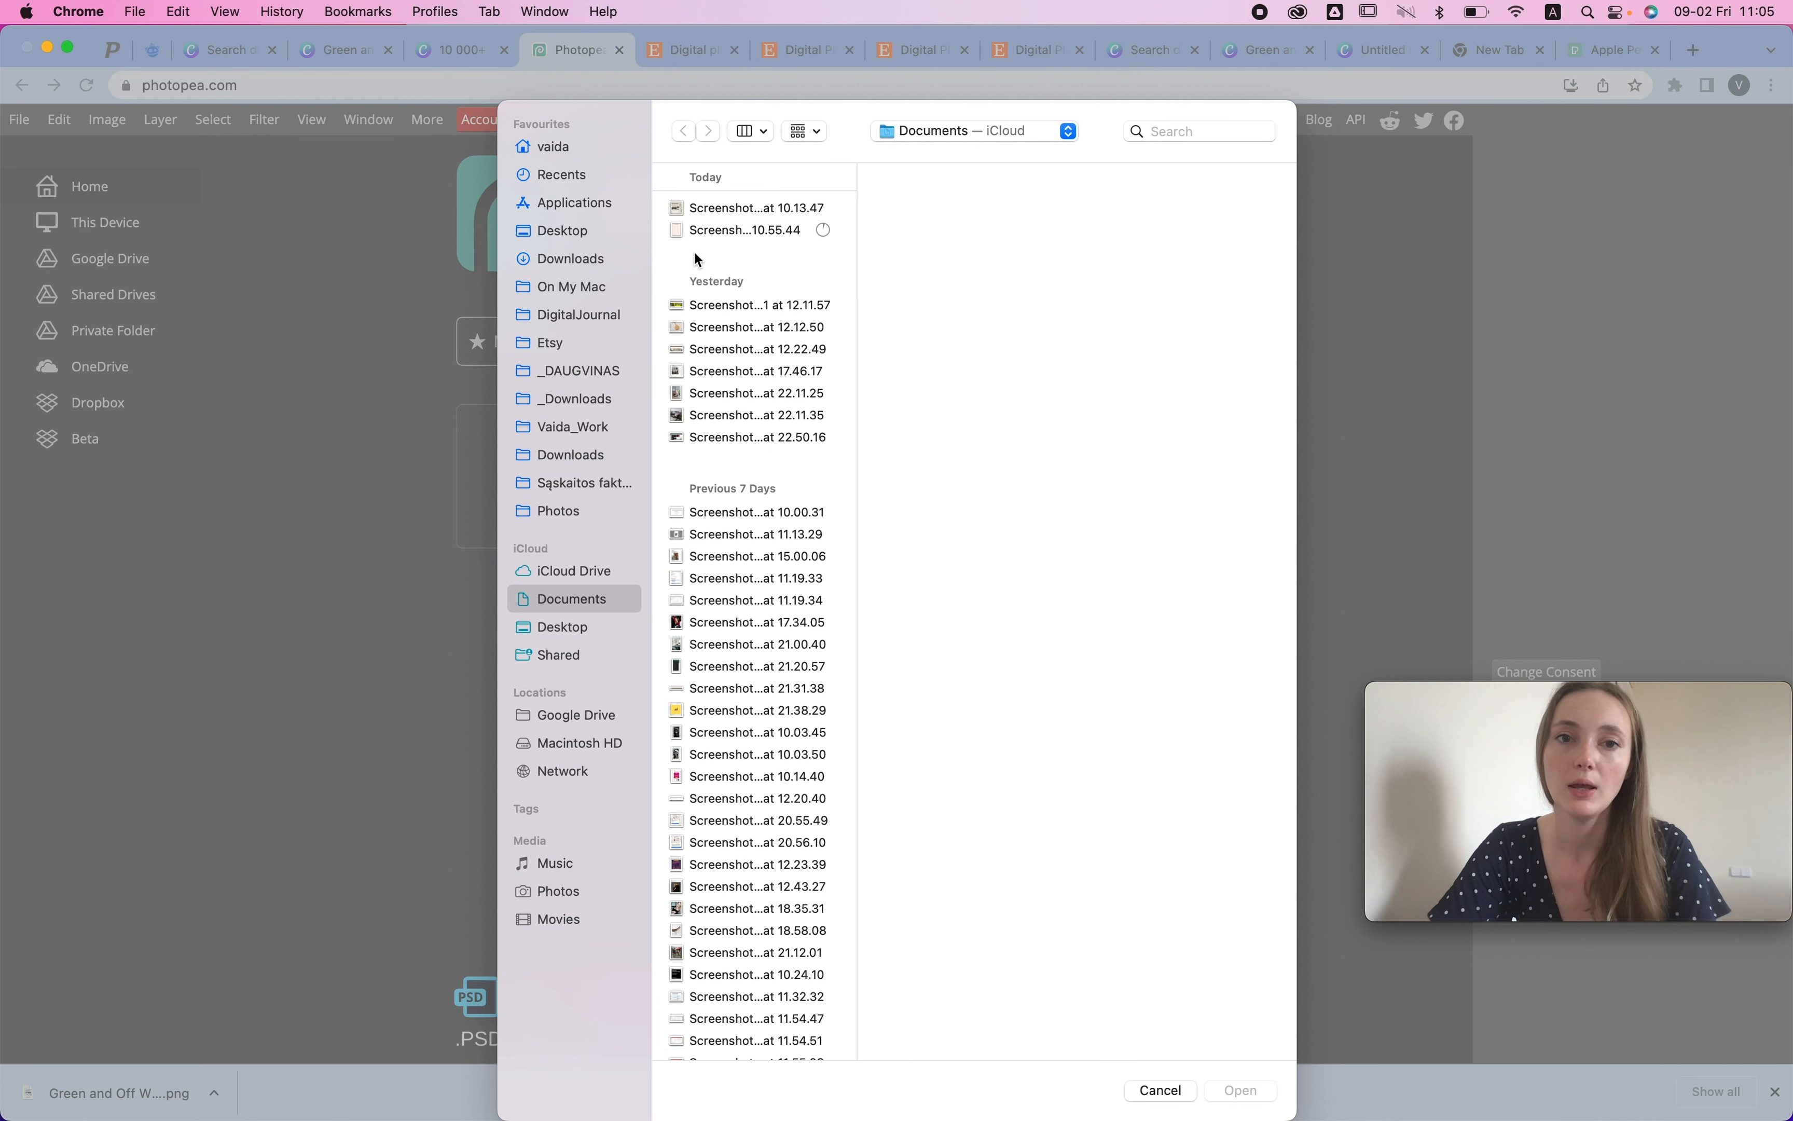
pyautogui.click(578, 259)
pyautogui.click(756, 230)
pyautogui.click(1239, 1090)
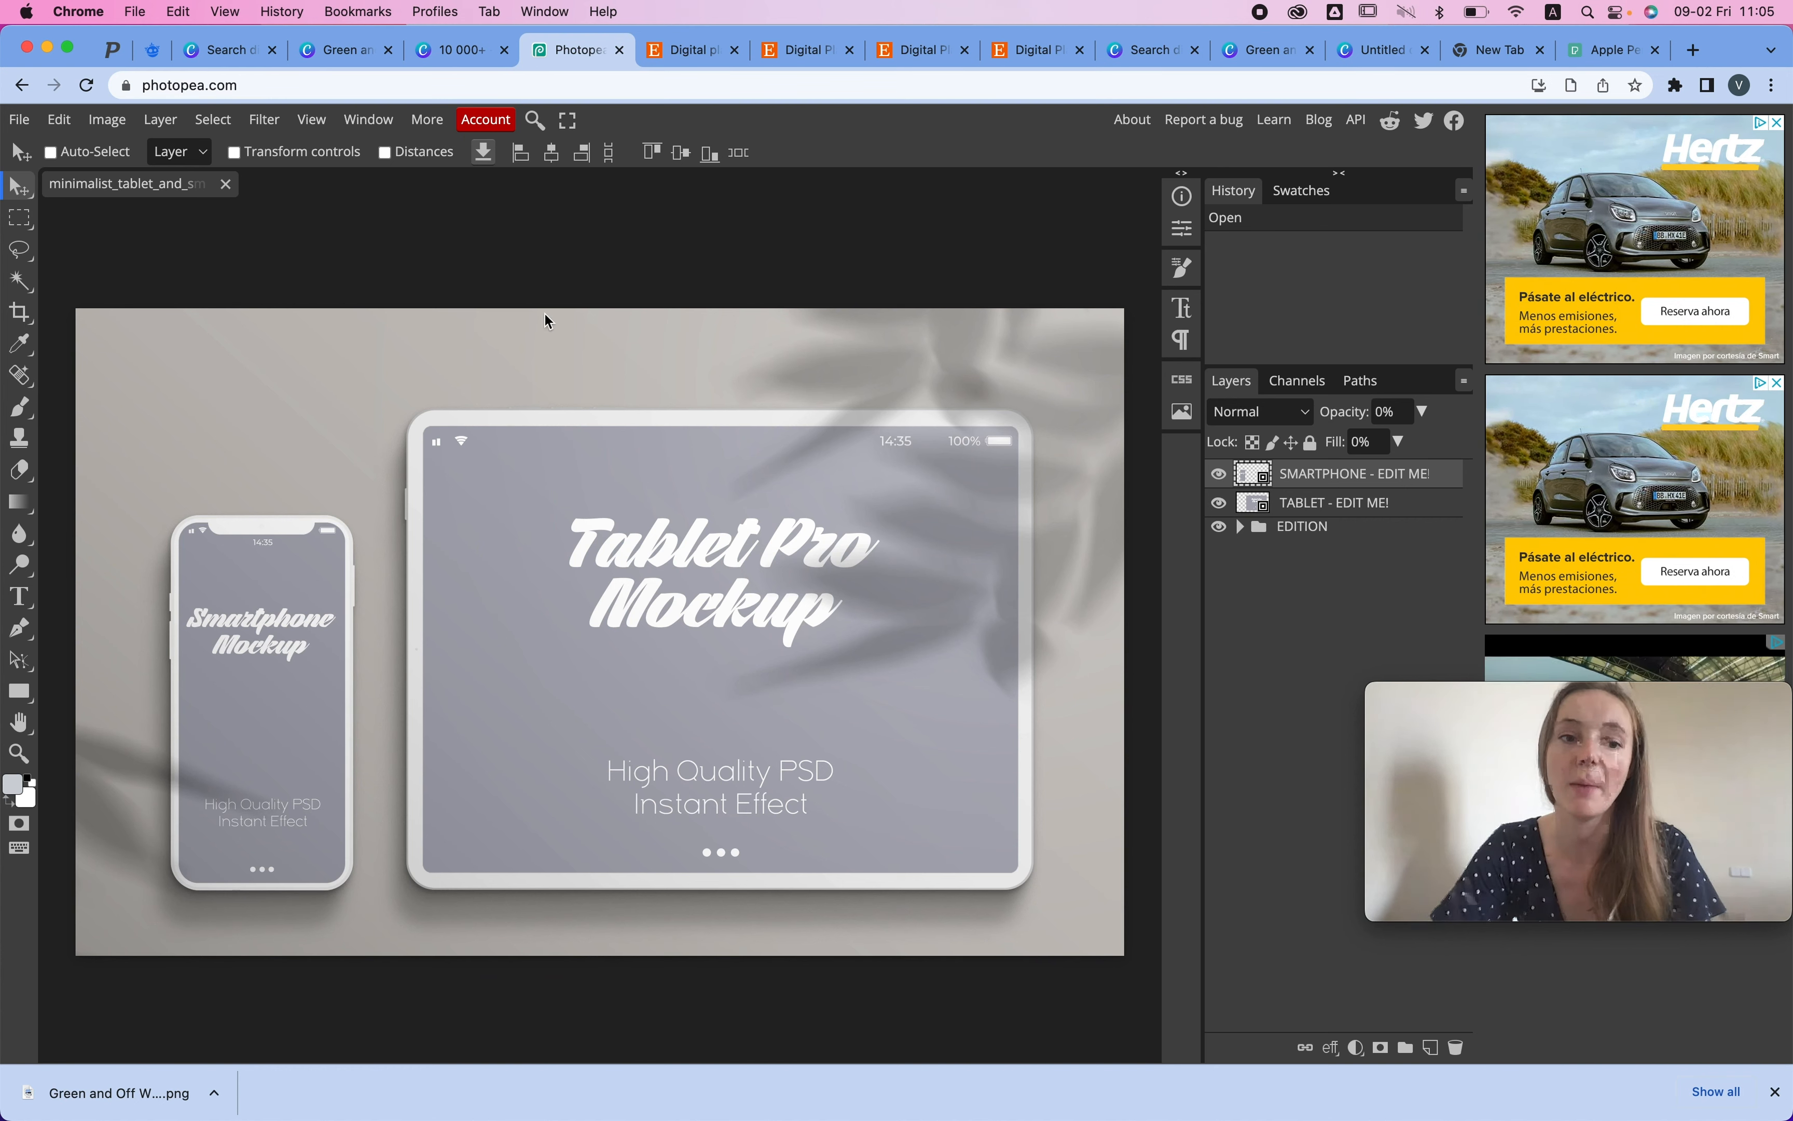
# - Open the contents of the "SMARTPHONE - EDIT ME!" smart object and place the downloaded "Green and Off W..." planner PNG in it
pyautogui.doubleClick(1247, 477)
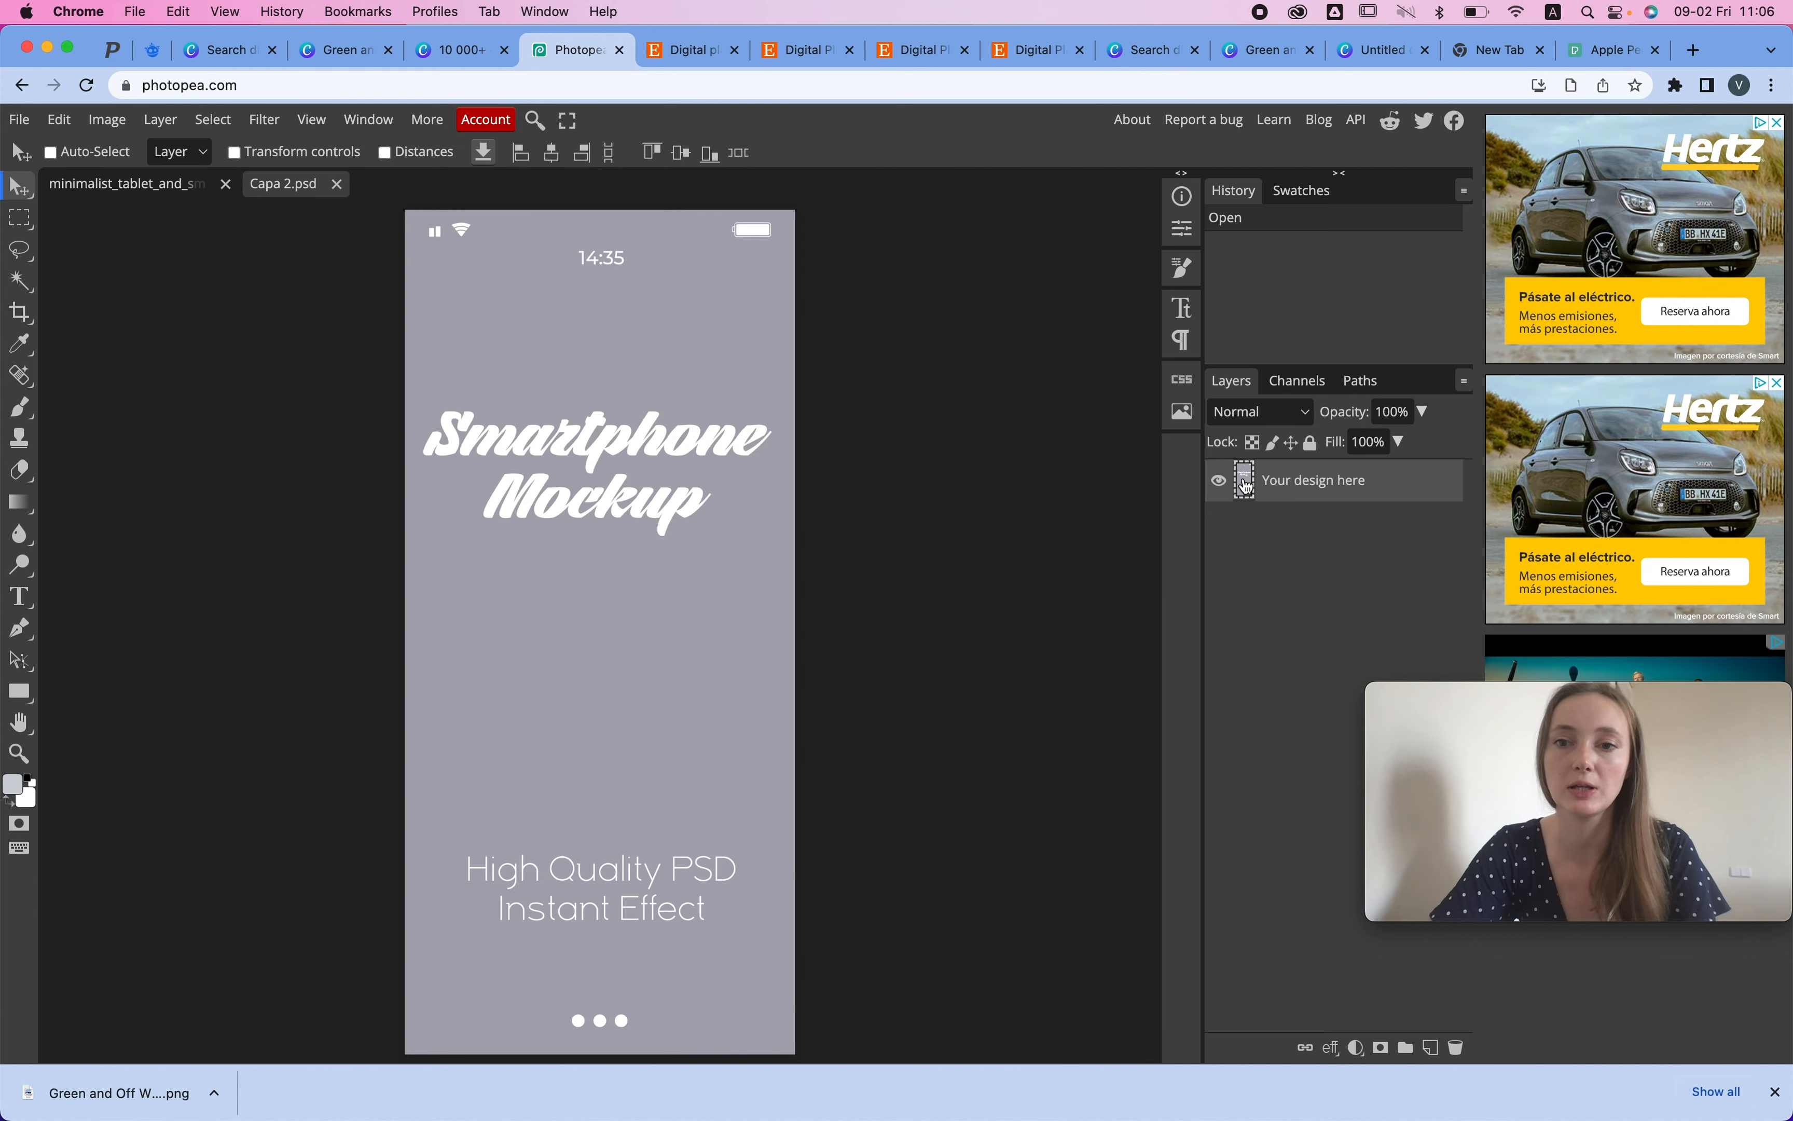
pyautogui.moveTo(100, 1105)
pyautogui.moveTo(119, 1092); pyautogui.dragTo(668, 440)
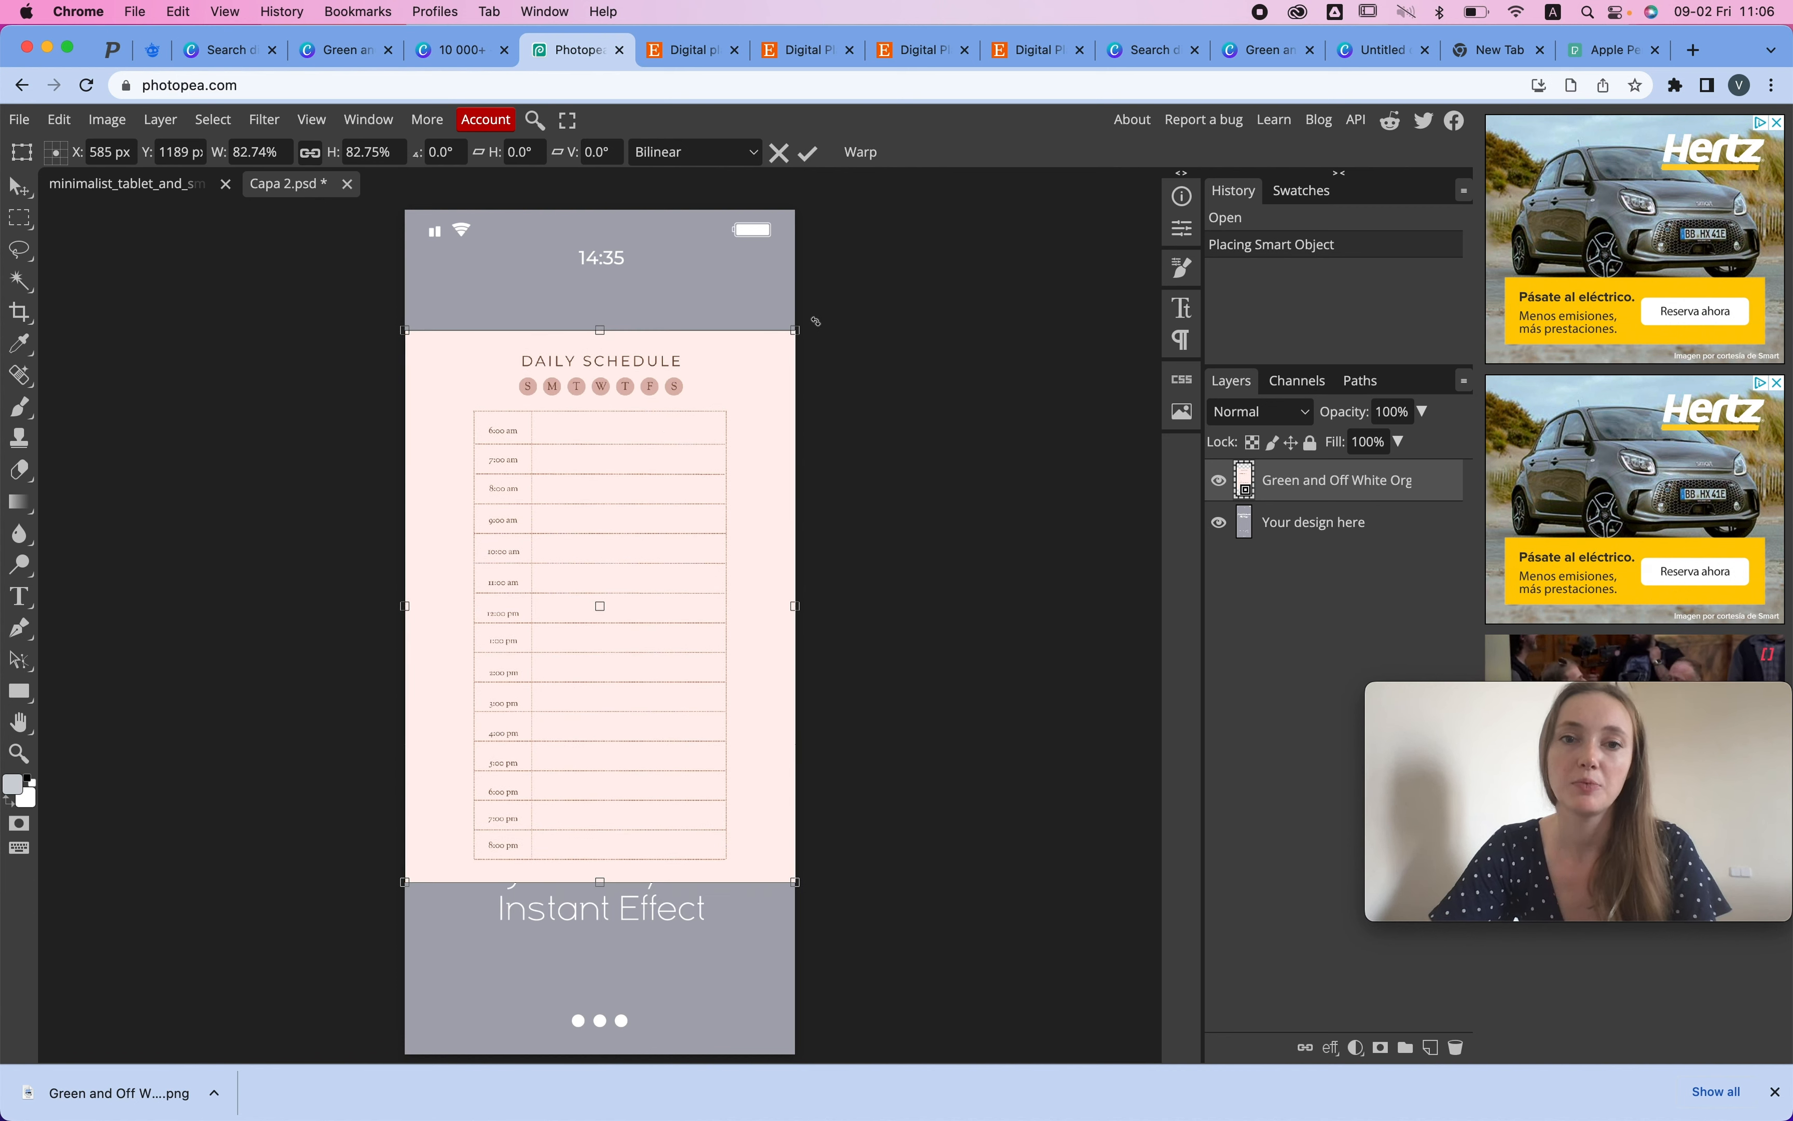
# - Enlarge the placed daily schedule to about 104% so it fills the phone screen's width below the status bar, and apply the transform
pyautogui.moveTo(793, 335); pyautogui.dragTo(849, 308)
pyautogui.moveTo(709, 458); pyautogui.dragTo(709, 484)
pyautogui.moveTo(835, 304)
pyautogui.mouseDown()
pyautogui.moveTo(875, 295)
pyautogui.moveTo(844, 284)
pyautogui.mouseUp()
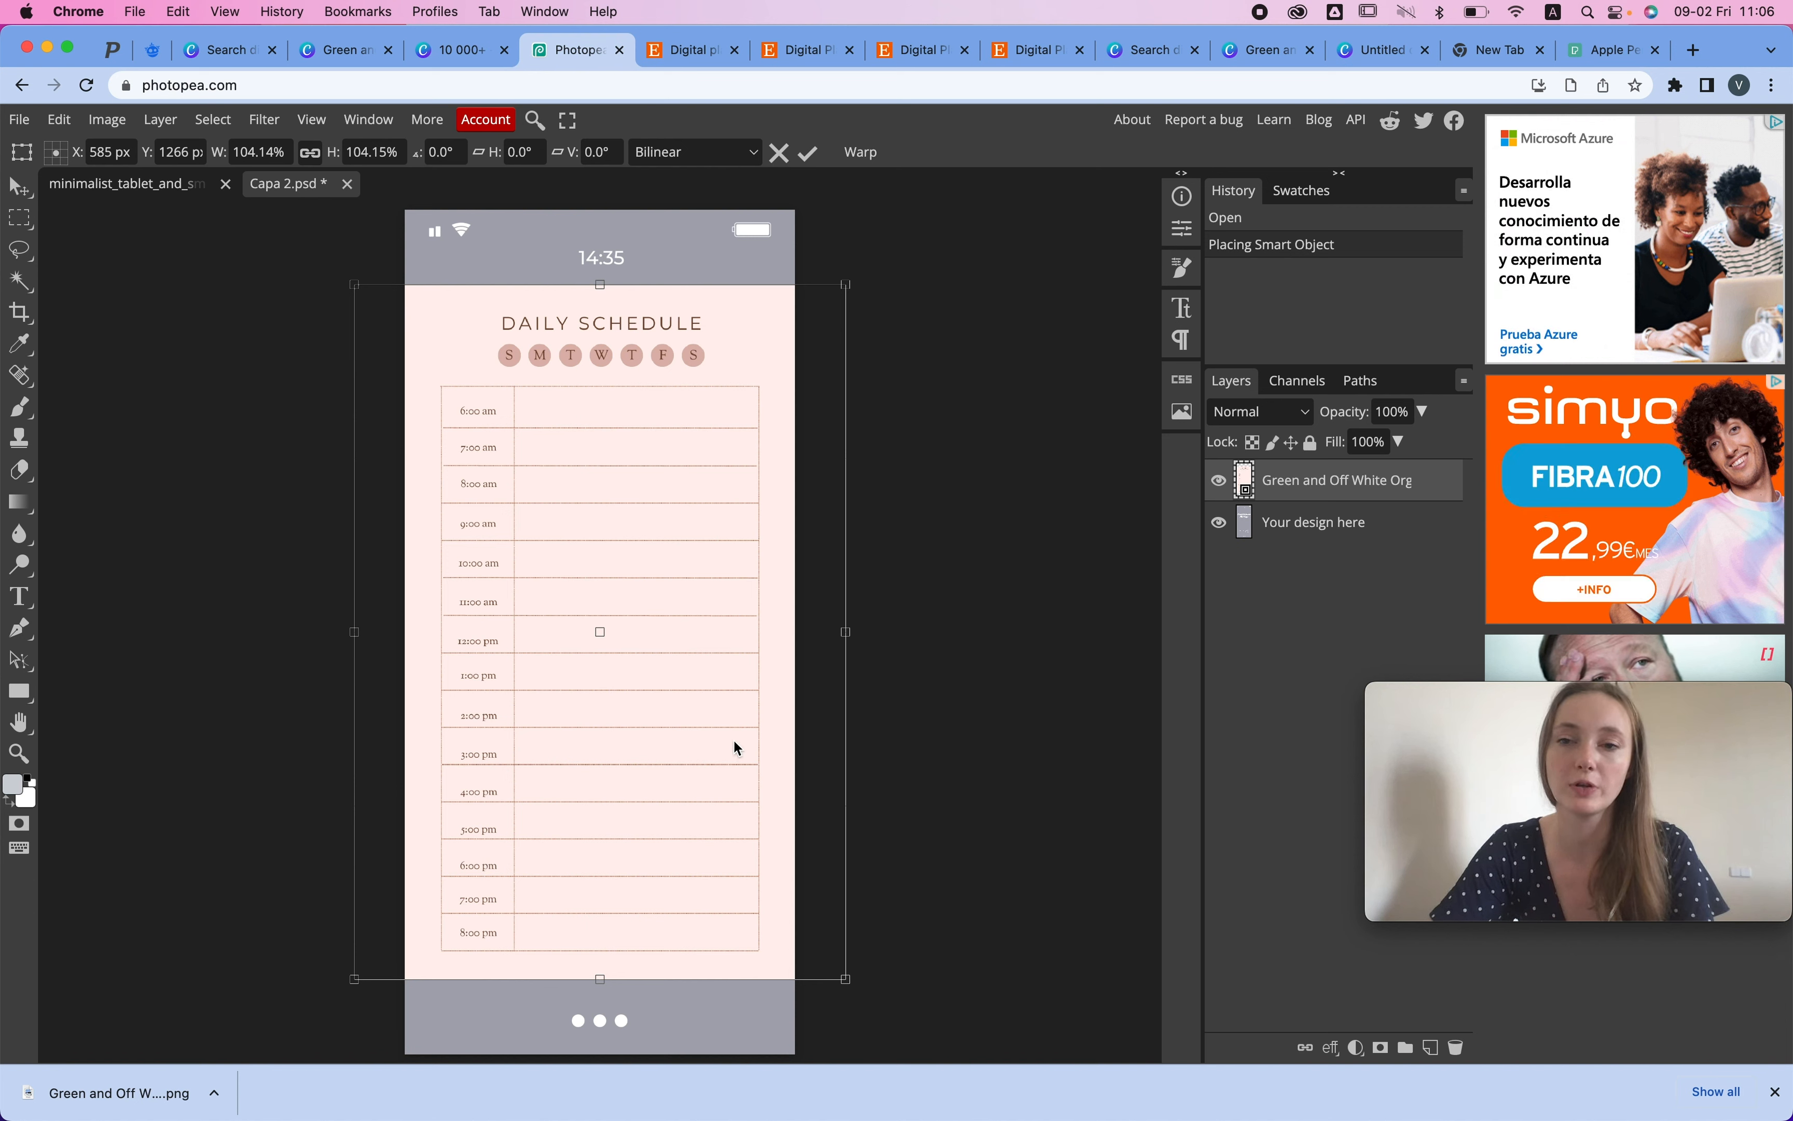
pyautogui.press('Return')
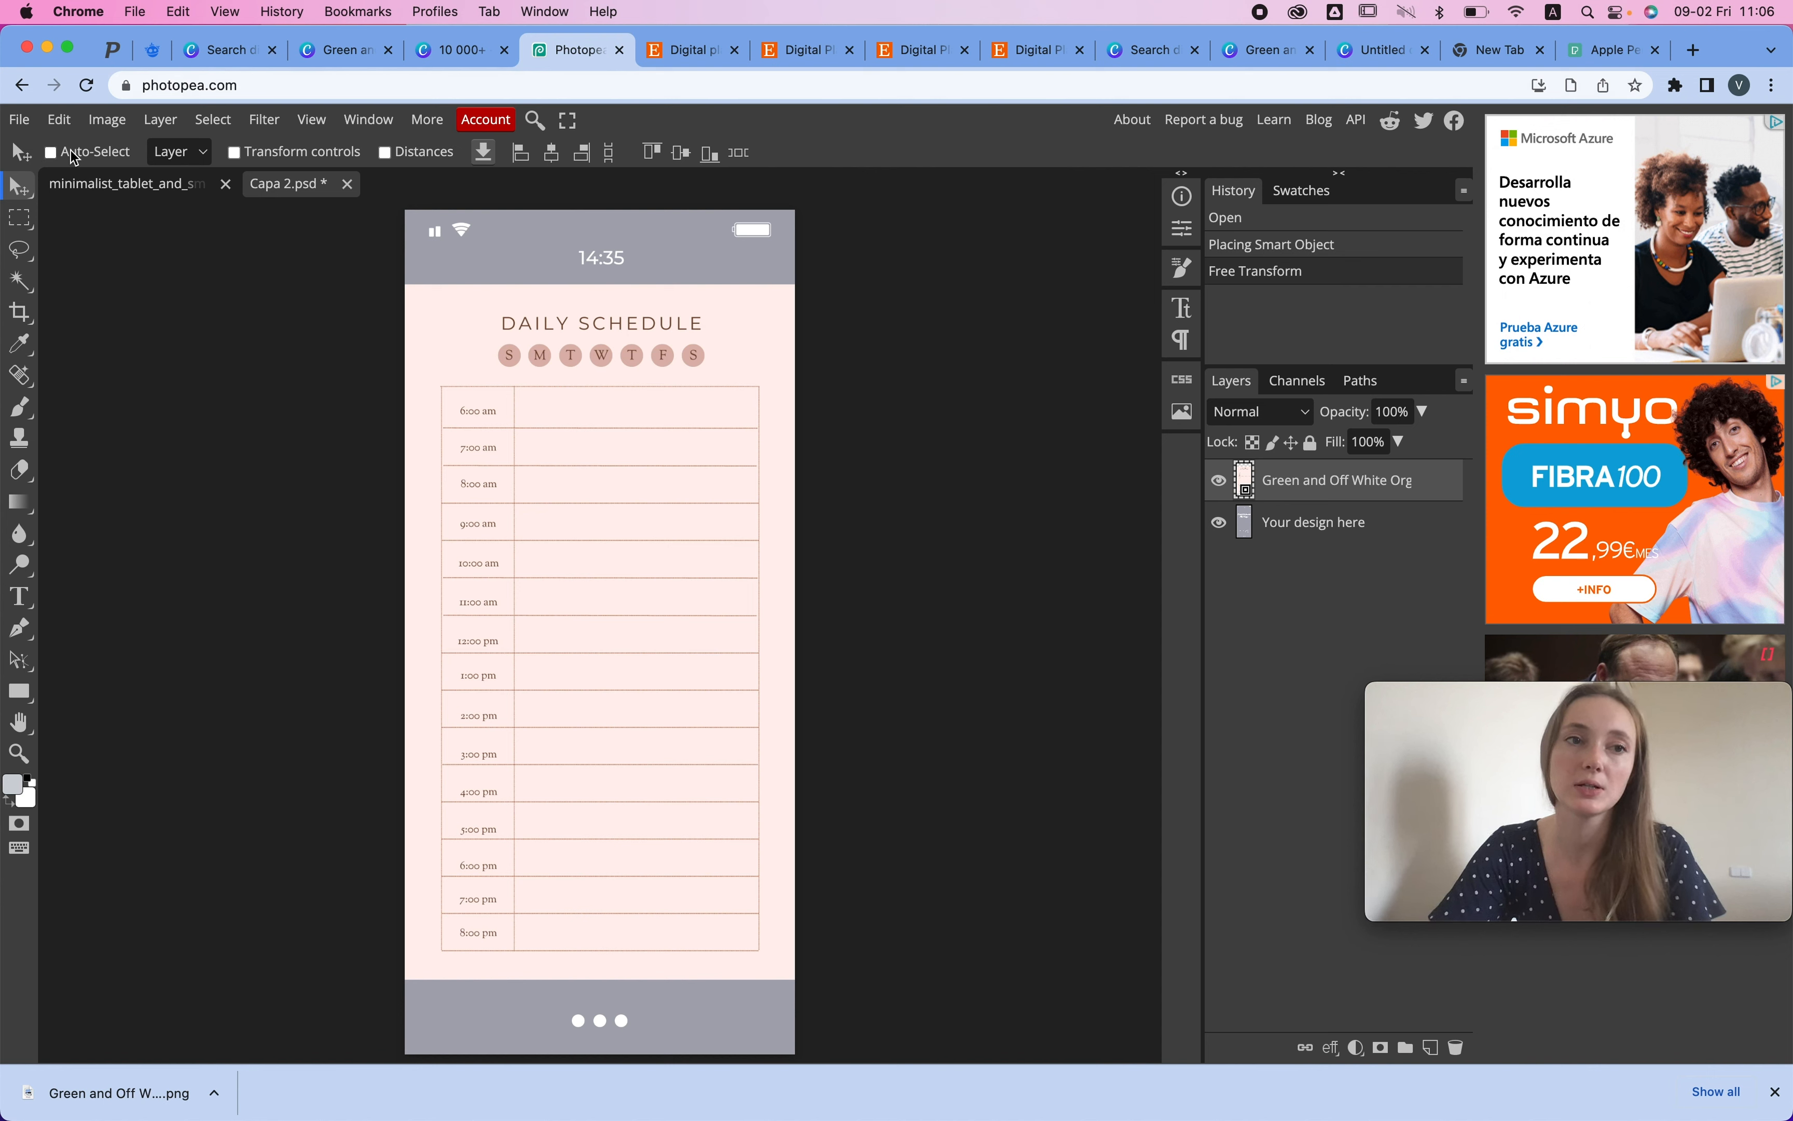
# - Save the smartphone smart object and return to the main mockup document
pyautogui.click(20, 120)
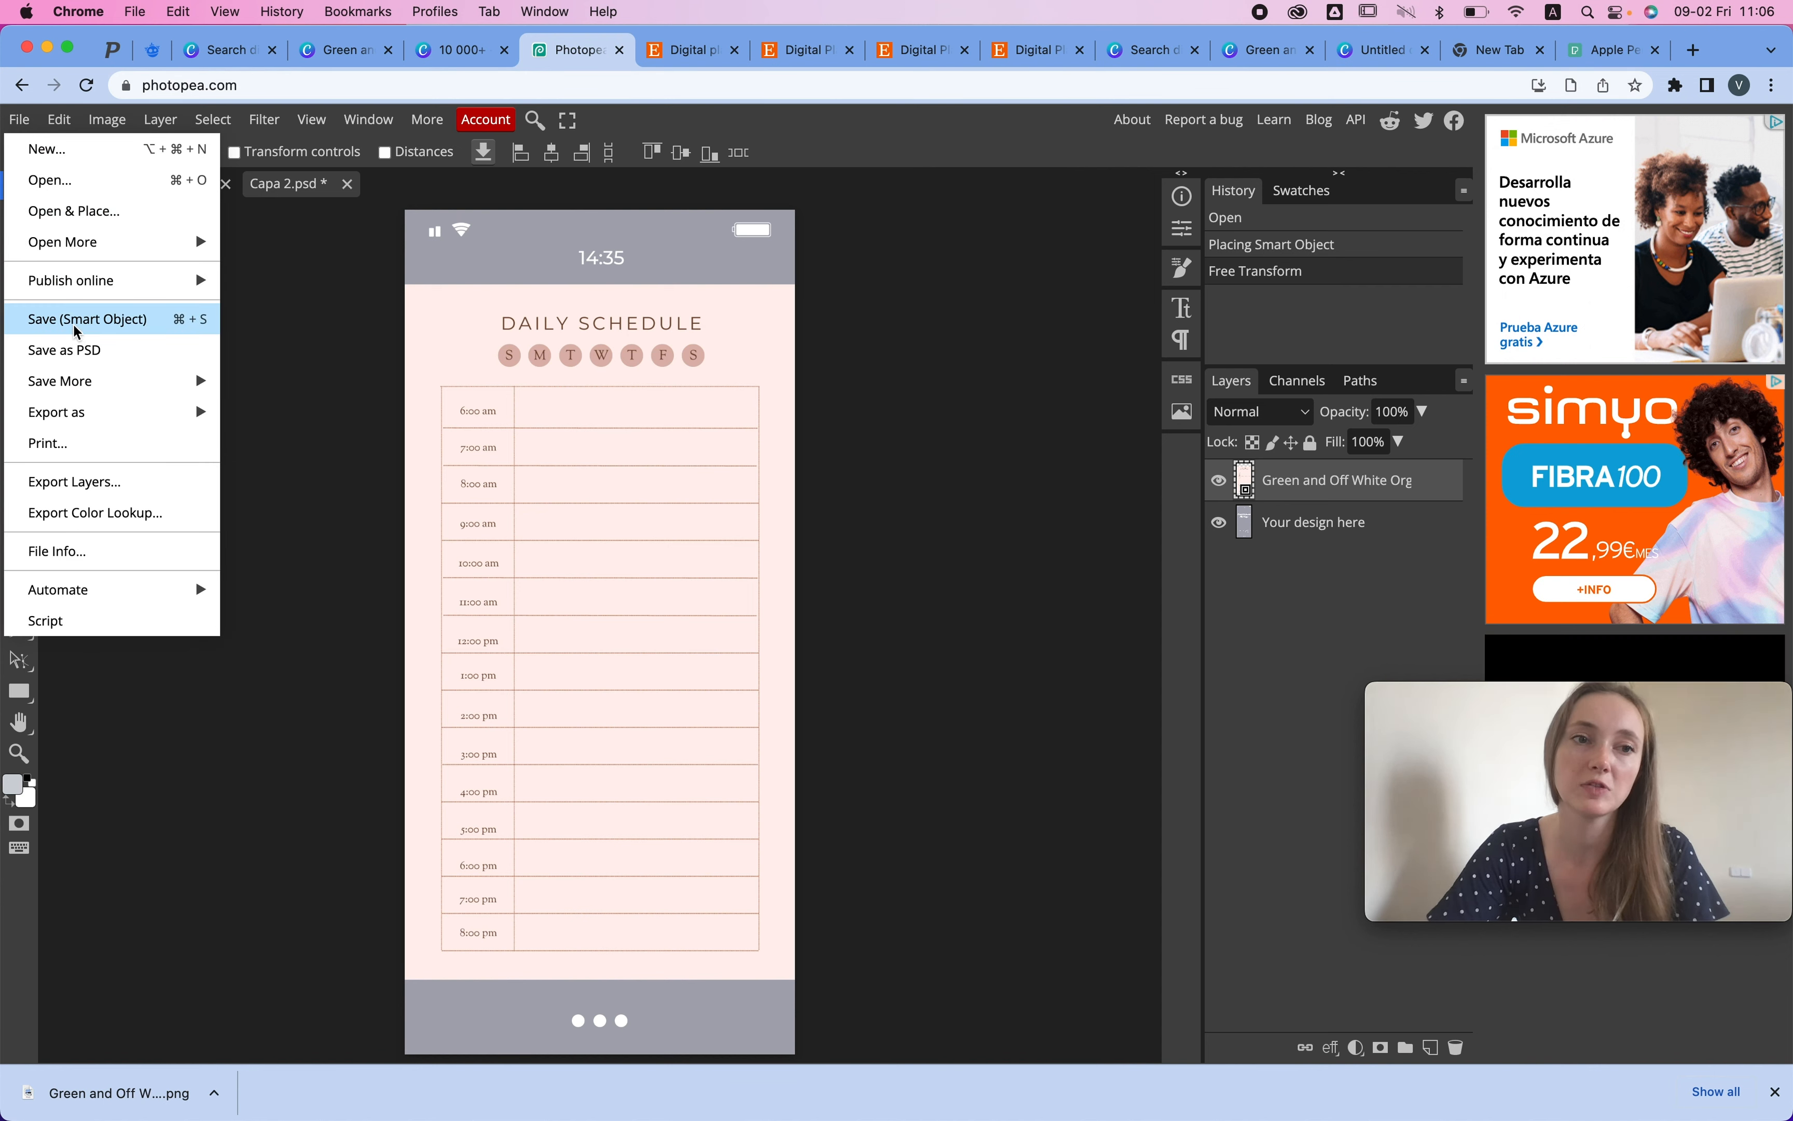
pyautogui.press('super+s')
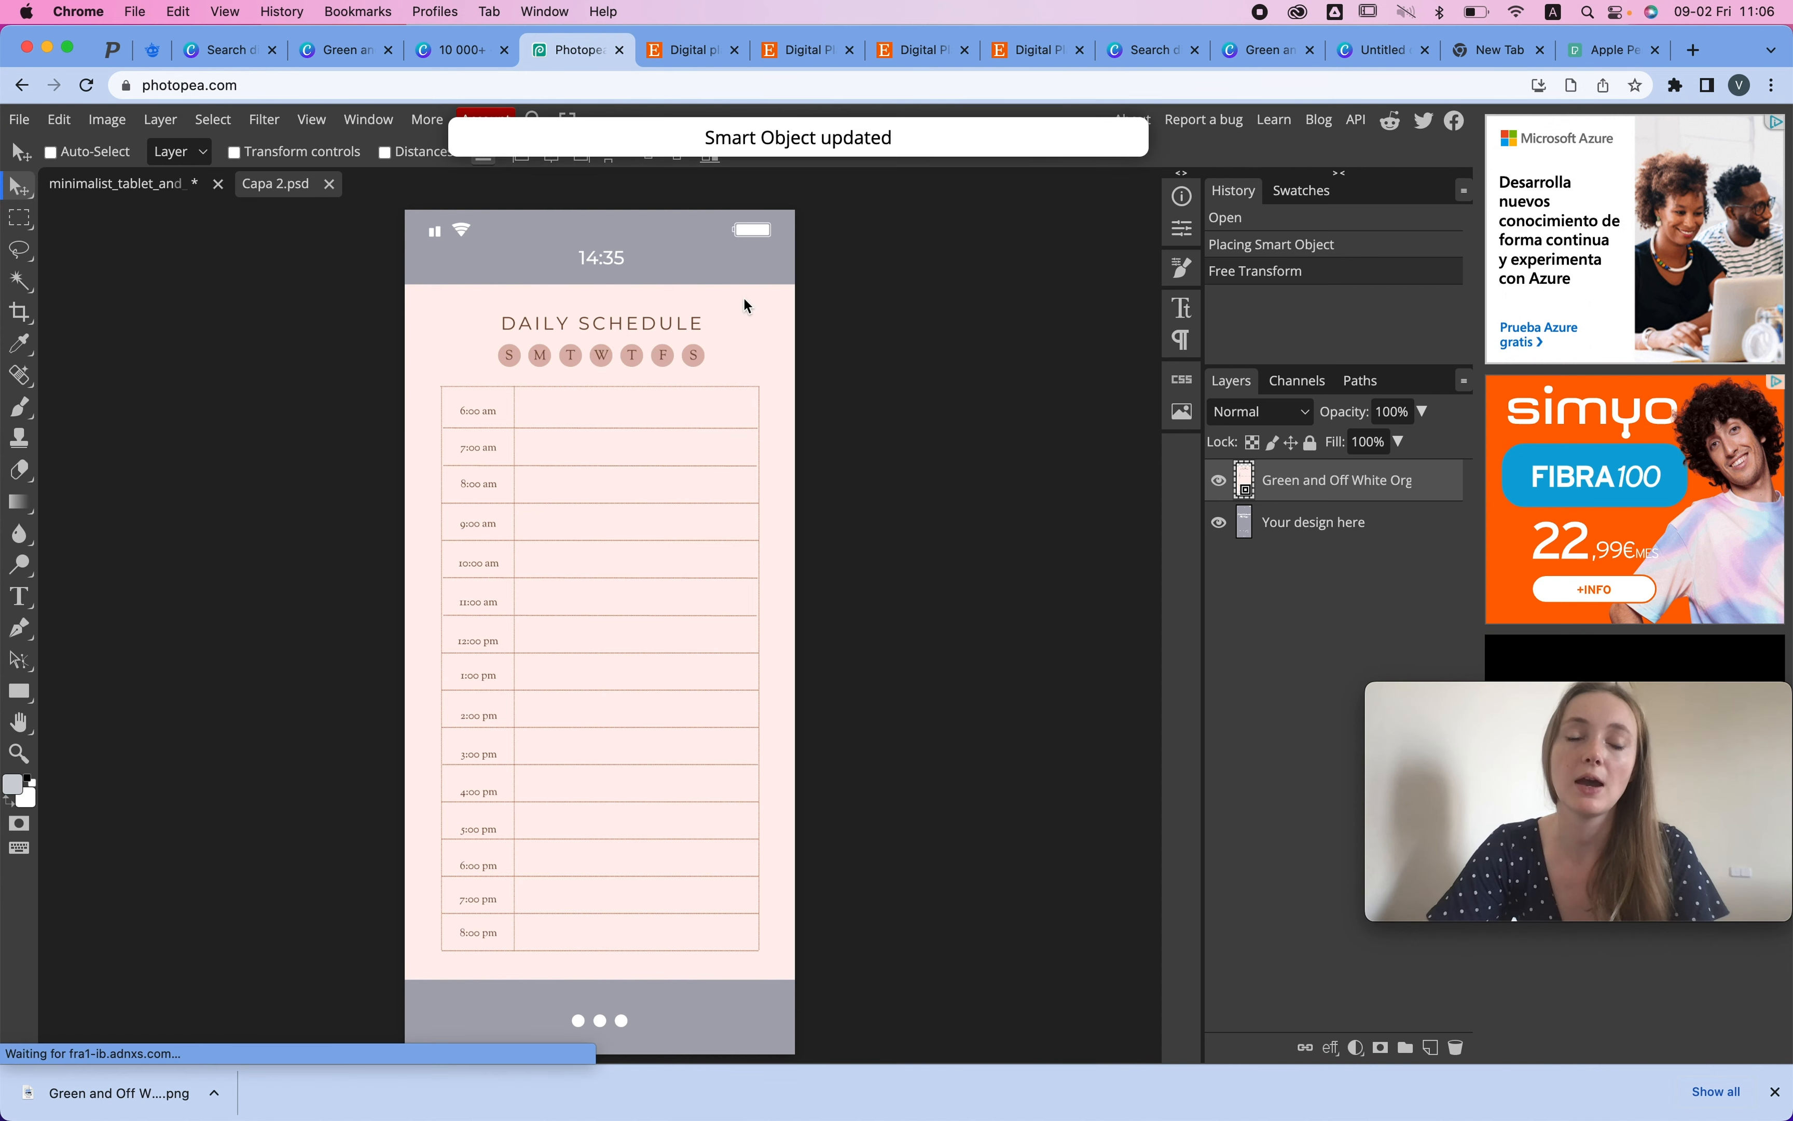
pyautogui.click(83, 188)
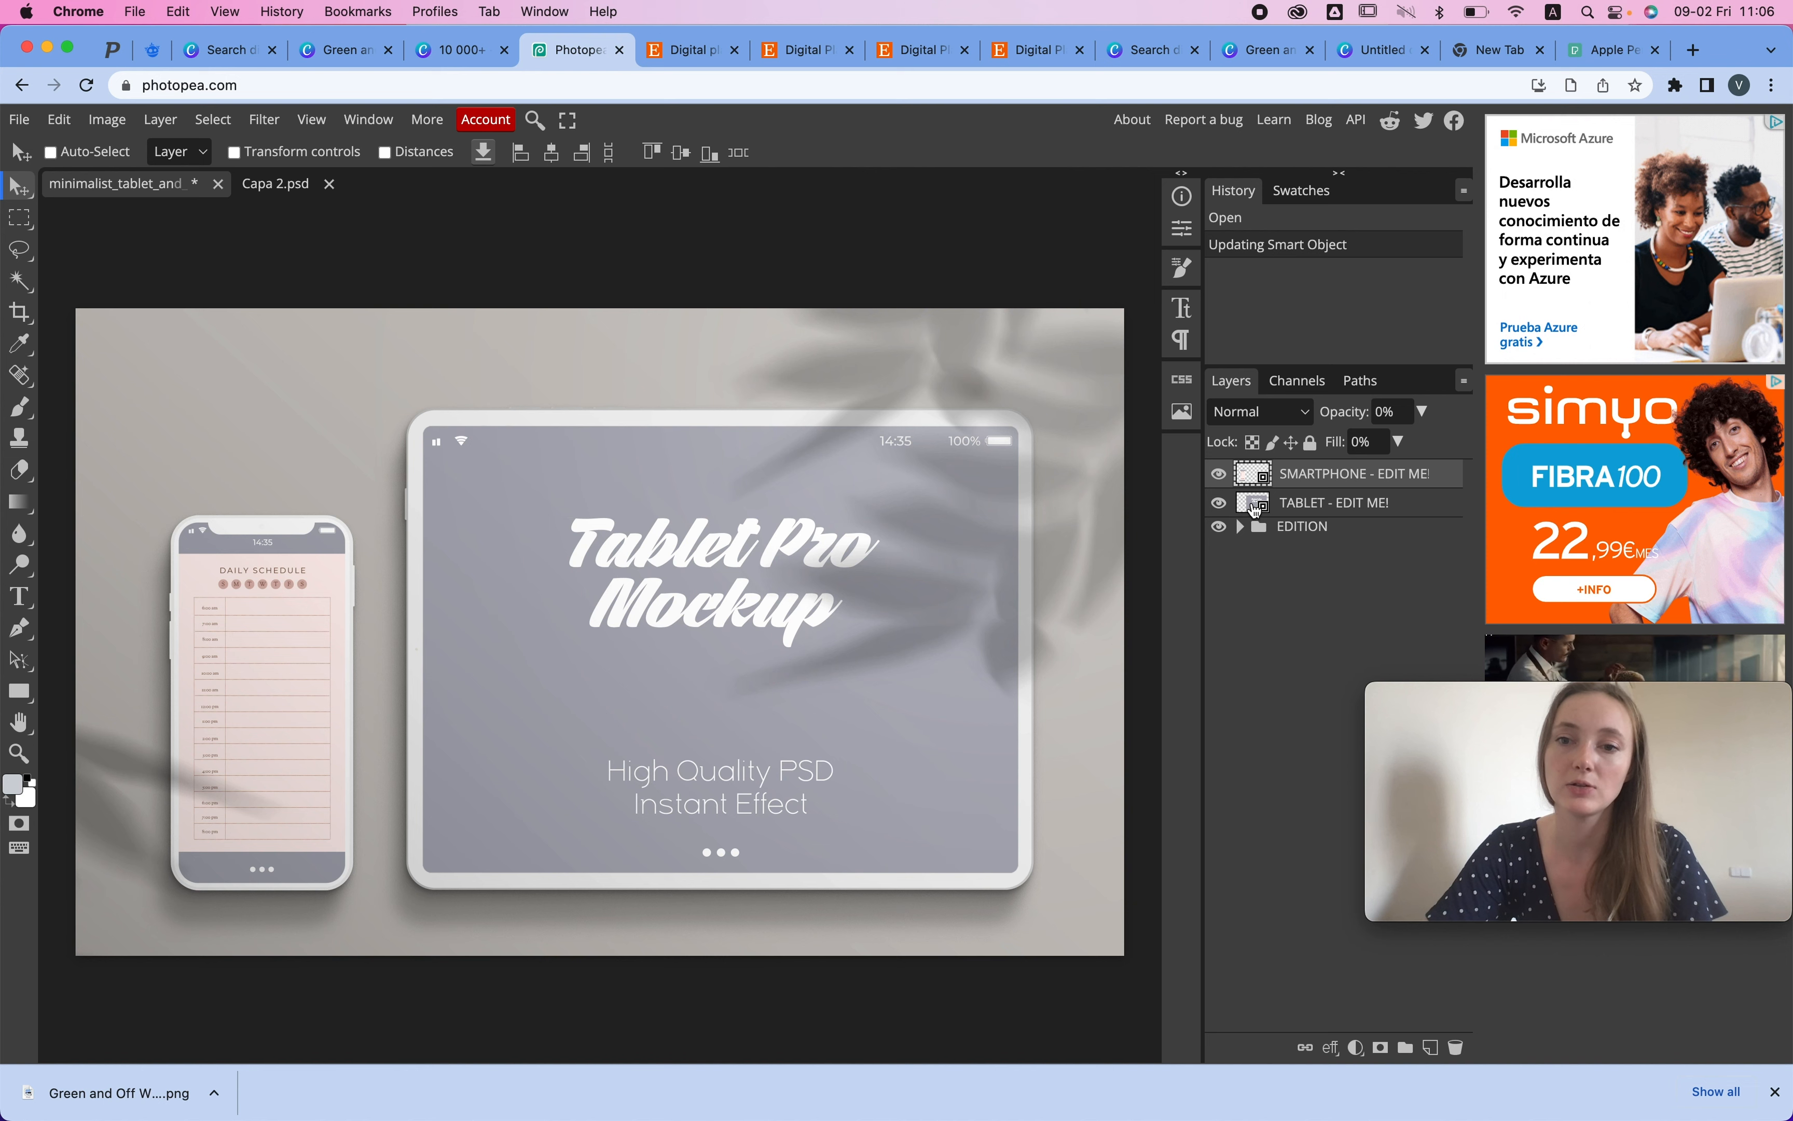
# - Open the "TABLET - EDIT ME!" smart object, place the planner PNG in it and enlarge it, centred below the status bar
pyautogui.doubleClick(1254, 506)
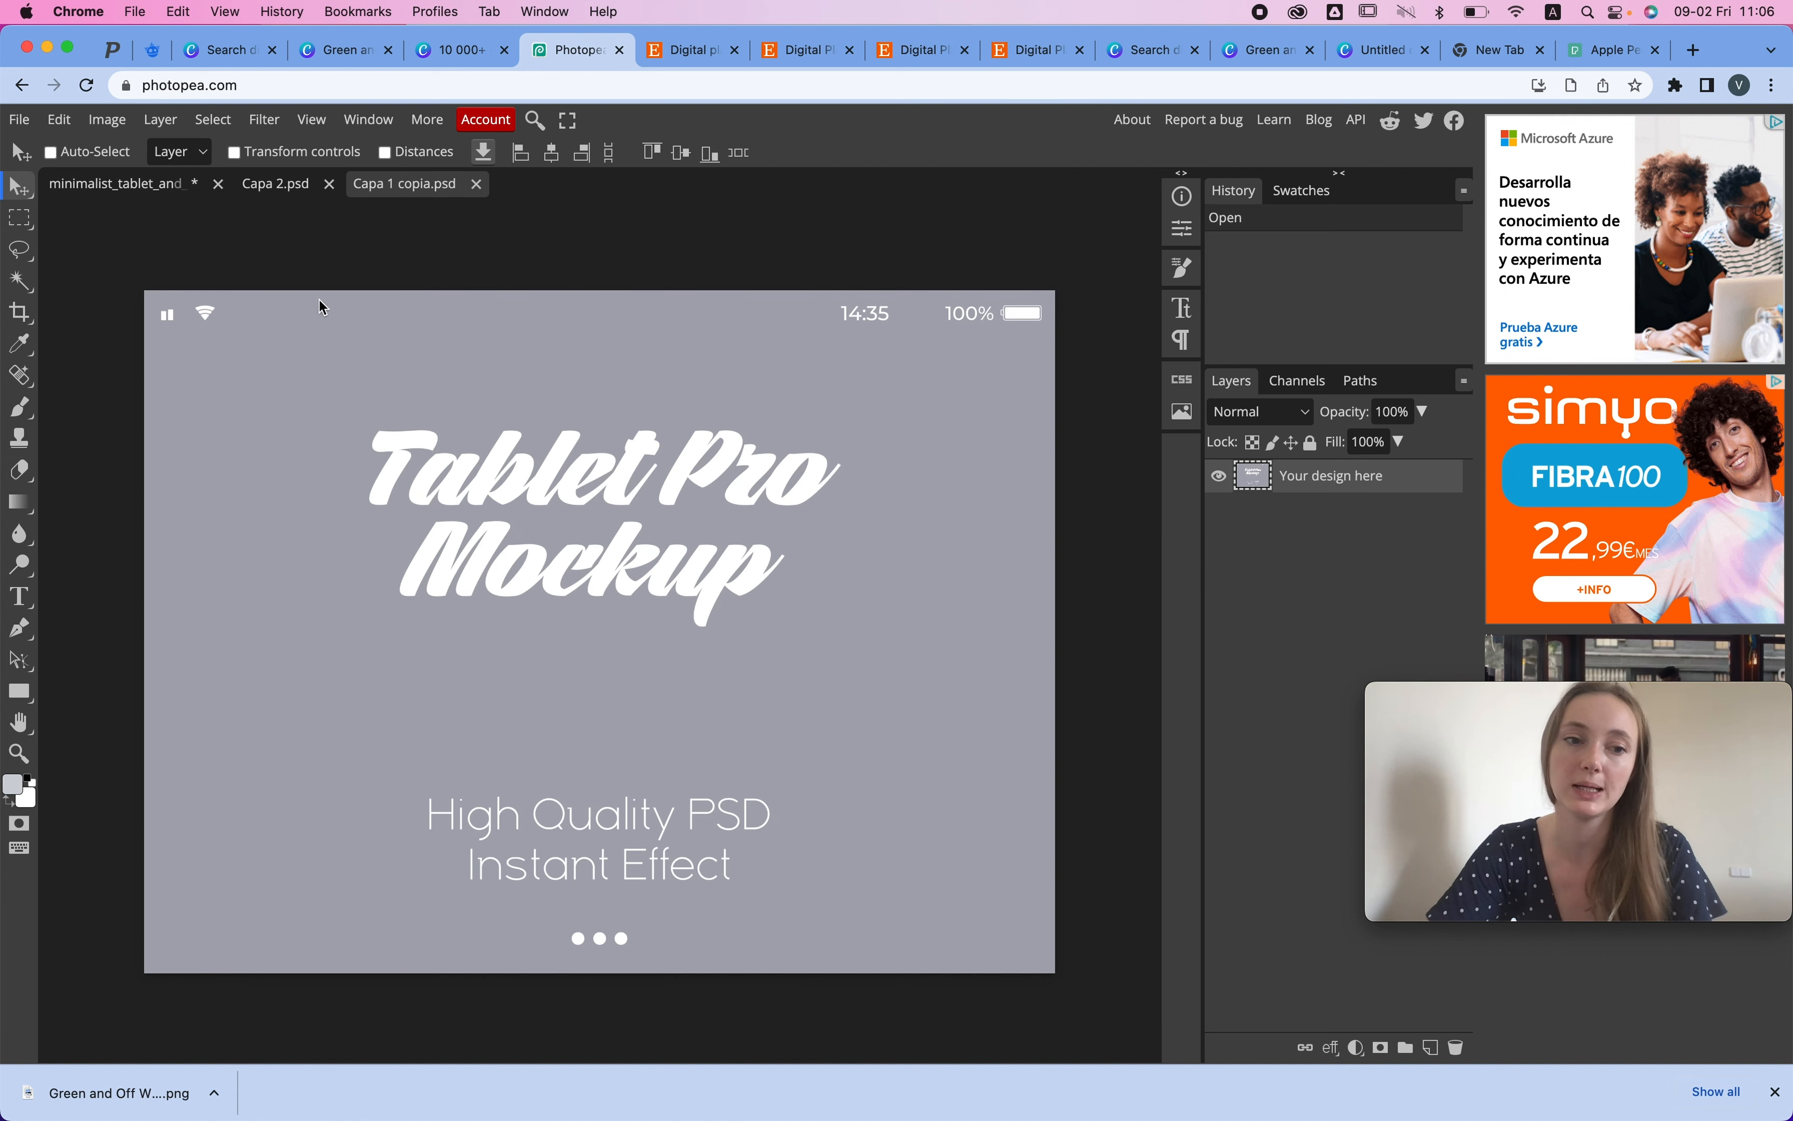
pyautogui.moveTo(25, 1117); pyautogui.dragTo(624, 685)
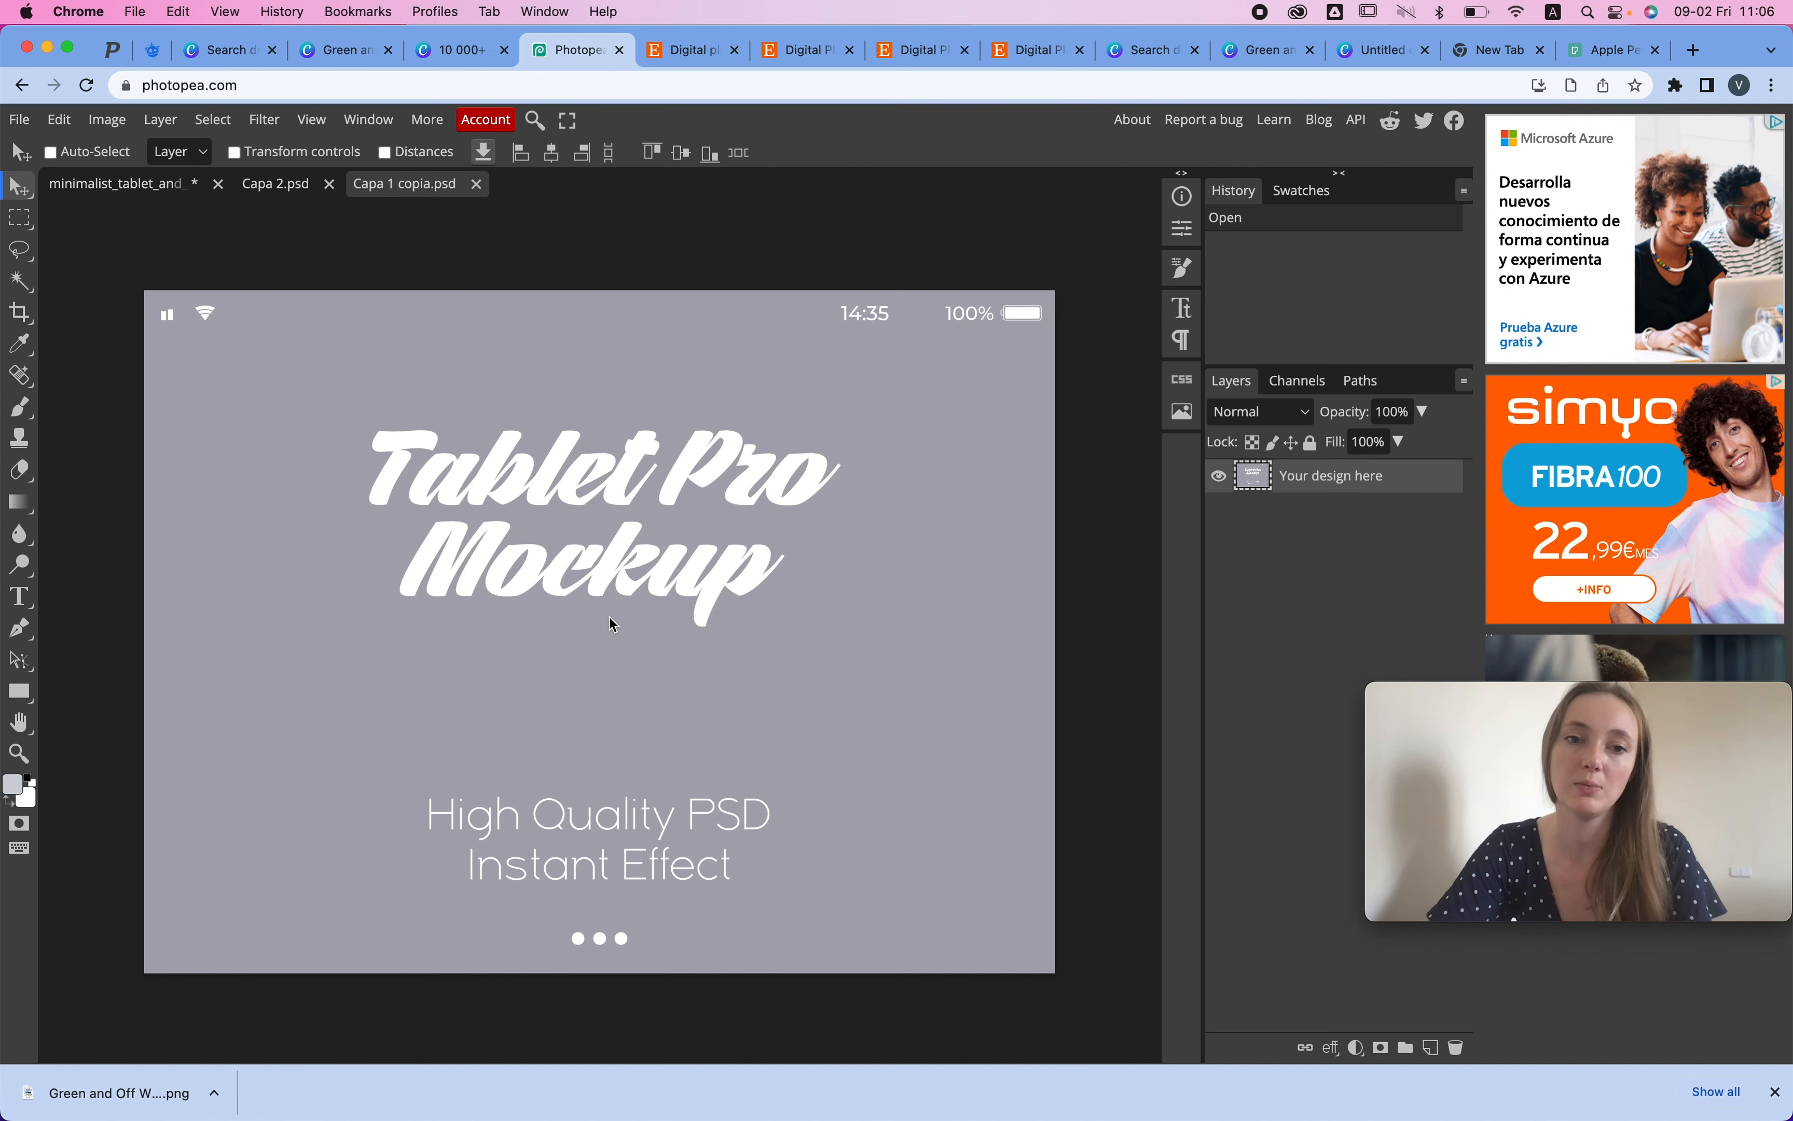
pyautogui.moveTo(681, 512); pyautogui.dragTo(592, 552)
pyautogui.moveTo(725, 666); pyautogui.dragTo(784, 656)
pyautogui.moveTo(652, 496); pyautogui.dragTo(766, 604)
pyautogui.press('Return')
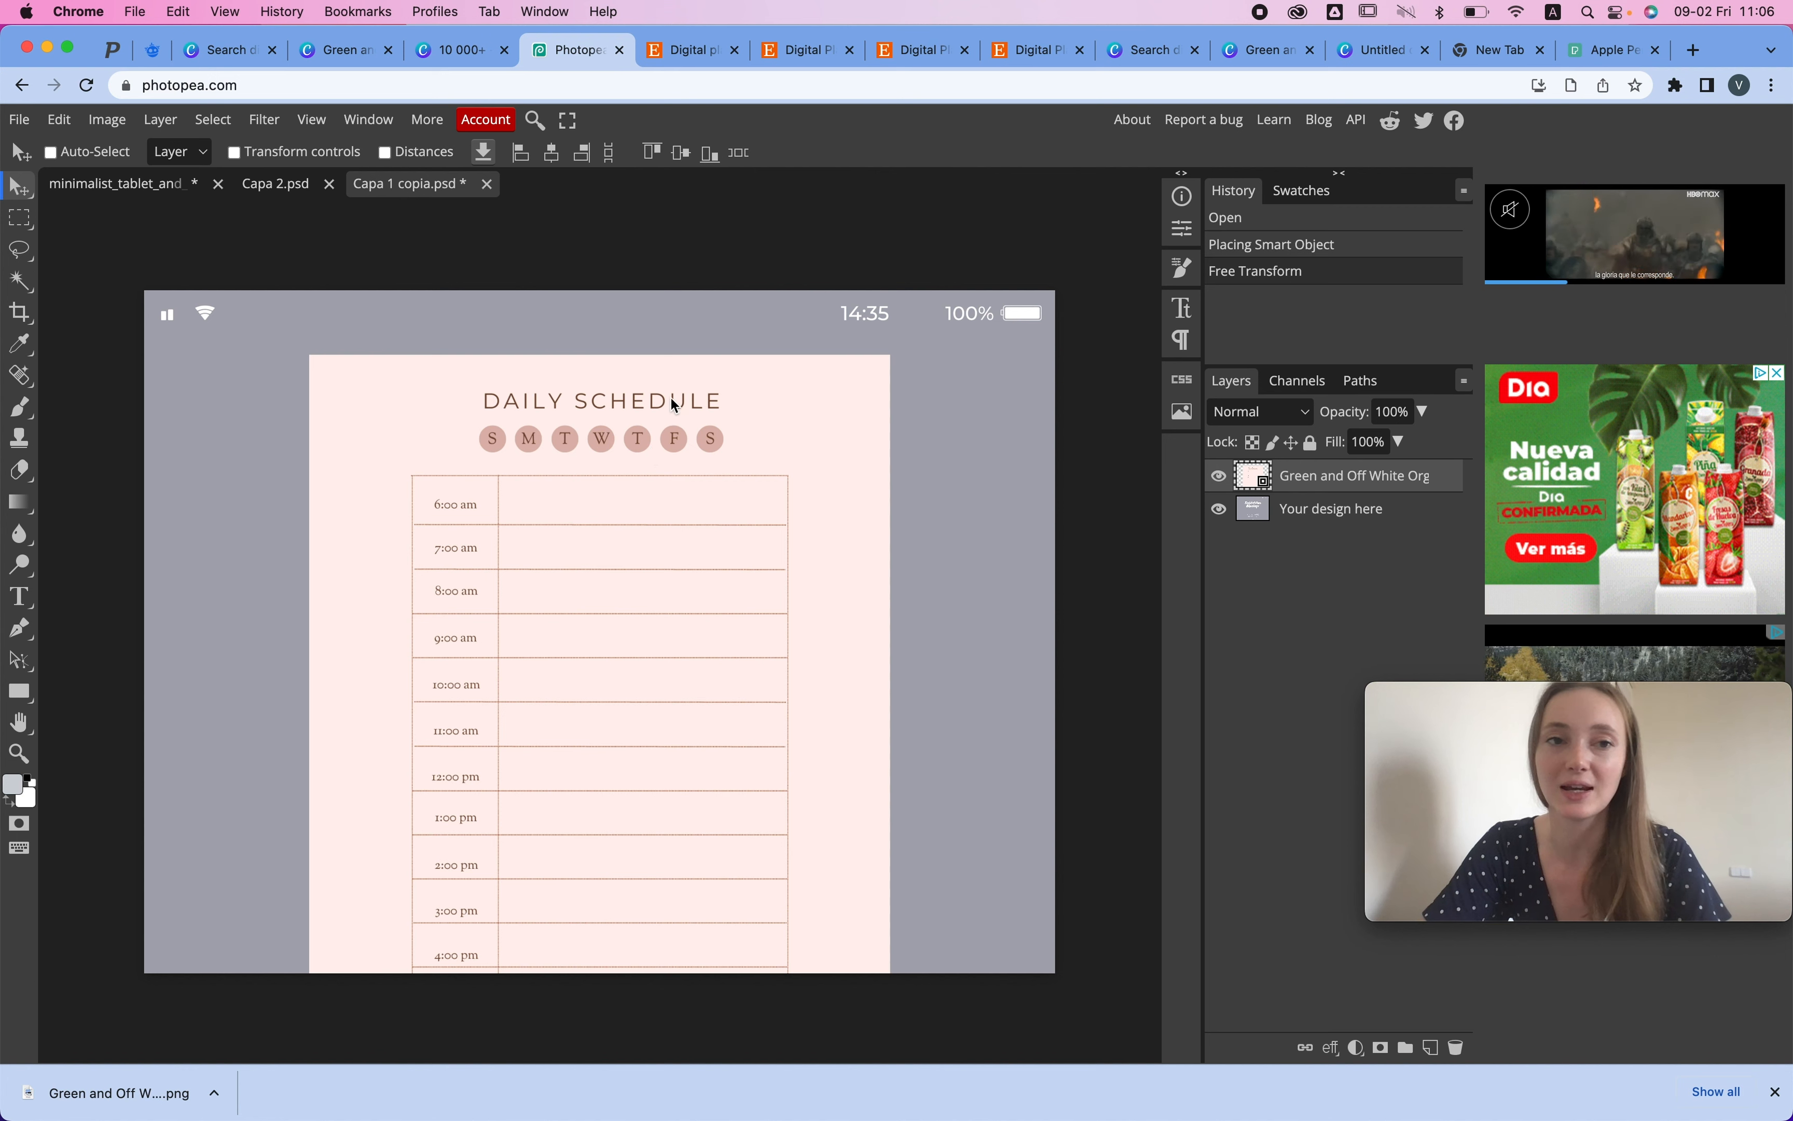
# - Save the tablet smart object and go back to the main mockup document
pyautogui.click(19, 119)
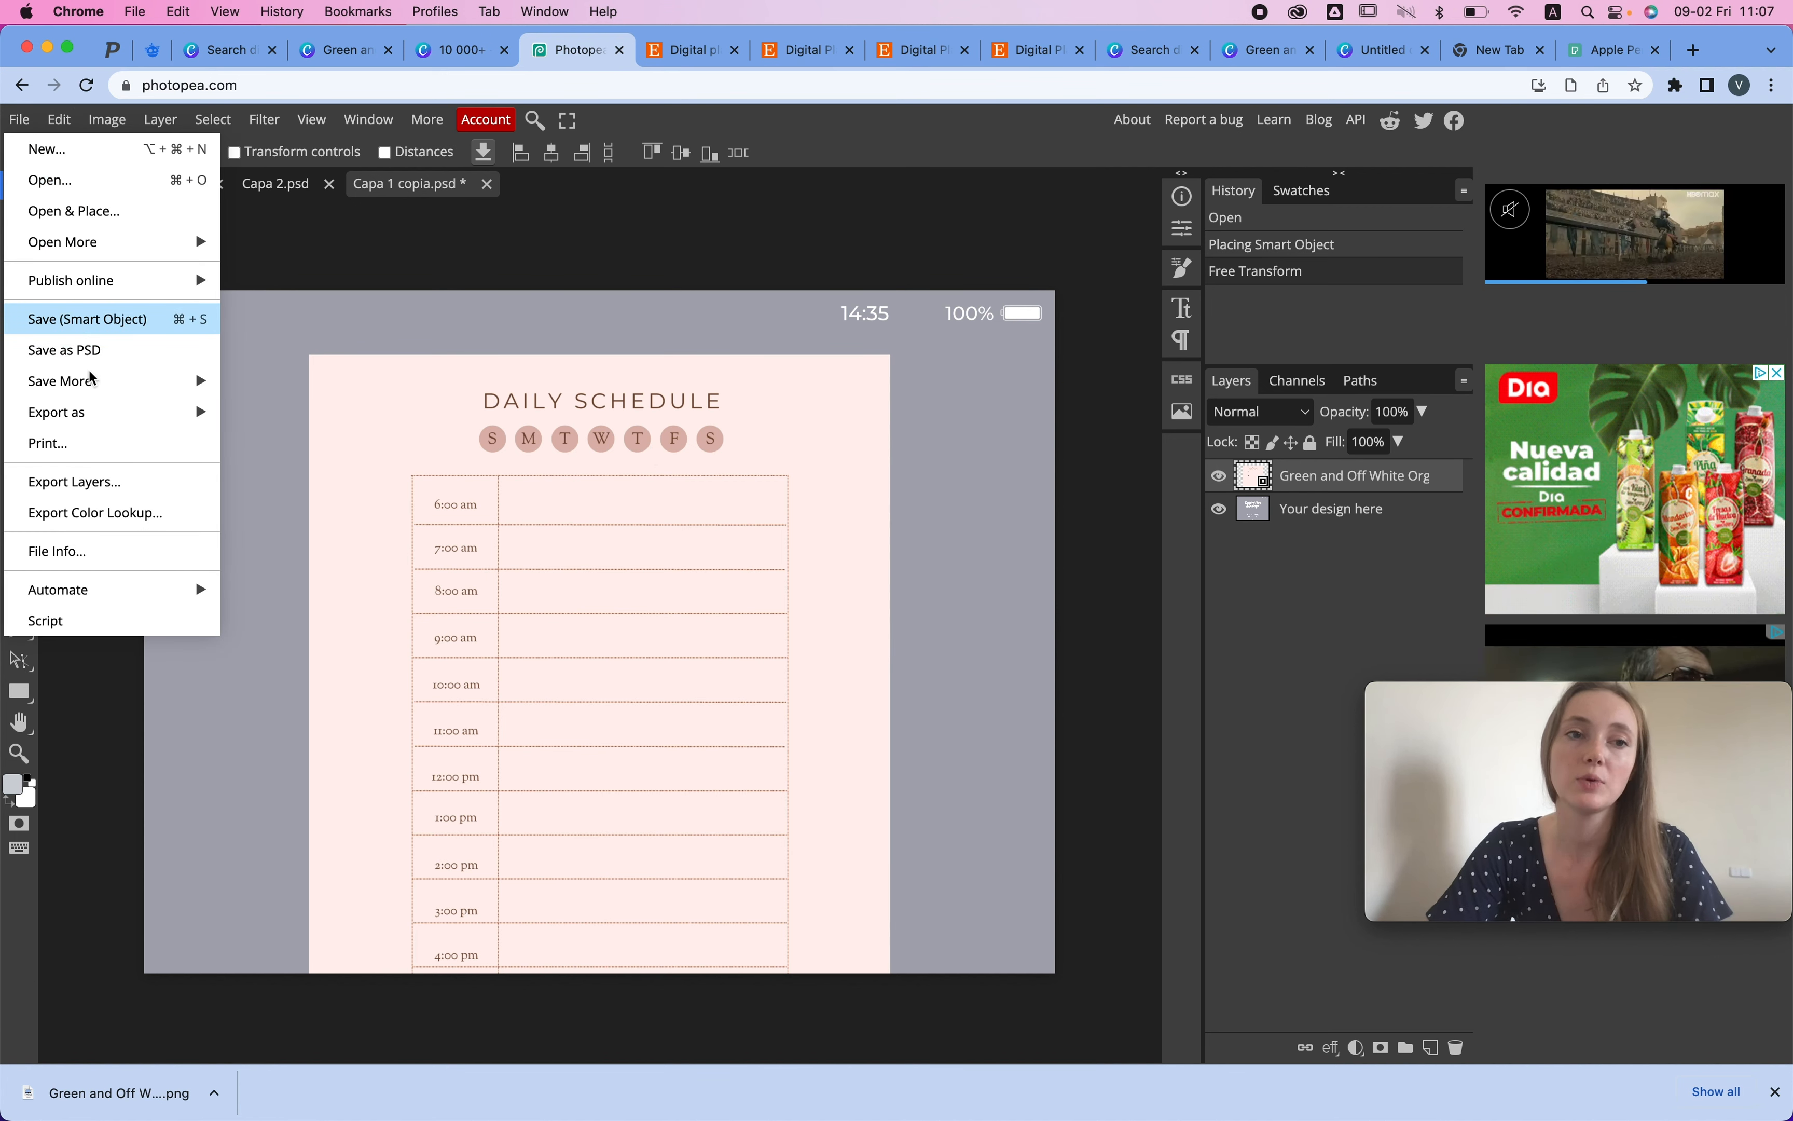
pyautogui.click(133, 317)
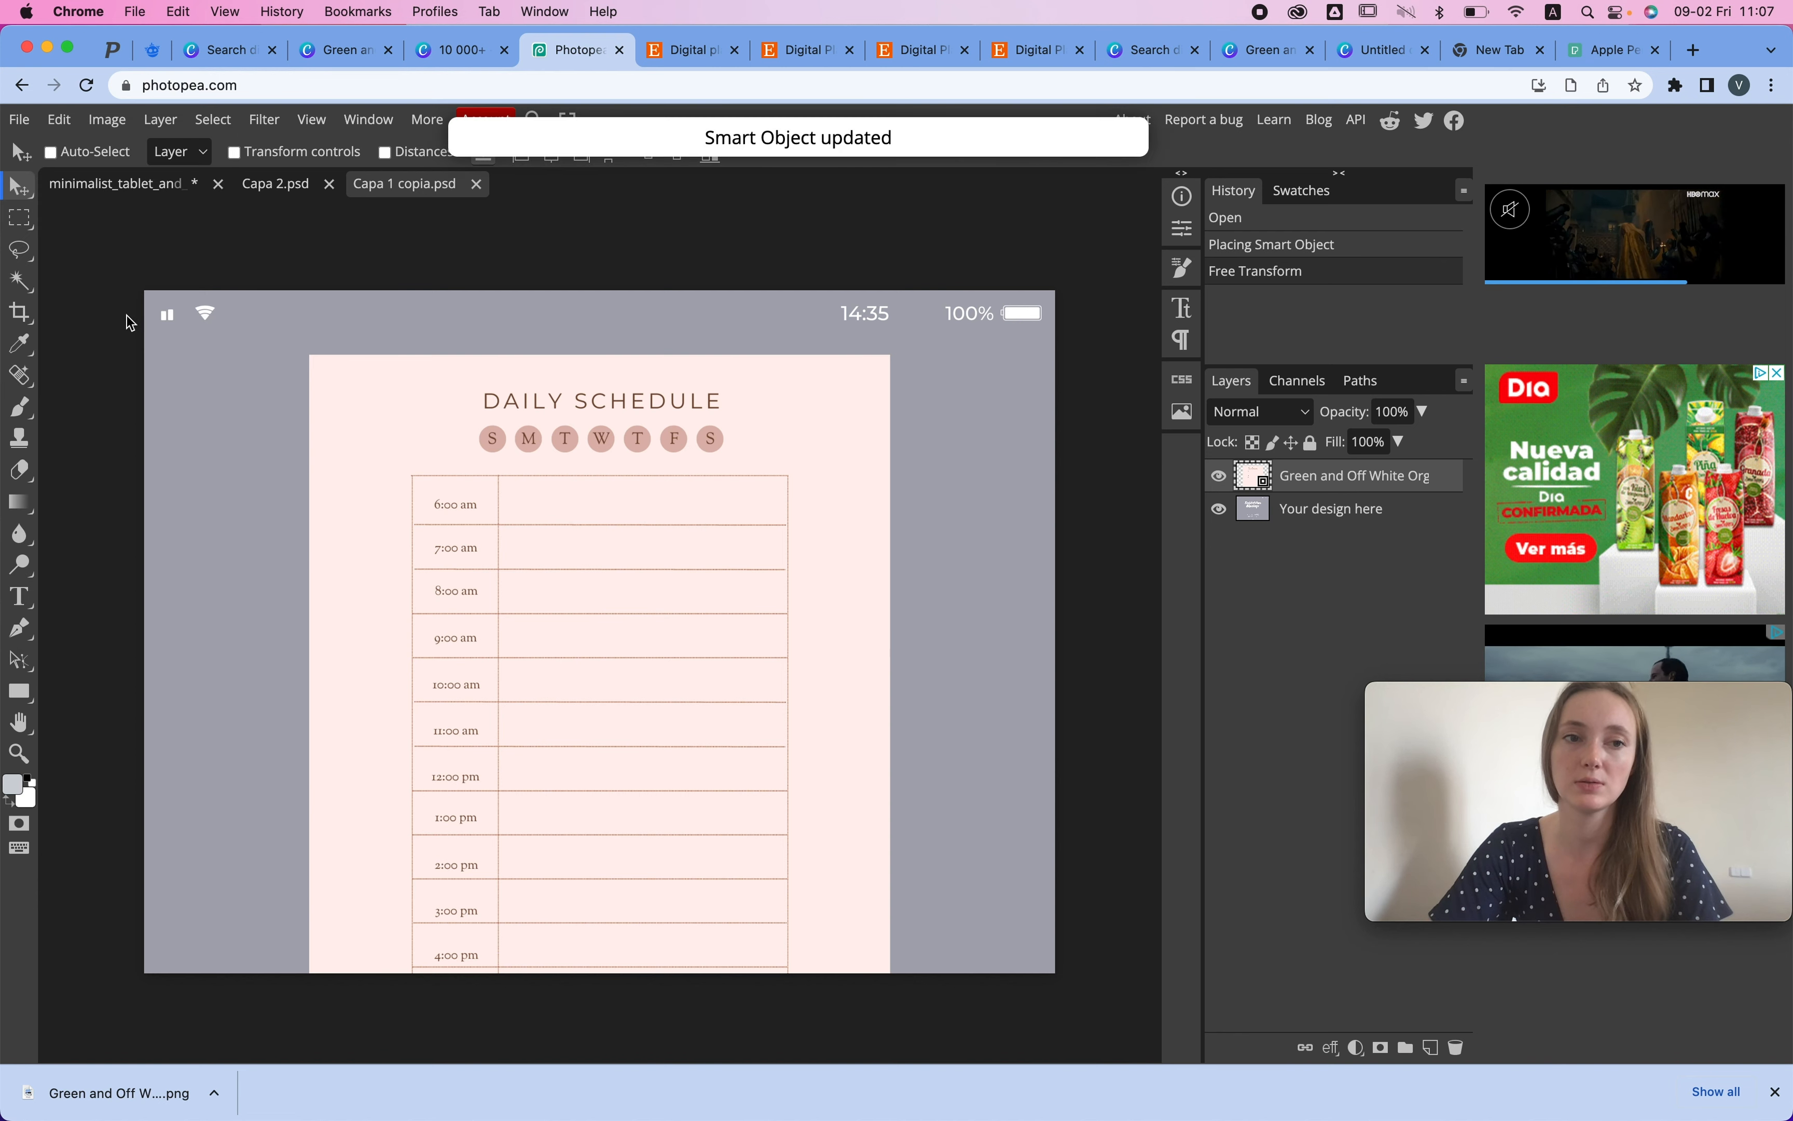
pyautogui.click(99, 183)
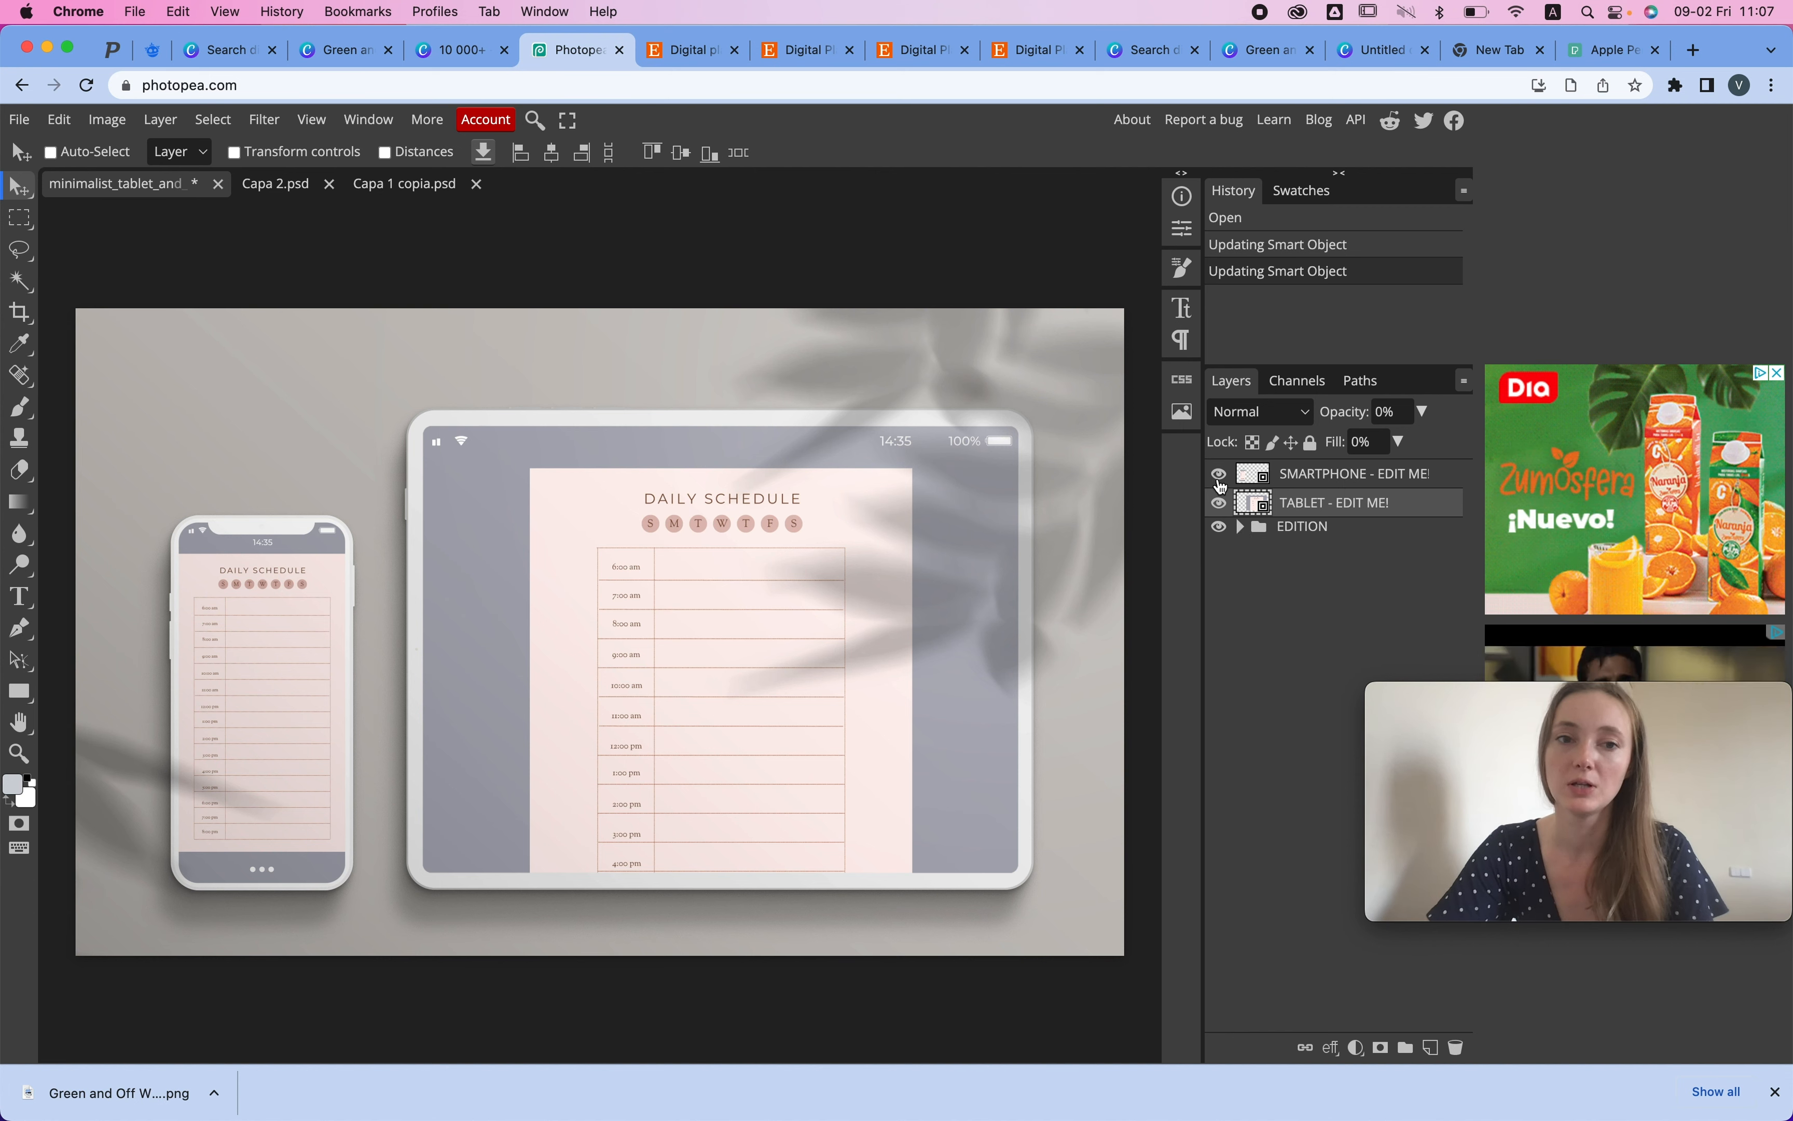
# - Expand the EDITION group and toggle the Shadow, Smartphone and Tablet groups off and on to examine what each contains
pyautogui.click(1242, 528)
pyautogui.click(1219, 546)
pyautogui.click(1219, 545)
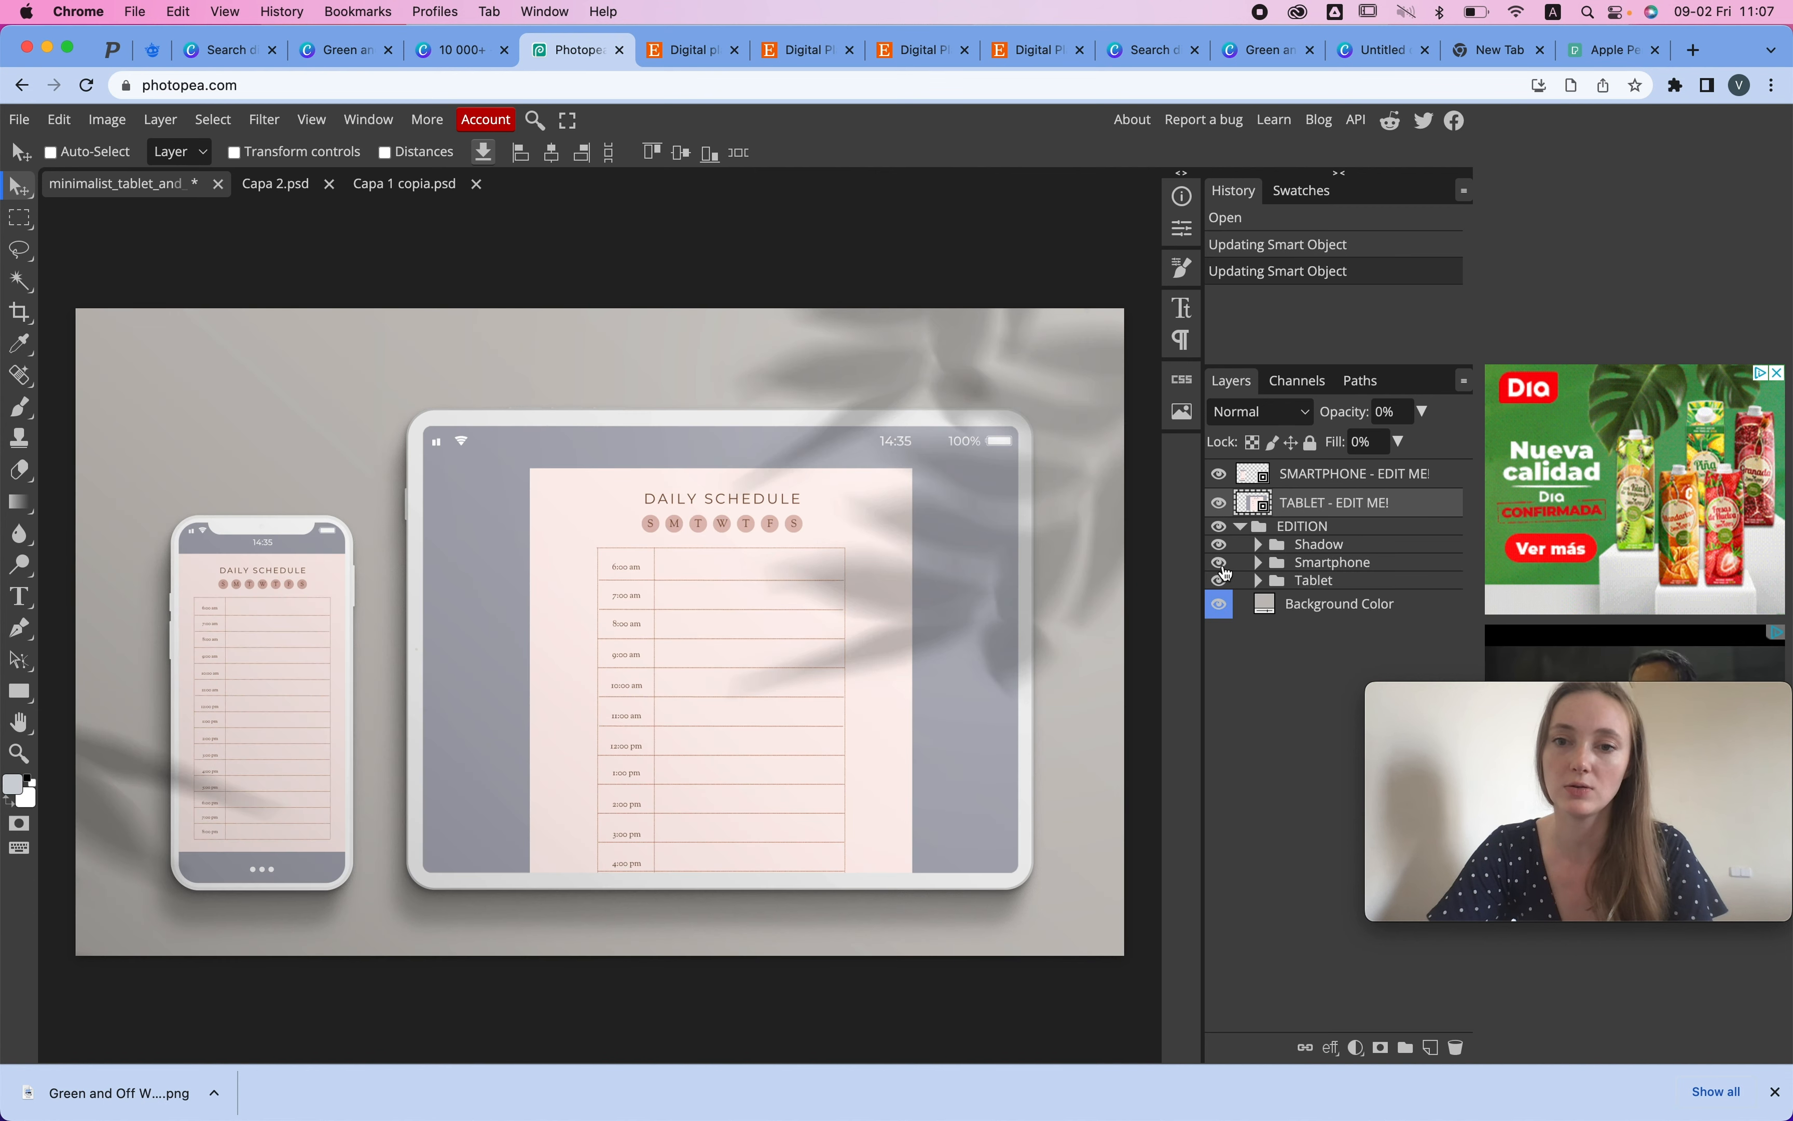
pyautogui.click(1219, 563)
pyautogui.click(1220, 563)
pyautogui.click(1218, 580)
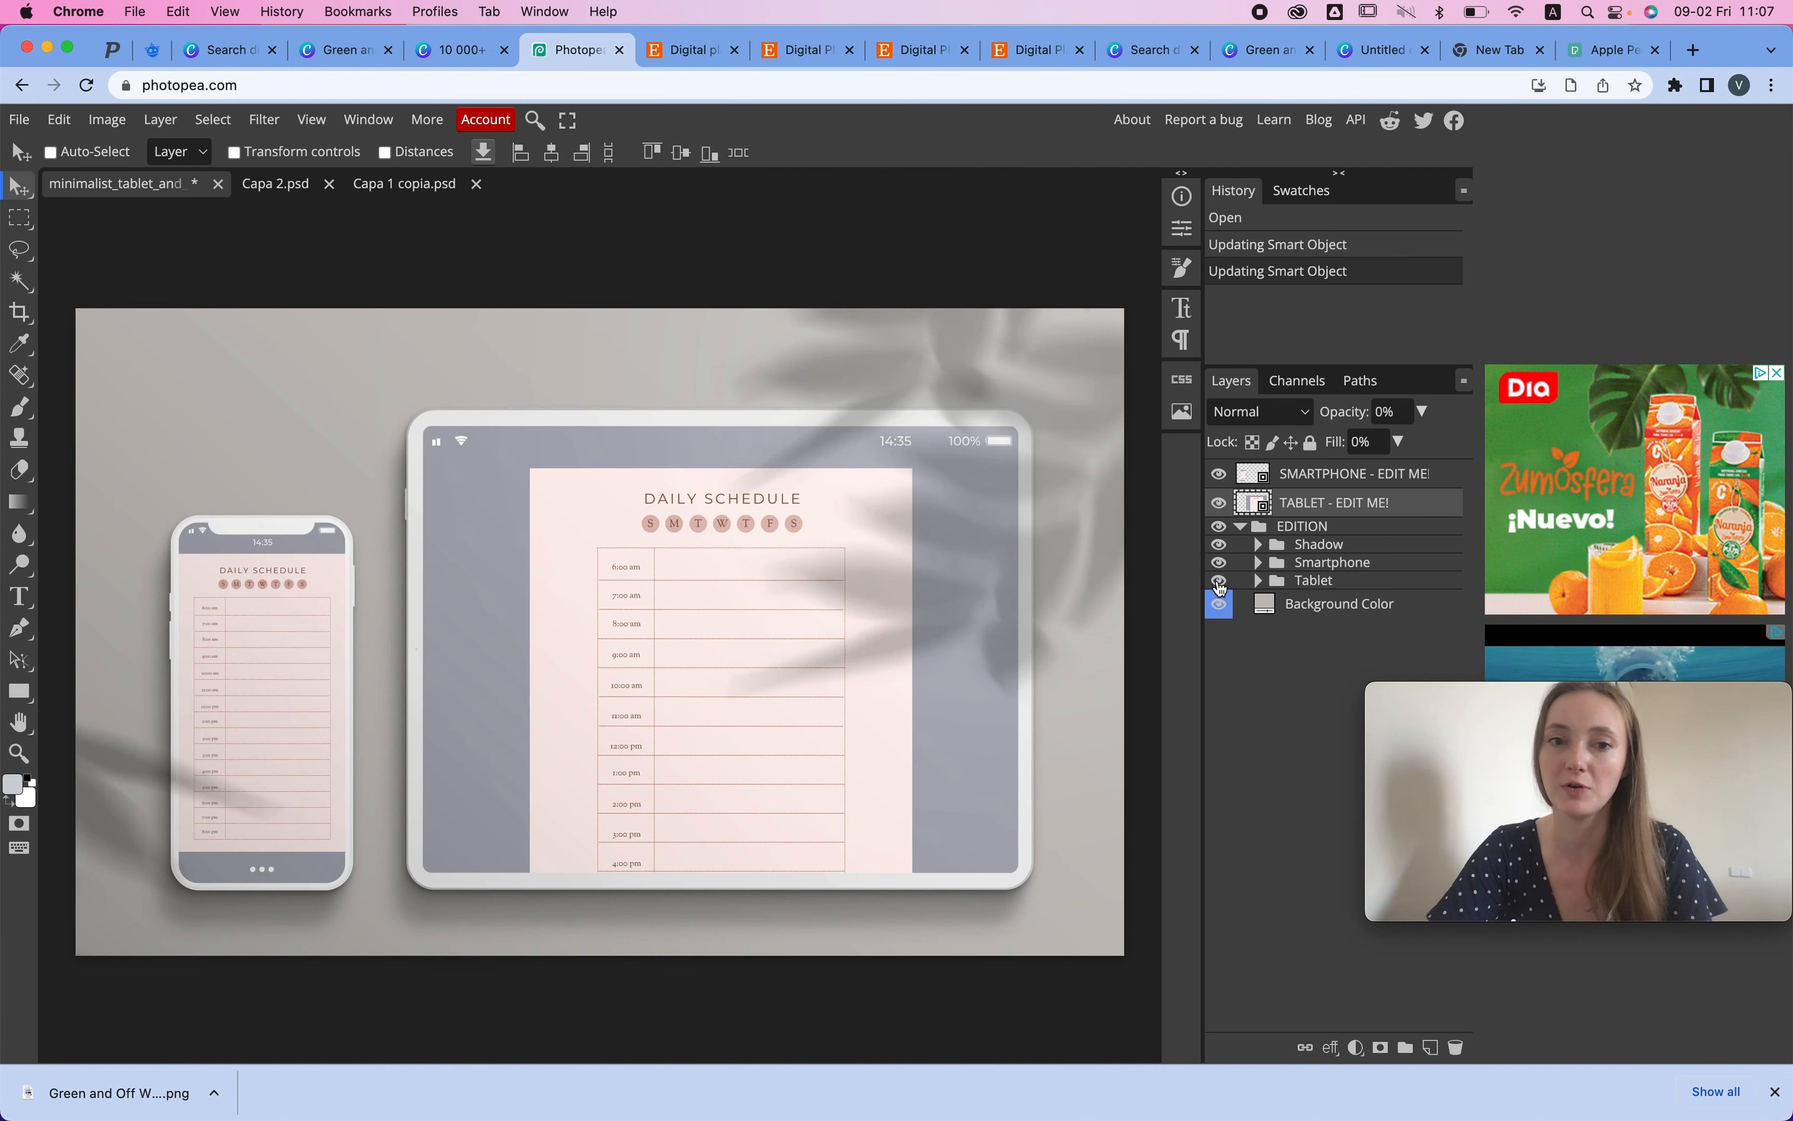
pyautogui.click(1219, 580)
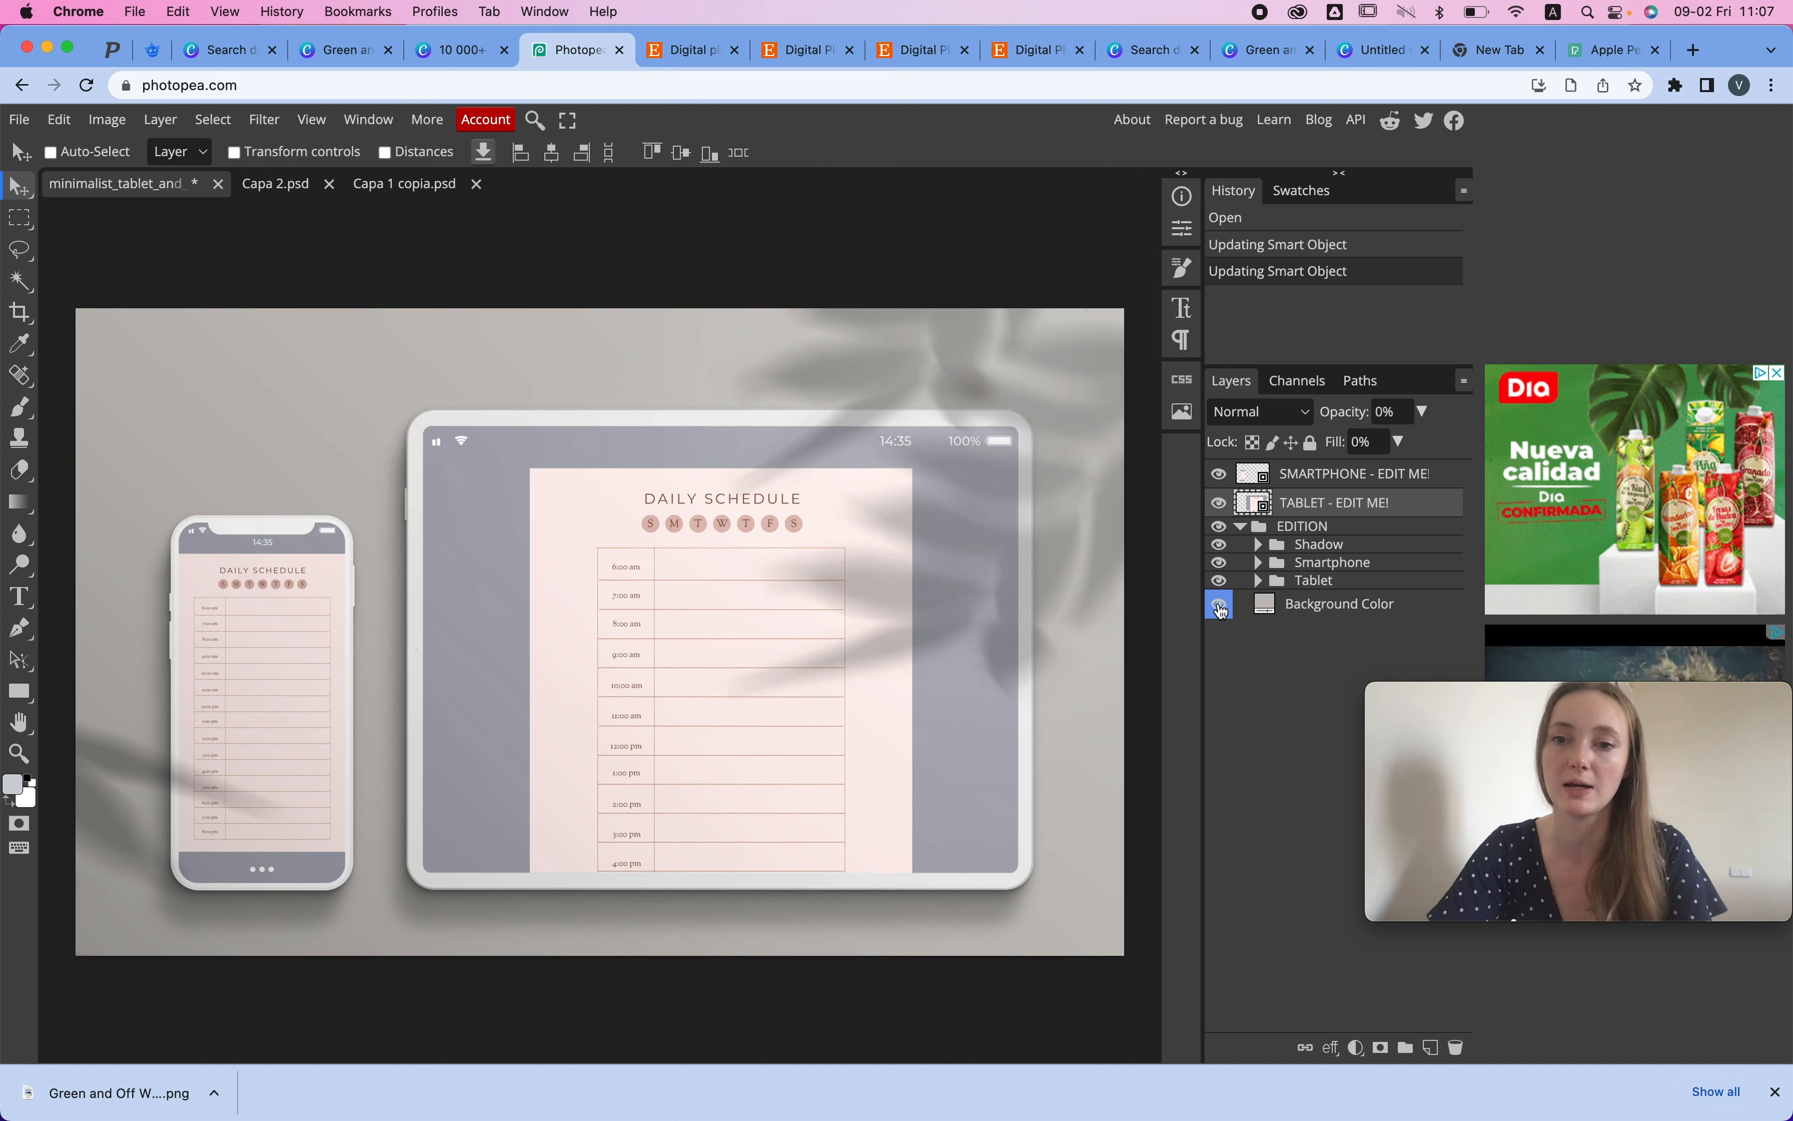
# - Hide the Background Color layer and export the mockup with a transparent background as a 4192 x 2588 px PNG
pyautogui.click(1220, 605)
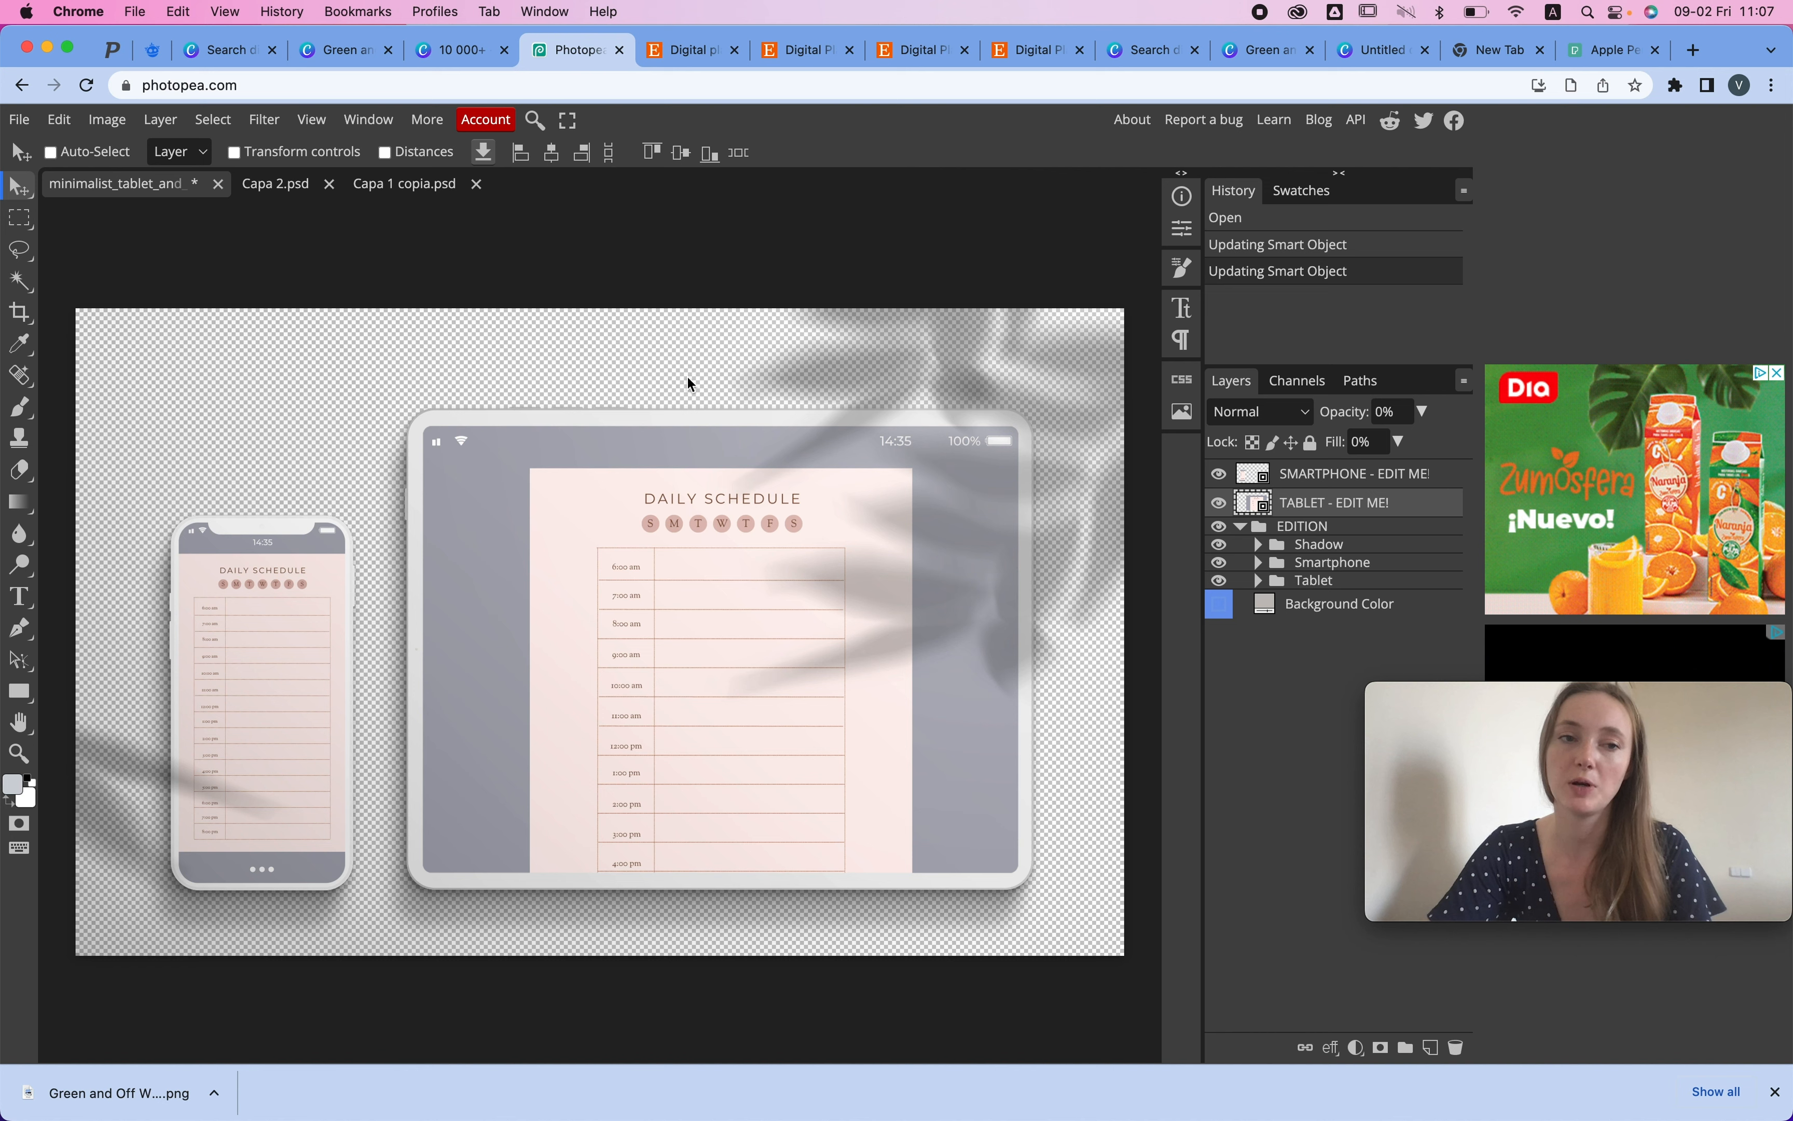
pyautogui.click(20, 119)
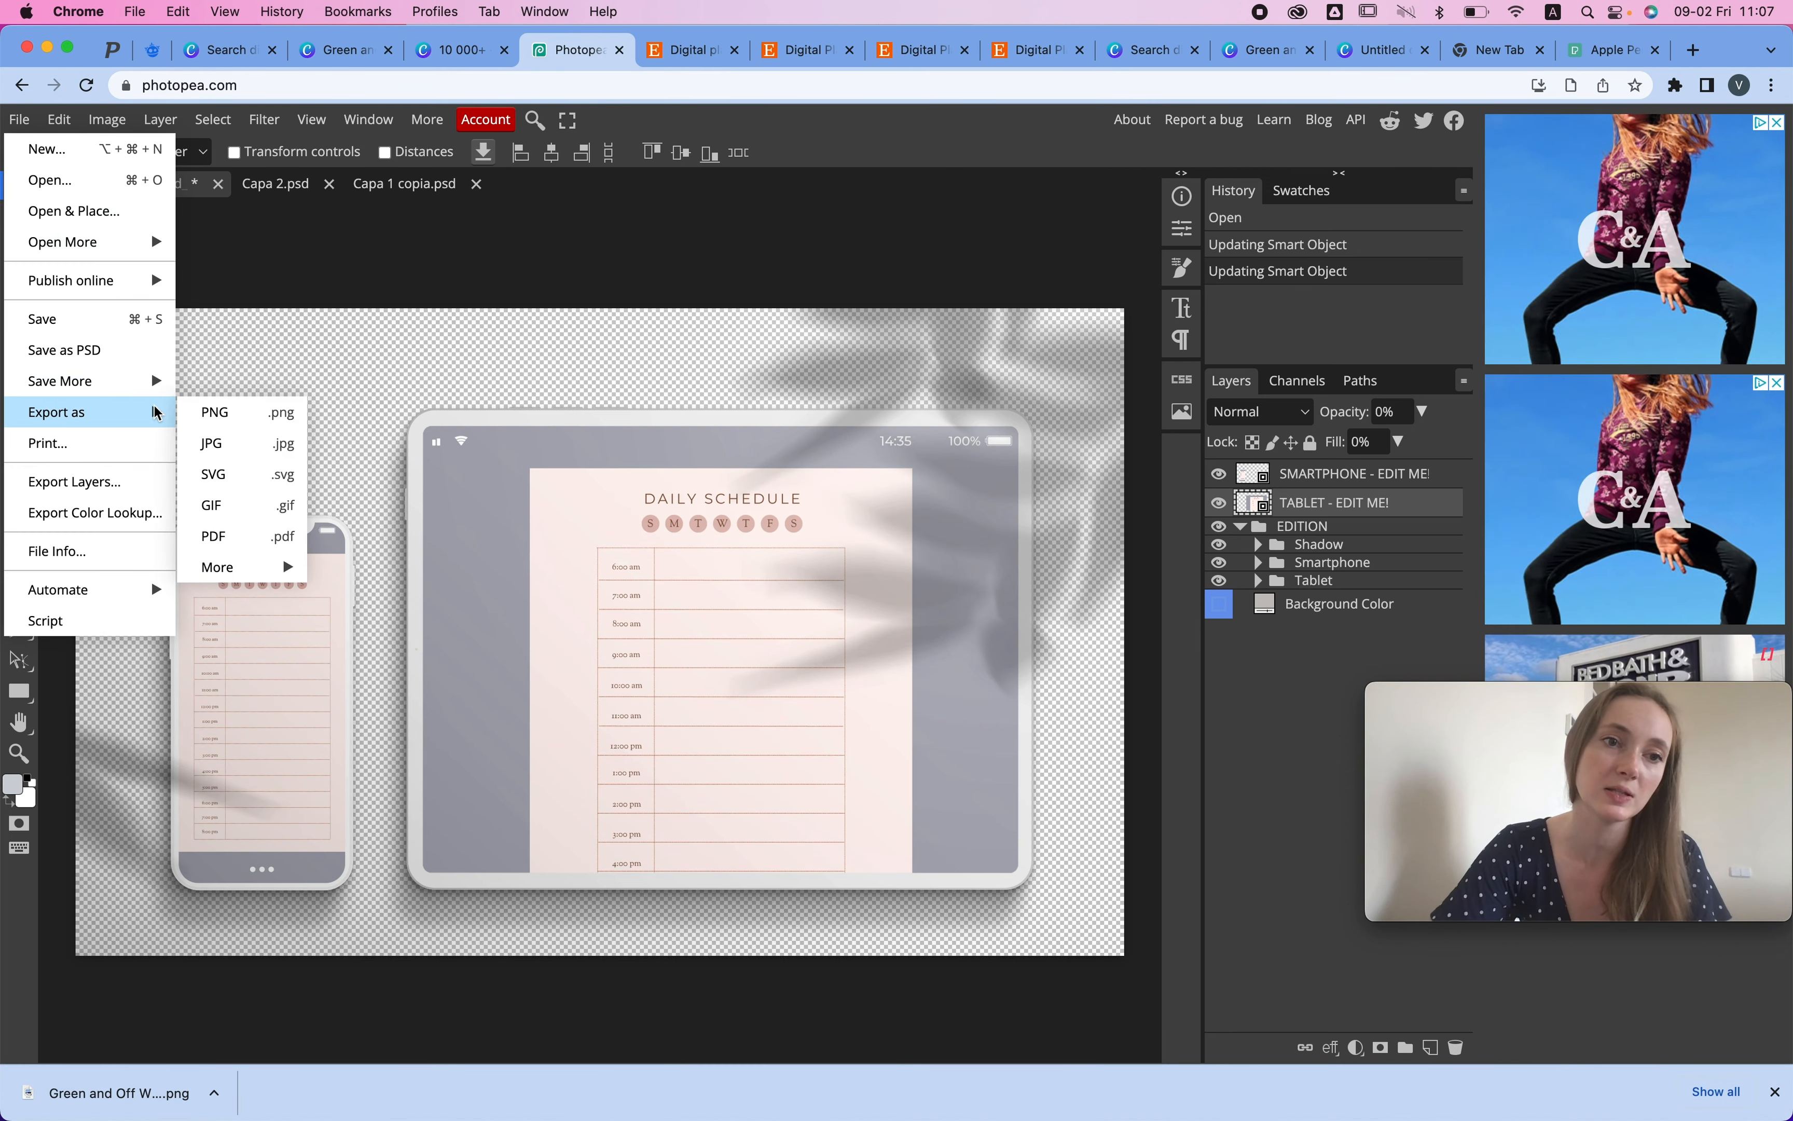
pyautogui.click(215, 412)
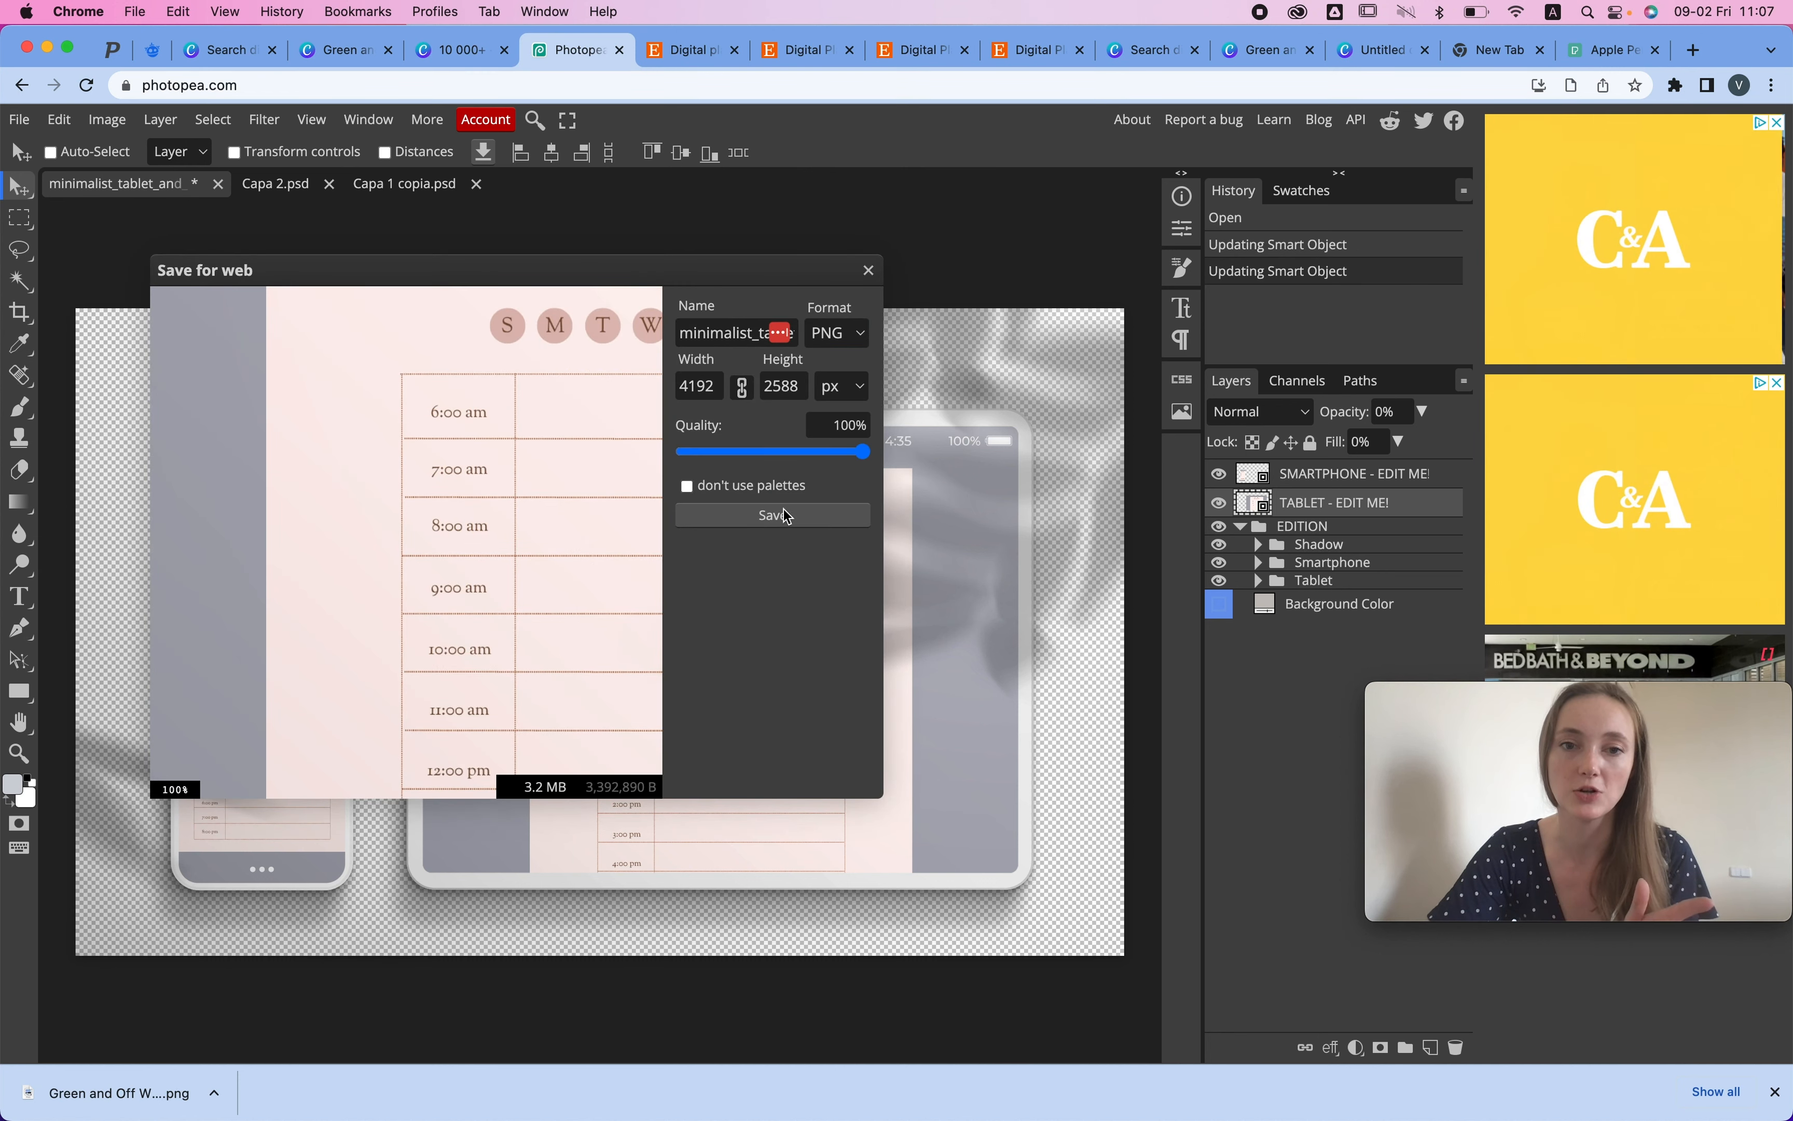
pyautogui.click(830, 519)
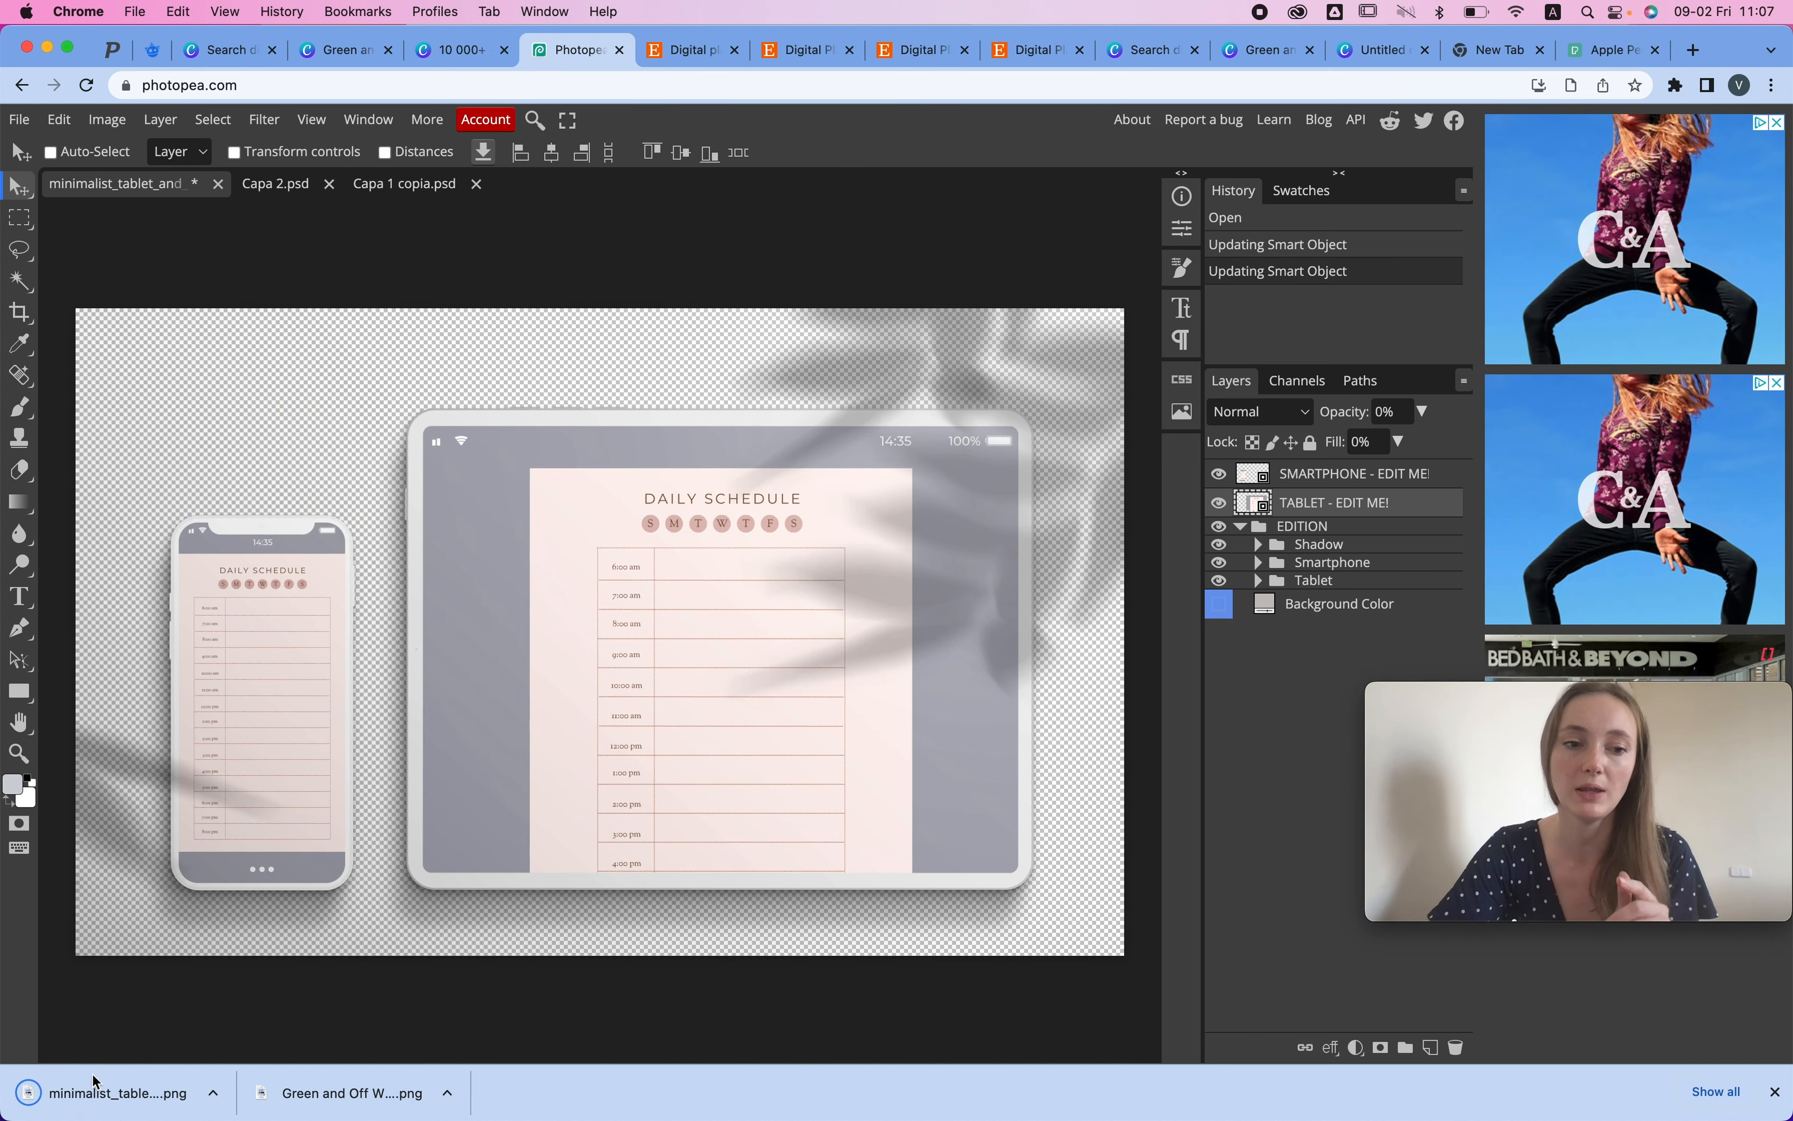
# - Switch to the "10 000+" Canva design, add the exported mockup PNG to page 2 and enlarge it beyond the page's width
pyautogui.click(457, 56)
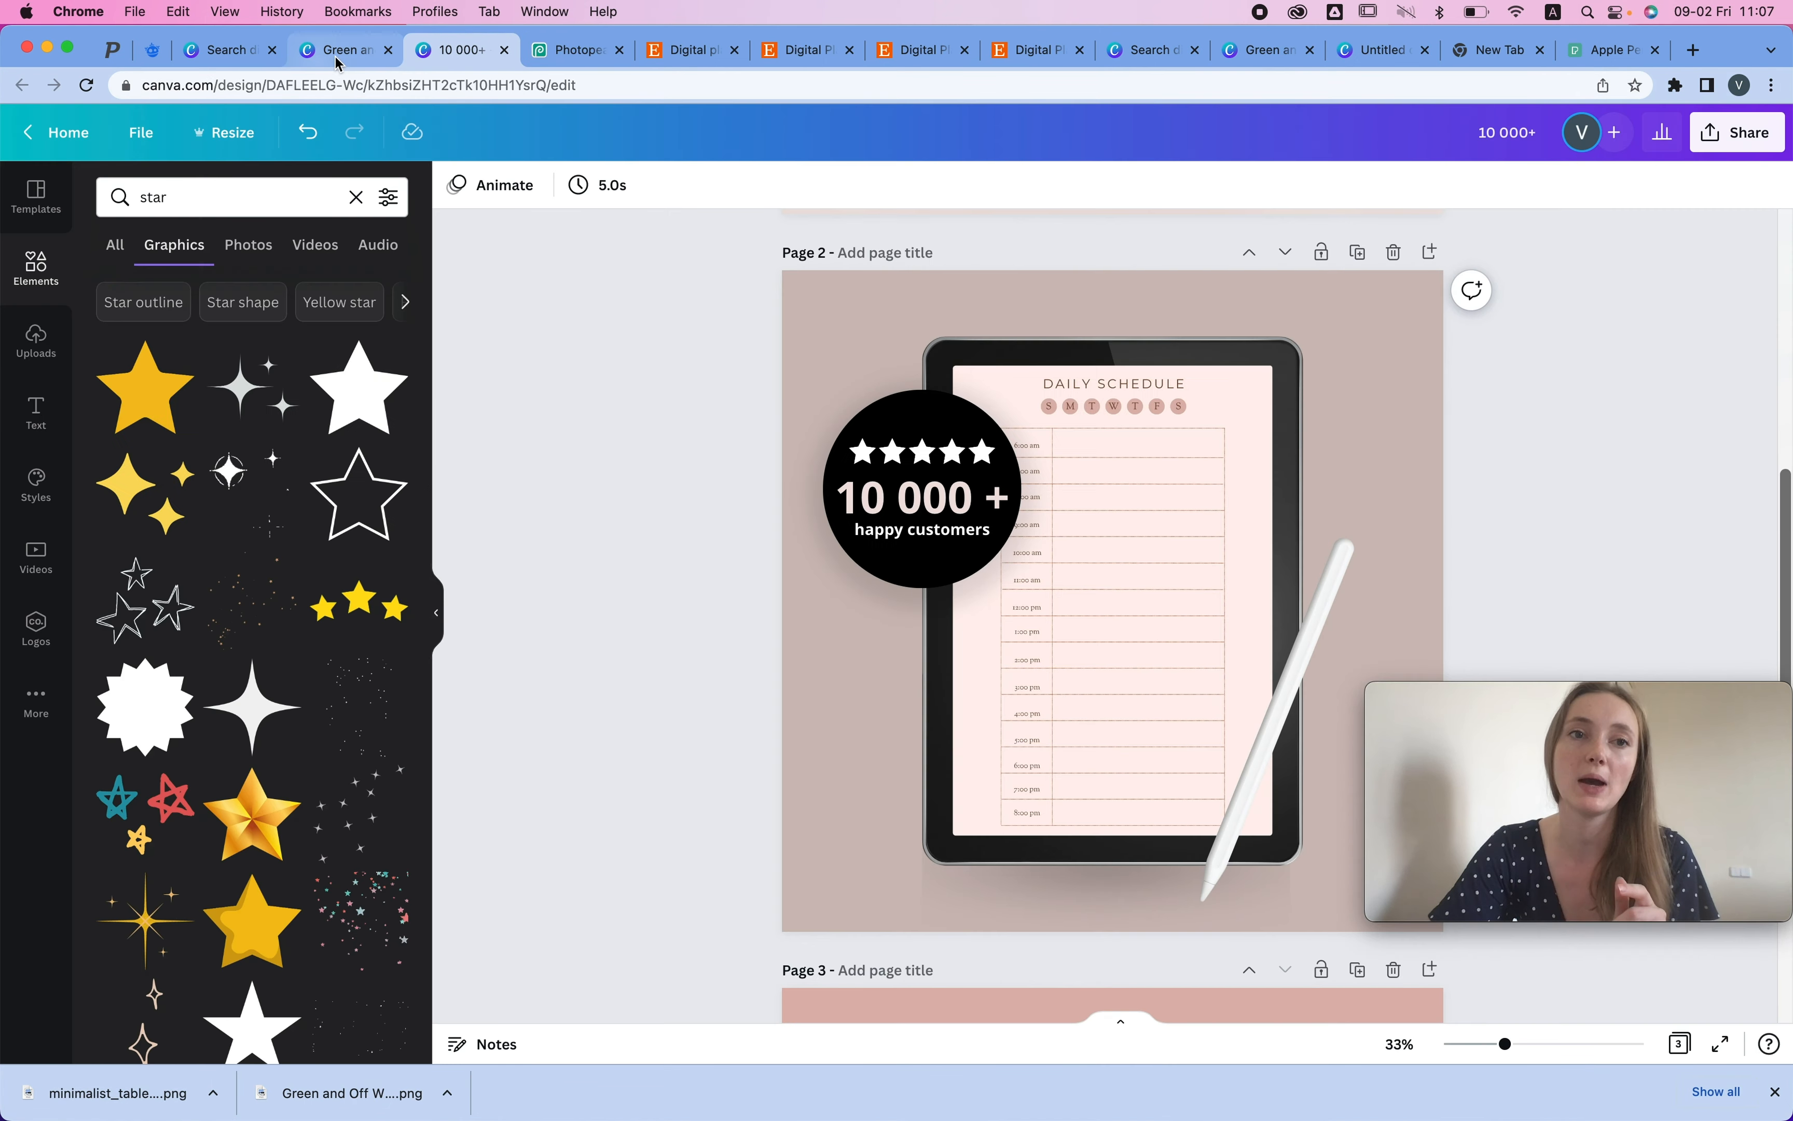
pyautogui.moveTo(128, 1115); pyautogui.dragTo(920, 621)
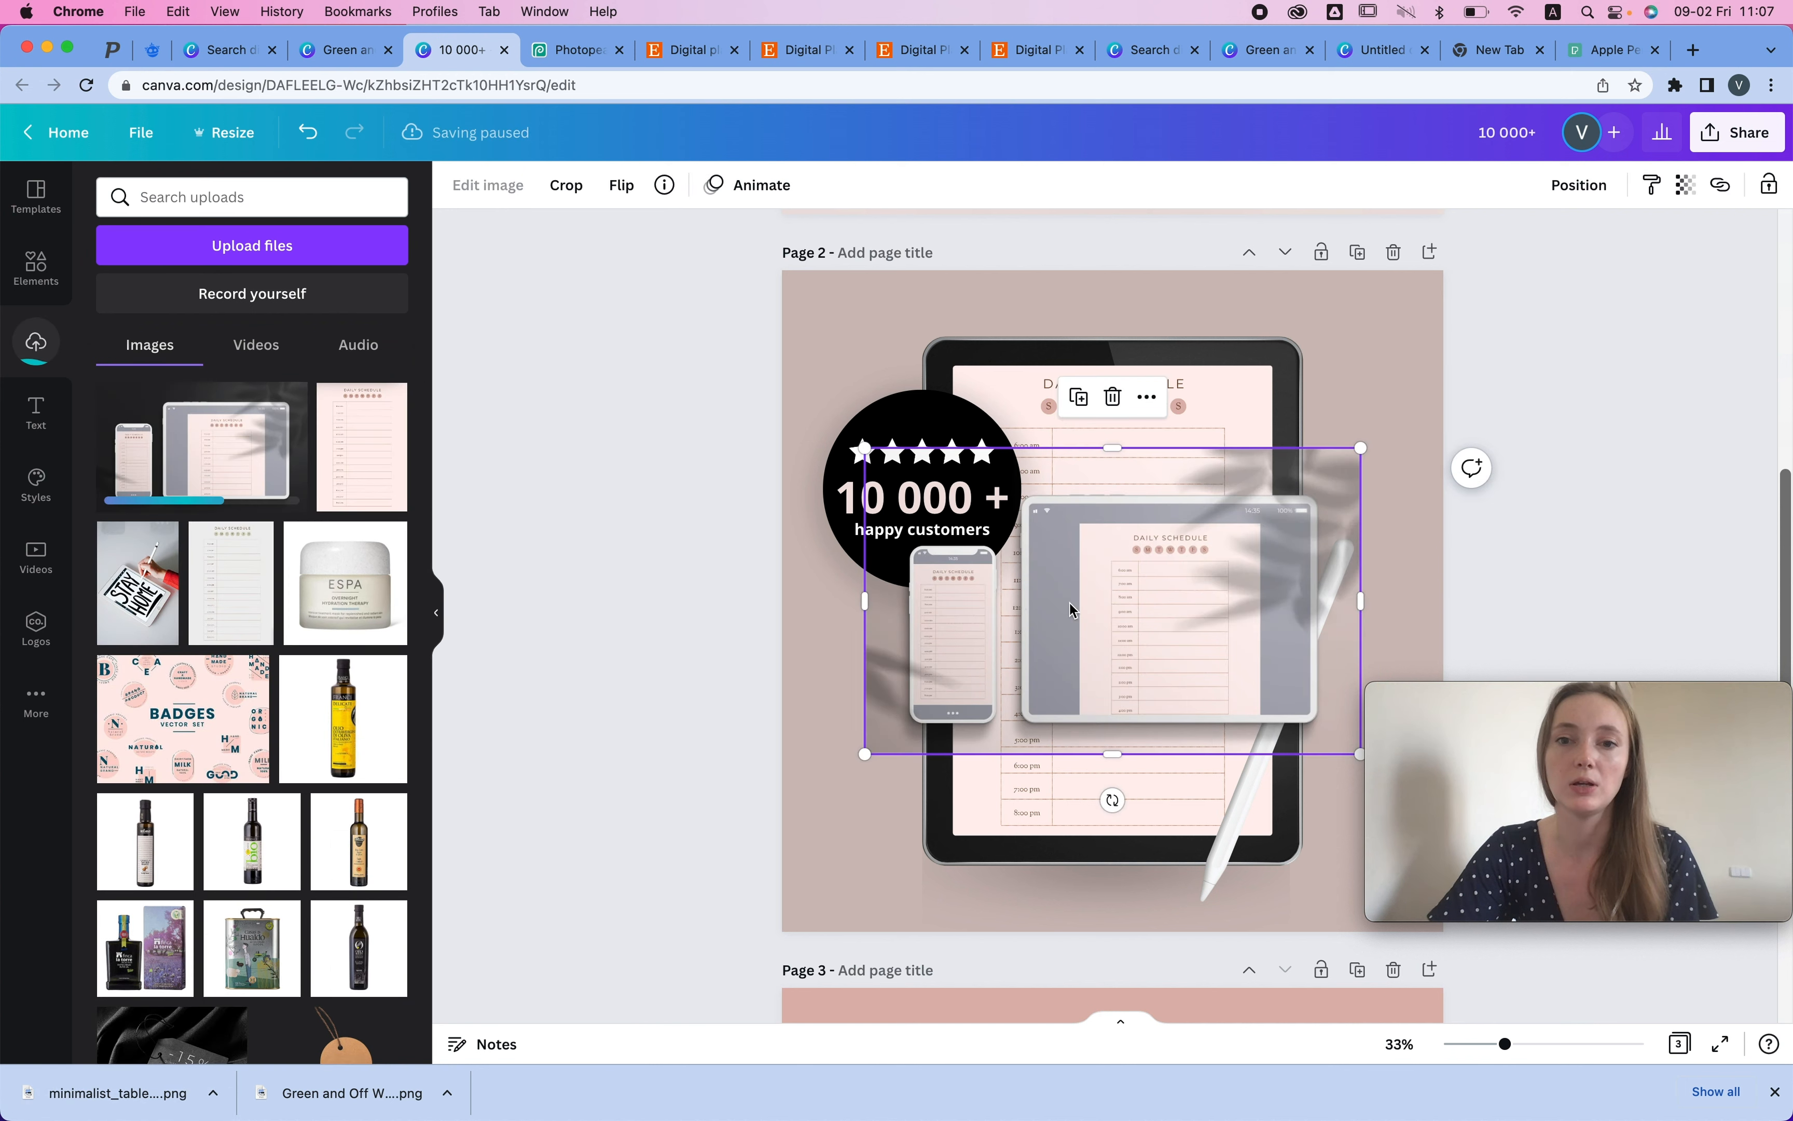
pyautogui.moveTo(1371, 448); pyautogui.dragTo(1489, 320)
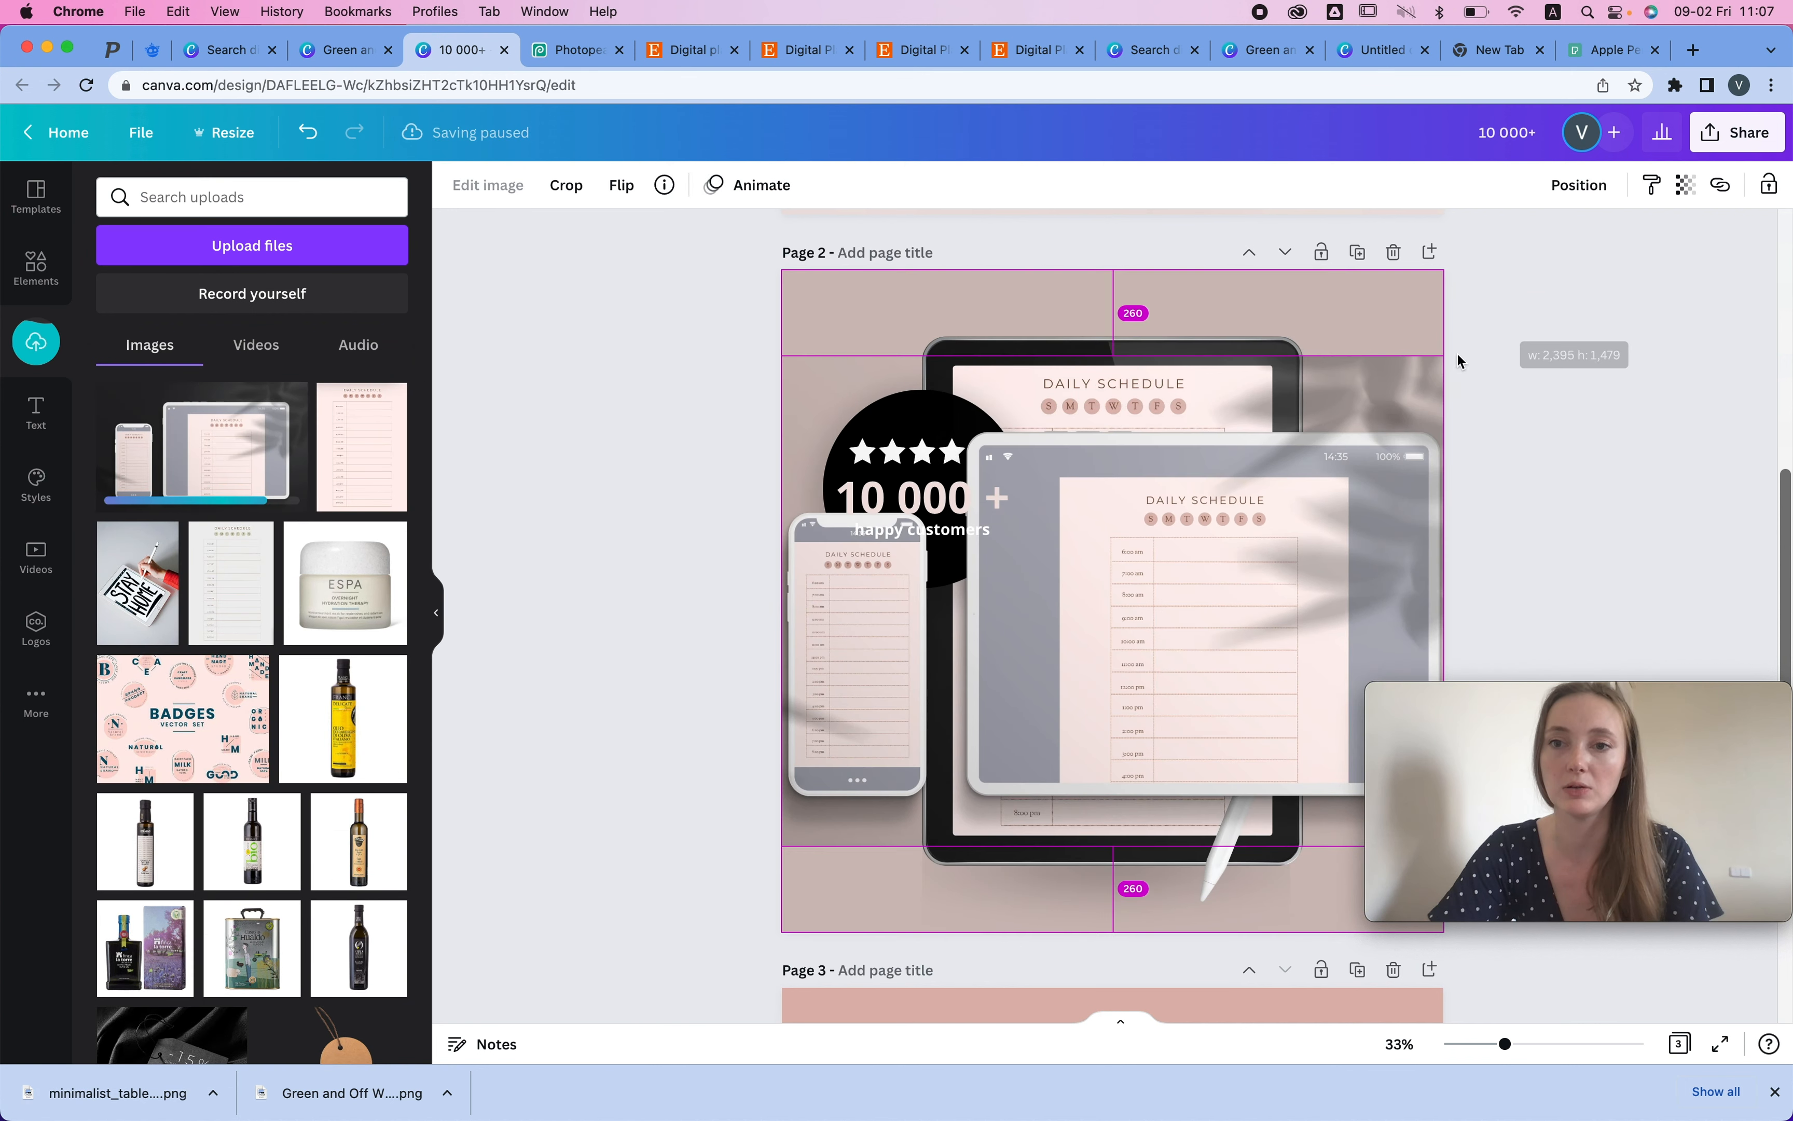
# - Move the phone and tablet mockup image up to the top of page 2 and pull its lower edge down to the page's bottom
pyautogui.moveTo(1398, 430); pyautogui.dragTo(1396, 349)
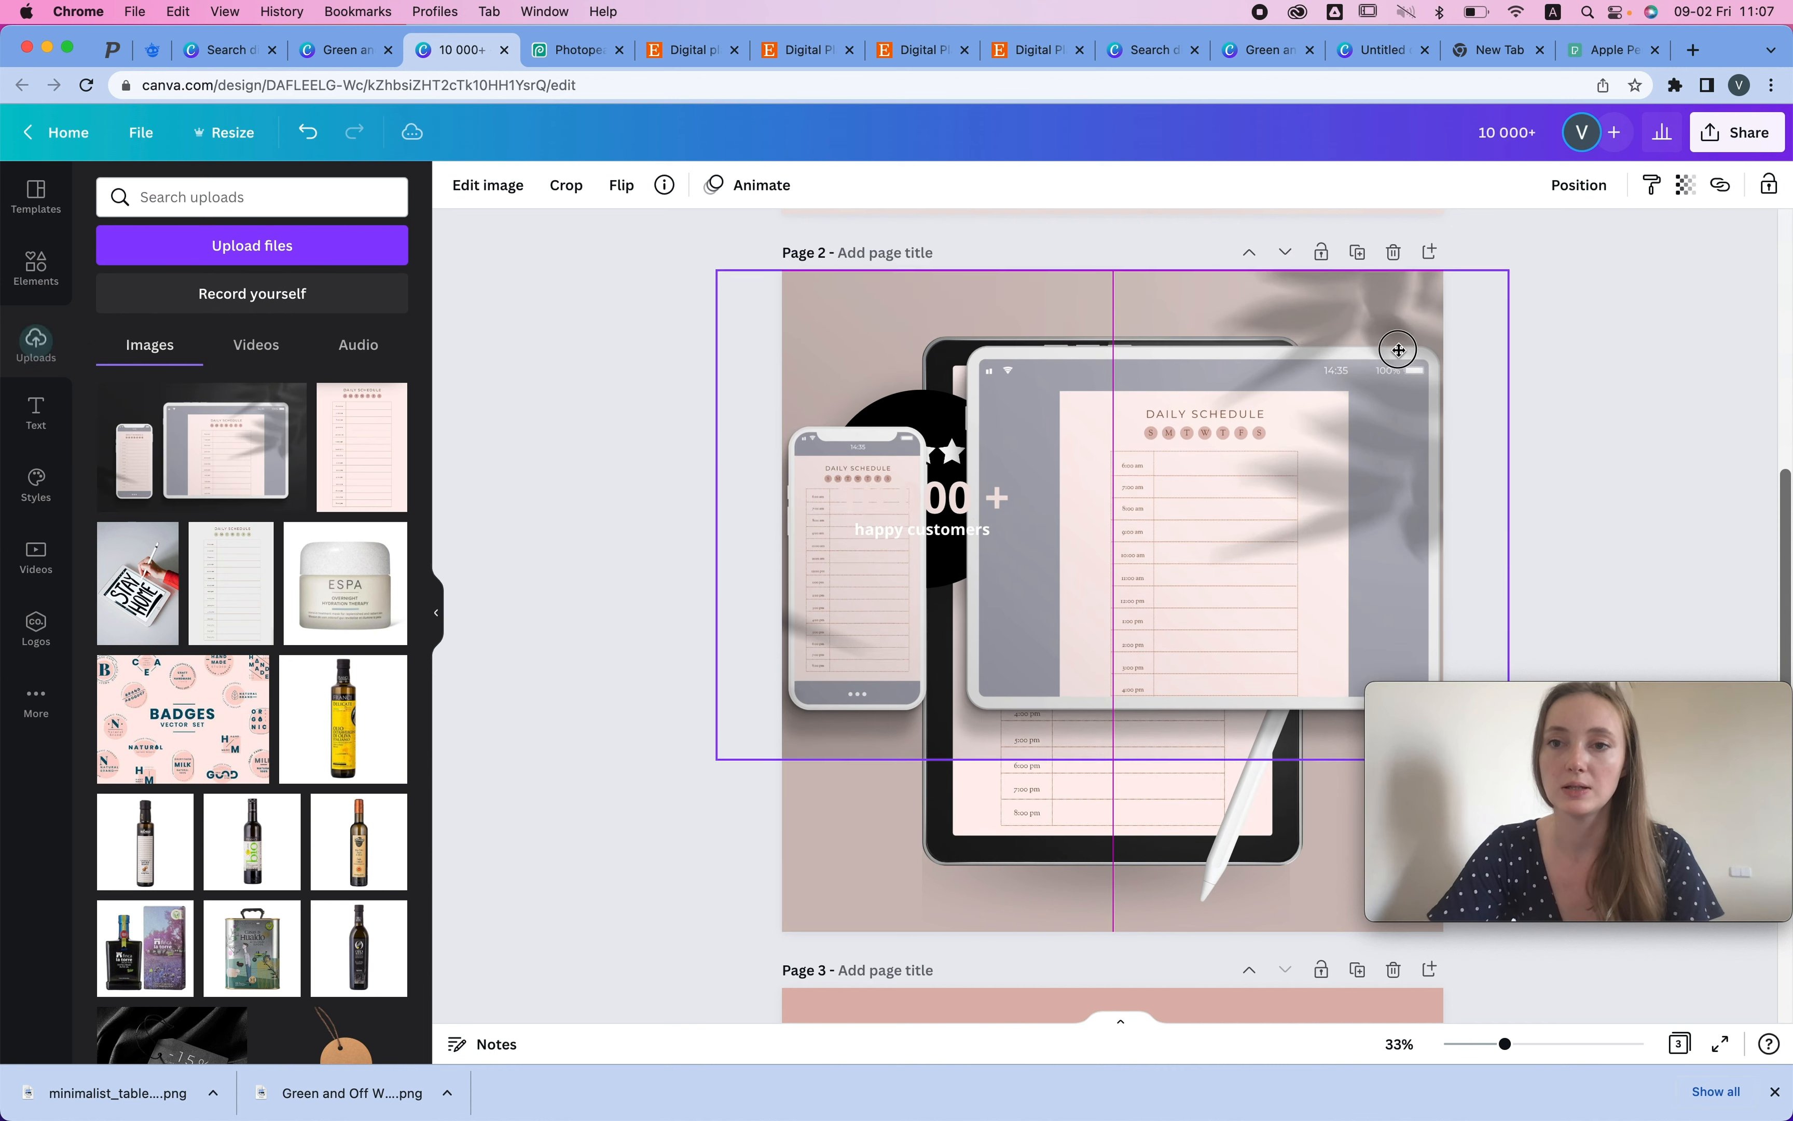
pyautogui.click(1532, 348)
pyautogui.click(1181, 645)
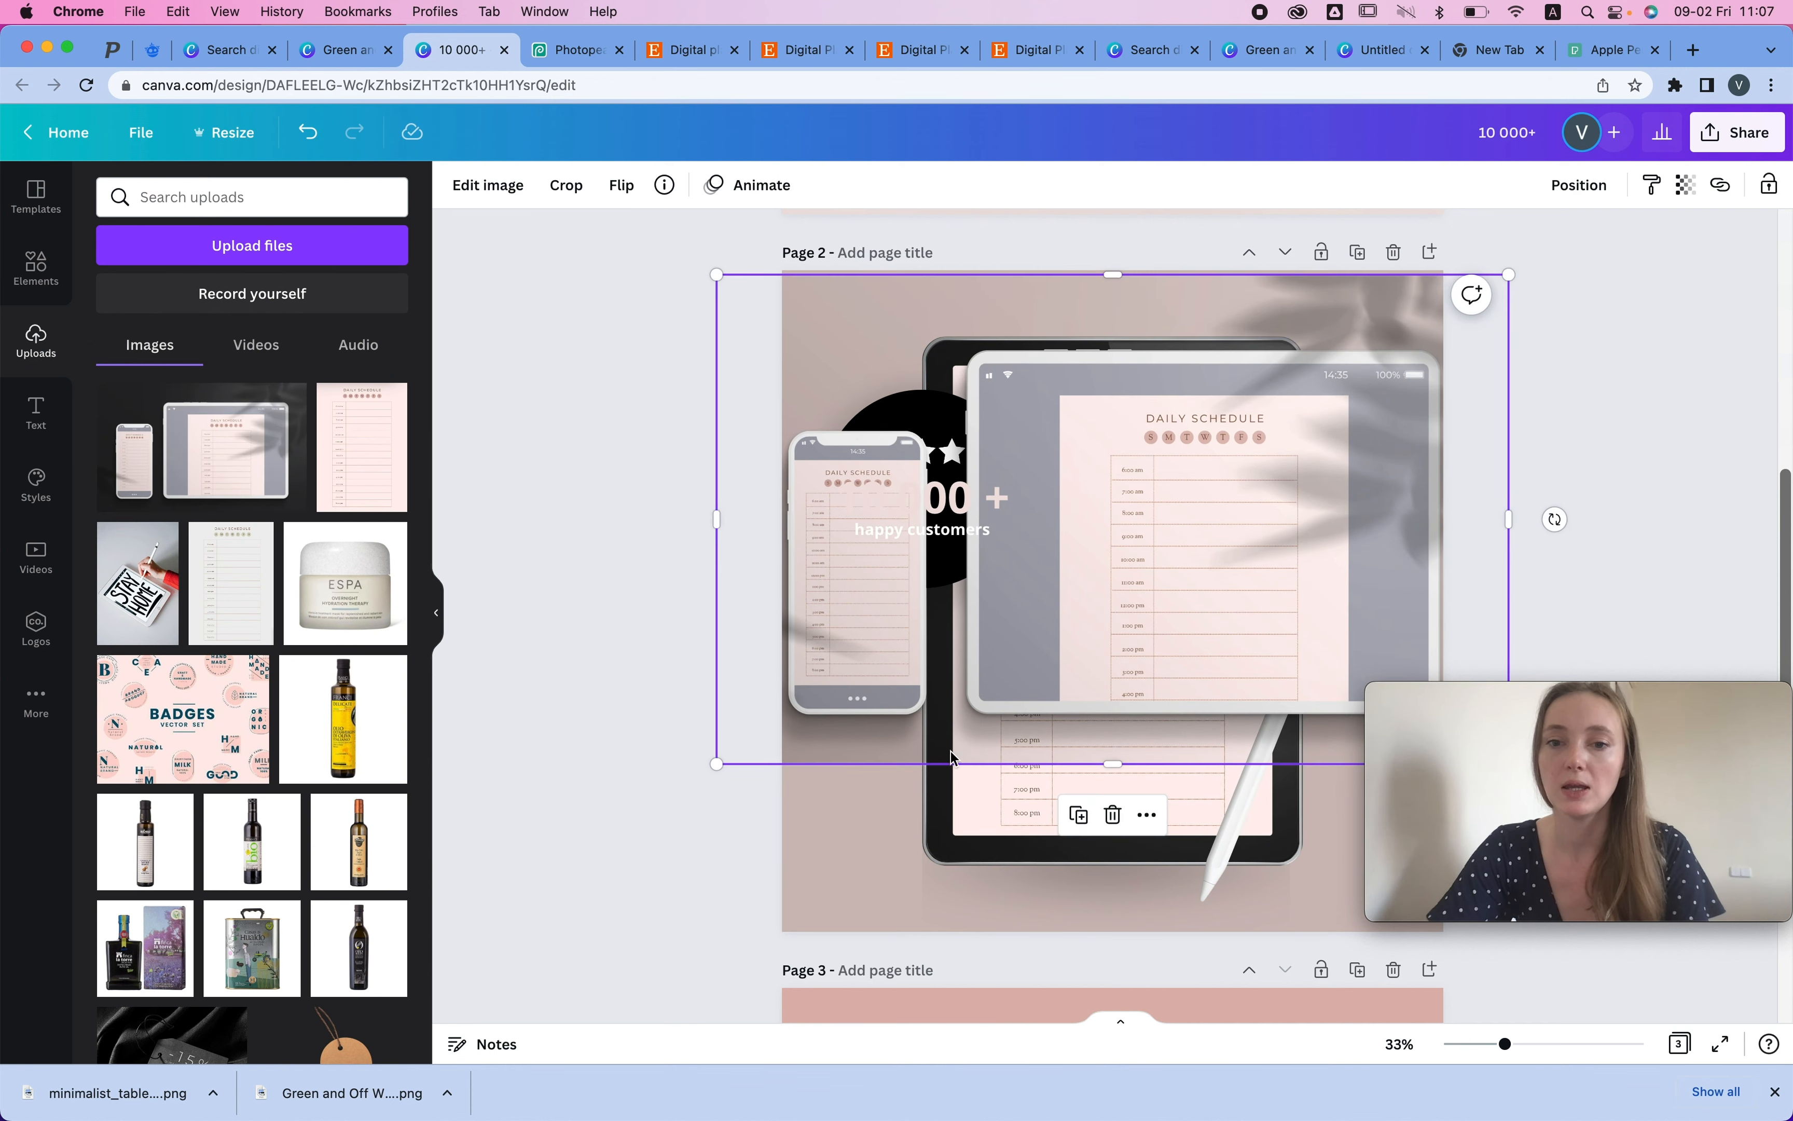
pyautogui.moveTo(1115, 762); pyautogui.dragTo(1125, 927)
# - Switch back to Photopea, hide the Smartphone and Tablet groups so only the shadows remain, and expand the Shadow group
pyautogui.click(581, 49)
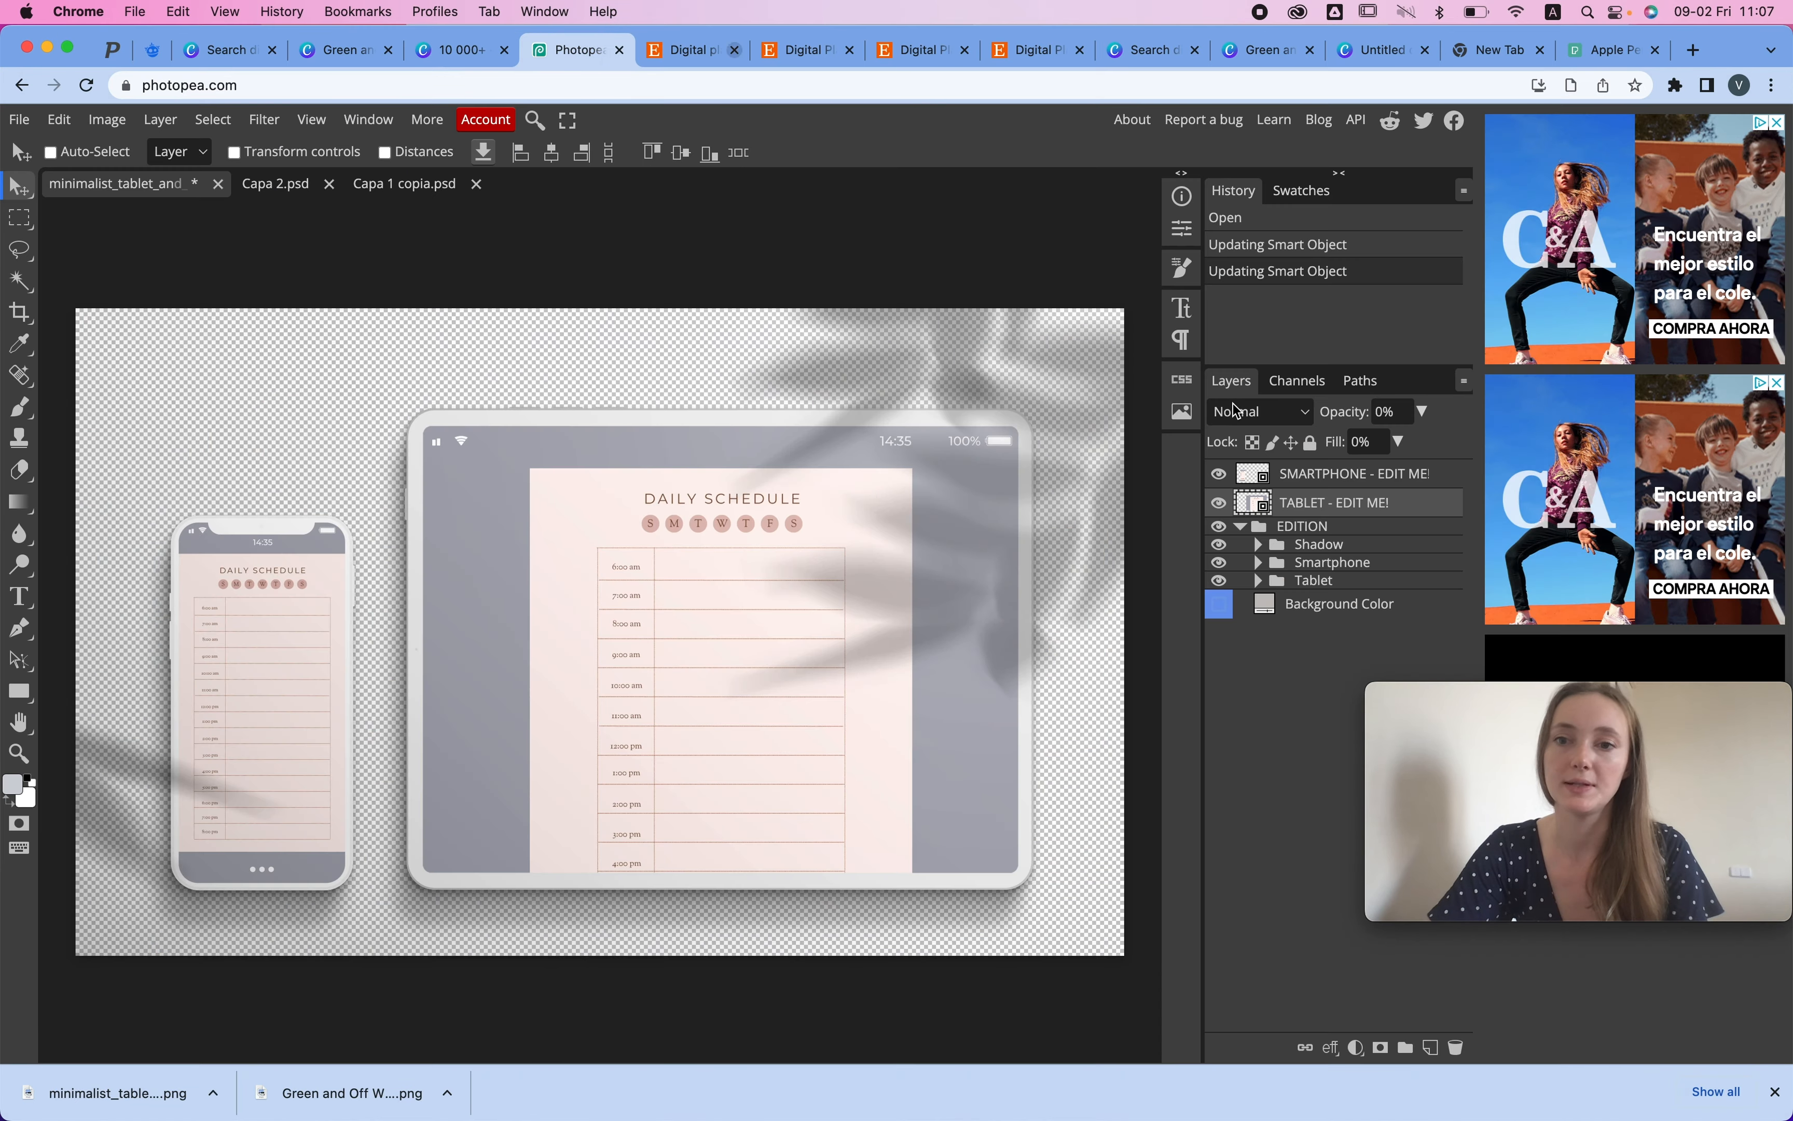
pyautogui.click(1221, 545)
pyautogui.click(1219, 545)
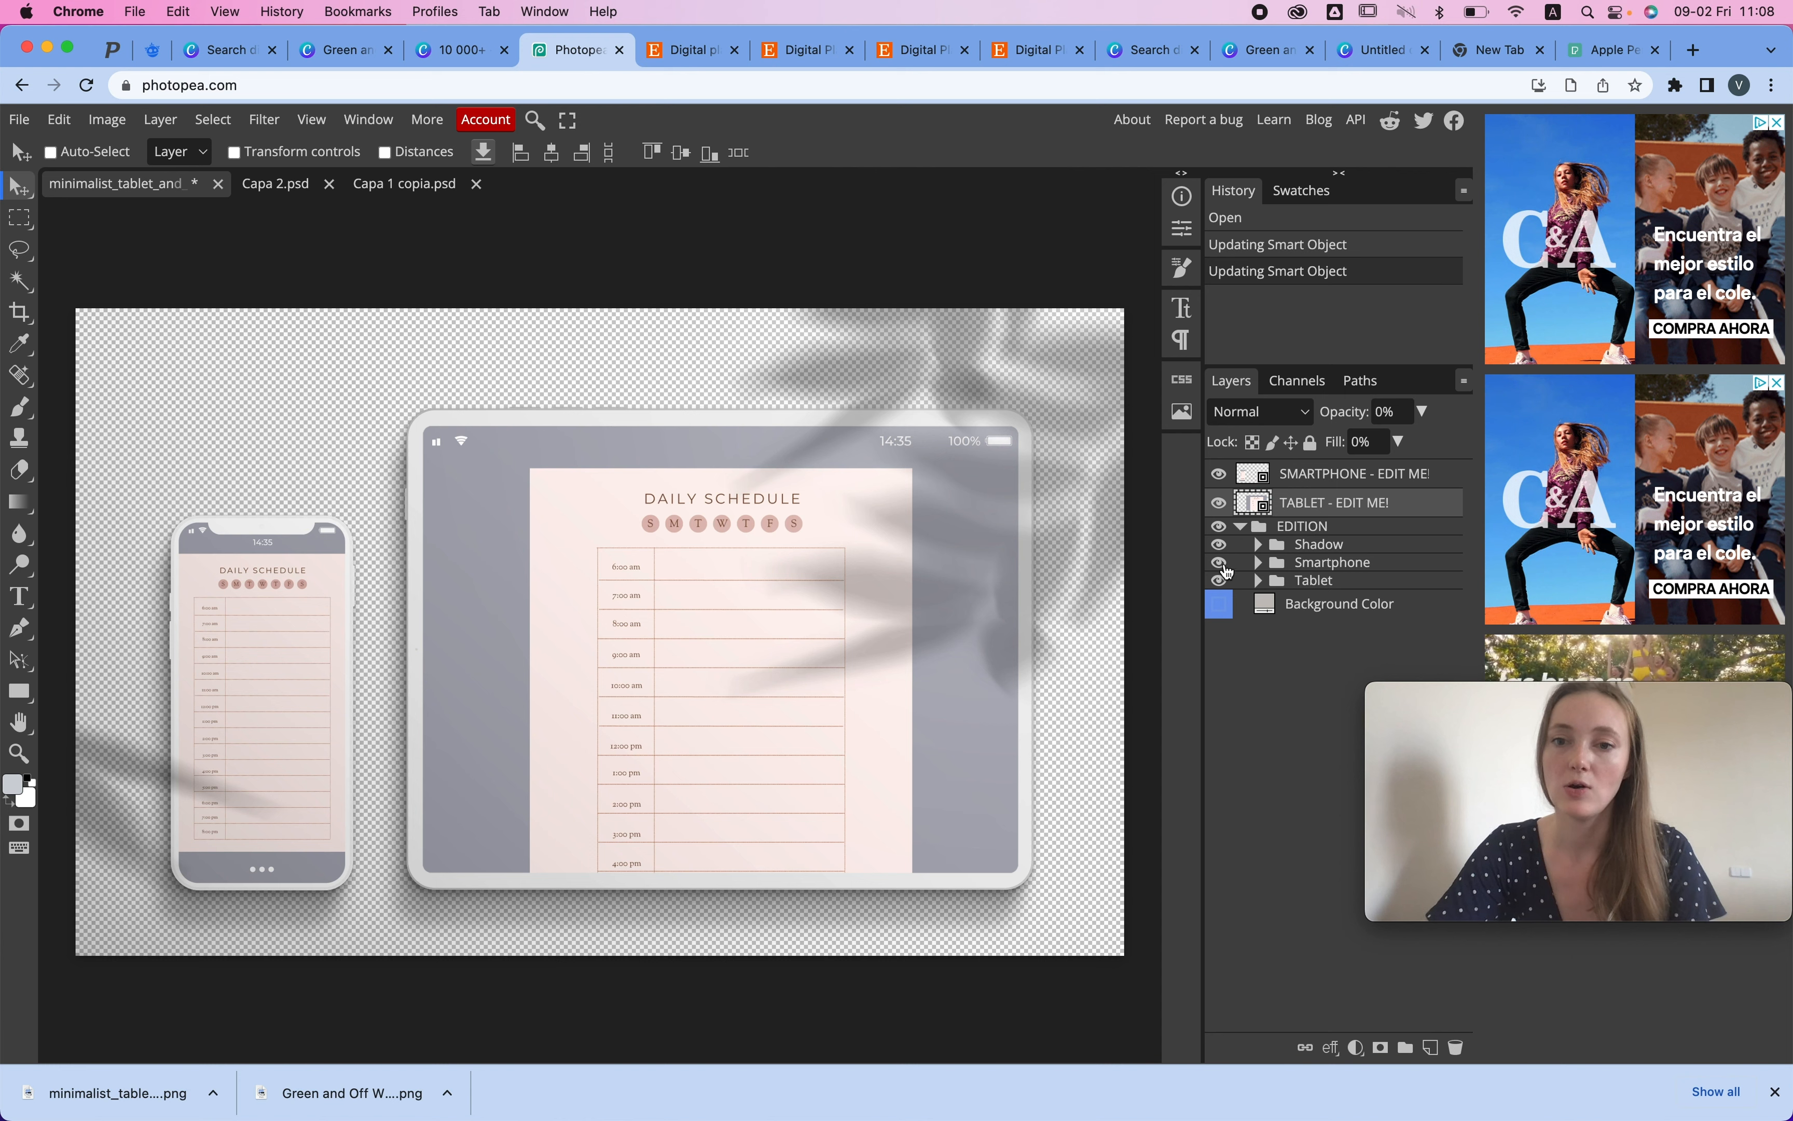
pyautogui.click(1218, 562)
pyautogui.click(1219, 580)
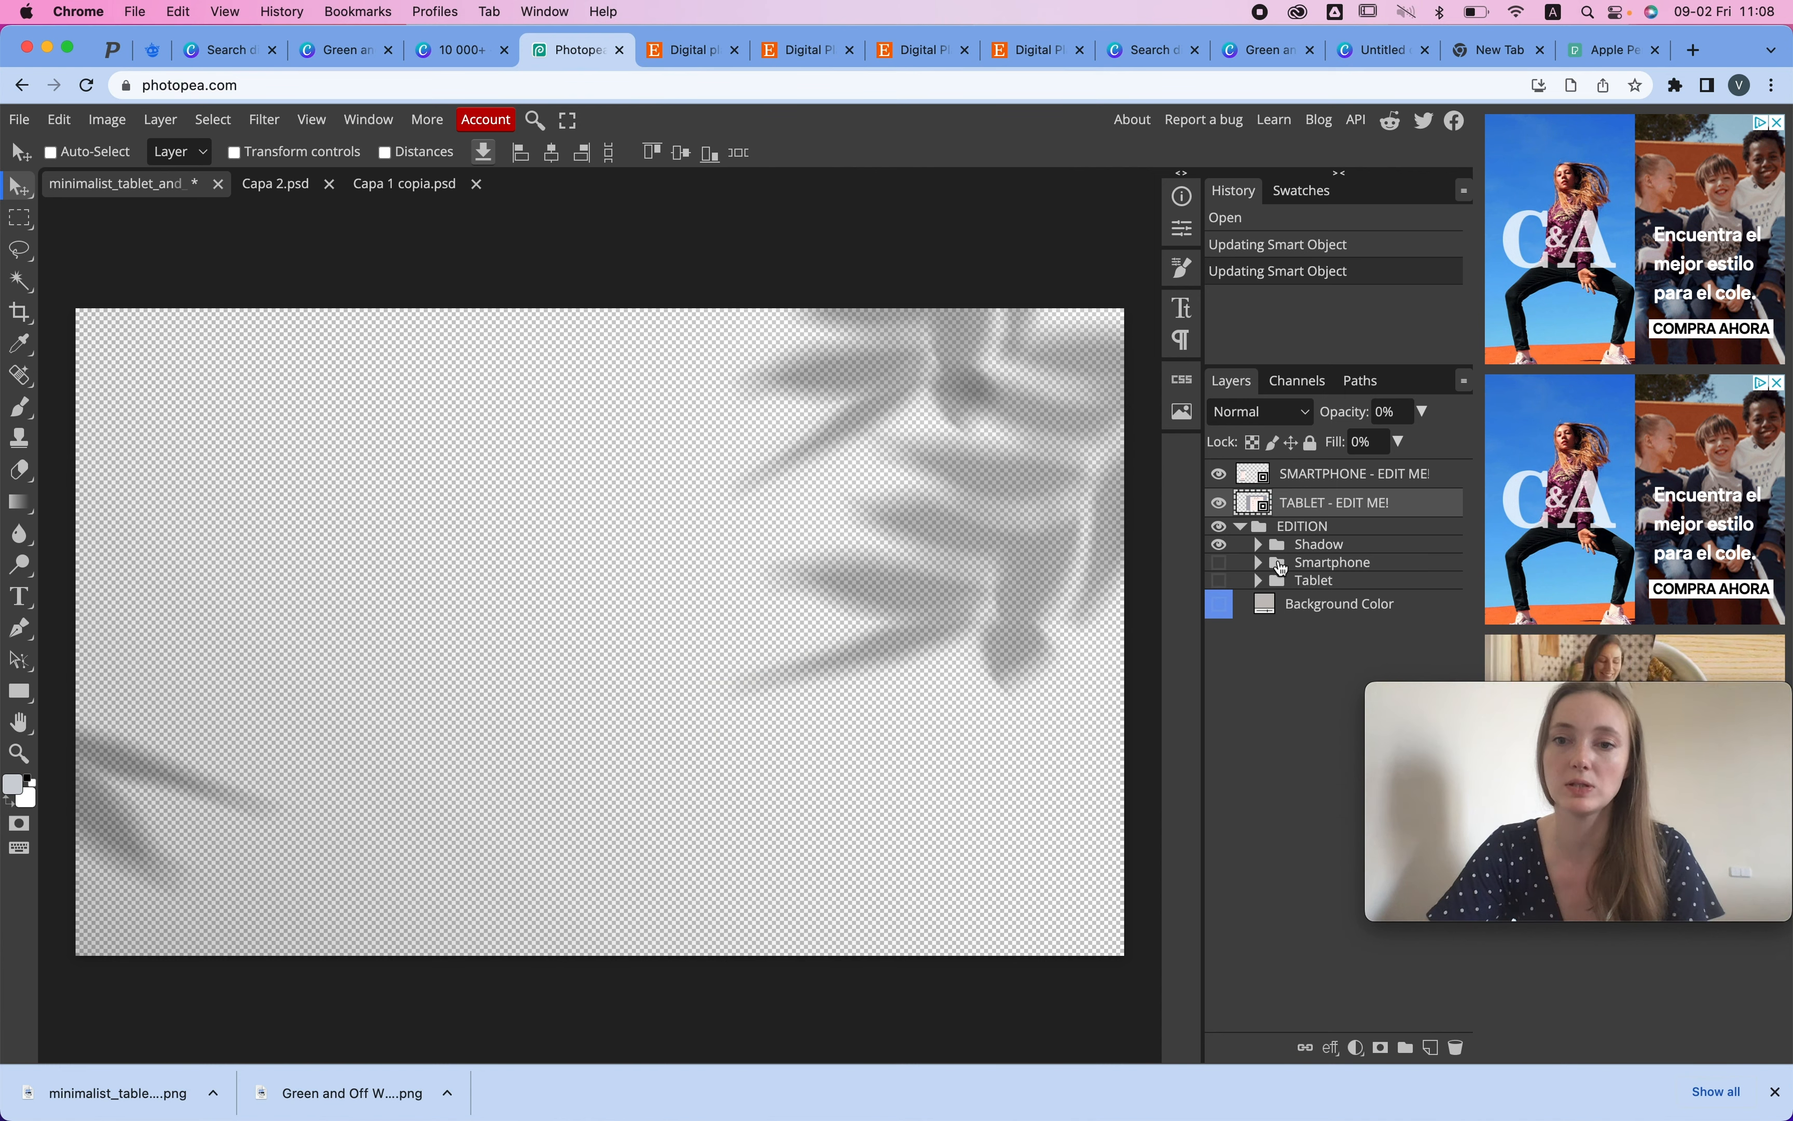
pyautogui.click(1257, 545)
# - Export the transparent leaf shadow overlay as a PNG
pyautogui.click(20, 120)
pyautogui.moveTo(89, 412)
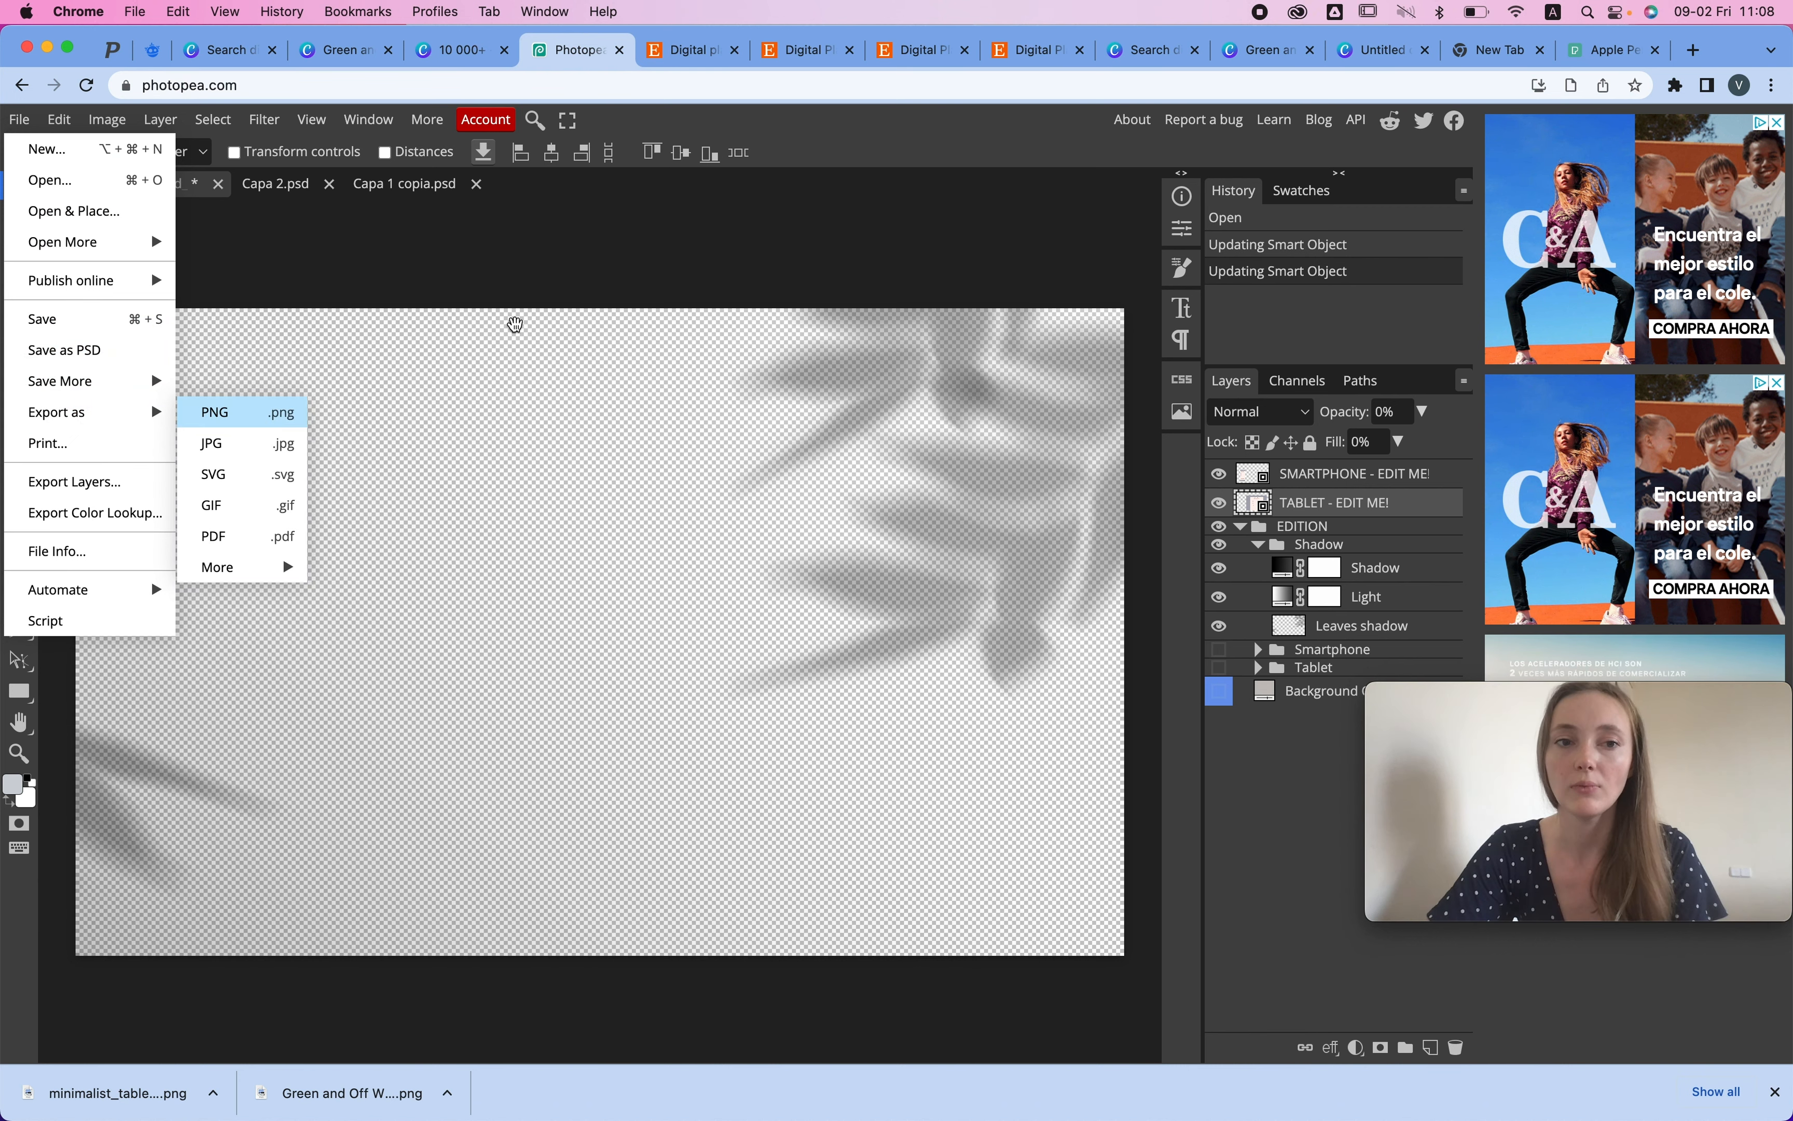
pyautogui.click(244, 412)
pyautogui.click(772, 516)
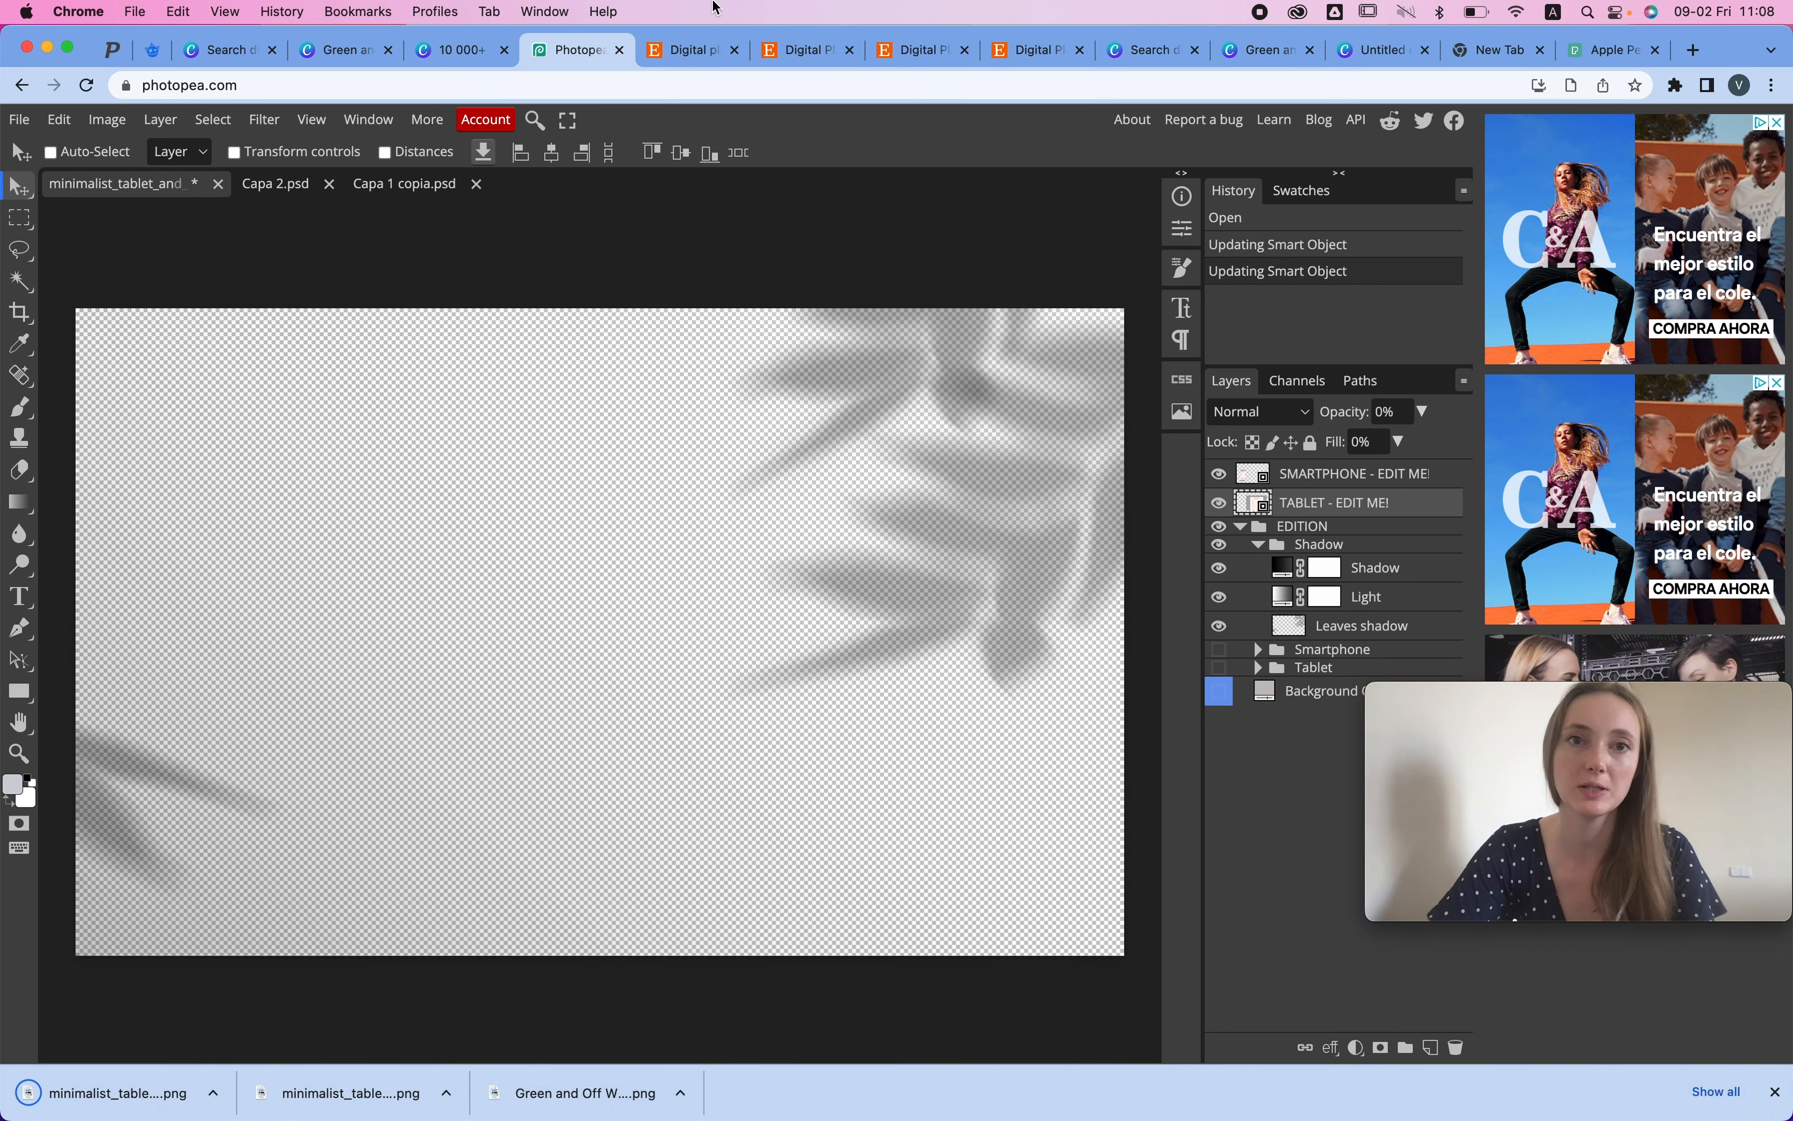
# - Switch to the "10 000+" Canva design, upload the exported shadow PNG and shrink the phone and tablet mockup on page 2
pyautogui.click(413, 55)
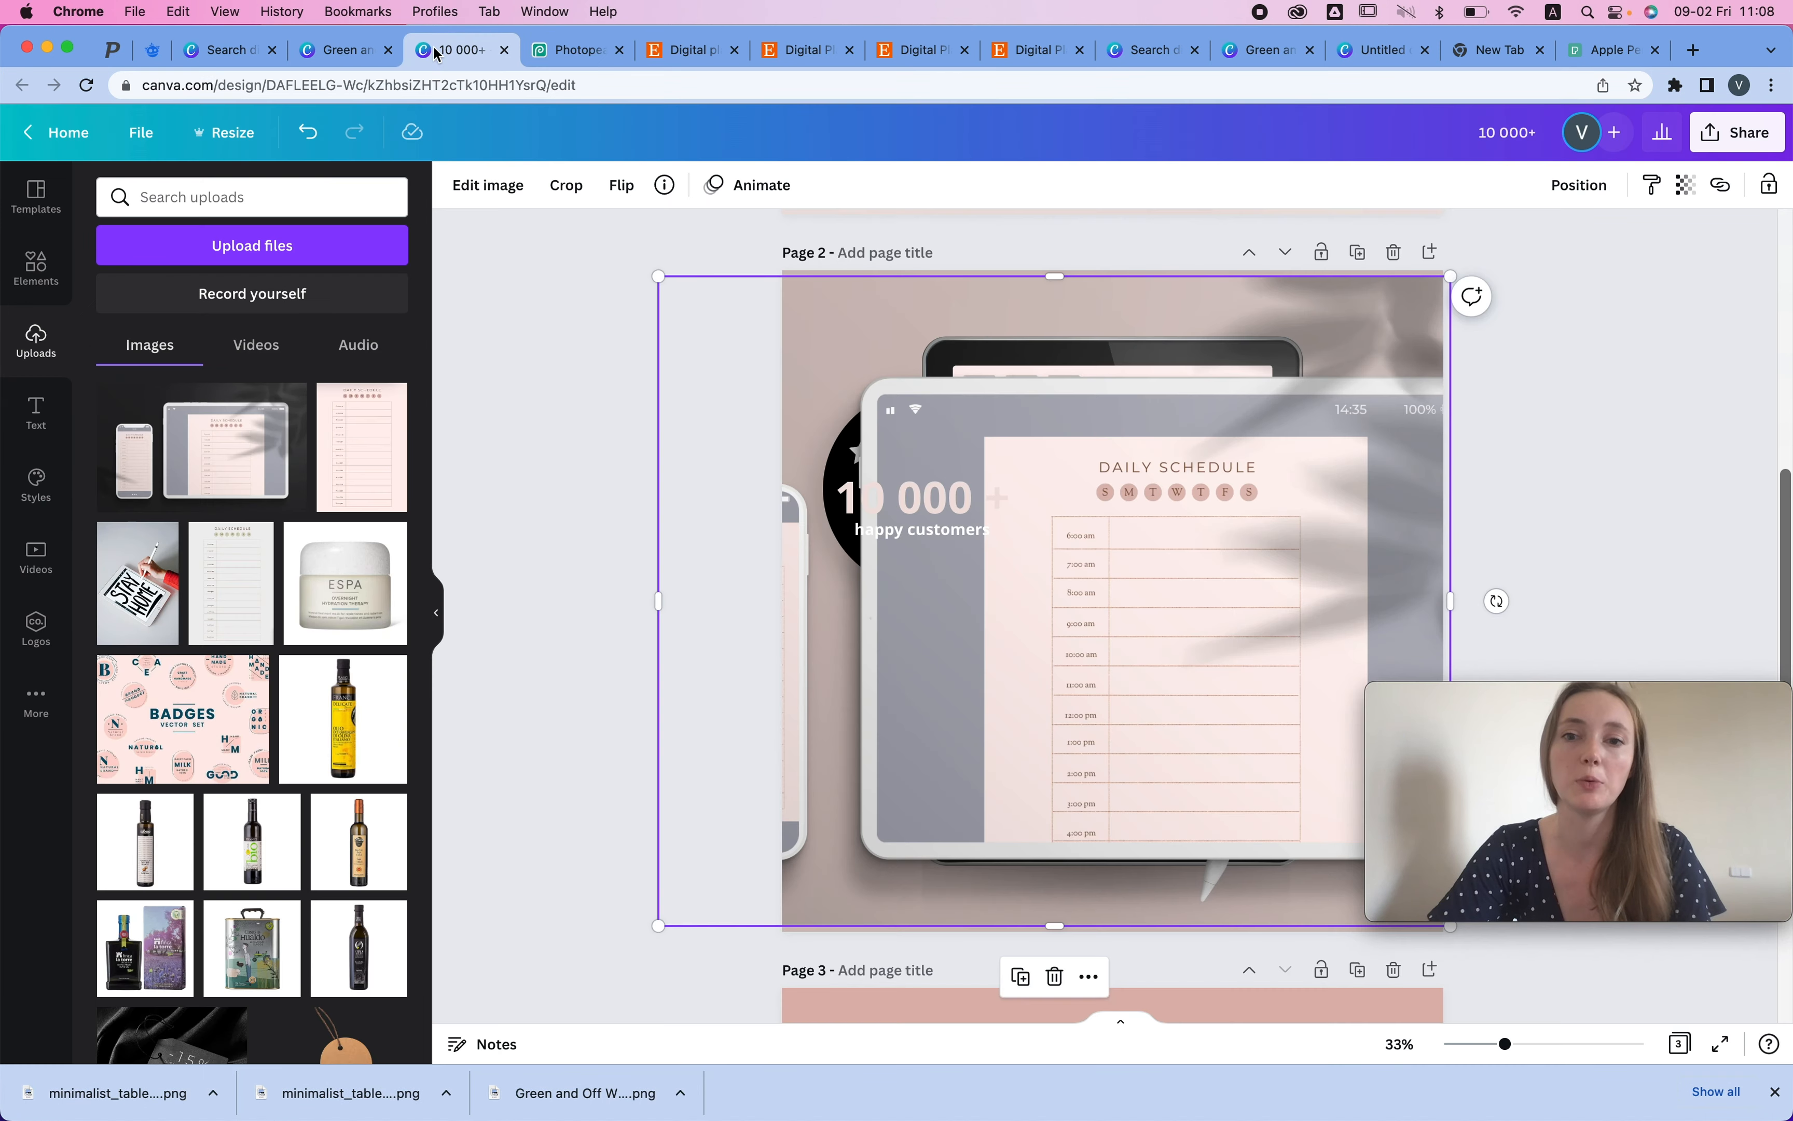
pyautogui.moveTo(225, 1114); pyautogui.dragTo(133, 442)
pyautogui.moveTo(134, 440); pyautogui.dragTo(137, 443)
pyautogui.moveTo(657, 276); pyautogui.dragTo(850, 432)
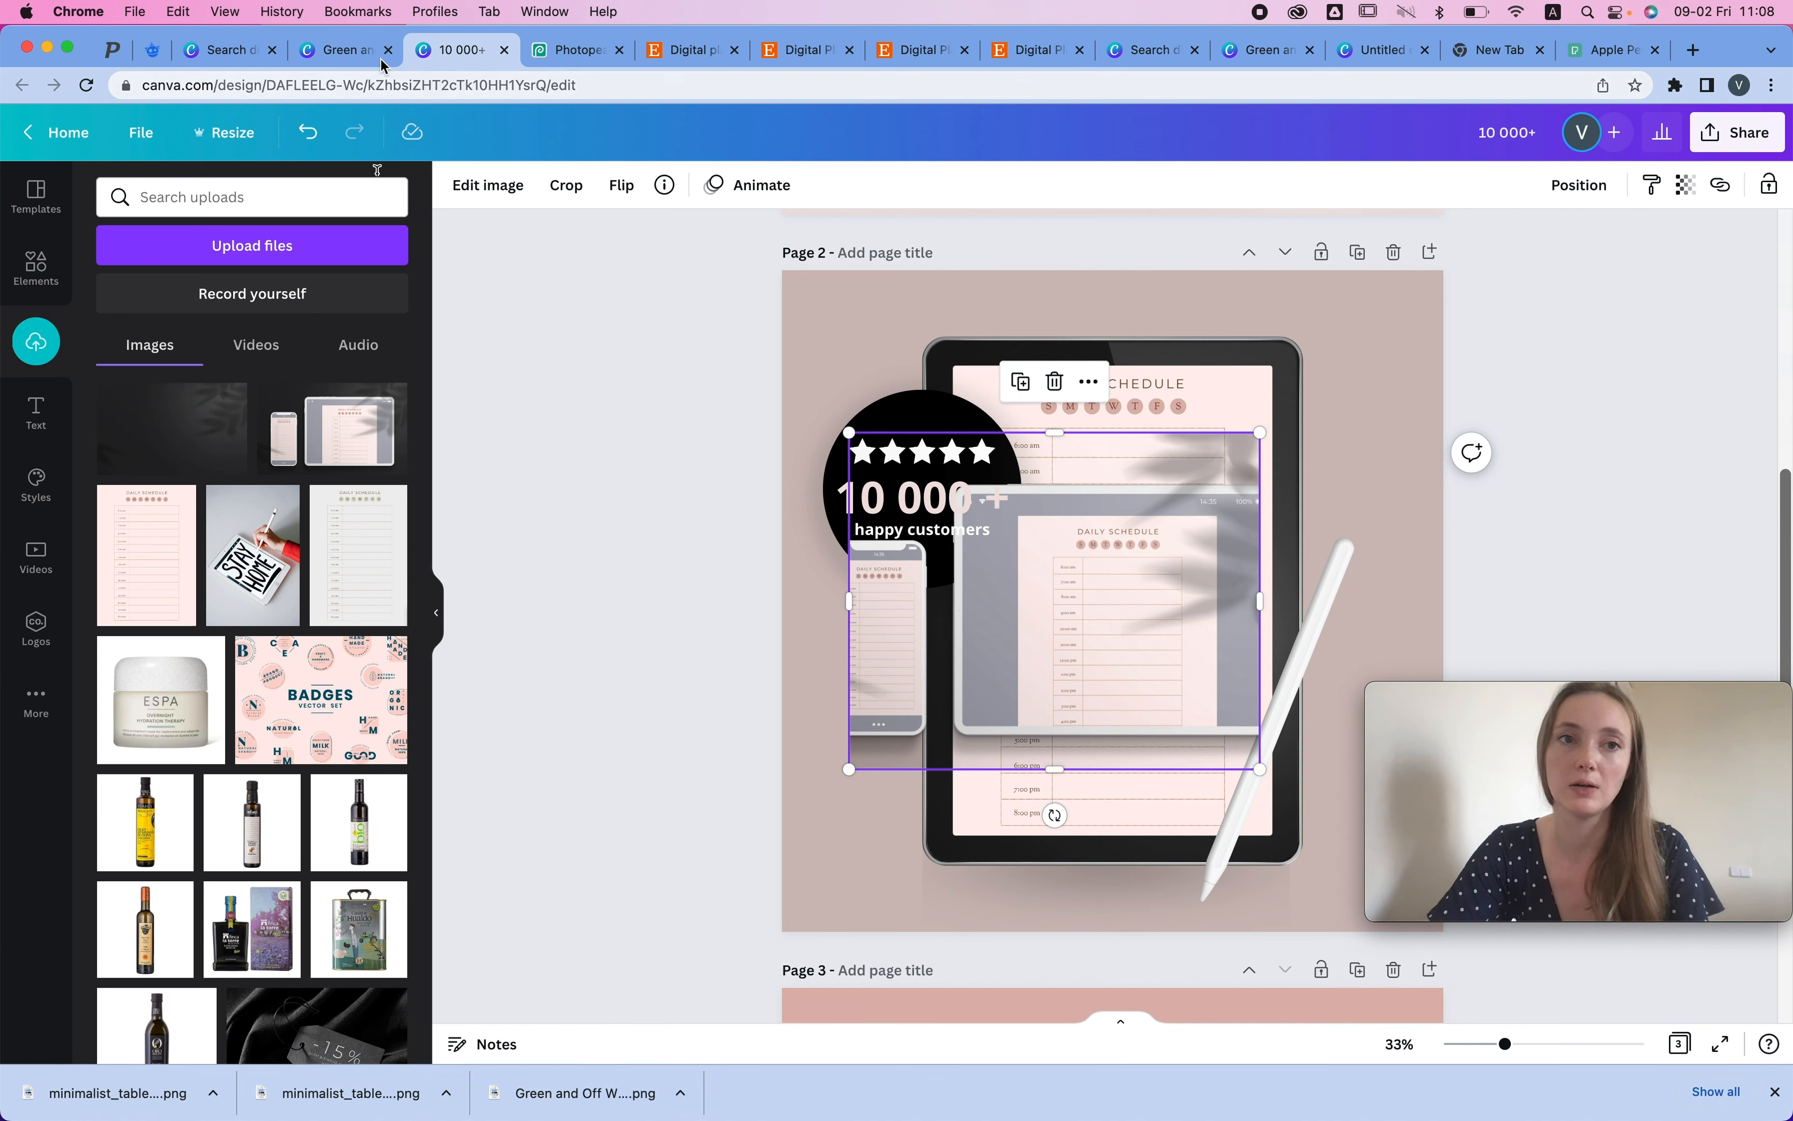
# - Add the uploaded leaf shadow overlay to page 2 and enlarge it well beyond the page's width
pyautogui.click(200, 432)
pyautogui.moveTo(1362, 450); pyautogui.dragTo(1525, 228)
pyautogui.moveTo(1429, 361); pyautogui.dragTo(1235, 519)
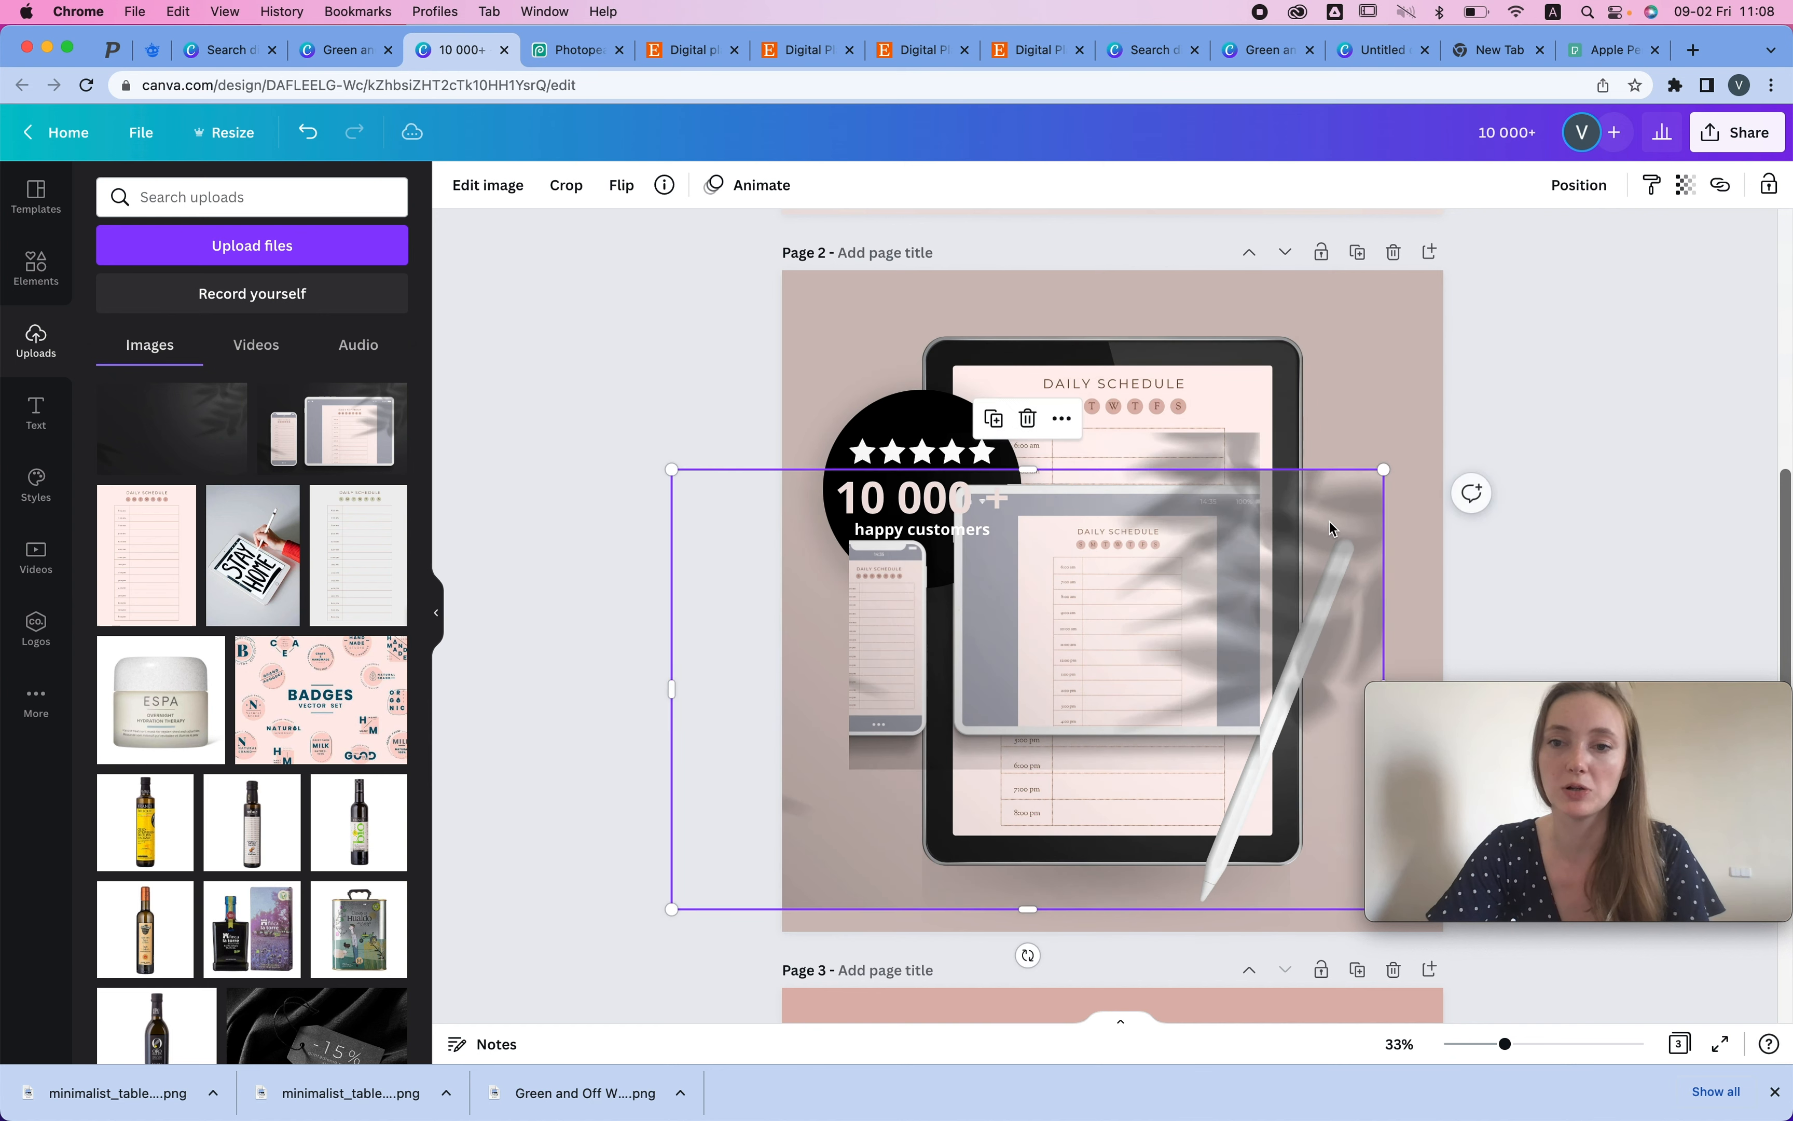
pyautogui.moveTo(1387, 465); pyautogui.dragTo(1731, 254)
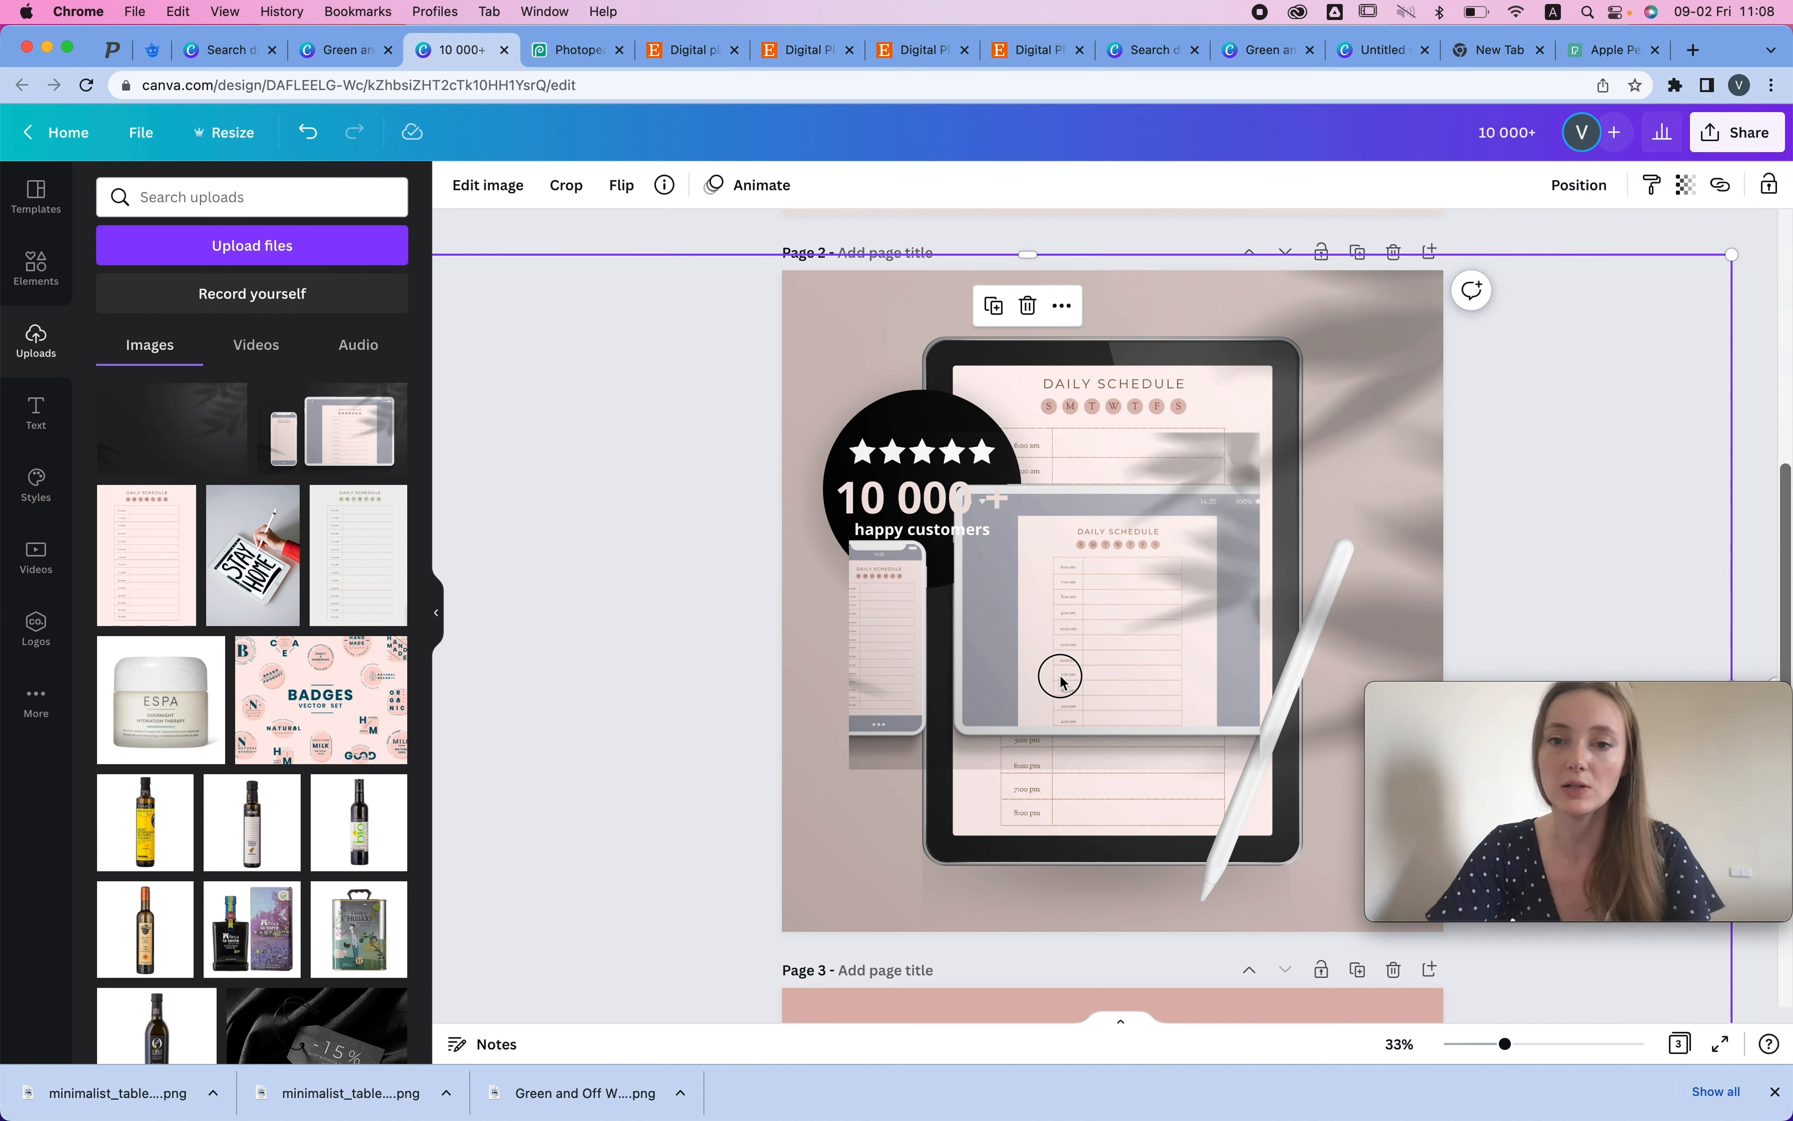
# - Move the shadow overlay down out of the way and delete the phone and tablet mockup image from page 2
pyautogui.moveTo(1353, 366); pyautogui.dragTo(1347, 655)
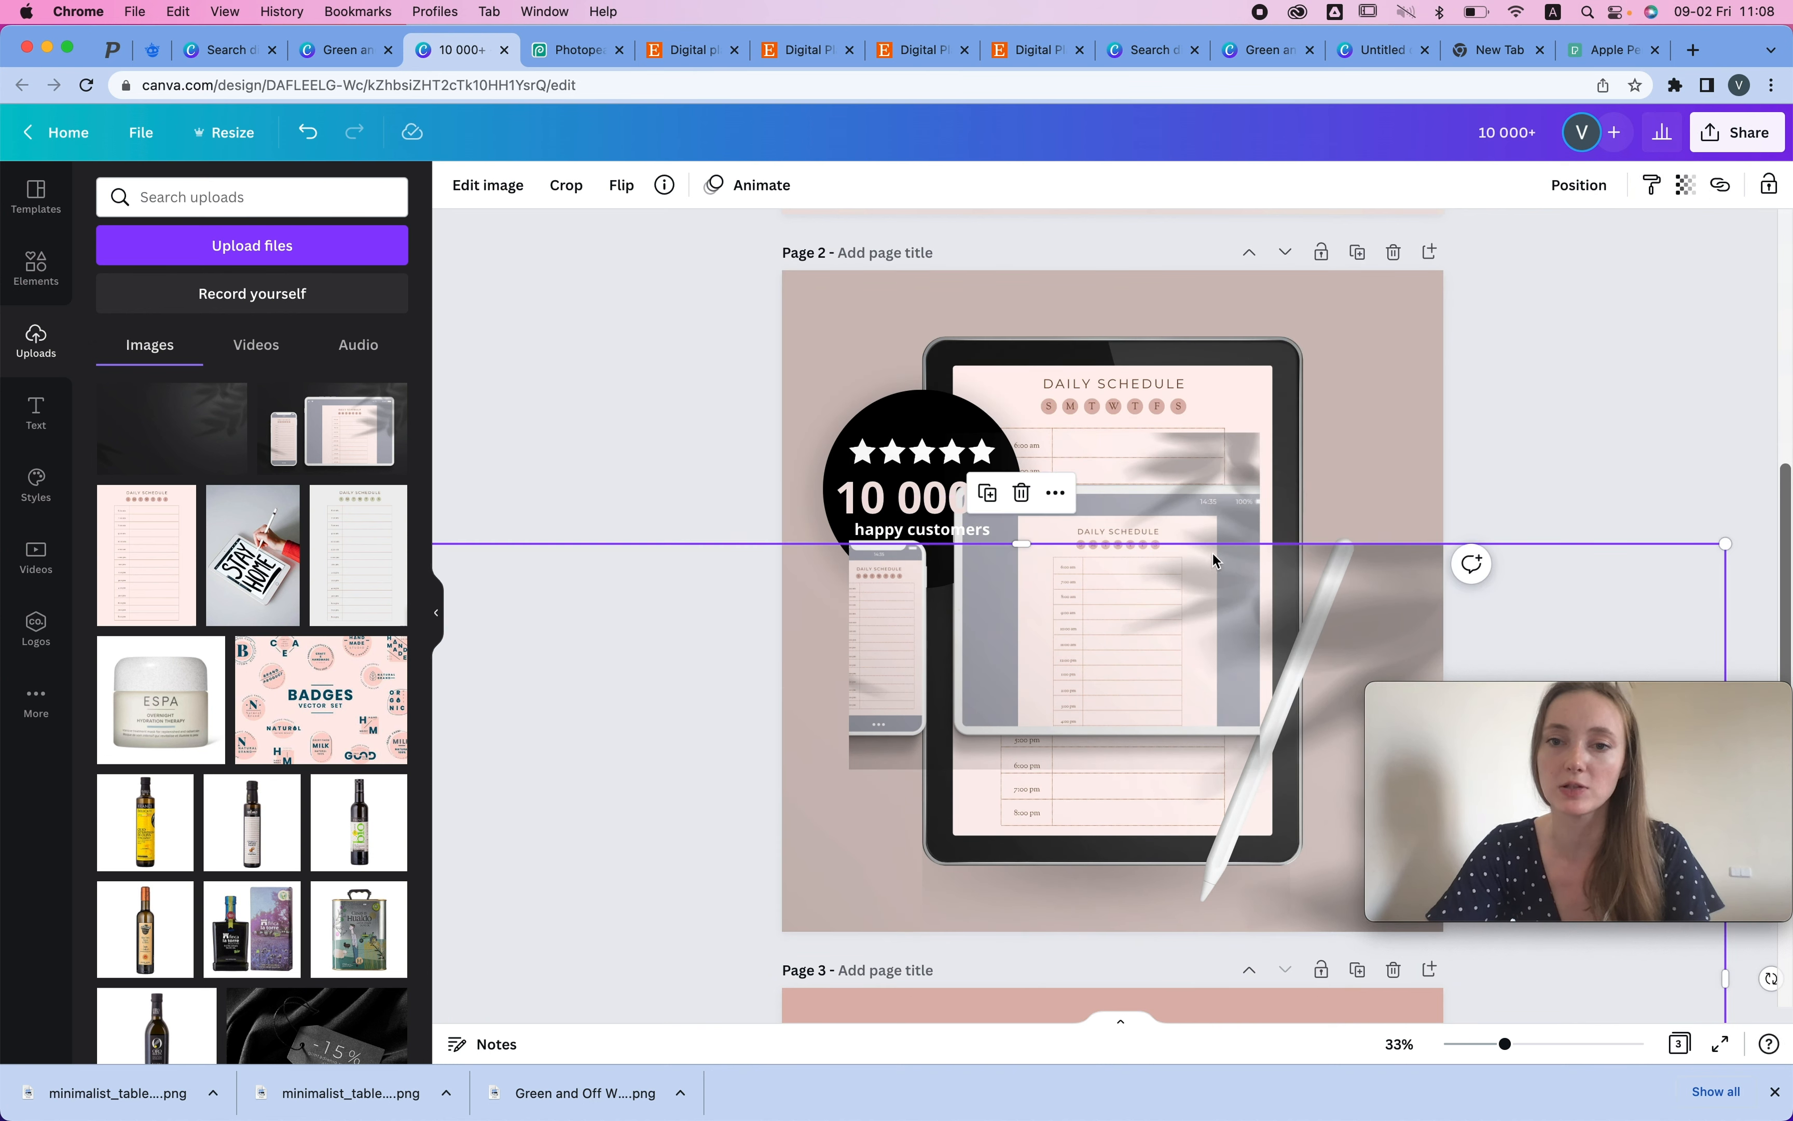
pyautogui.click(1148, 506)
pyautogui.press('Delete')
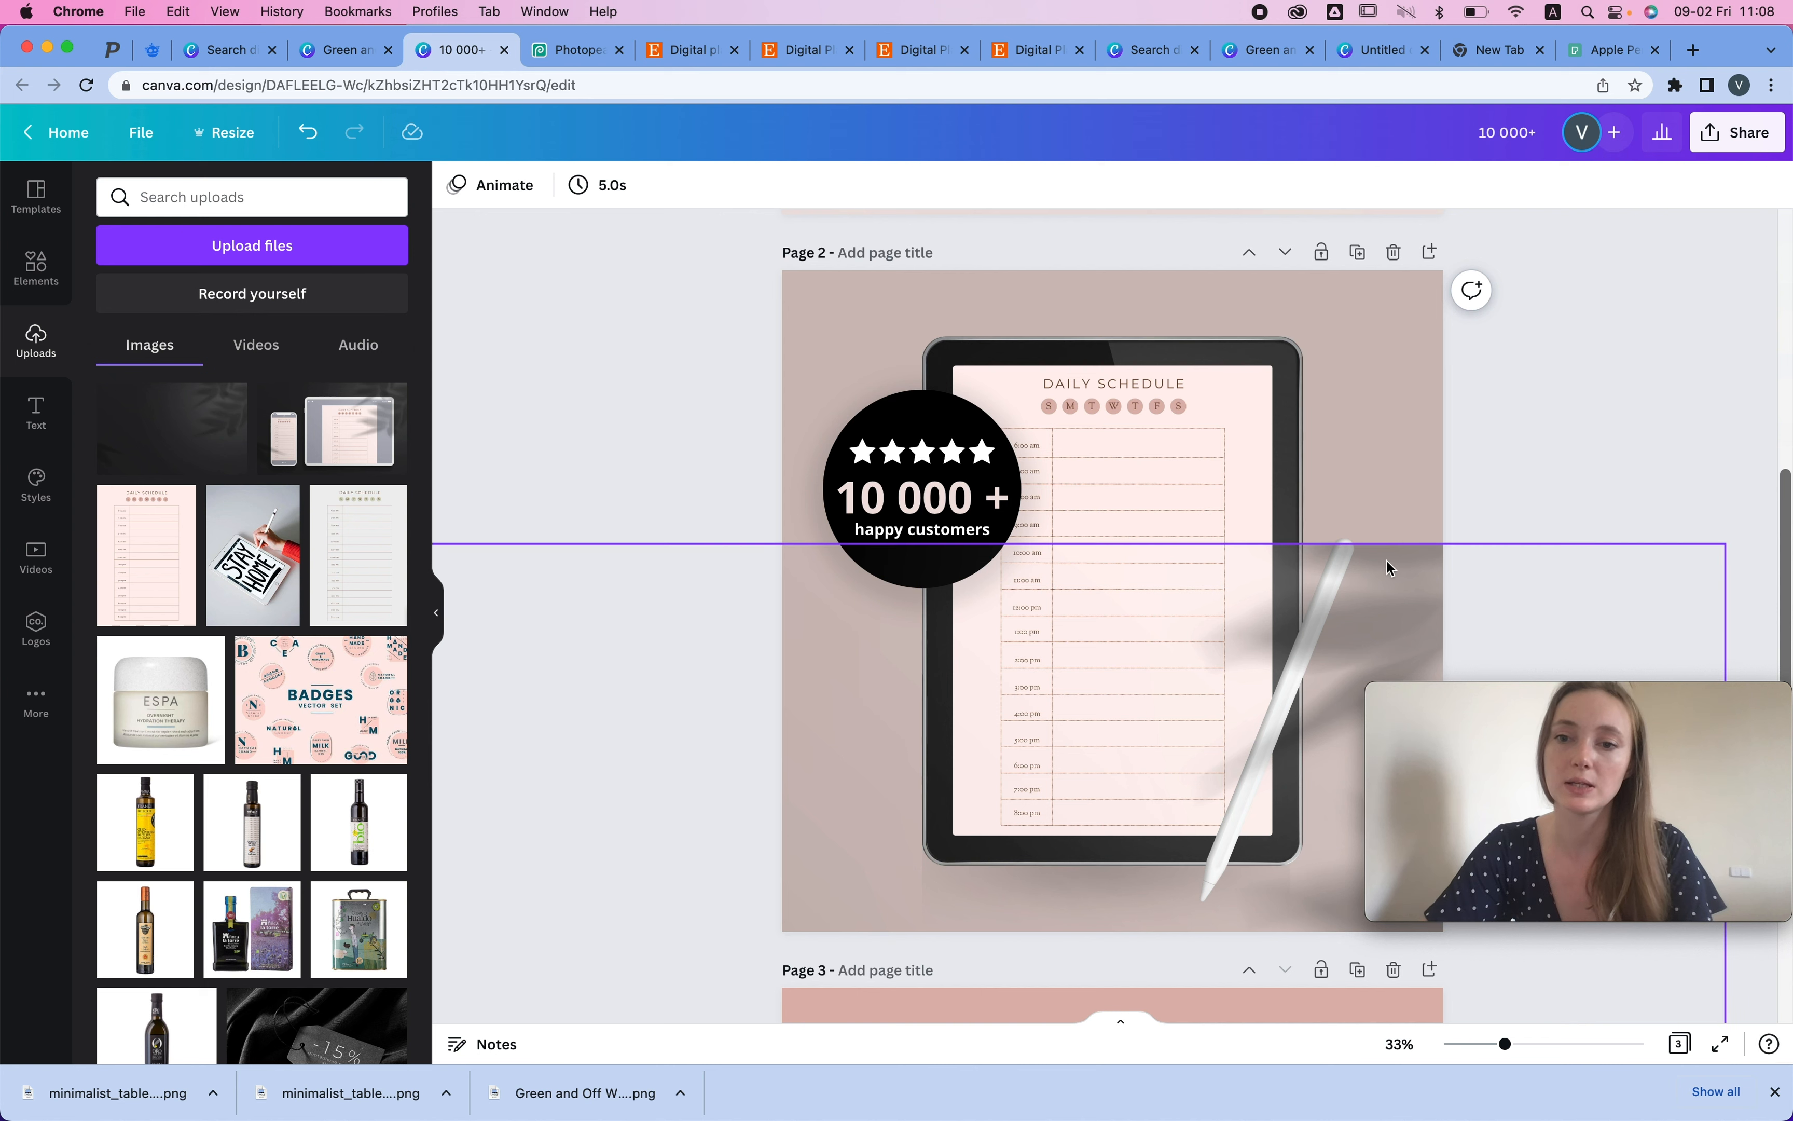
# - Move the leaf shadow overlay back up to page 2's top edge and set its transparency to 69
pyautogui.moveTo(1388, 565); pyautogui.dragTo(1386, 283)
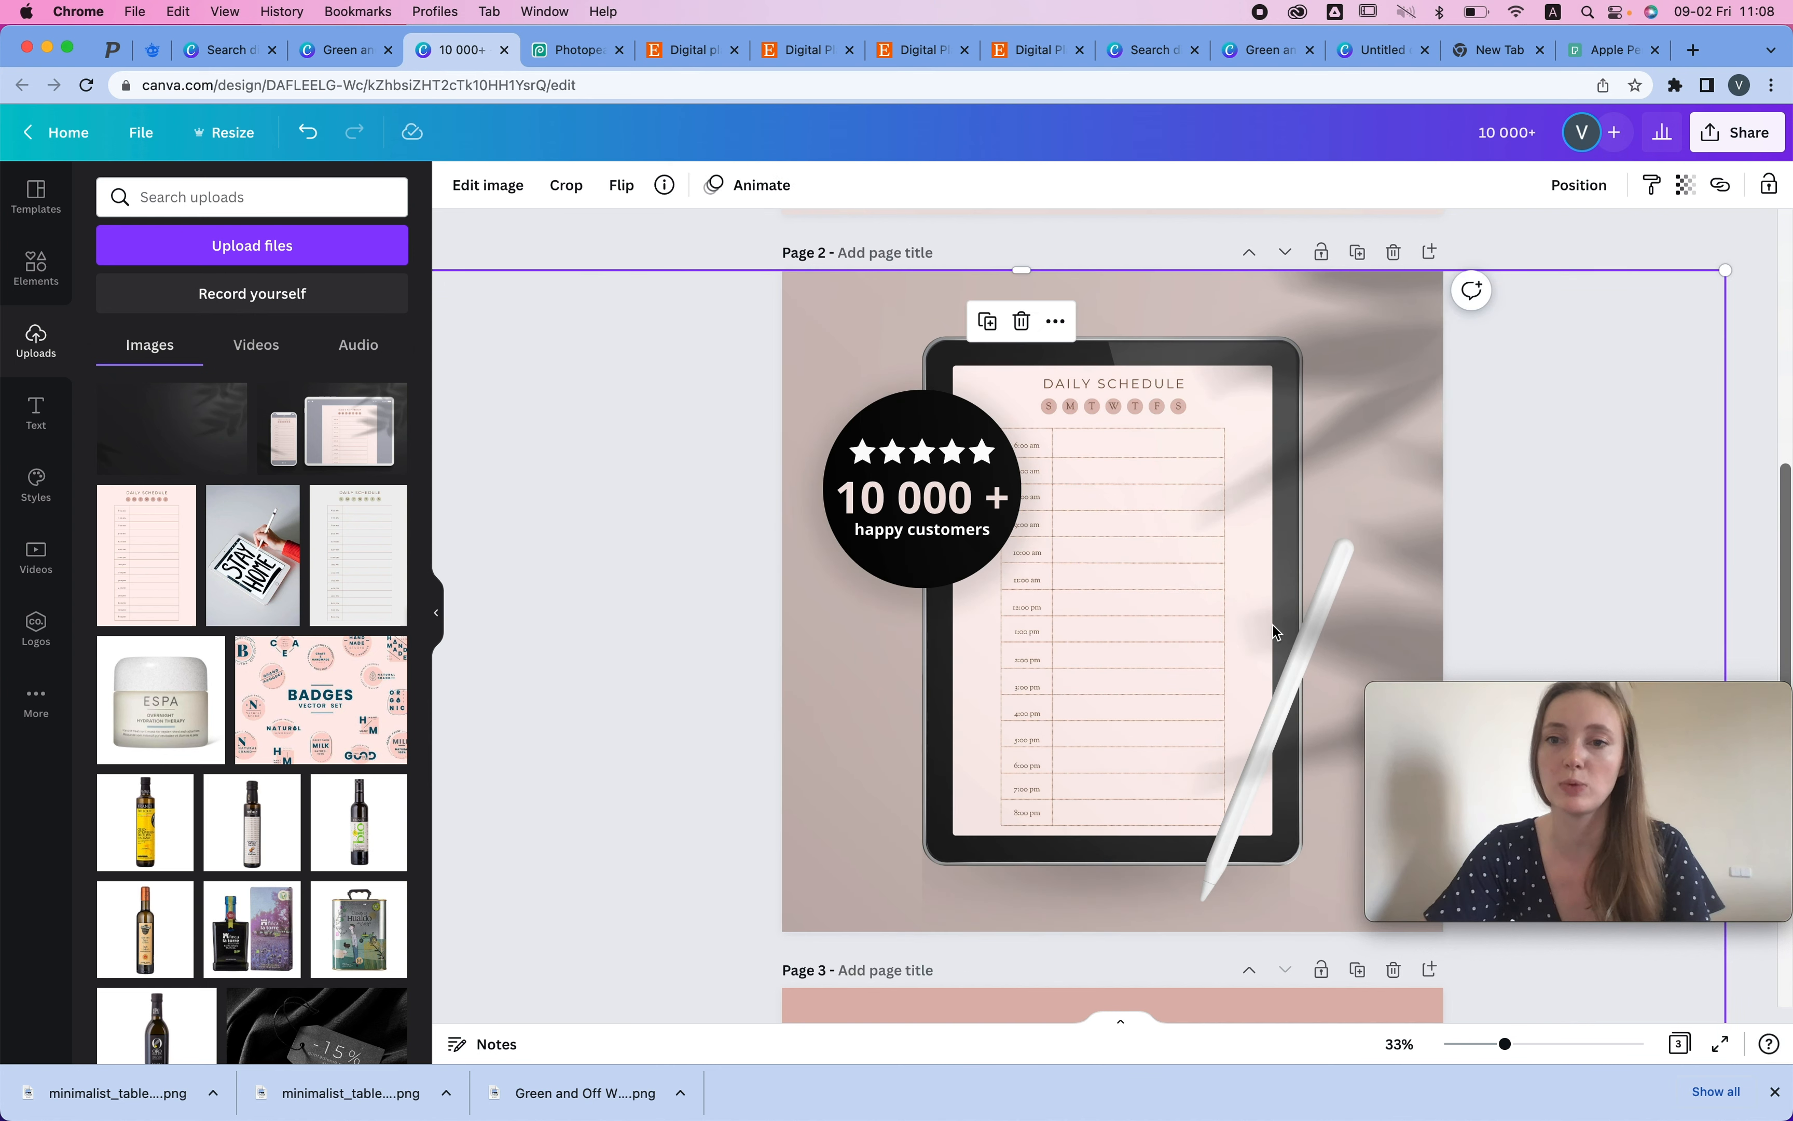
pyautogui.click(1685, 190)
pyautogui.moveTo(1530, 265); pyautogui.dragTo(1617, 265)
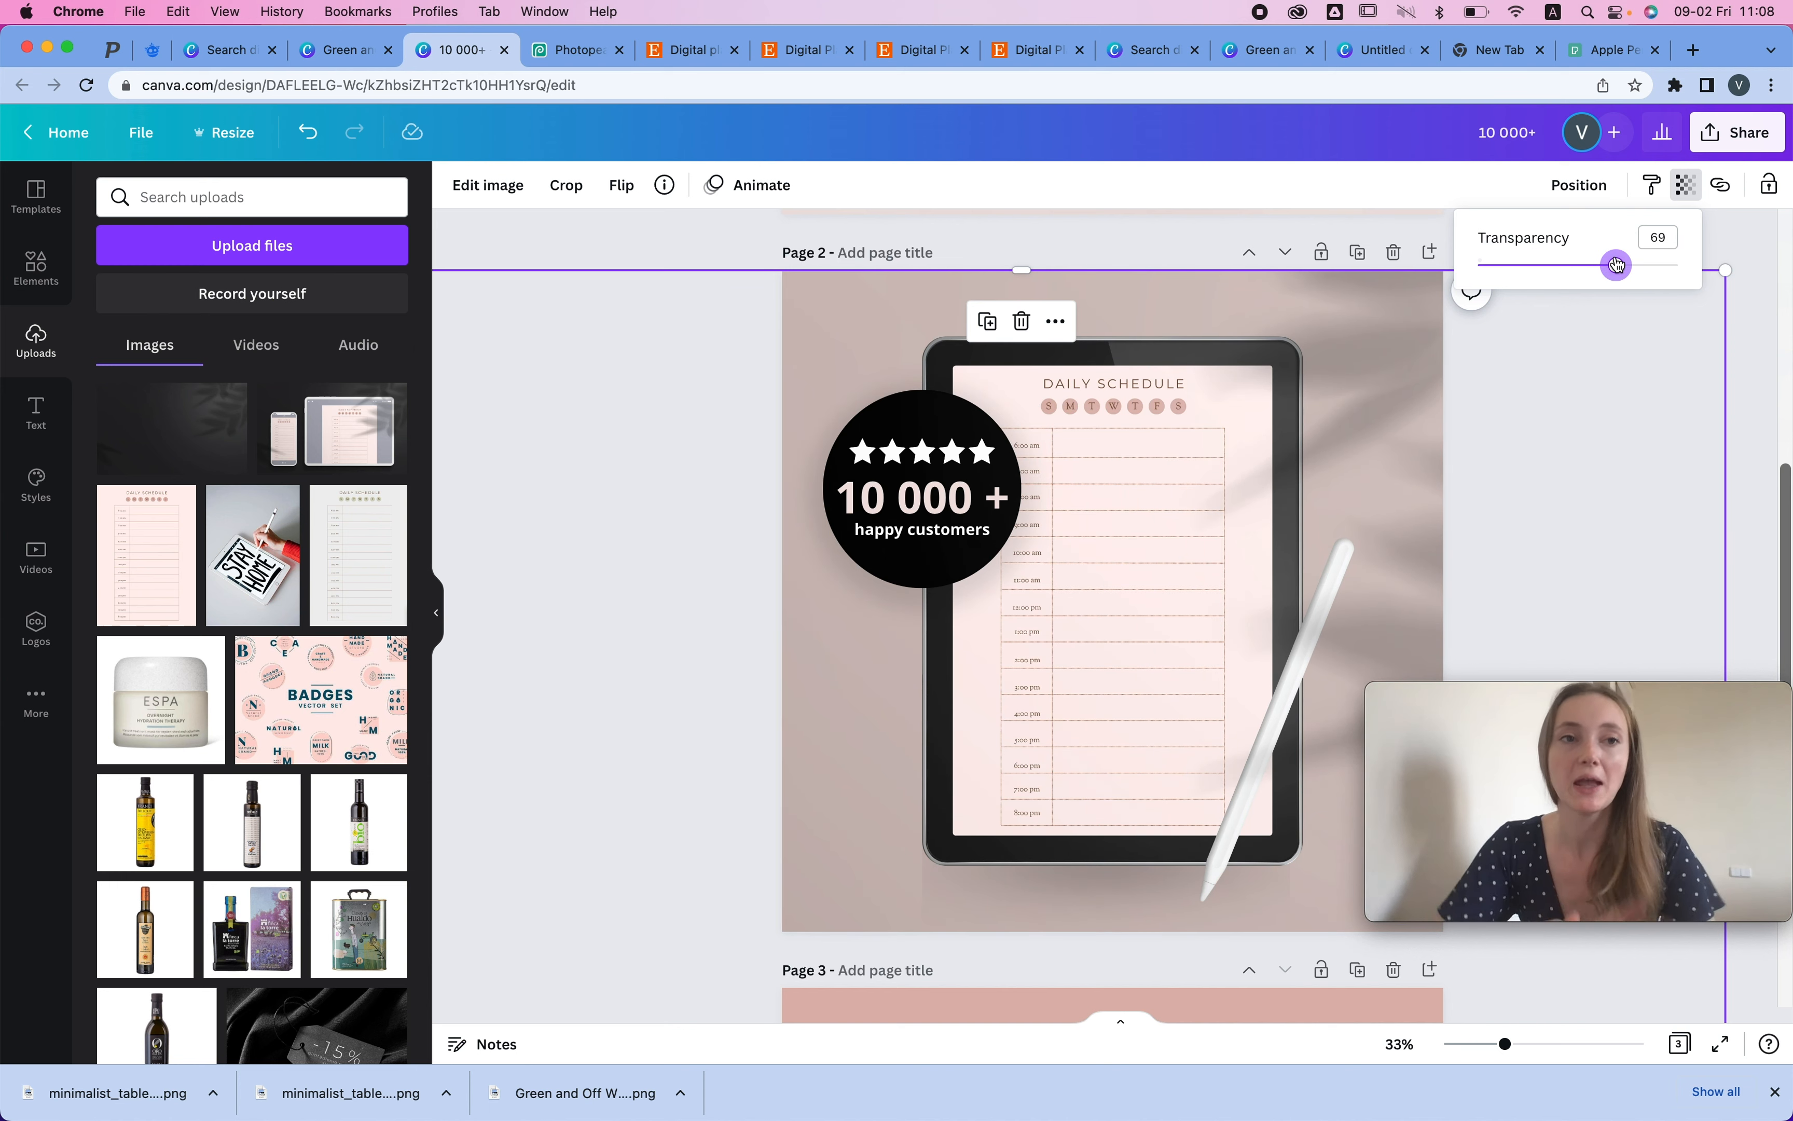
# - Switch to the Placeit magazine mockup, skip the upload tour and check the recently uploaded images
pyautogui.click(114, 50)
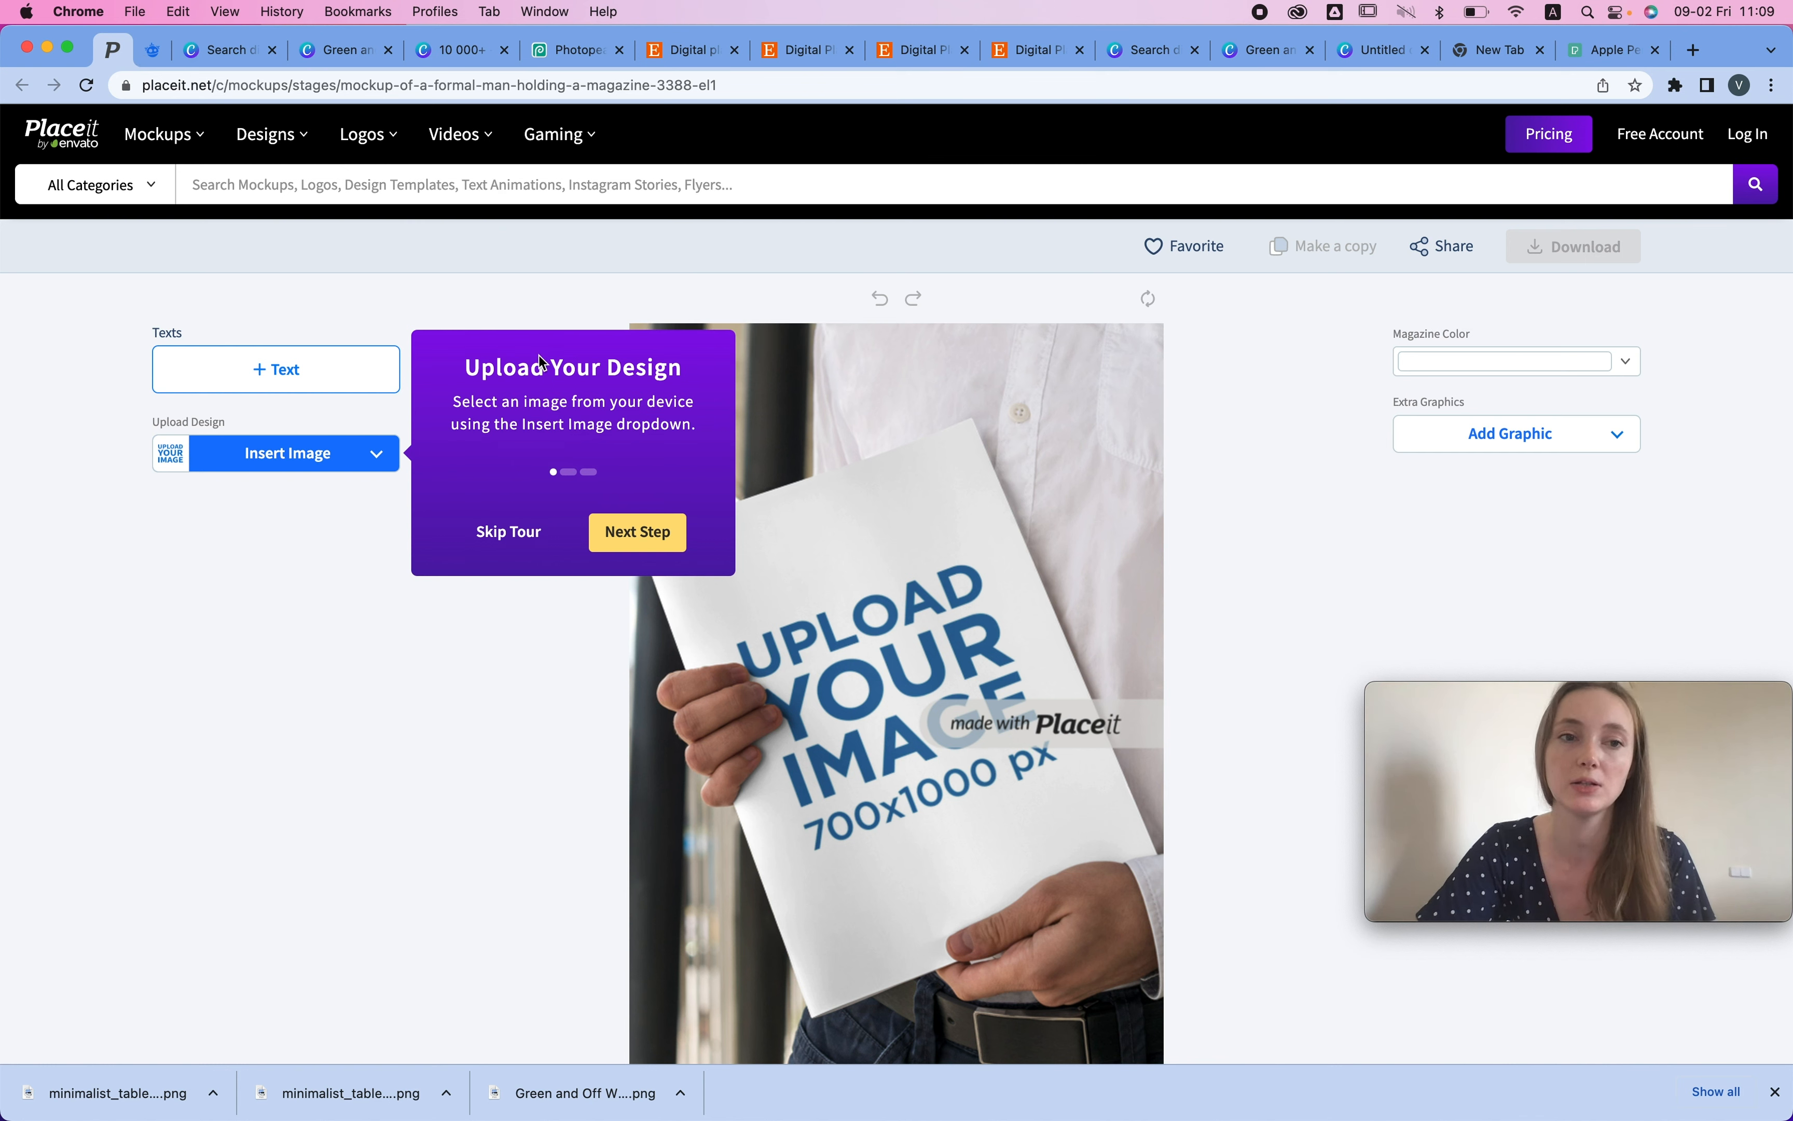
pyautogui.click(288, 465)
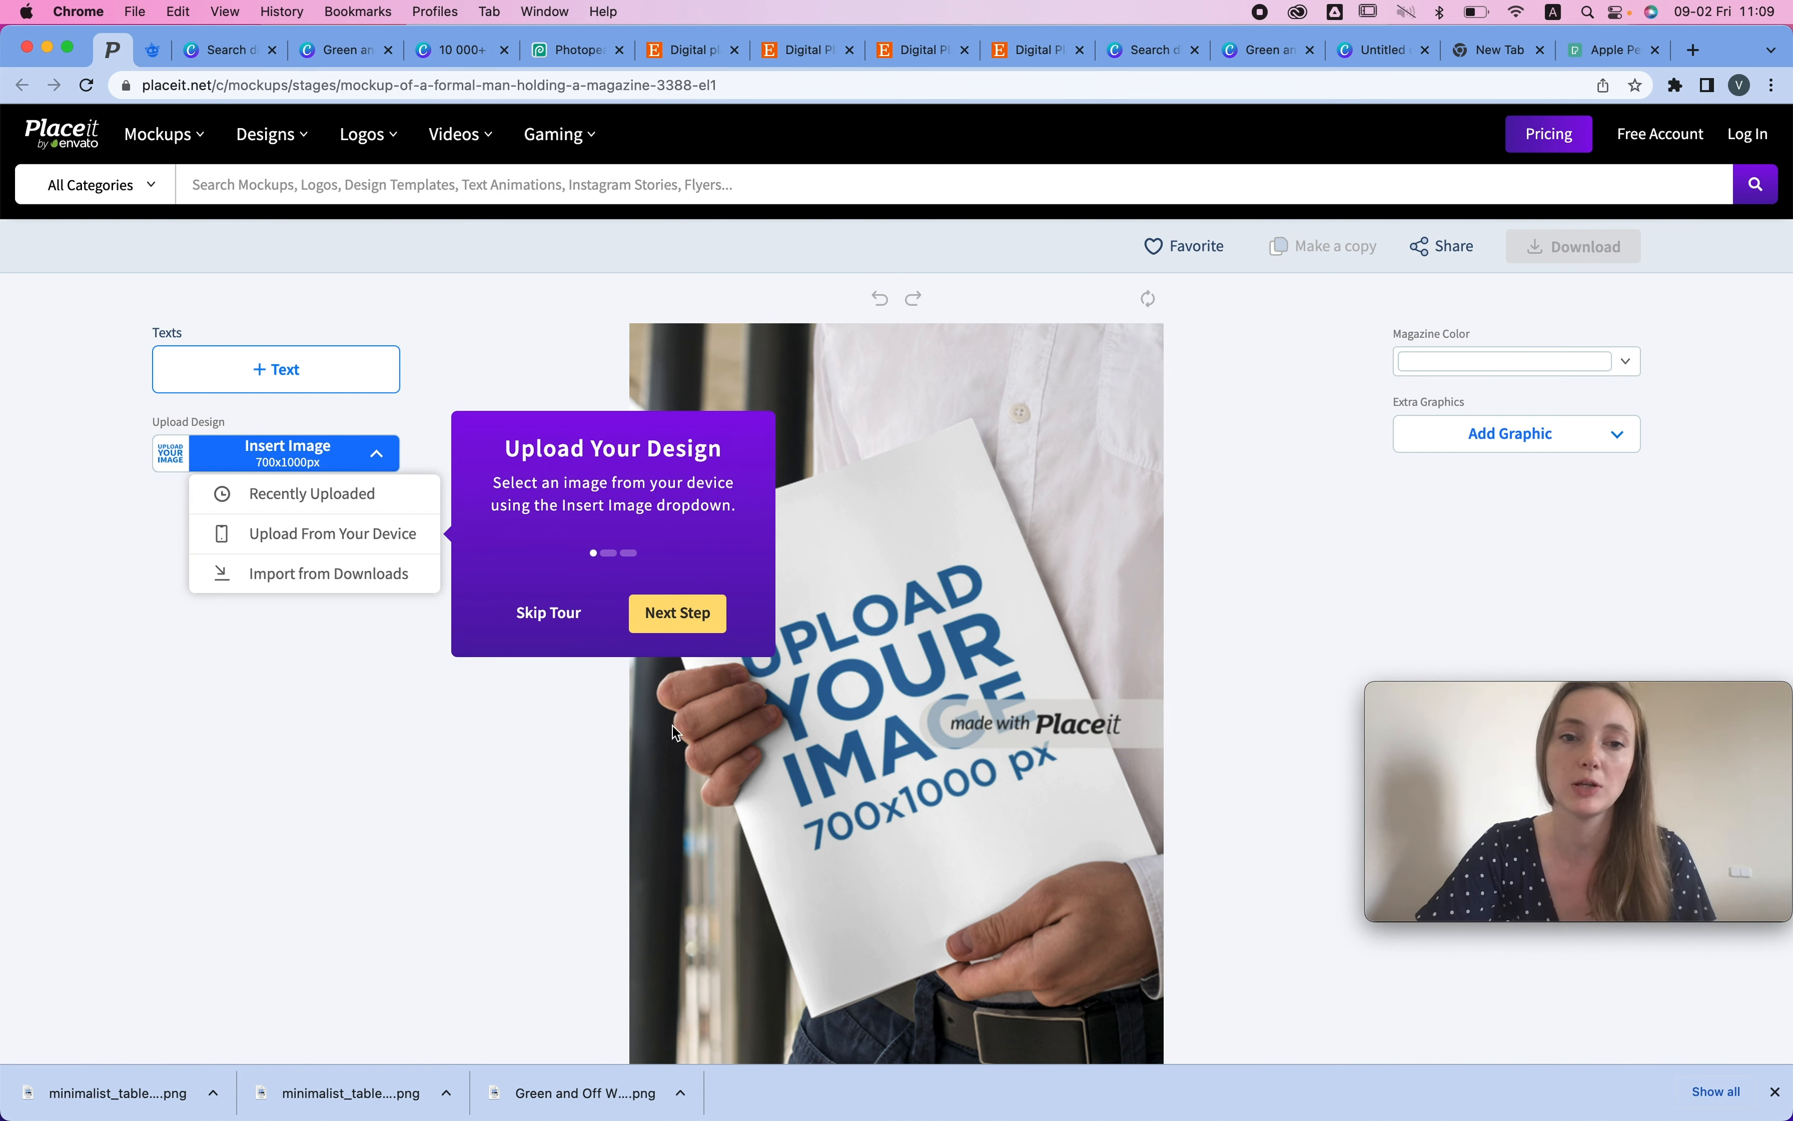
pyautogui.click(518, 623)
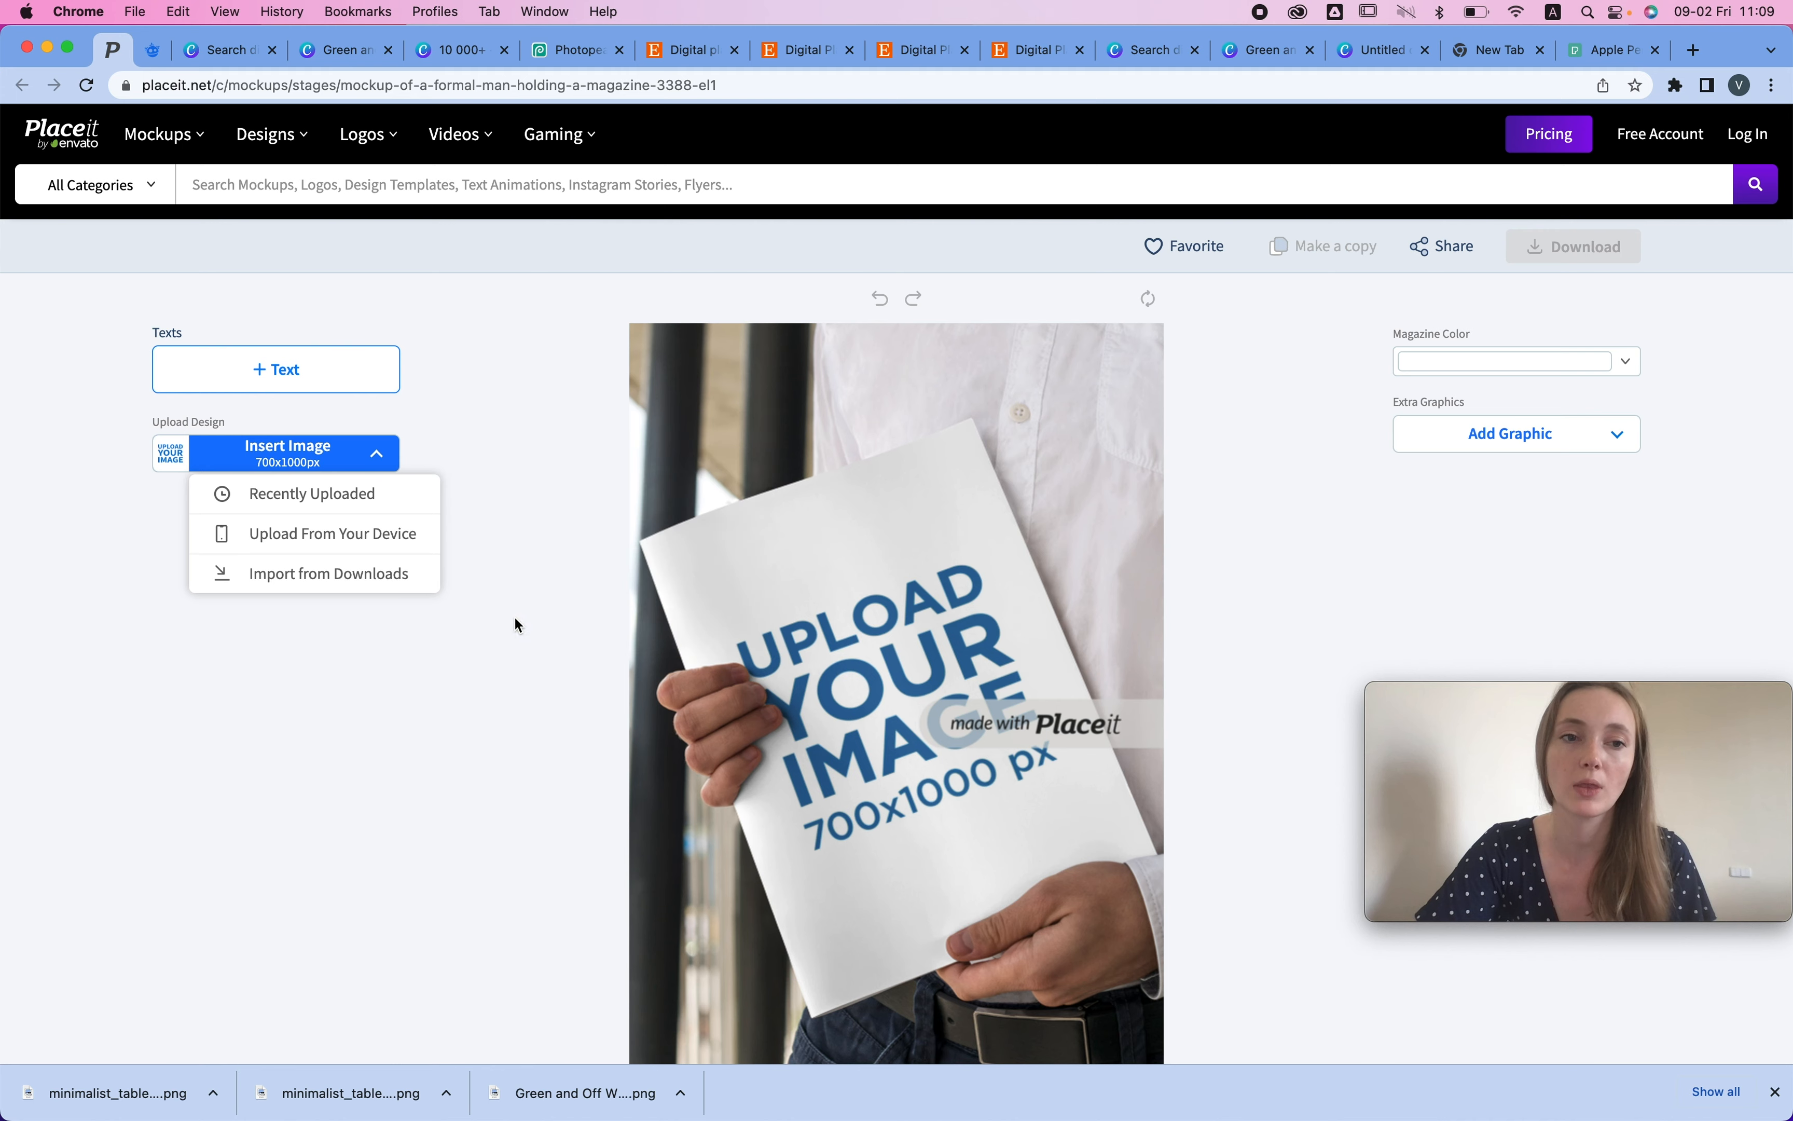
pyautogui.click(360, 512)
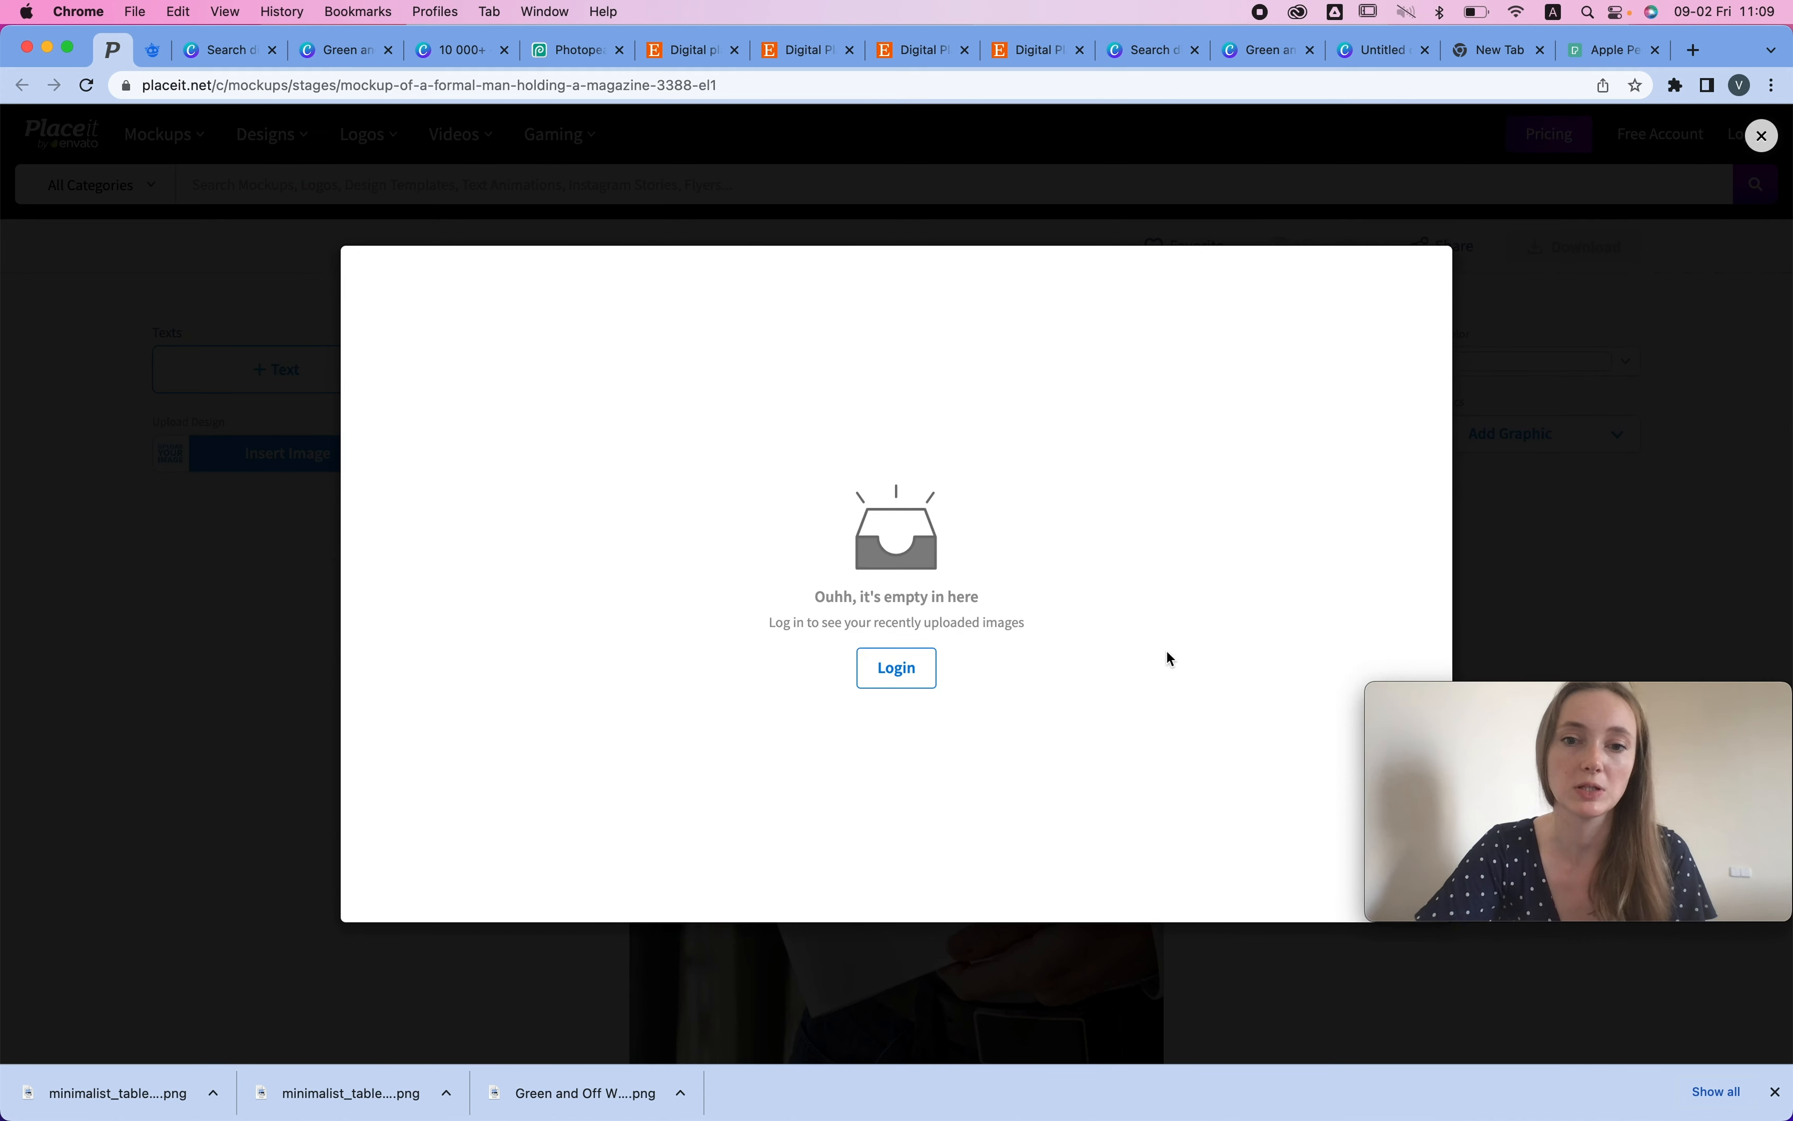
pyautogui.click(1763, 135)
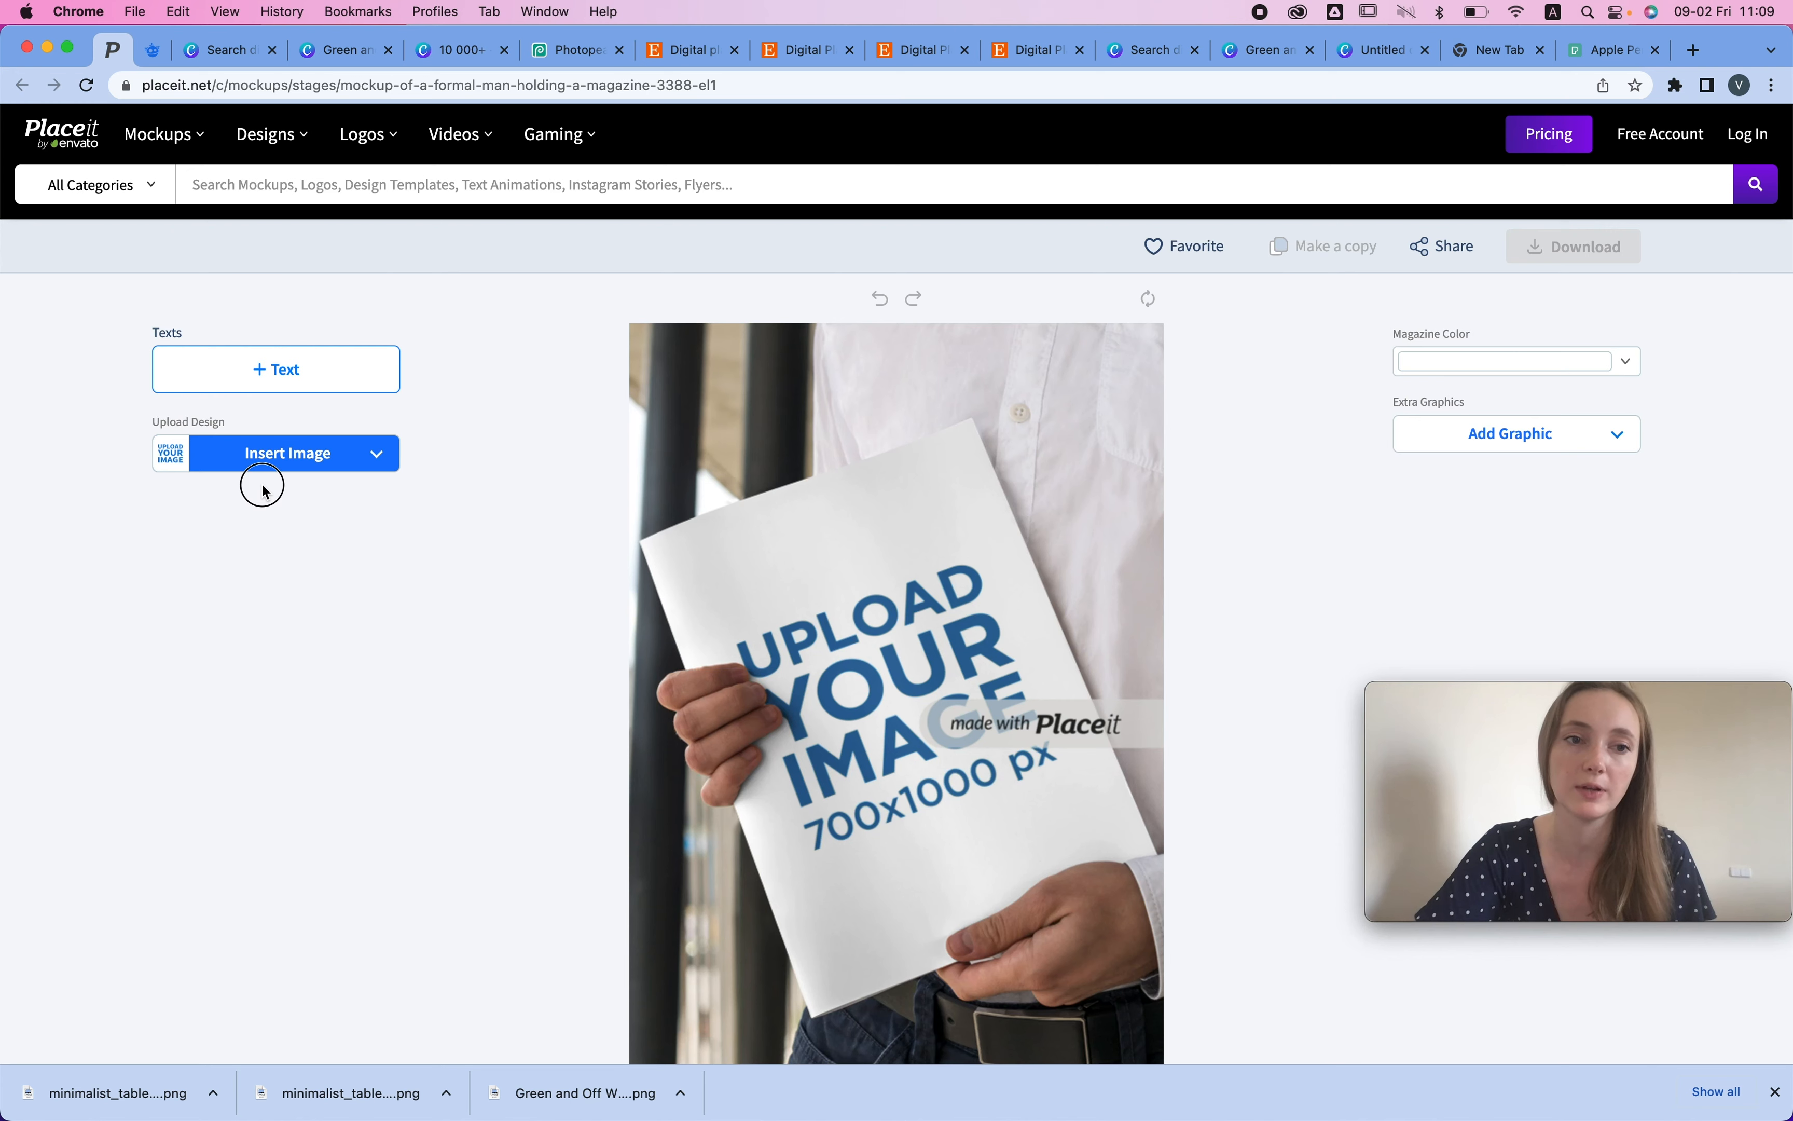
# - Upload today's 10.55.44 daily schedule screenshot from the device's recent files and crop it at 100% onto the magazine
pyautogui.click(260, 453)
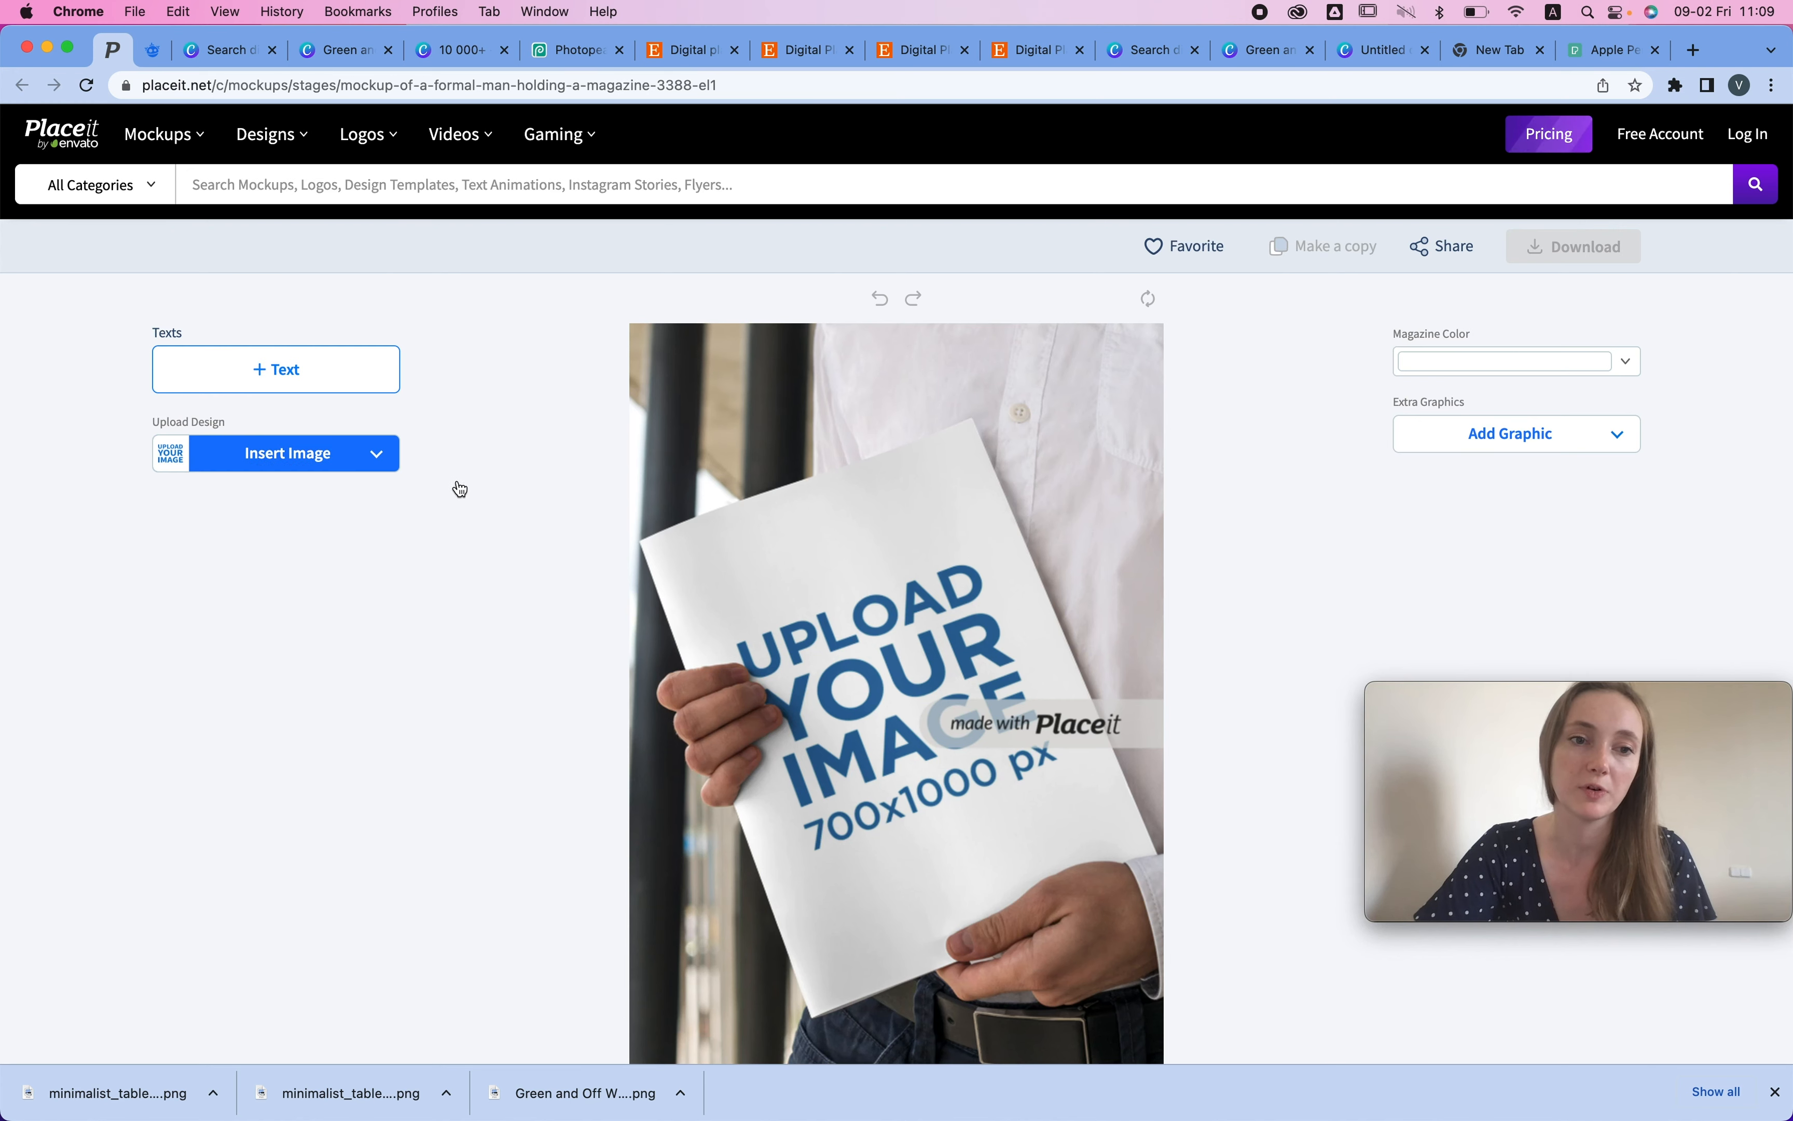
pyautogui.click(726, 593)
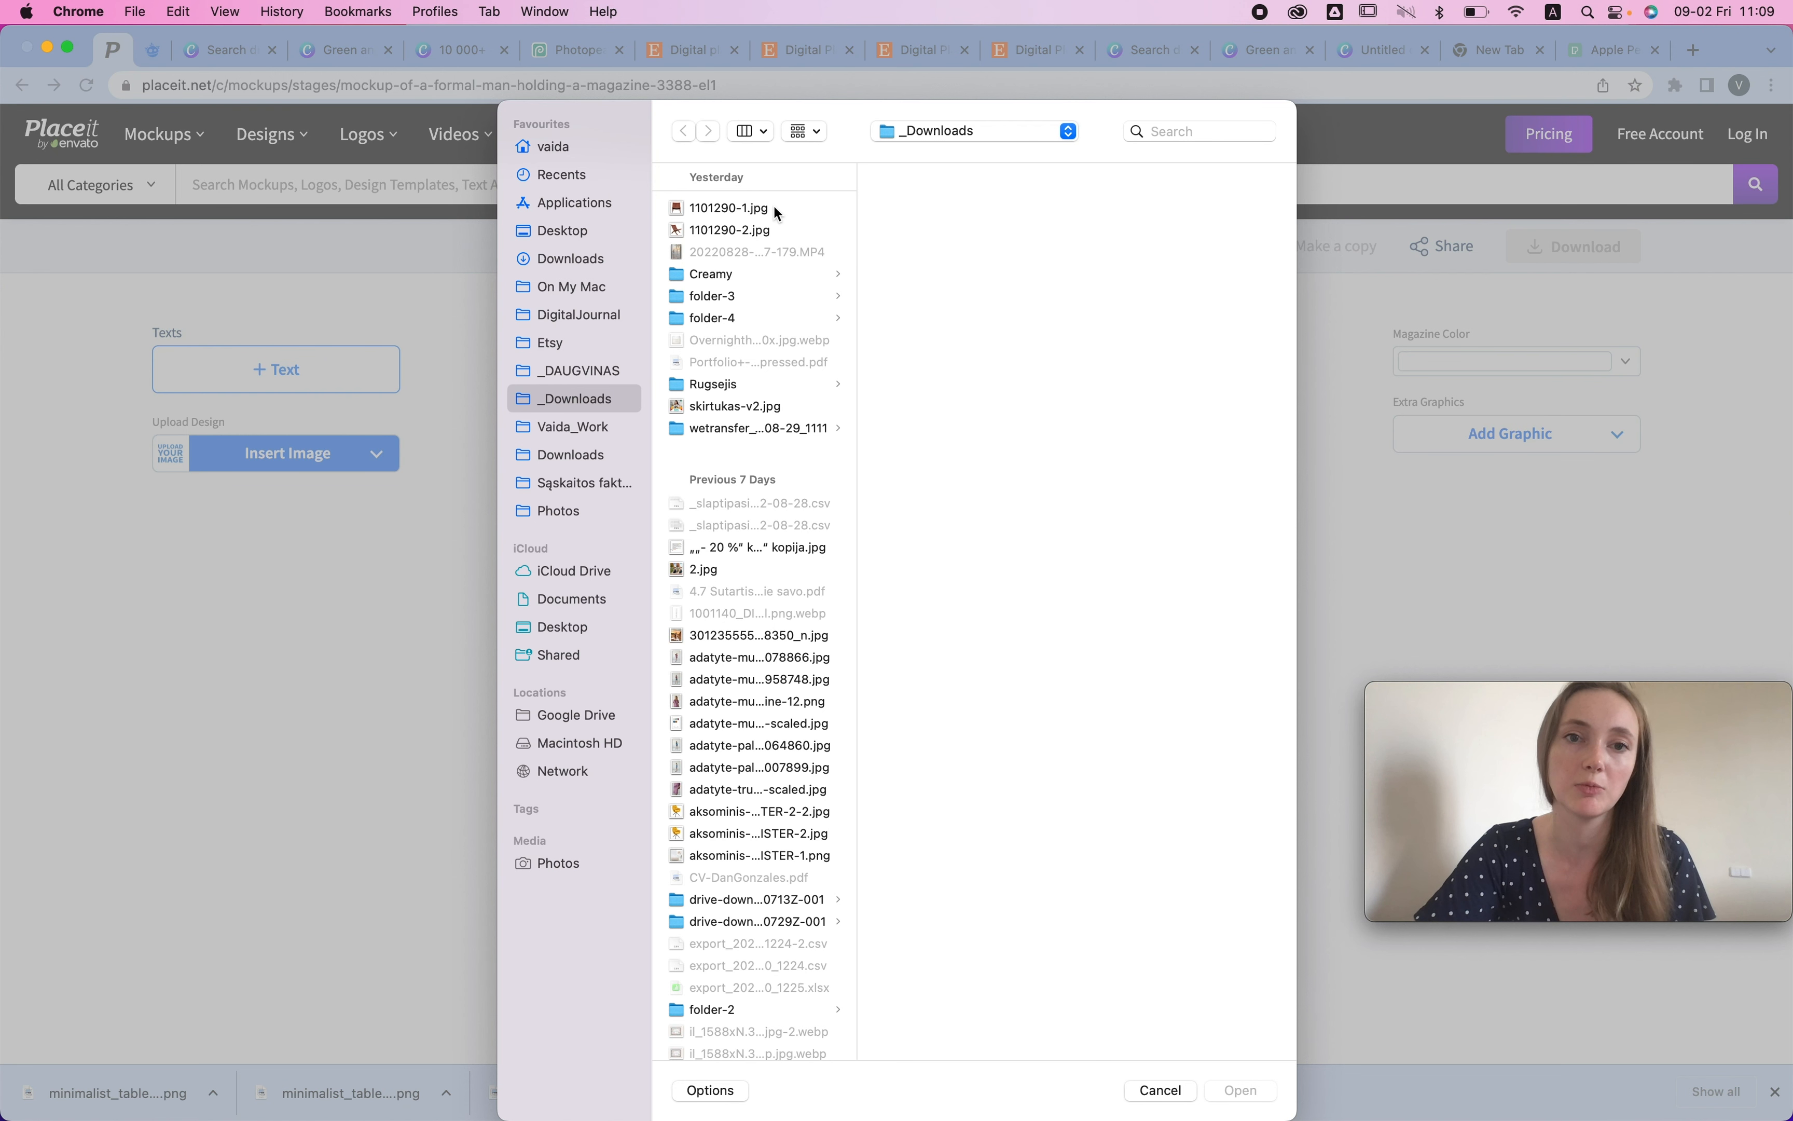
pyautogui.click(561, 178)
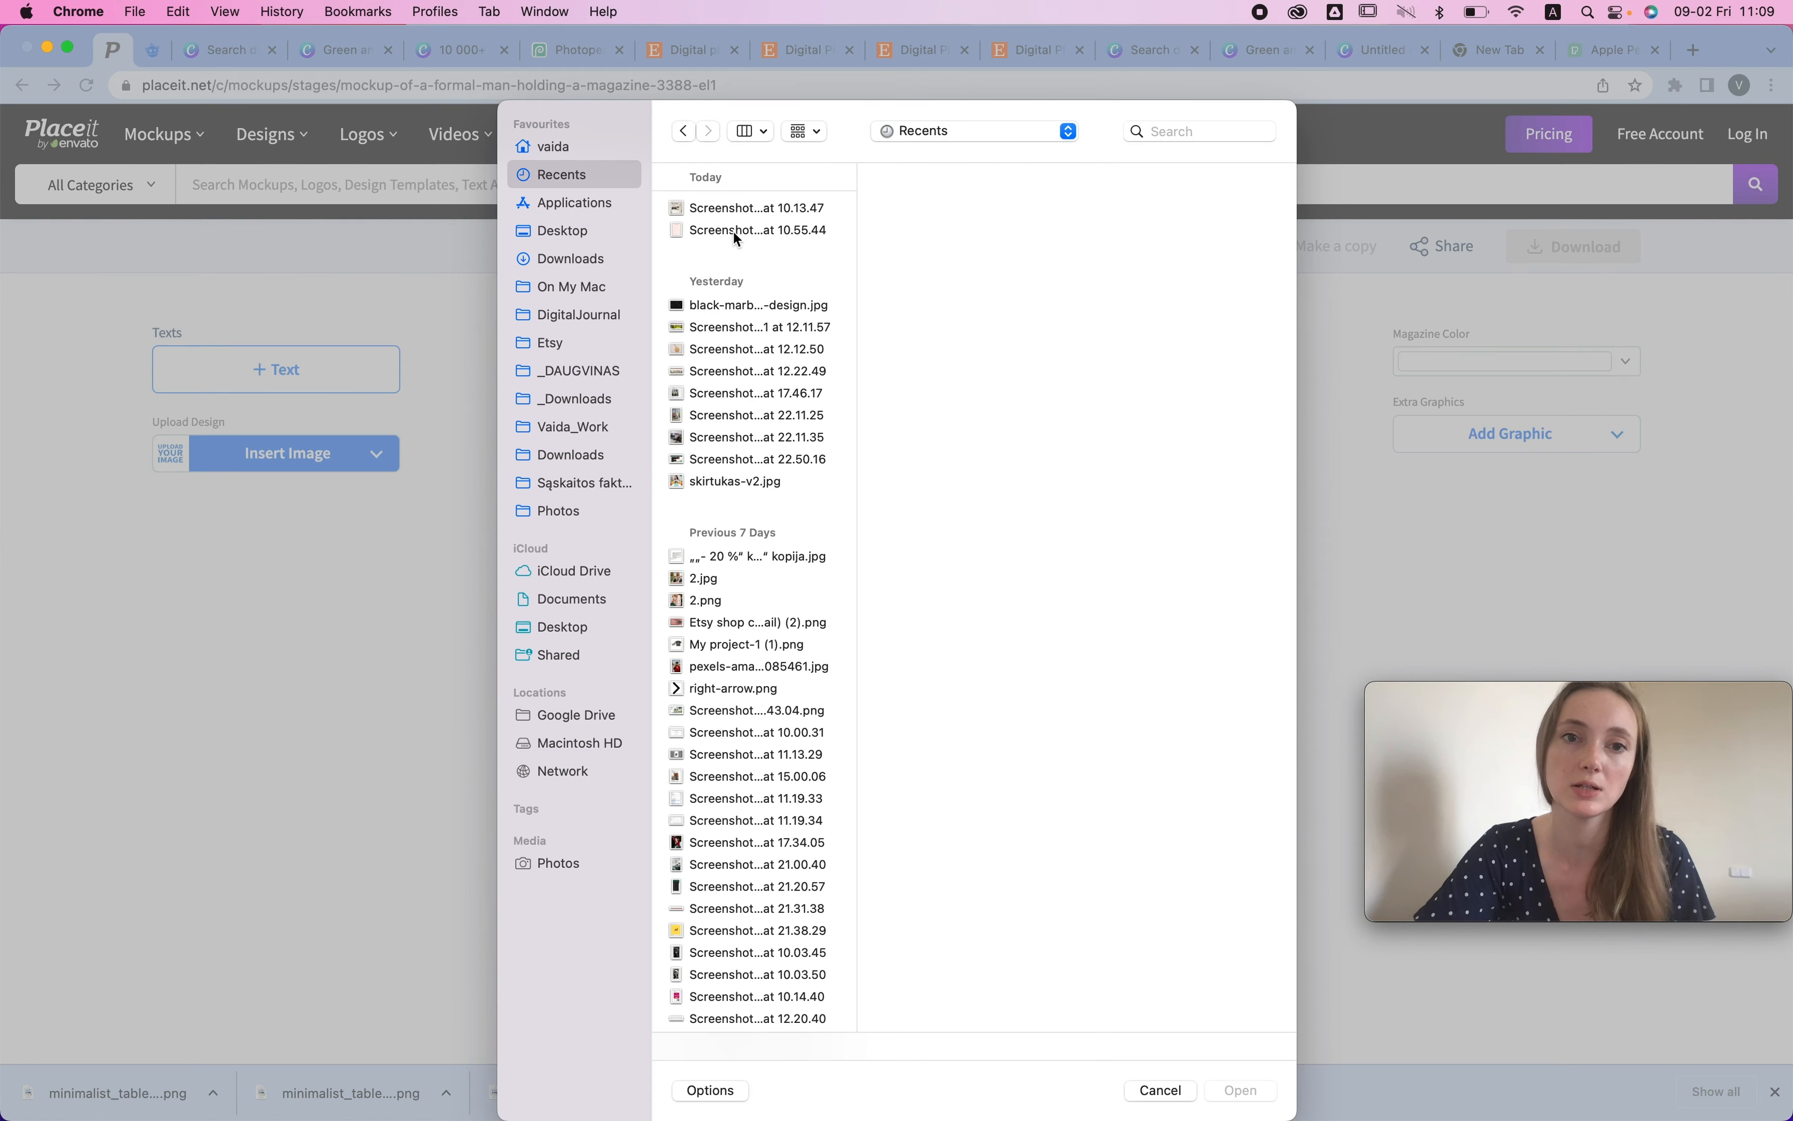
pyautogui.click(740, 230)
pyautogui.click(1239, 1089)
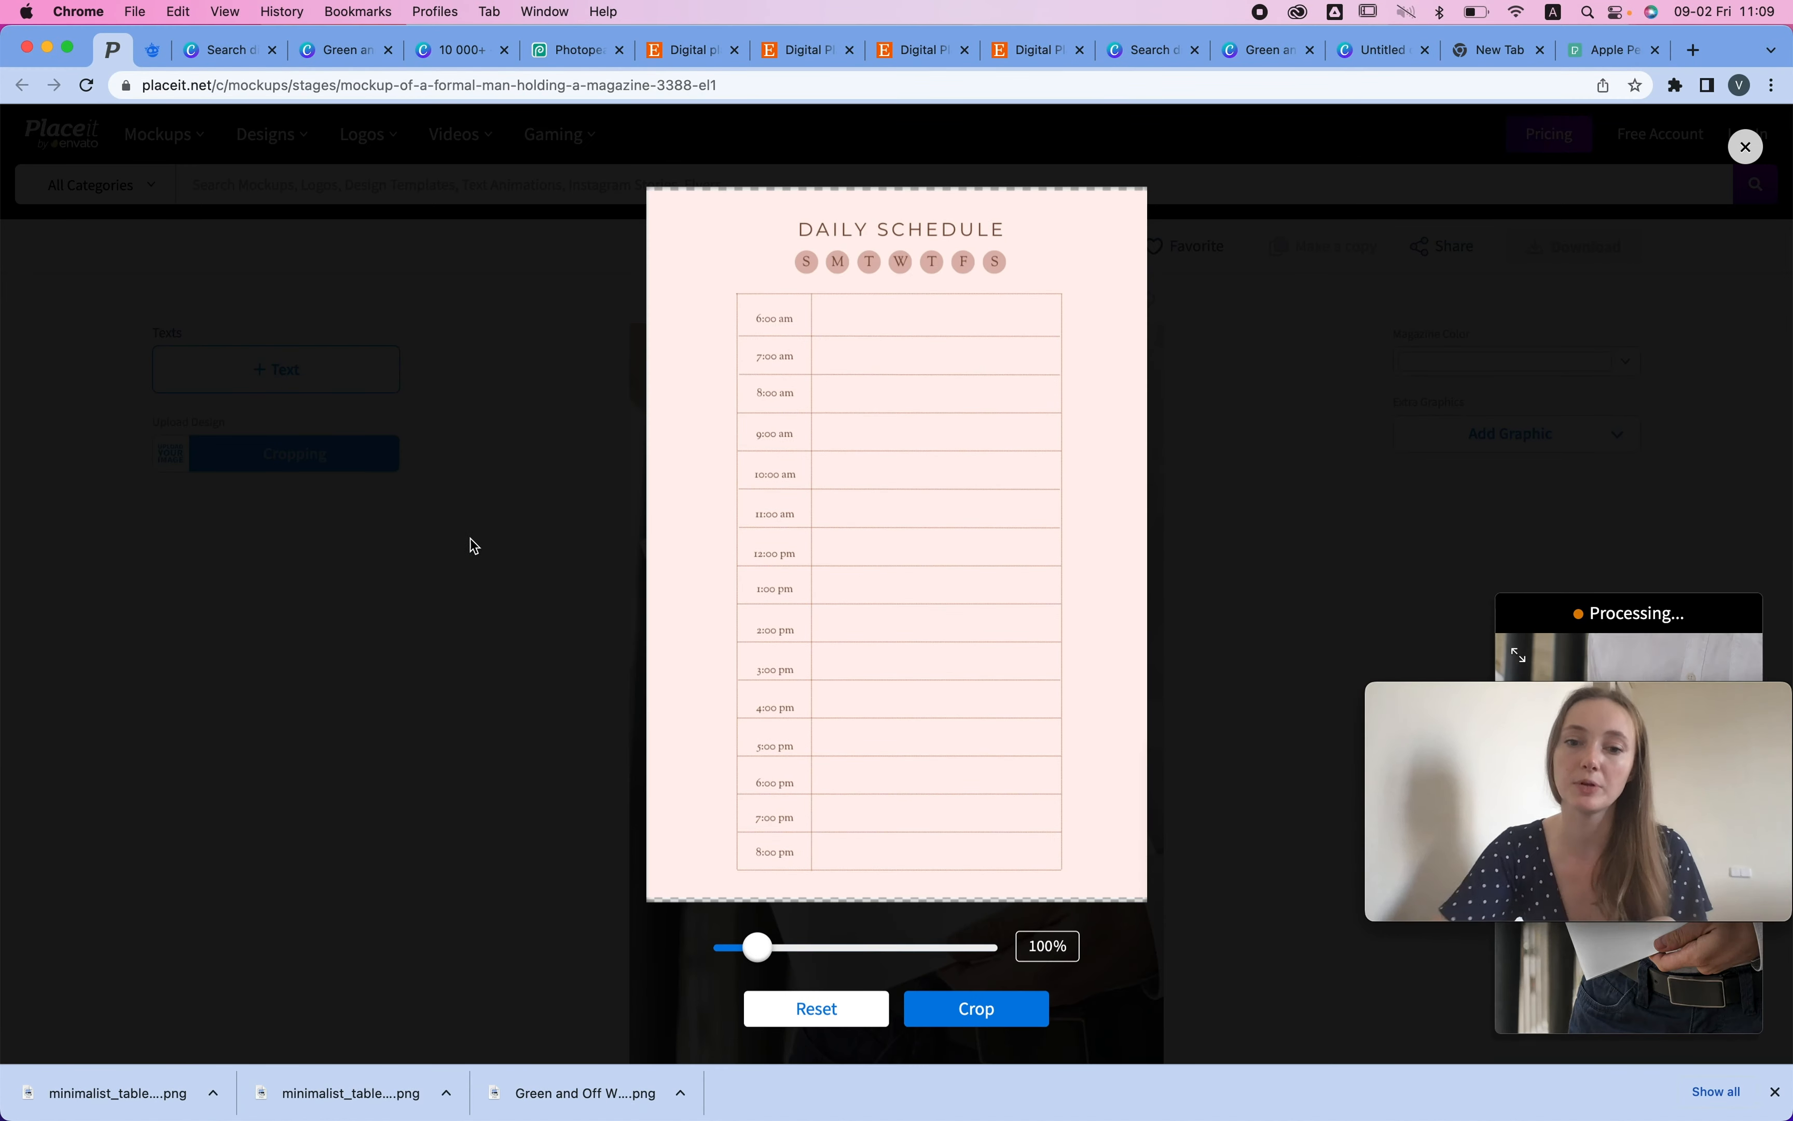
pyautogui.click(976, 1008)
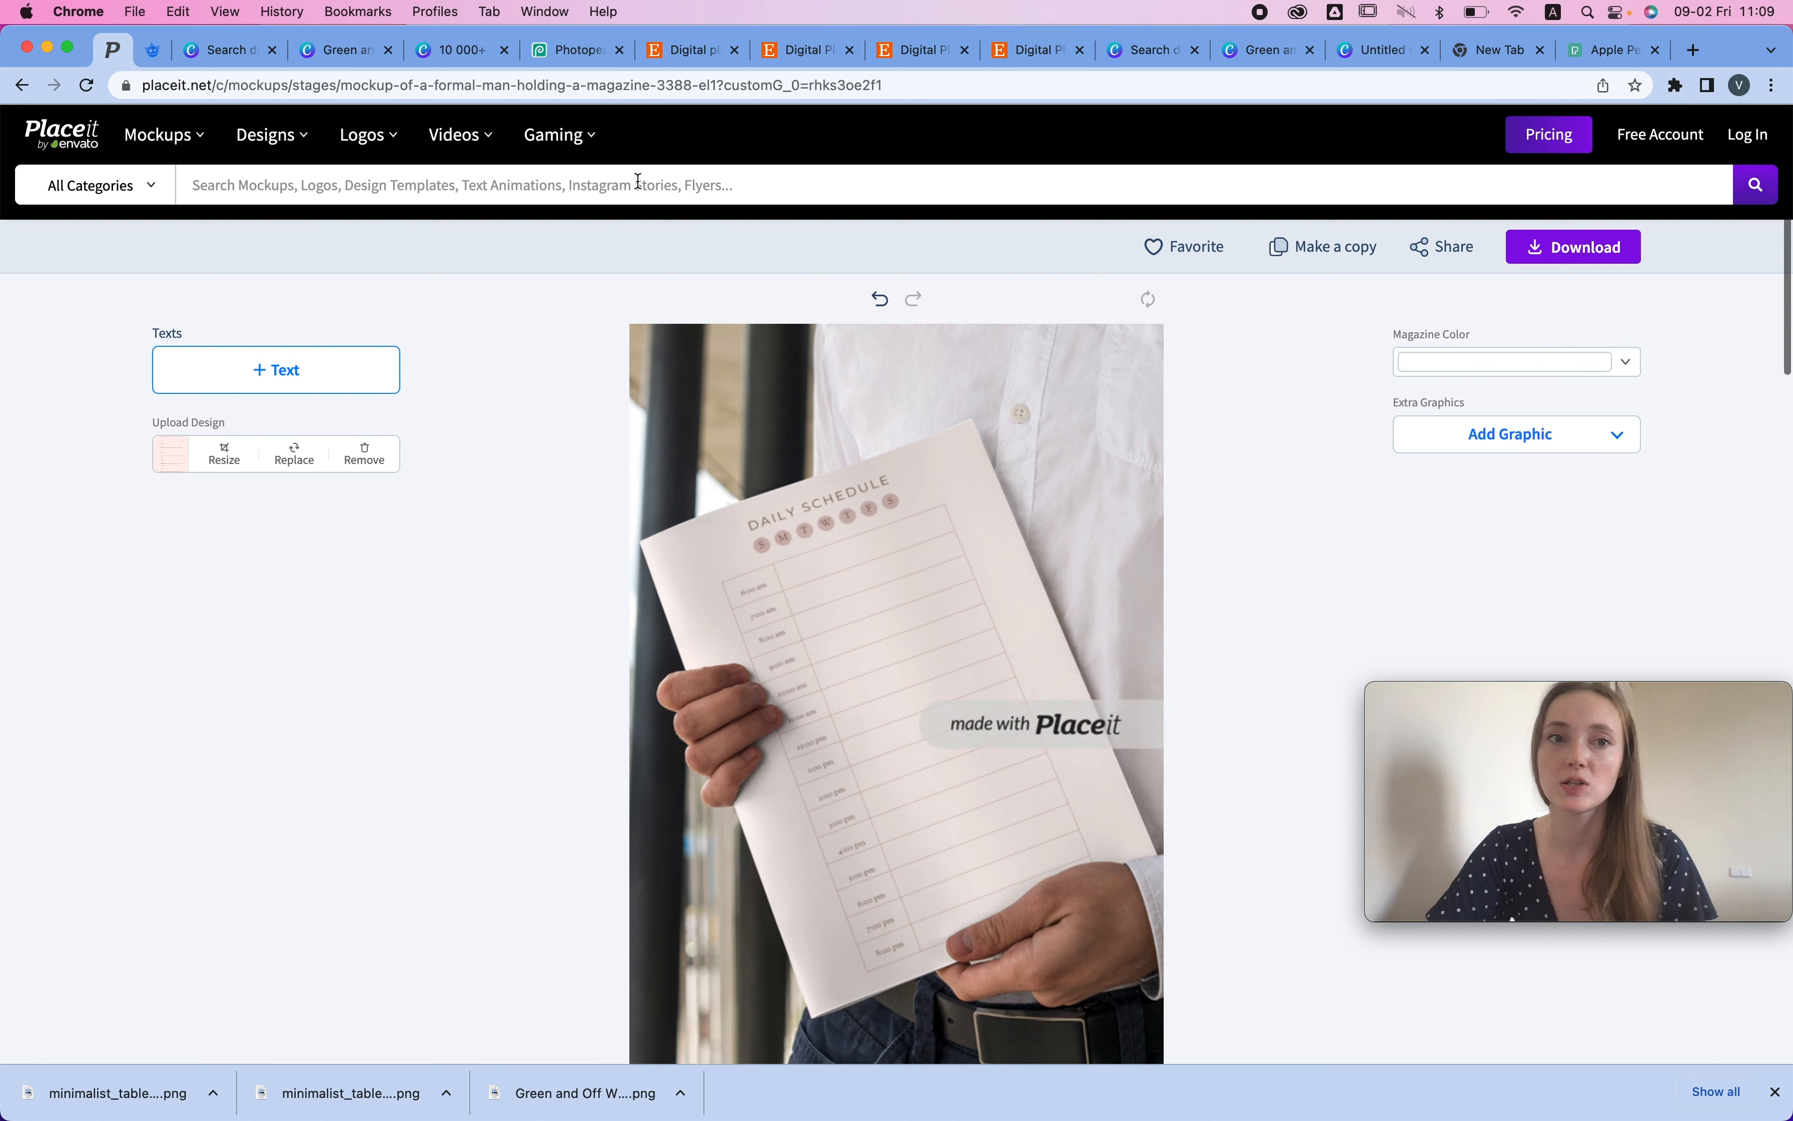